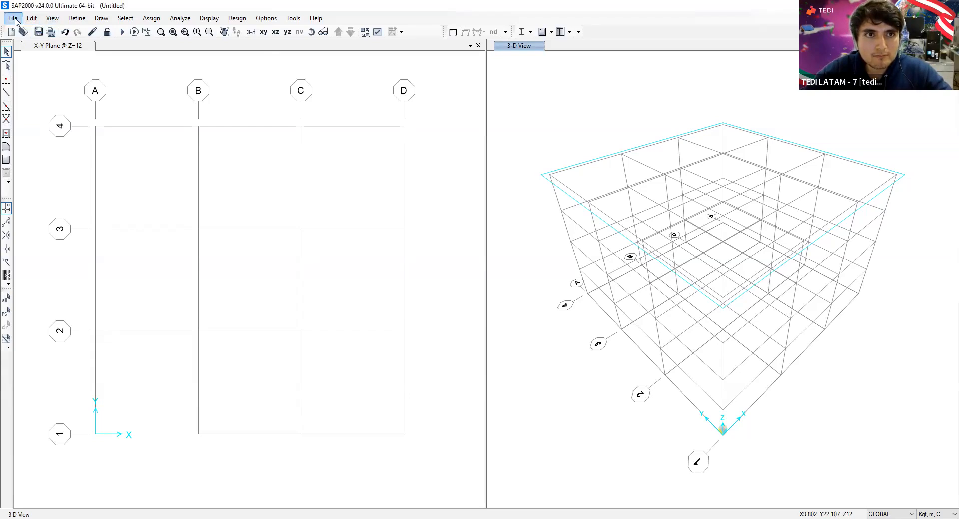
# Step: Start a new model from the 3D Frames template as an open frame building with 10 stories
pyautogui.click(11, 32)
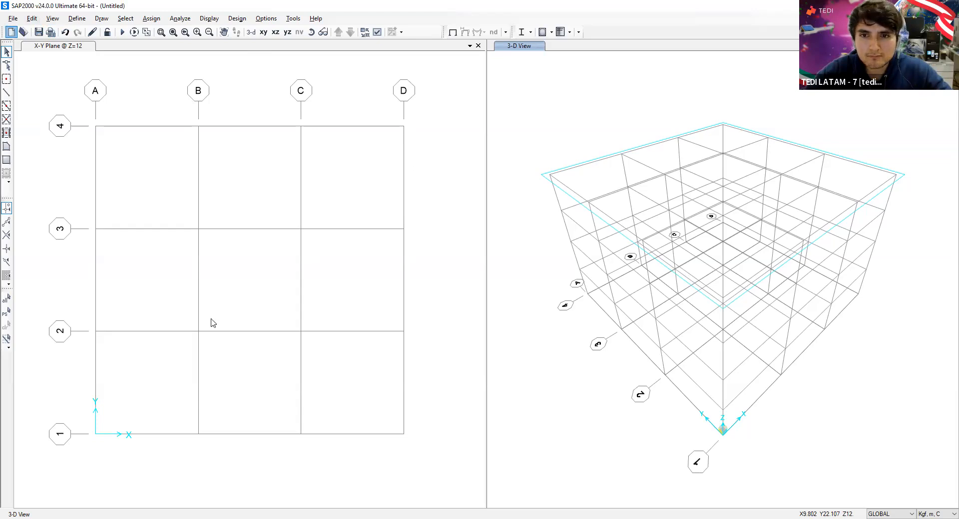
pyautogui.click(487, 301)
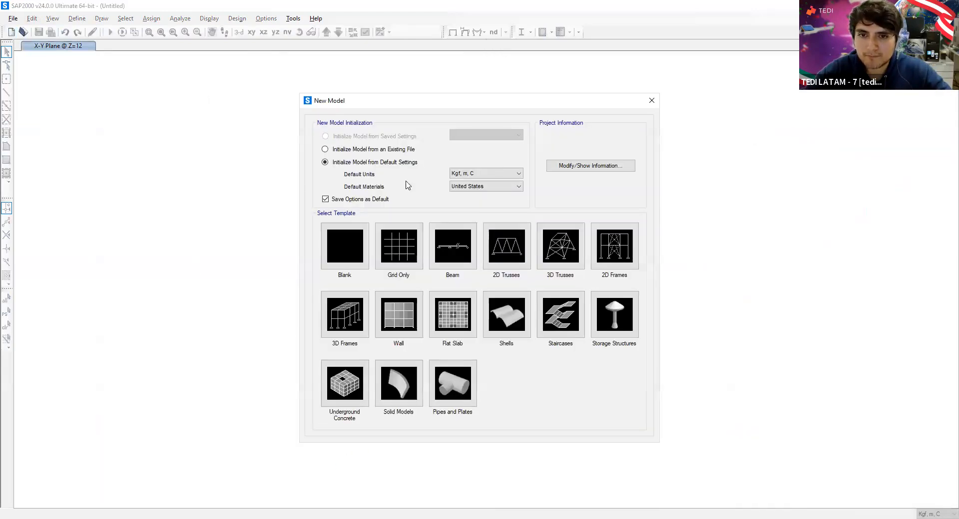
pyautogui.click(348, 327)
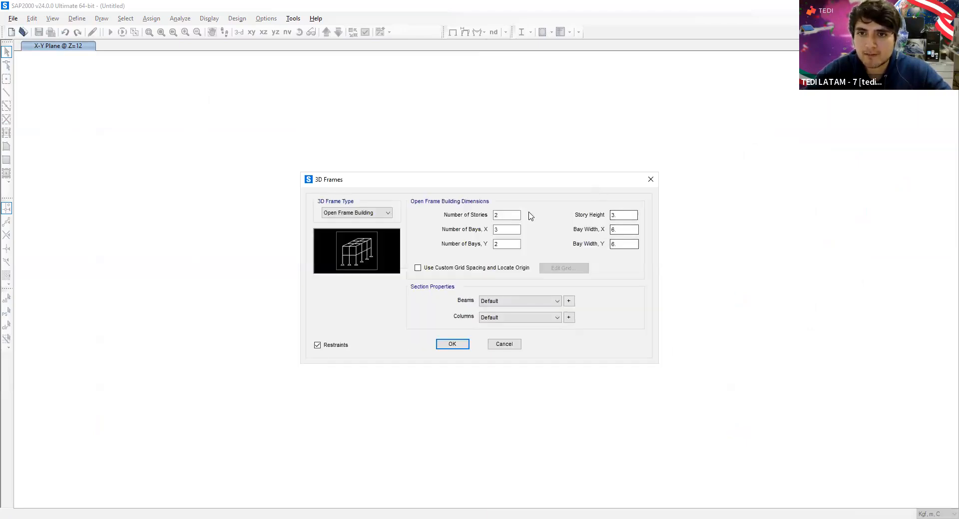
pyautogui.write('10')
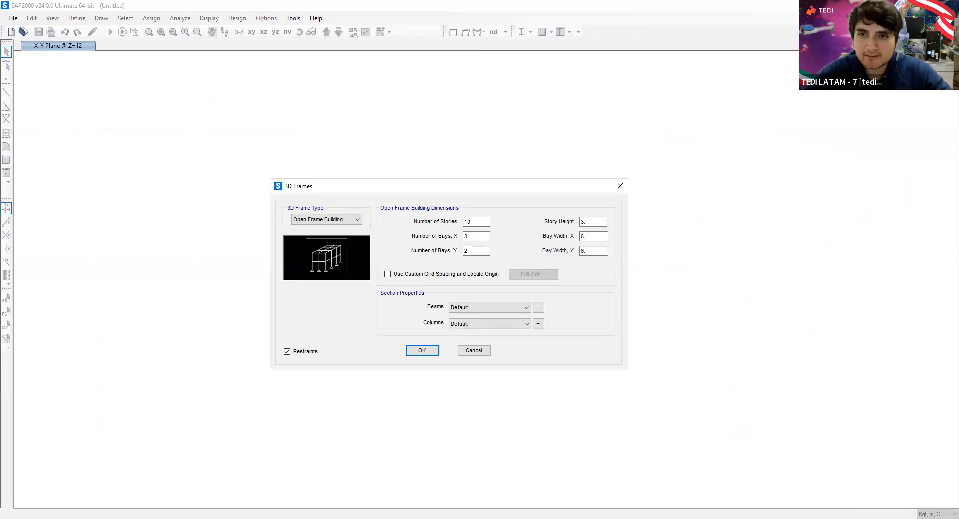
pyautogui.doubleClick(472, 250)
pyautogui.write('3')
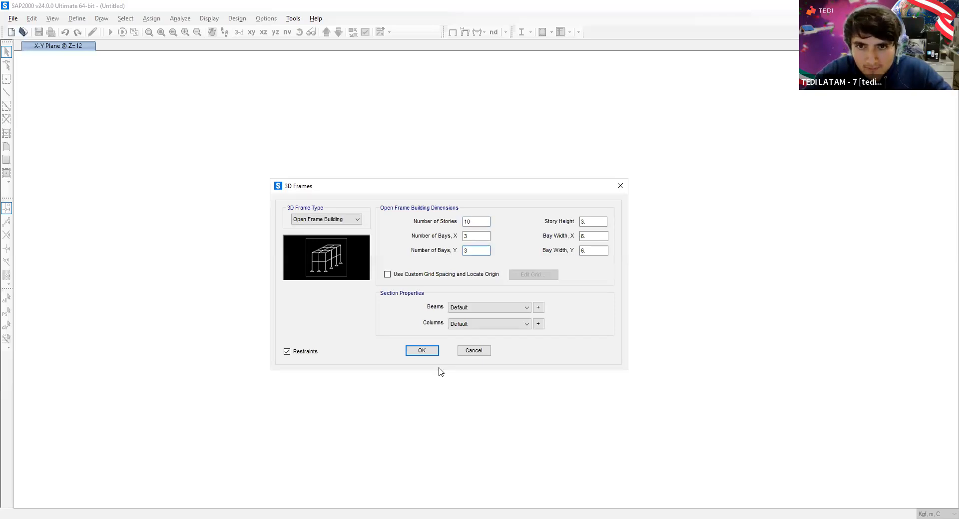
pyautogui.hotkey('alt', 'Tab')
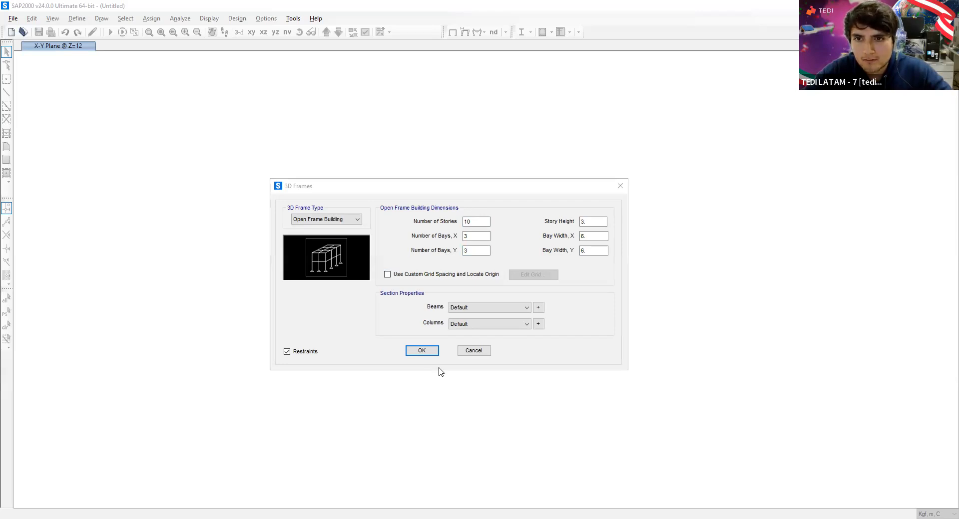
pyautogui.click(439, 250)
pyautogui.write('2')
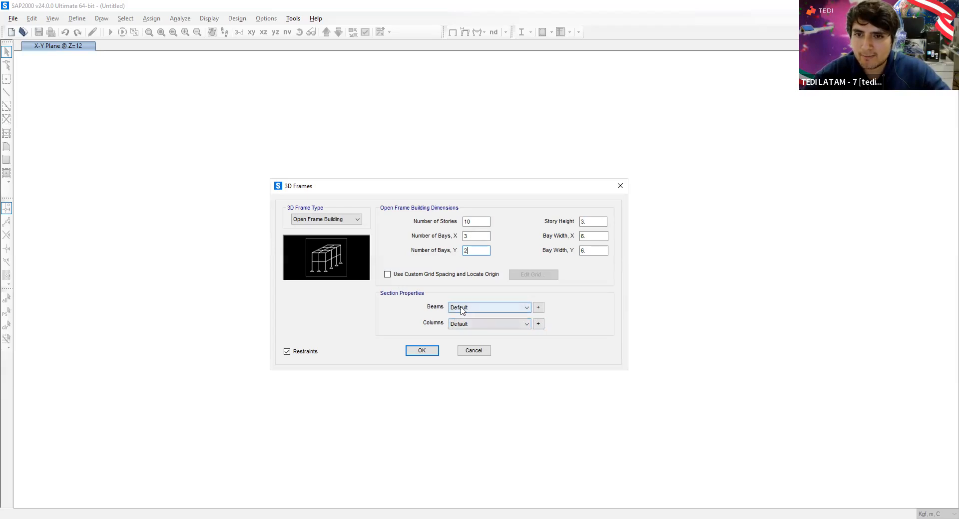
# Step: Add a new rectangular concrete frame section property for the beams
pyautogui.click(520, 309)
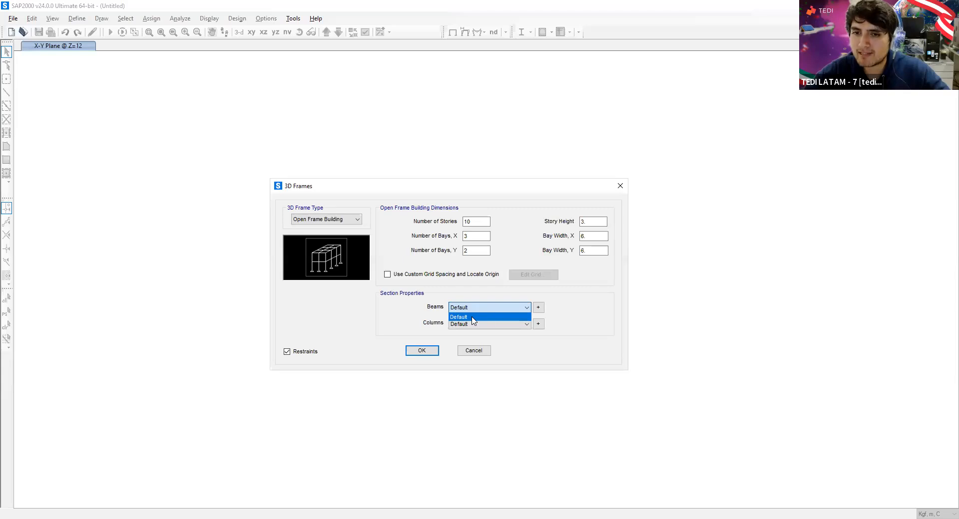
pyautogui.click(554, 311)
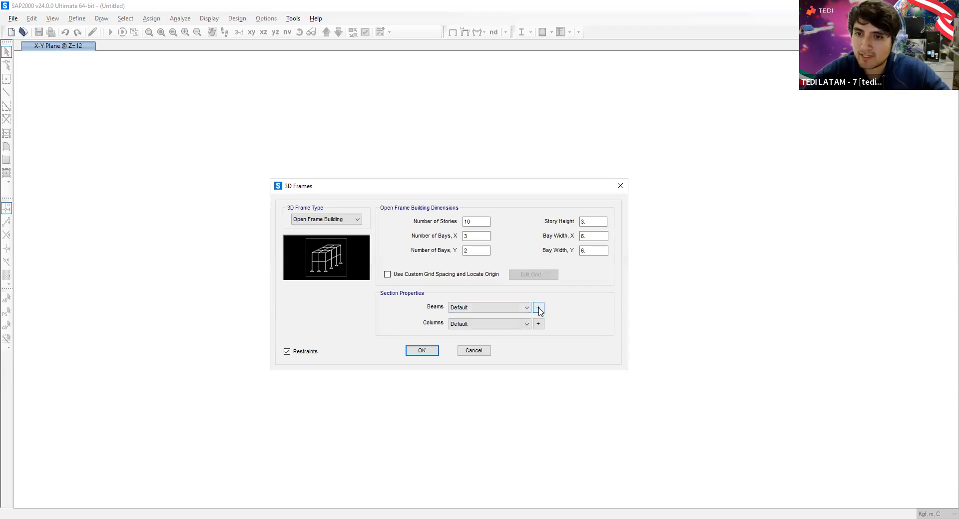
pyautogui.click(538, 308)
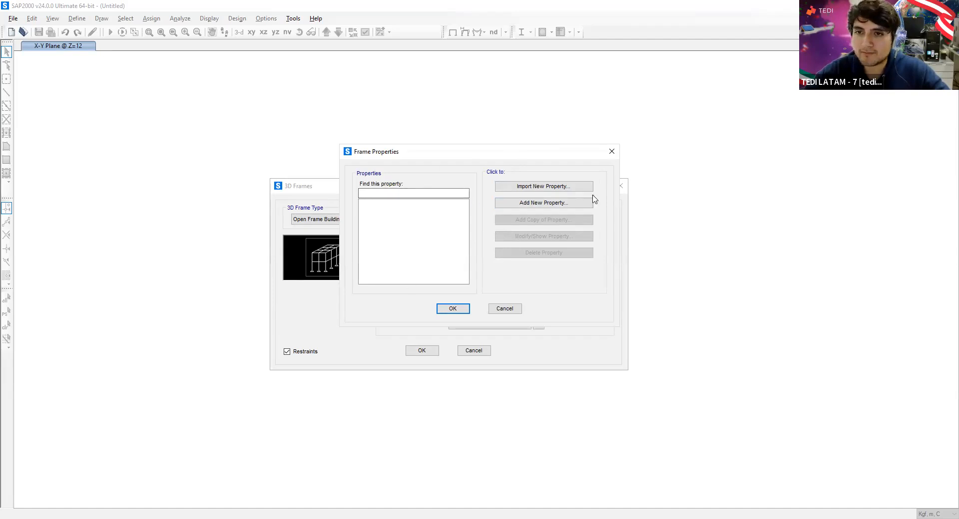
pyautogui.click(562, 203)
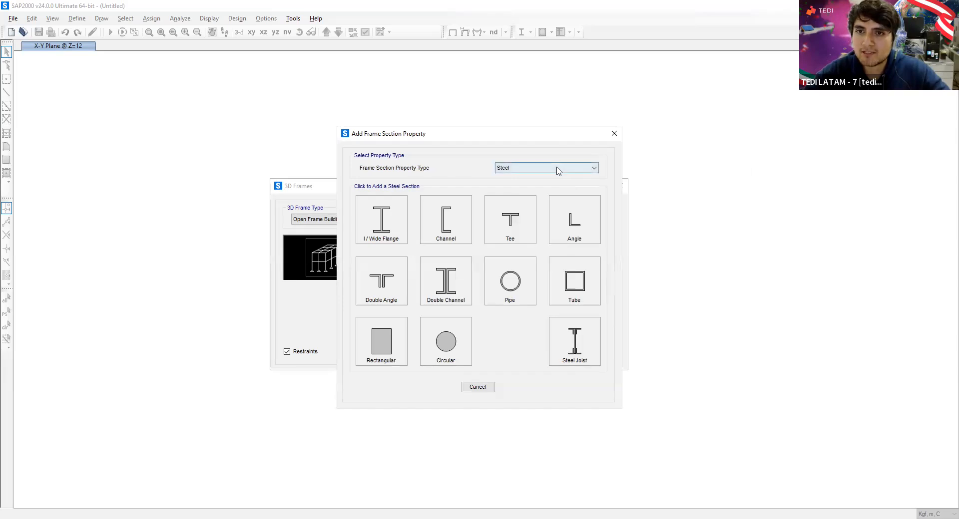
pyautogui.click(557, 169)
pyautogui.click(514, 193)
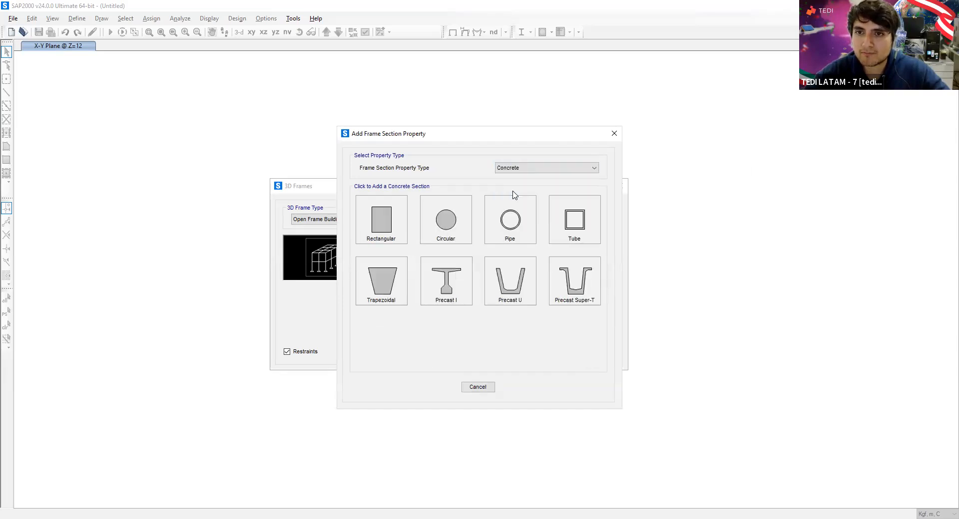
pyautogui.click(396, 224)
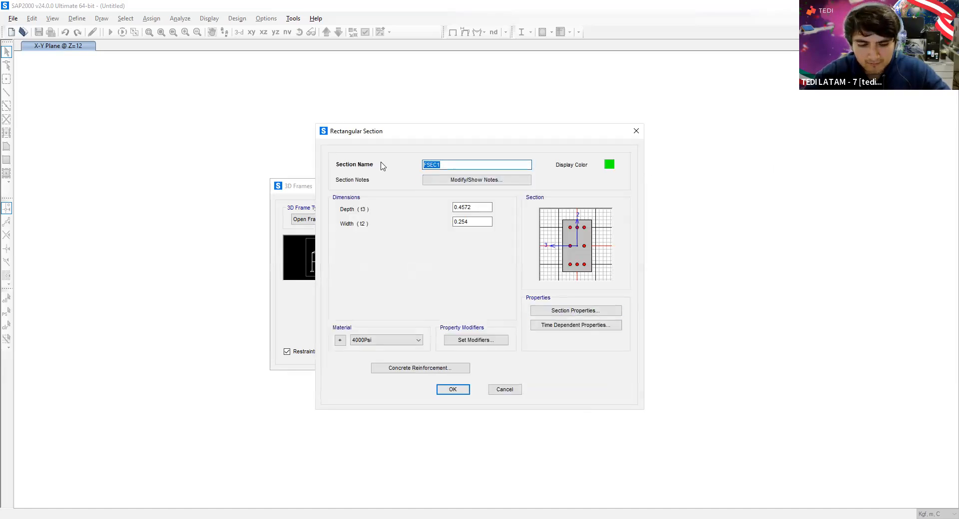
# Step: Name the rectangular beam section Vigas_25x50
pyautogui.write('25')
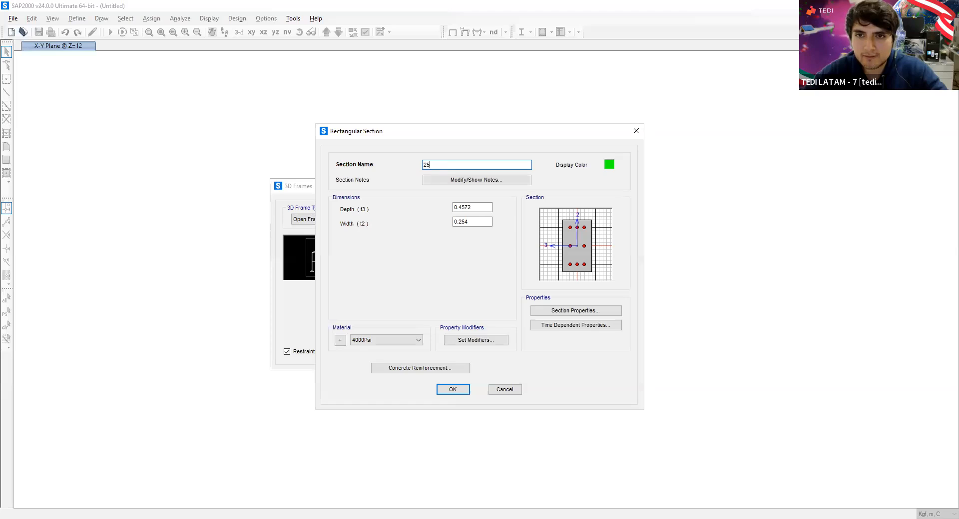
pyautogui.press('BackSpace')
pyautogui.press('BackSpace')
pyautogui.write('Vigas')
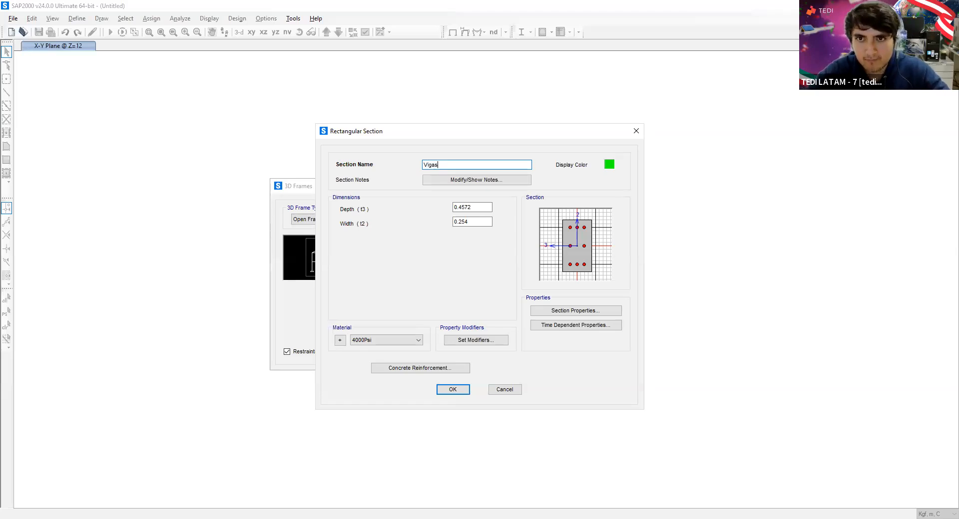
pyautogui.write('_2')
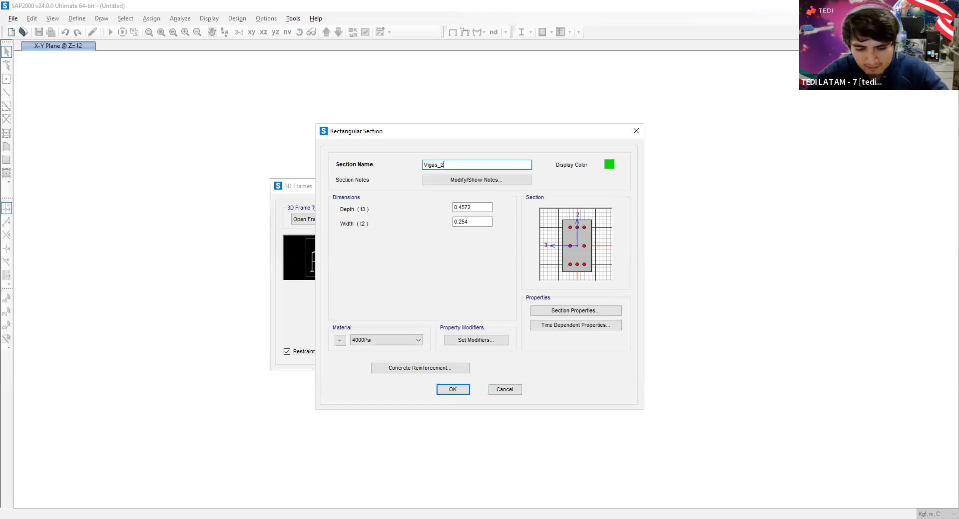
pyautogui.write('5x50')
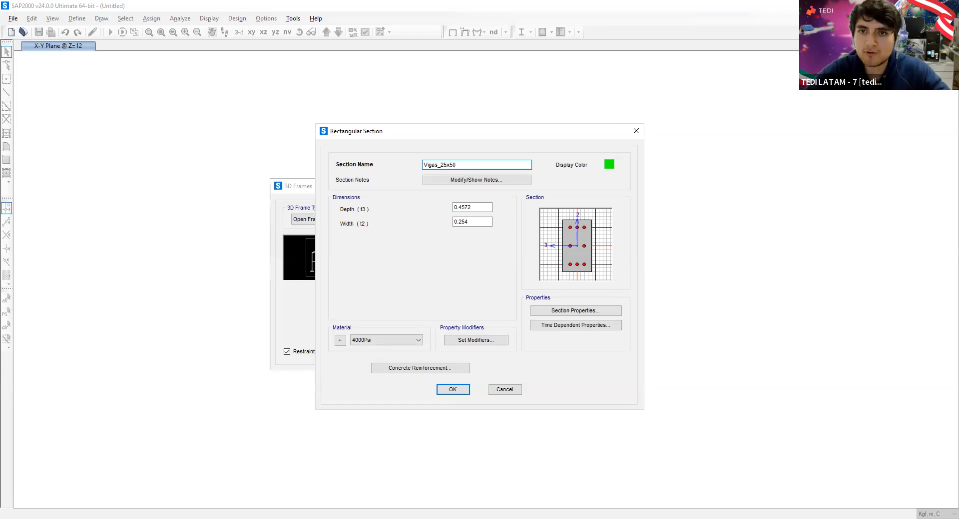
# Step: Set the beam section's depth to 0.5 m and its width to 0.25 m
pyautogui.doubleClick(486, 206)
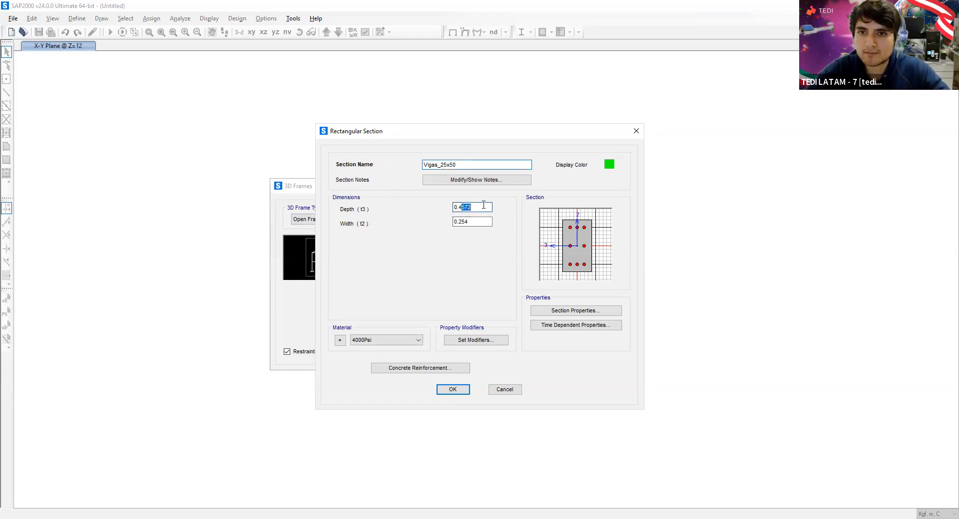
pyautogui.press('BackSpace')
pyautogui.write('5')
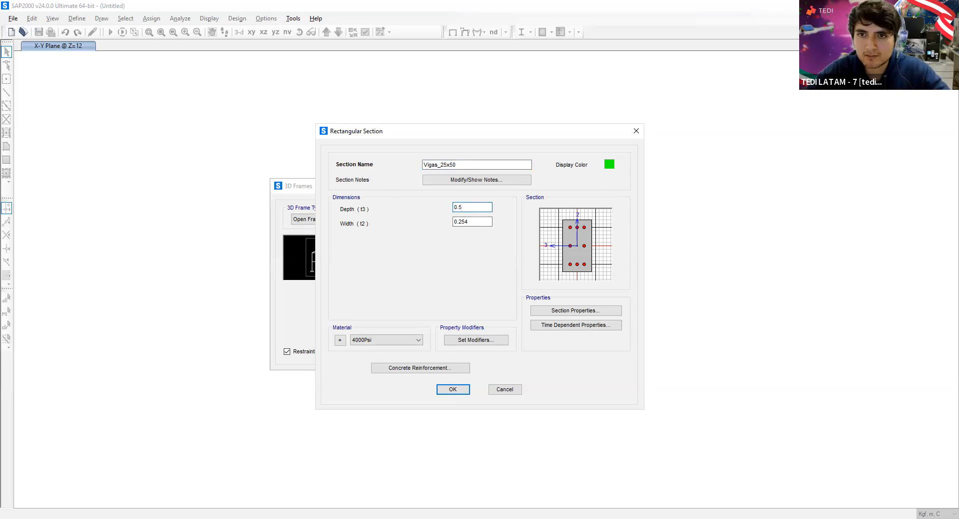
pyautogui.press('Tab')
pyautogui.write('0.25')
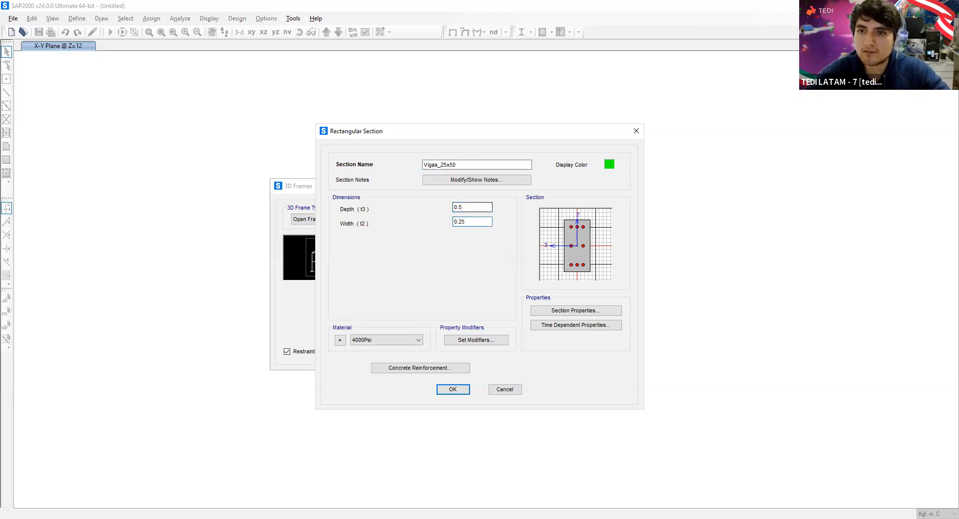
pyautogui.click(491, 207)
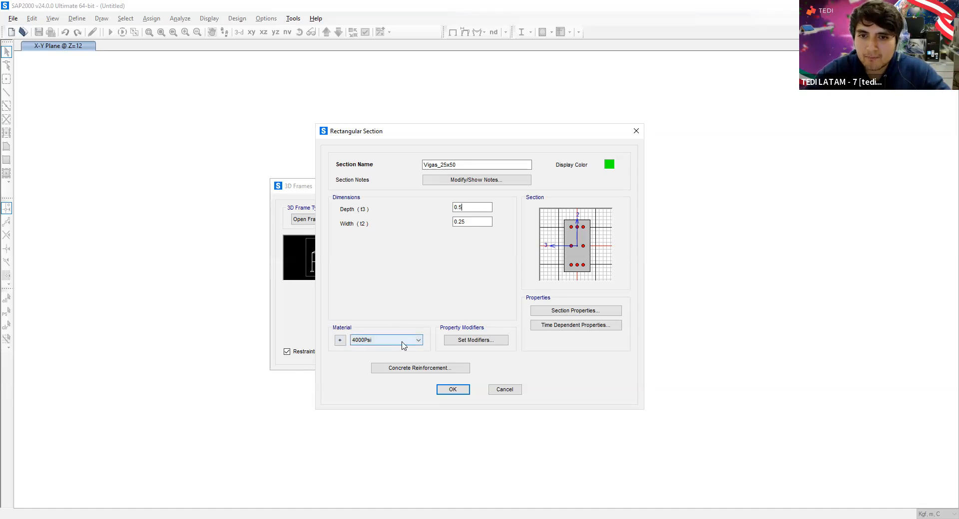
# Step: Add a new material for the beam section with type Concrete and standard User, region United States
pyautogui.click(418, 341)
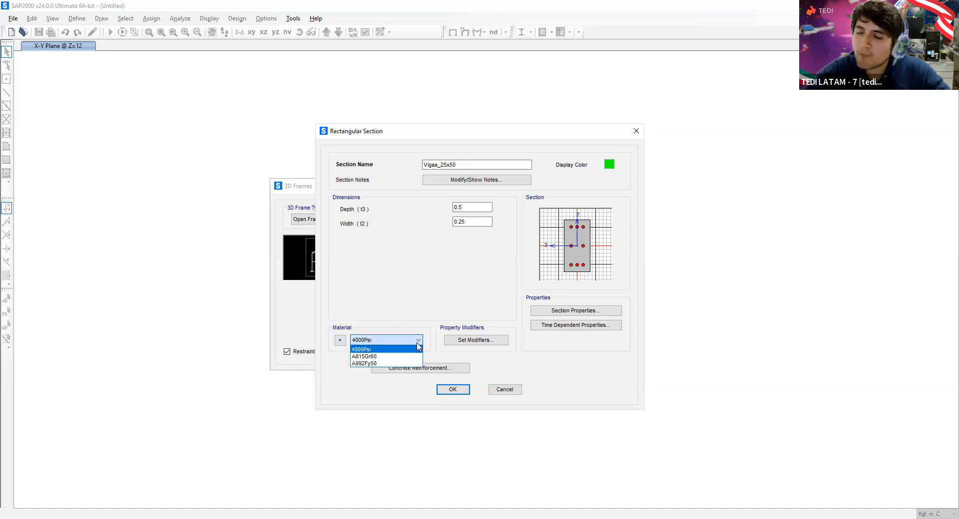
pyautogui.click(418, 344)
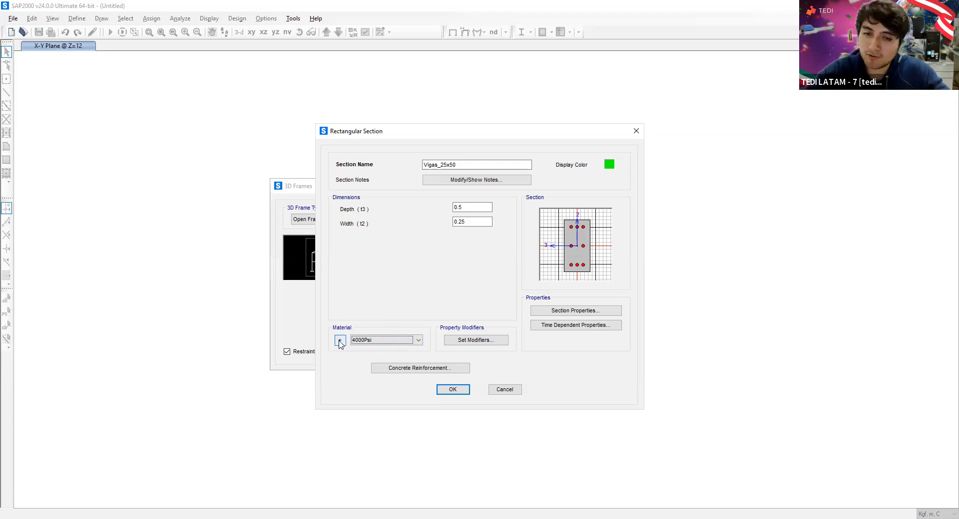
pyautogui.click(340, 341)
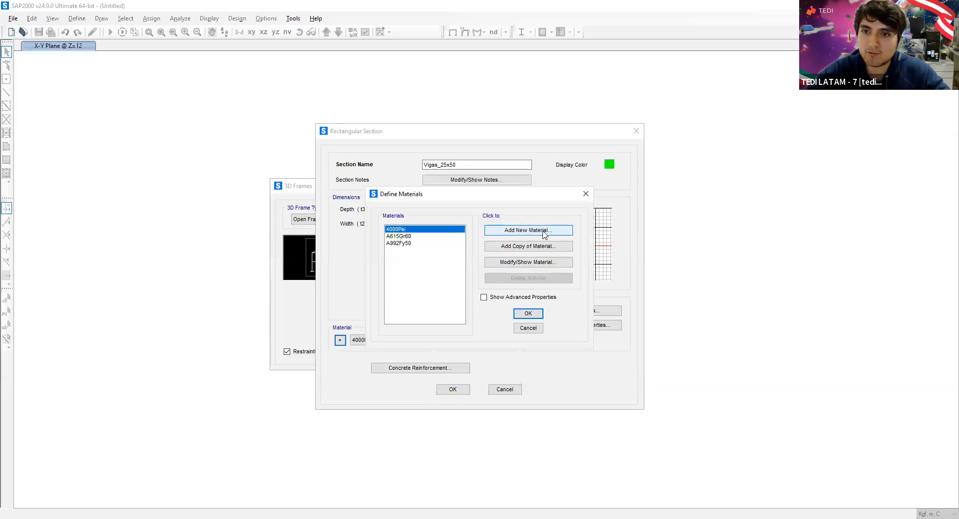
pyautogui.click(543, 231)
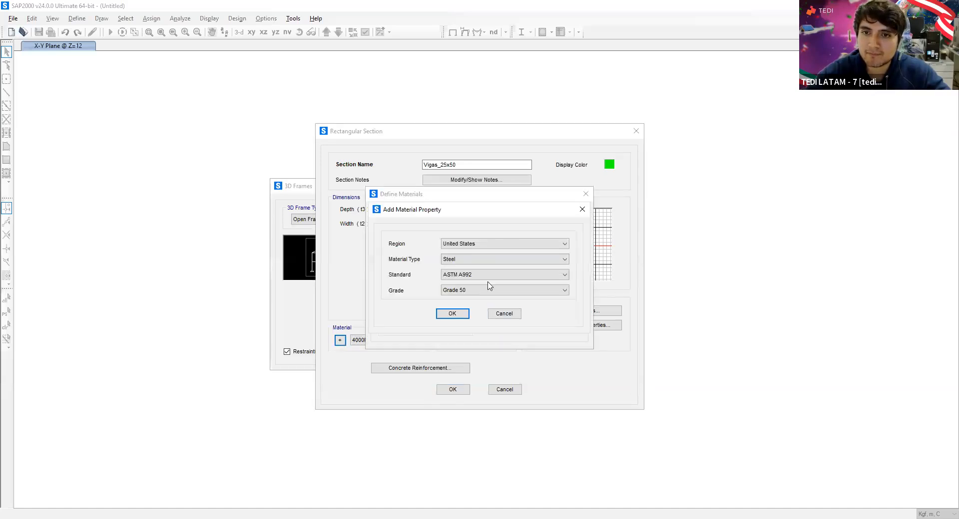
pyautogui.click(456, 260)
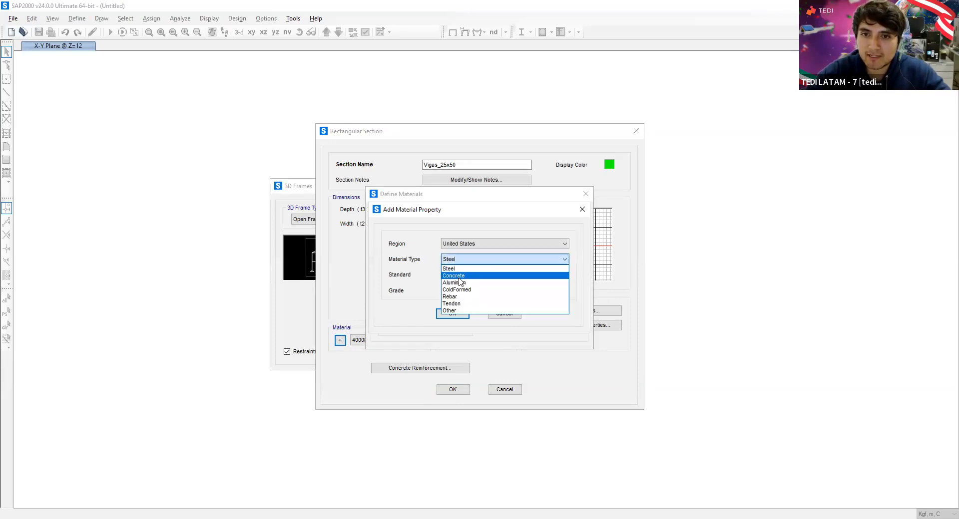
pyautogui.click(468, 277)
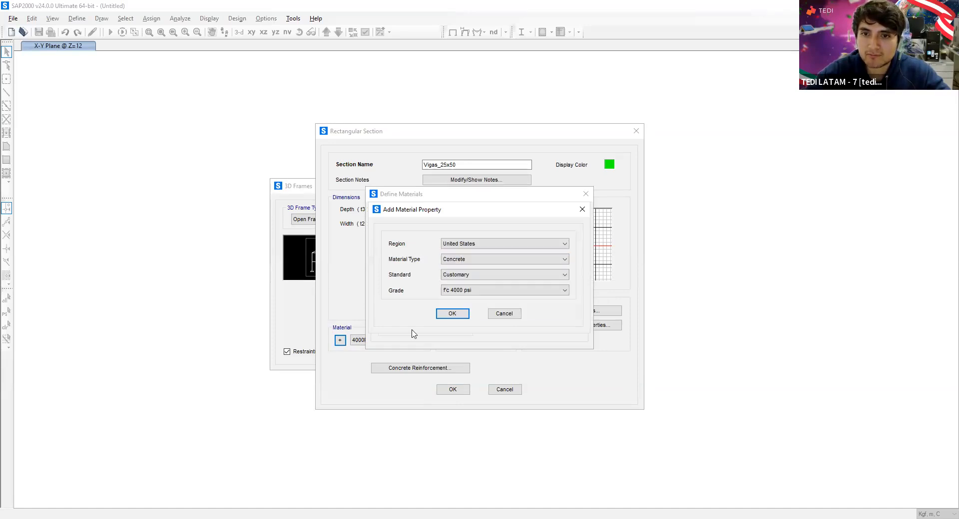
pyautogui.click(479, 276)
pyautogui.click(452, 291)
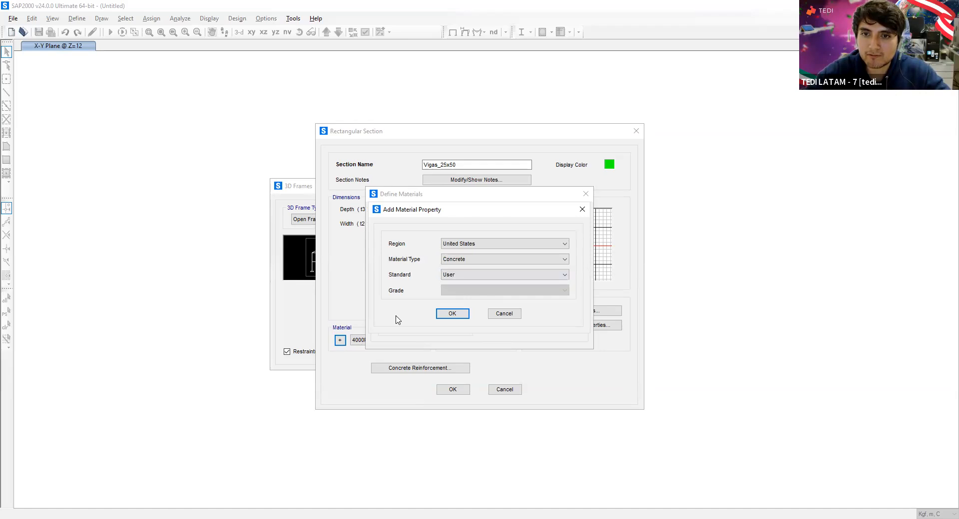
pyautogui.click(452, 315)
# Step: Name the new material Concreto and set its grade to f'c 320 kg/cm2
pyautogui.click(514, 139)
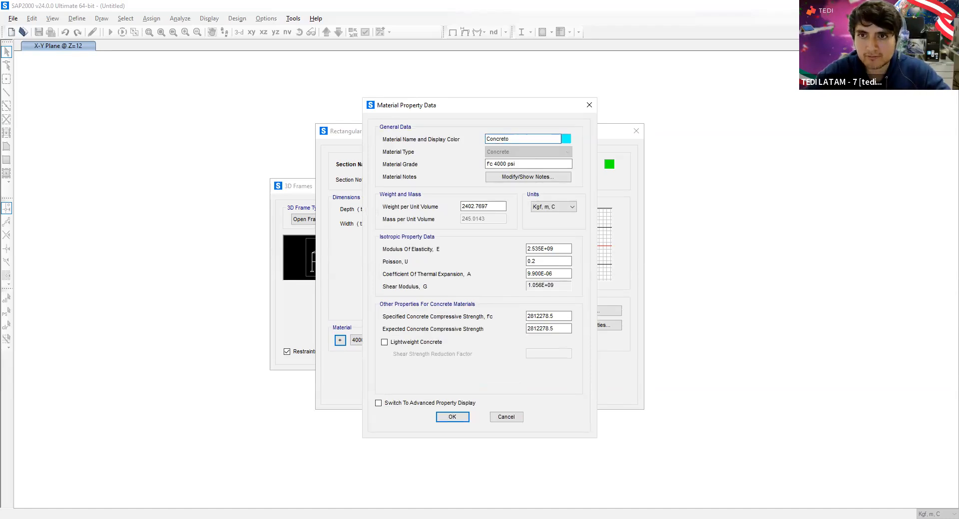
pyautogui.moveTo(495, 164); pyautogui.dragTo(531, 162)
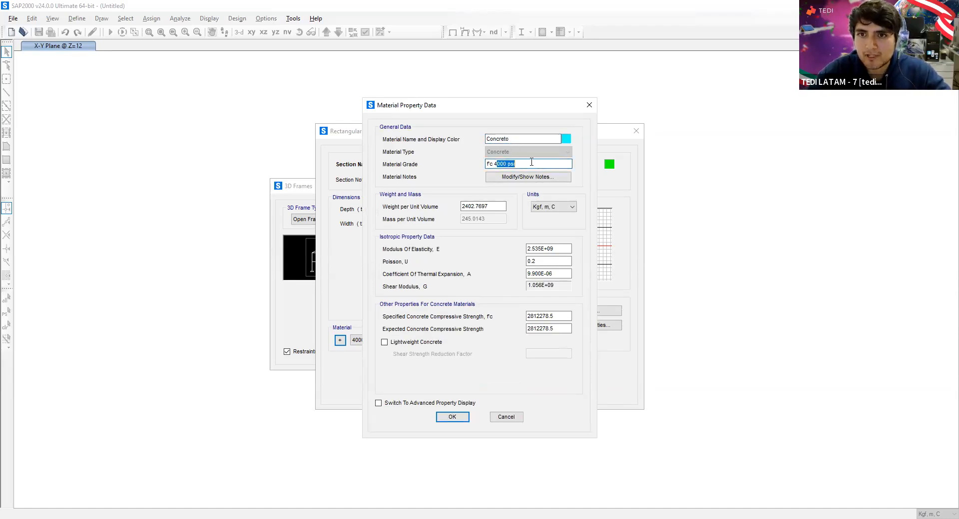
pyautogui.press('BackSpace')
pyautogui.press('BackSpace')
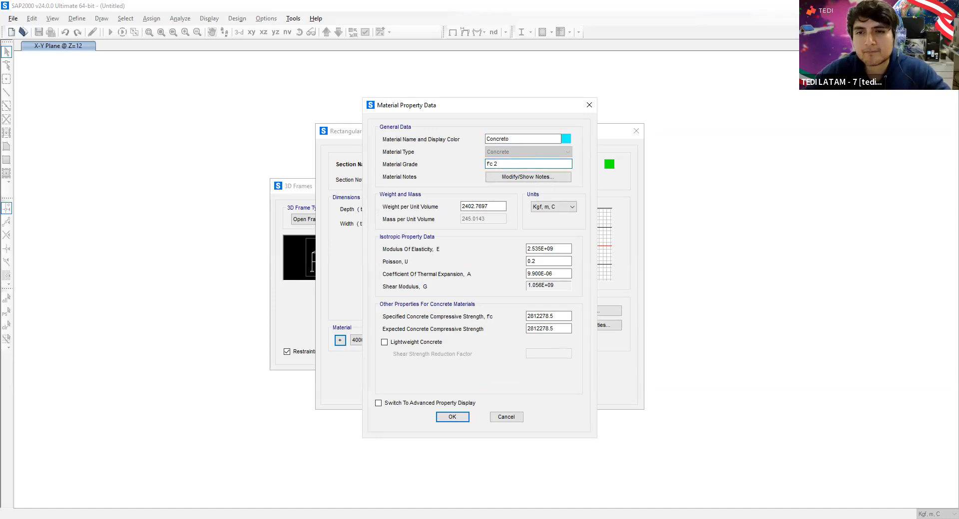
pyautogui.write('320 kg/cm2')
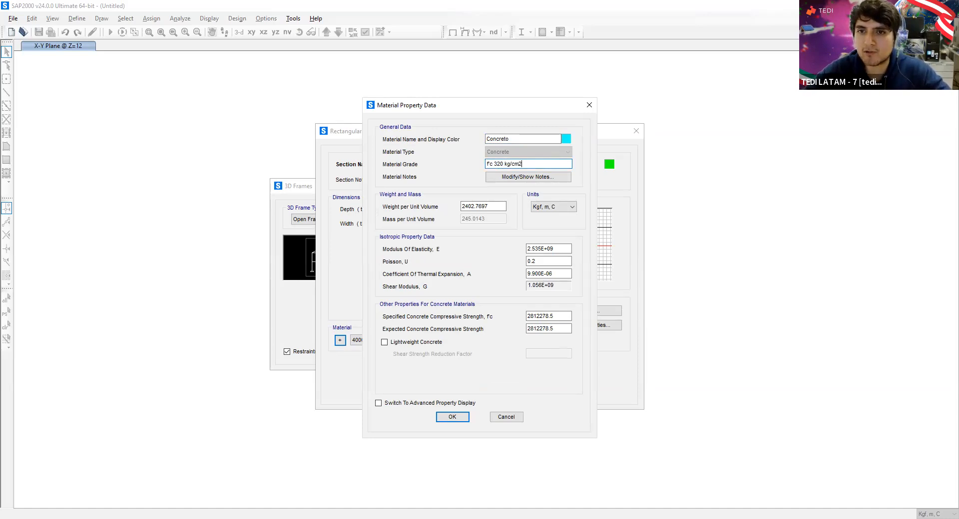
# Step: Set the concrete's weight per unit volume to 2400 in Kgf, m, C units
pyautogui.click(497, 207)
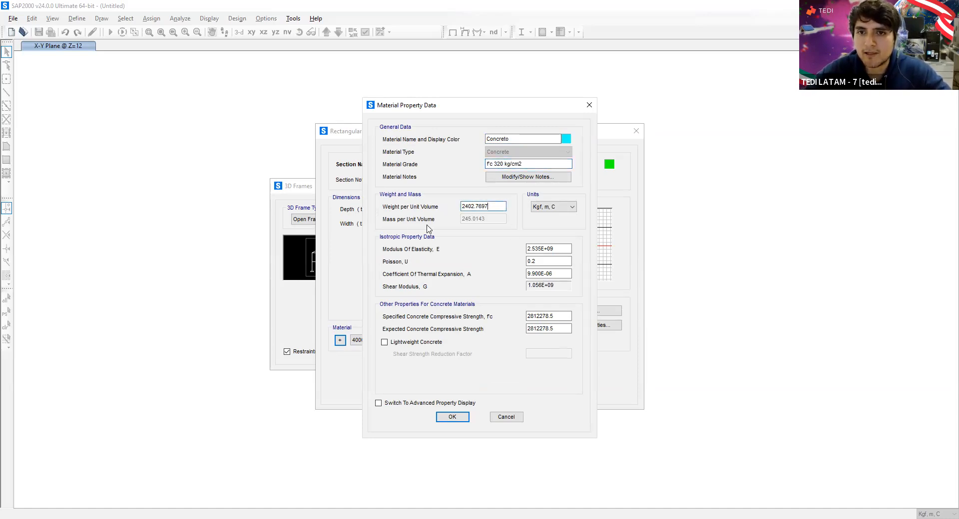
pyautogui.moveTo(473, 207); pyautogui.dragTo(519, 209)
pyautogui.write('00')
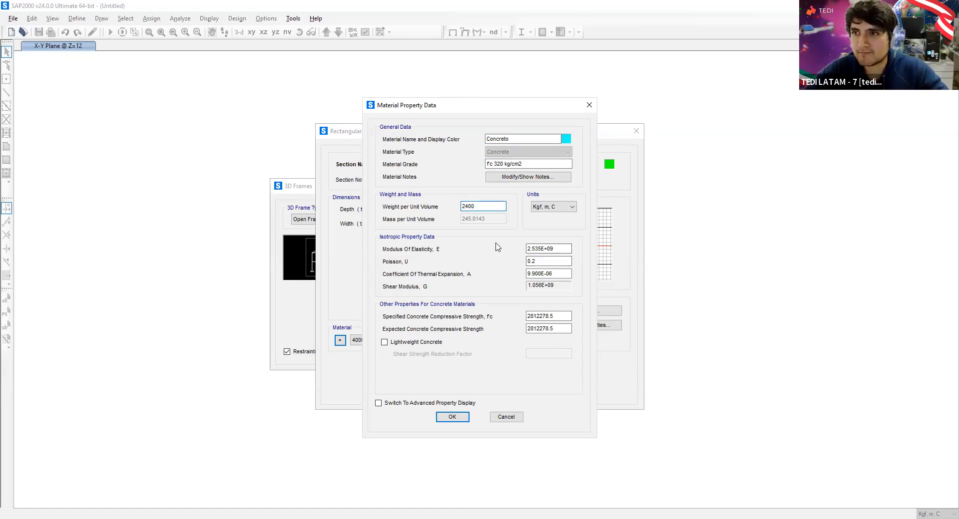
# Step: Switch the material units to Kgf, cm, C and calculate the concrete's modulus of elasticity with the formula 15000*(320^0.5)
pyautogui.click(551, 249)
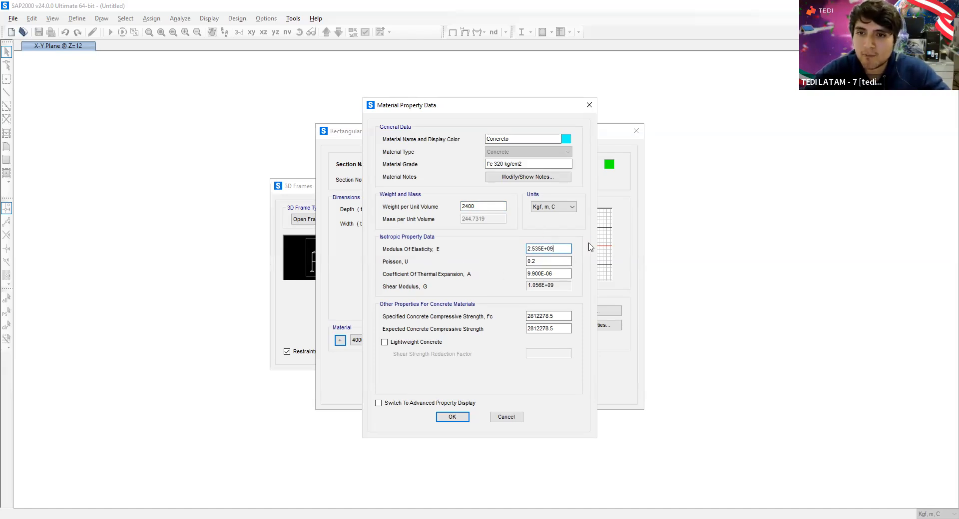
pyautogui.click(560, 210)
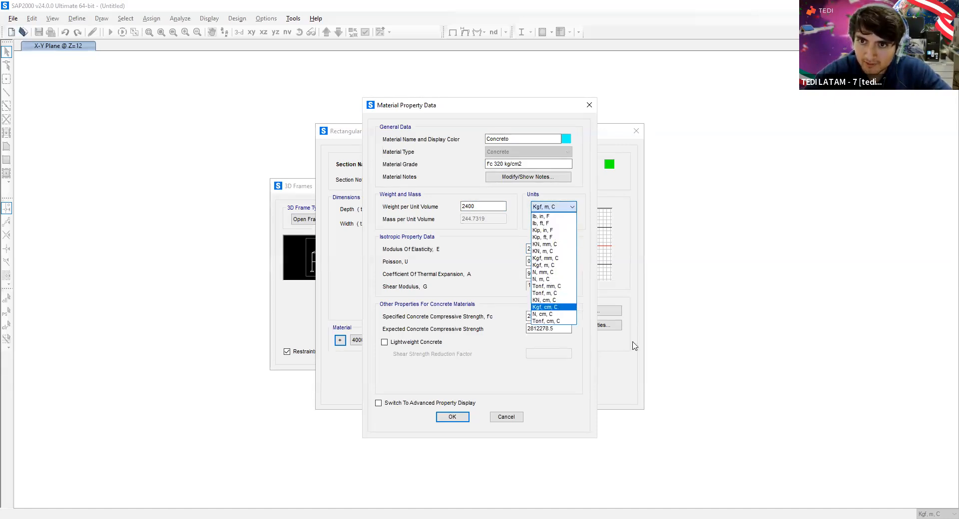
pyautogui.click(558, 308)
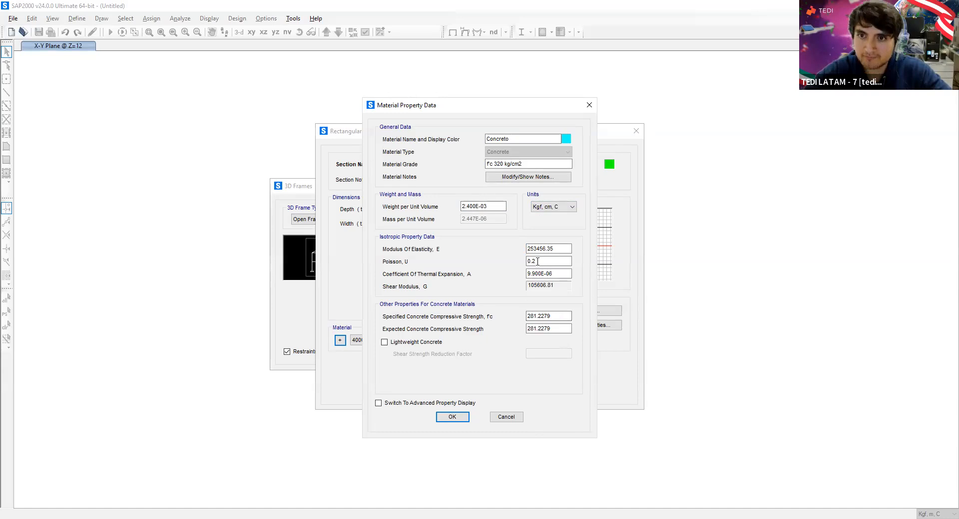
pyautogui.doubleClick(564, 249)
pyautogui.hotkey('shift', 'Return')
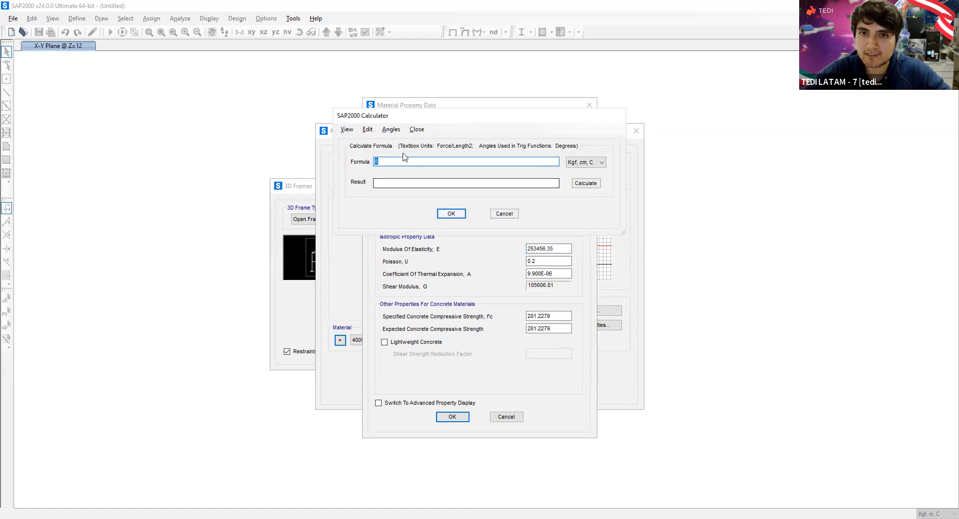
pyautogui.write('15000*(320')
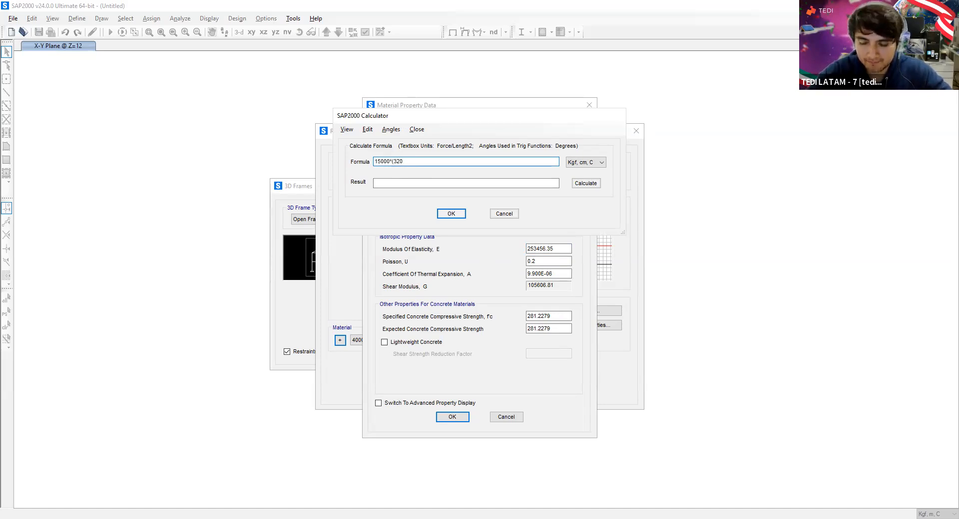
pyautogui.write('^0.5')
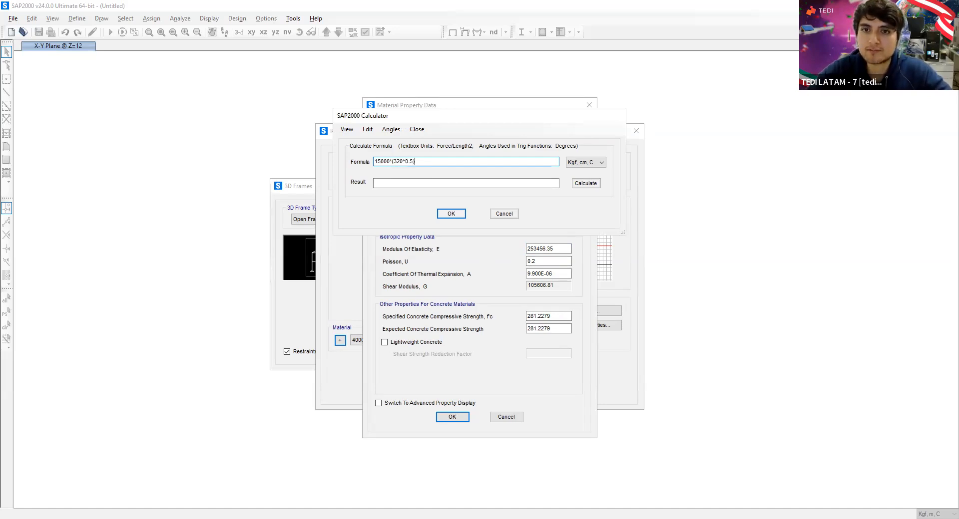
pyautogui.write(')')
pyautogui.click(585, 183)
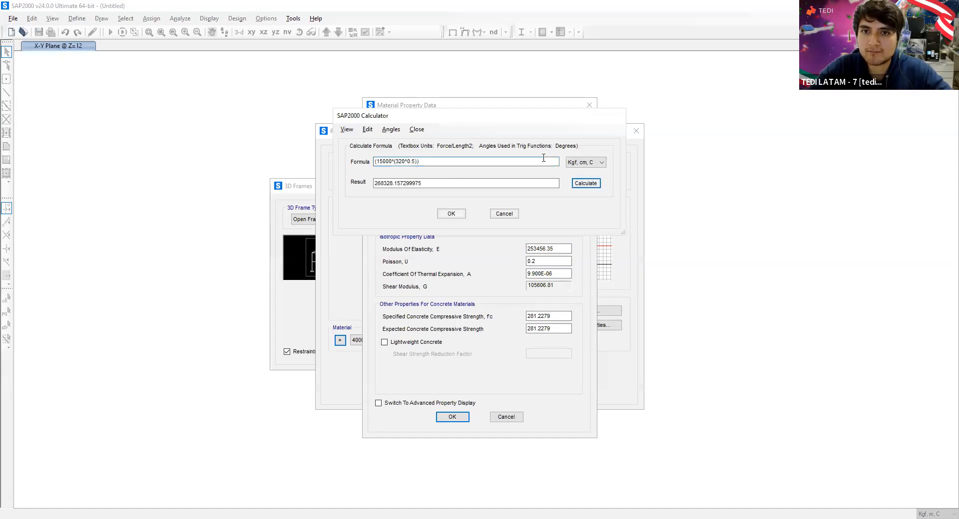
pyautogui.click(458, 214)
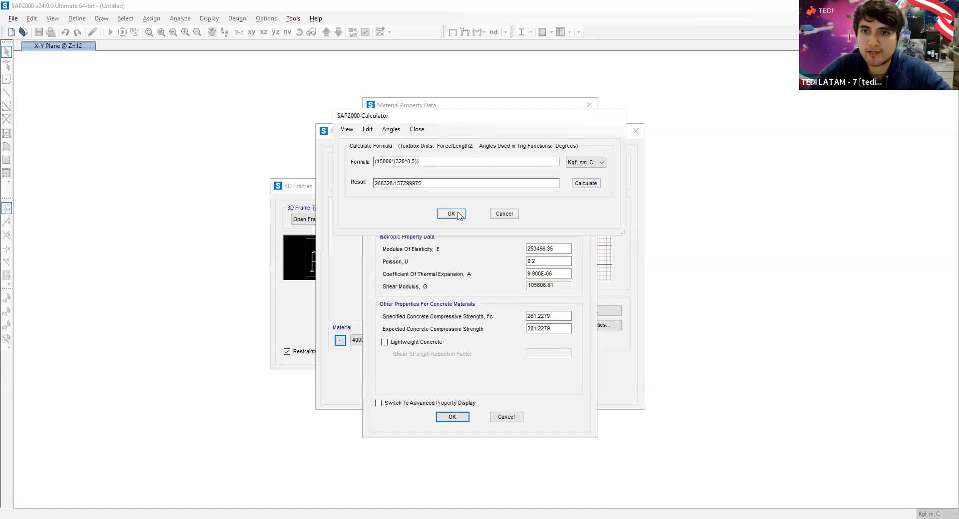
# Step: Set the concrete's specified and expected compressive strengths to 320 and accept the material
pyautogui.click(558, 262)
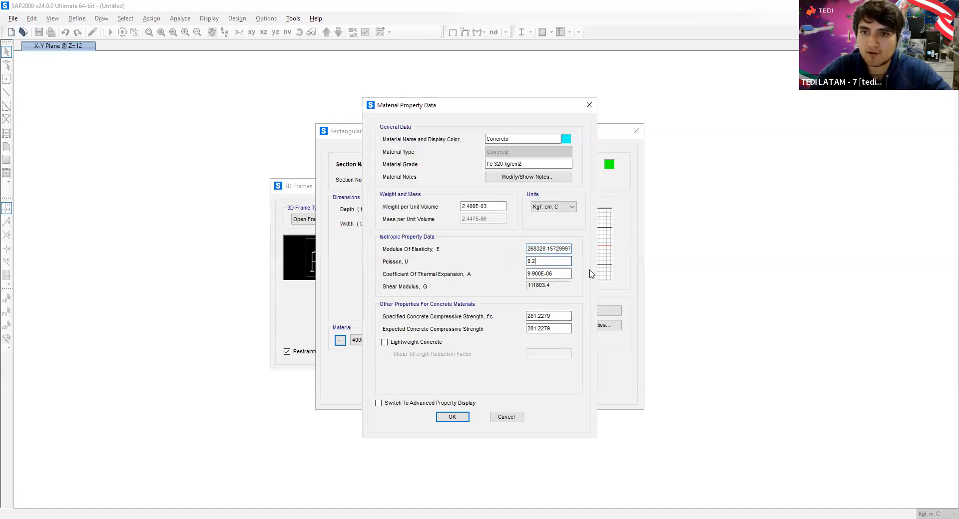
pyautogui.click(567, 275)
pyautogui.doubleClick(562, 315)
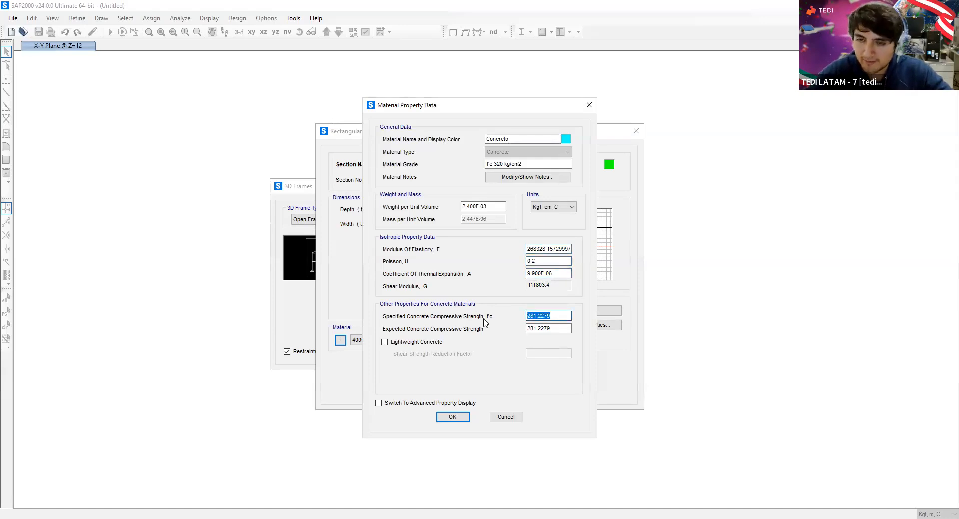
pyautogui.write('320')
pyautogui.press('Tab')
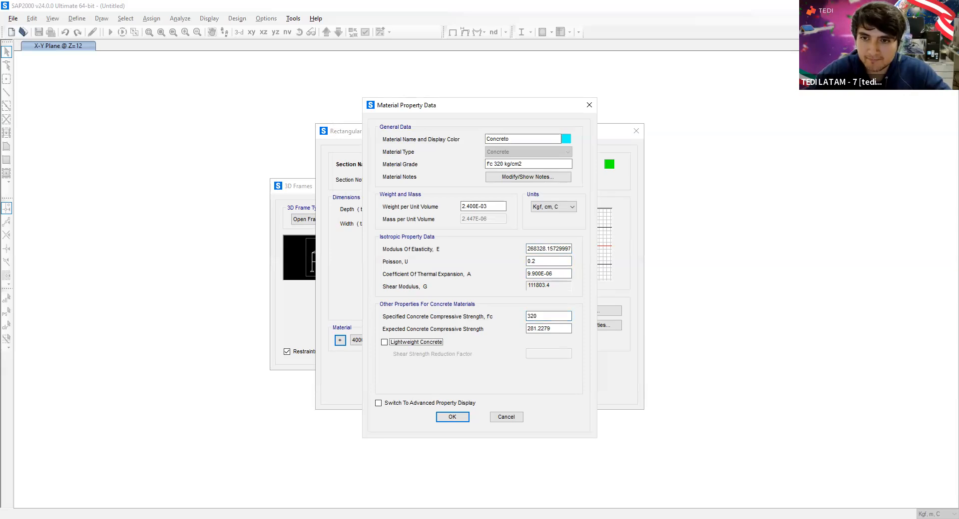
pyautogui.hotkey('shift', 'Tab')
pyautogui.write('320')
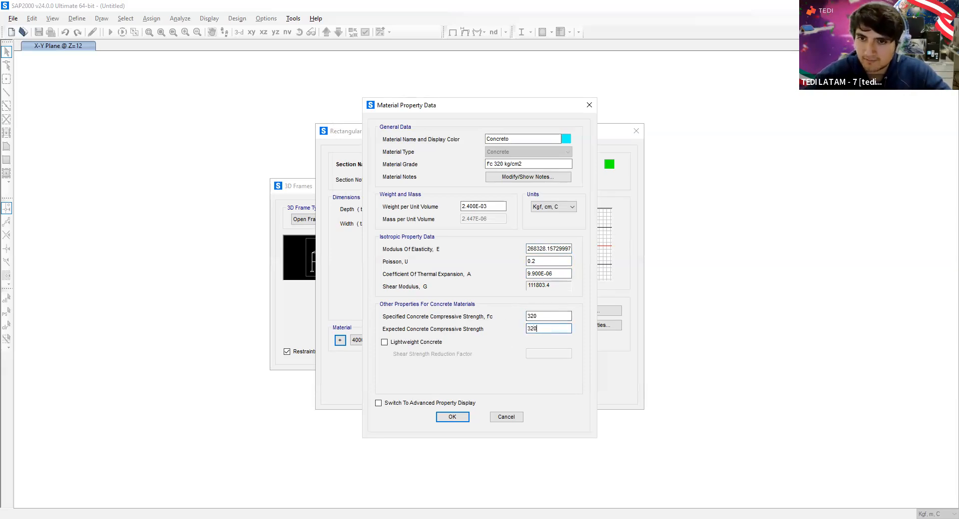
pyautogui.click(567, 316)
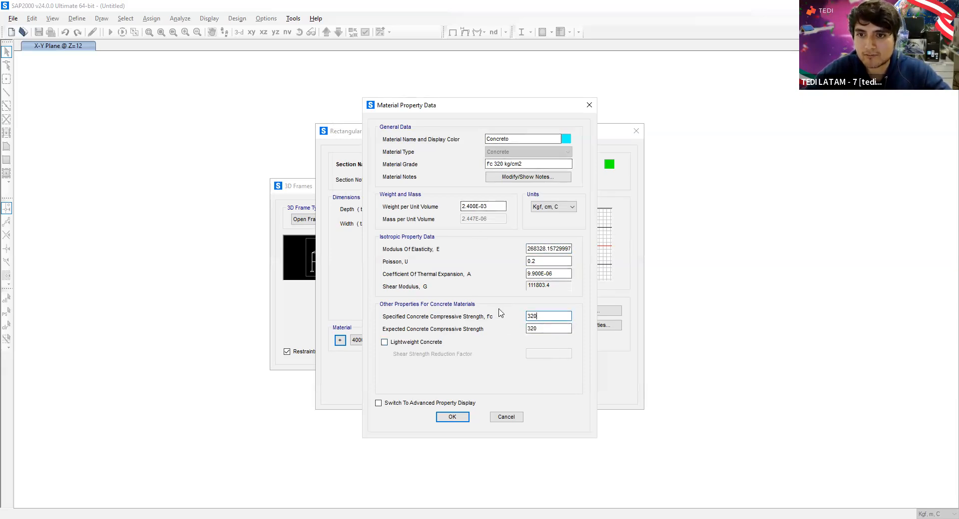
pyautogui.click(452, 417)
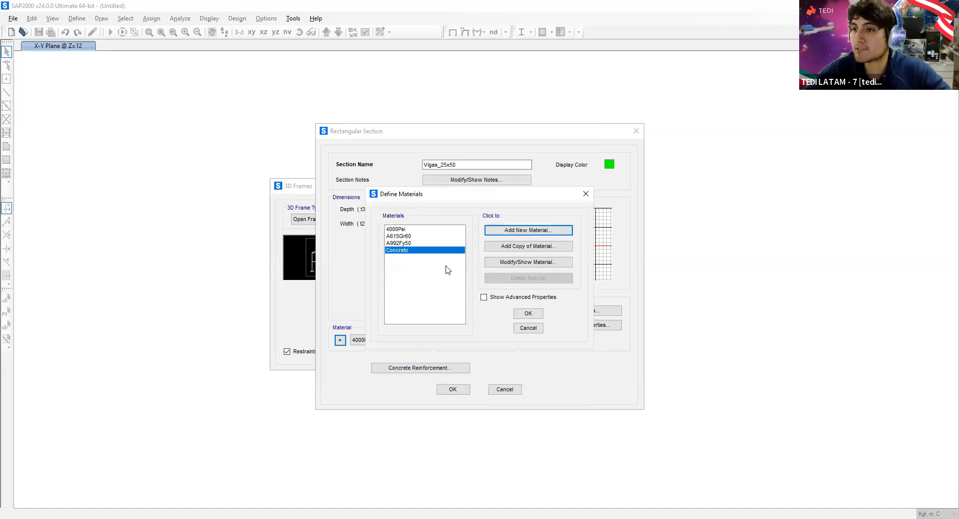
# Step: Add a new material of type Rebar for region United States, with standard ASTM A615 and Grade 60
pyautogui.click(522, 233)
pyautogui.click(507, 262)
pyautogui.click(510, 265)
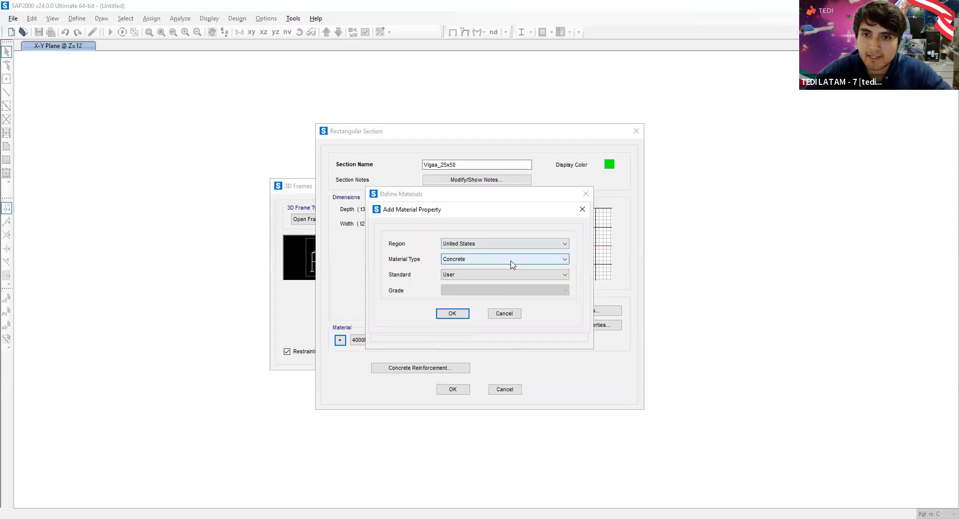
pyautogui.click(511, 265)
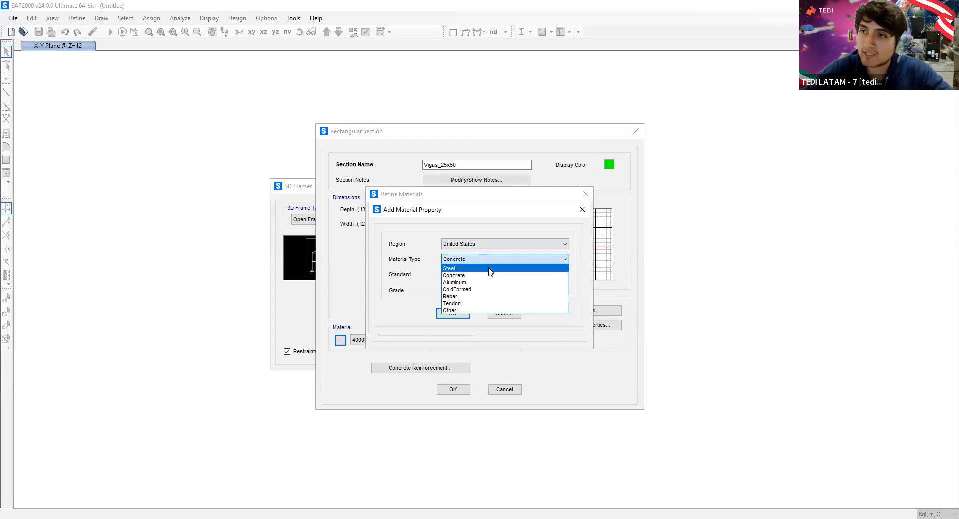
pyautogui.click(458, 297)
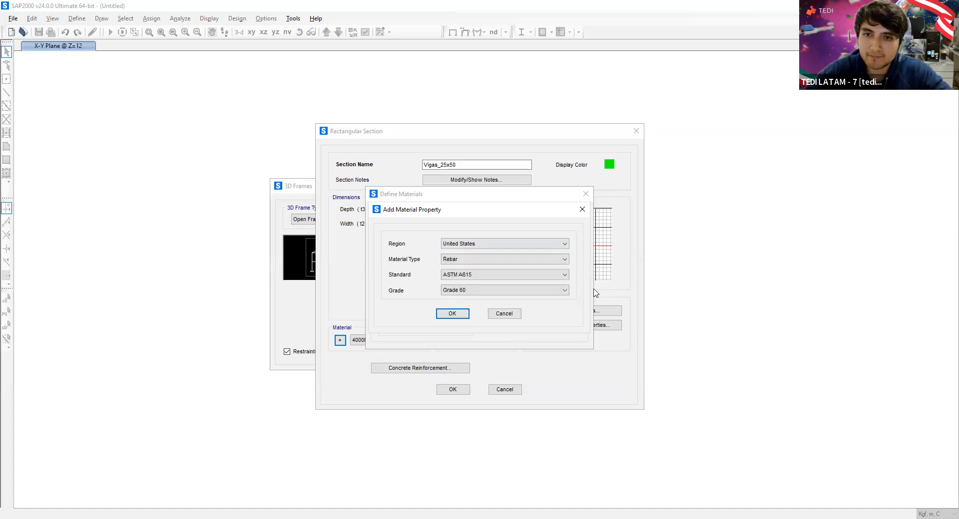
pyautogui.click(470, 274)
pyautogui.click(464, 283)
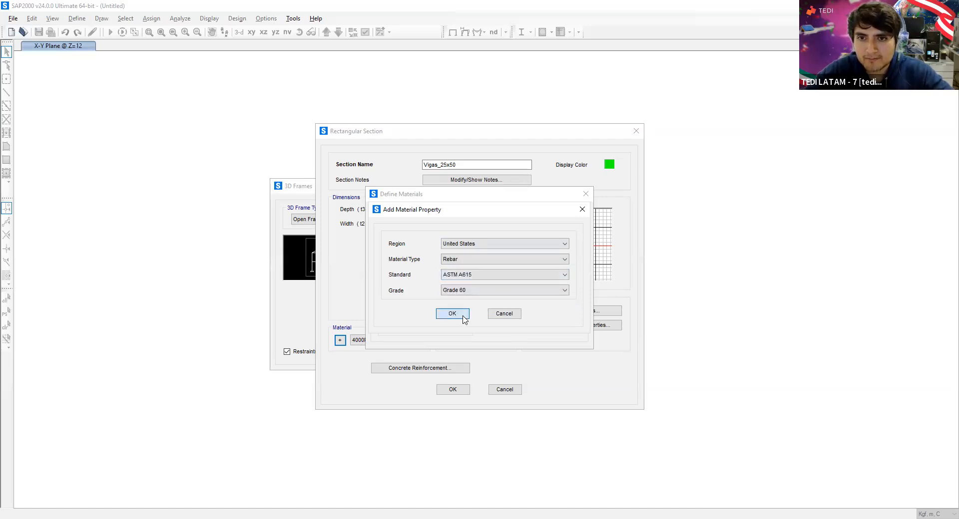
pyautogui.click(463, 316)
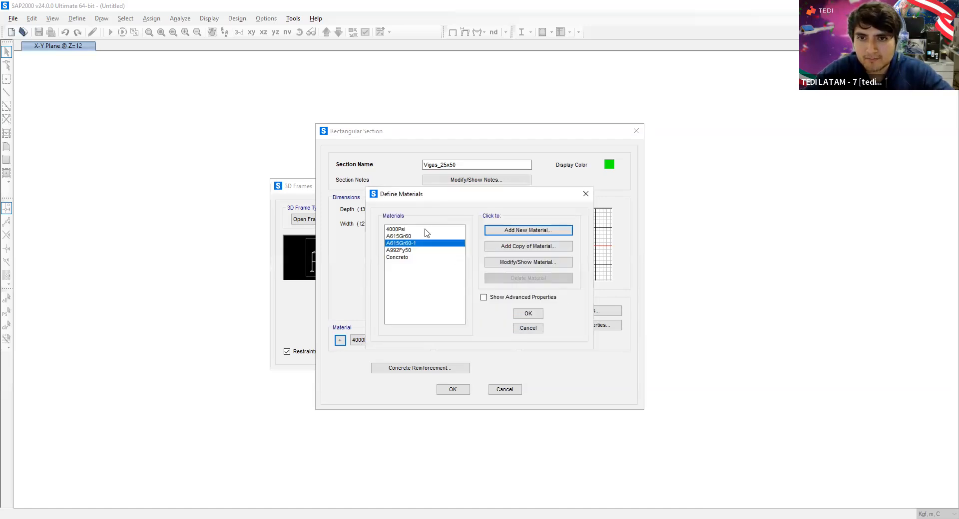
# Step: Open the new rebar material's properties and rename it Varillas_ref
pyautogui.click(523, 263)
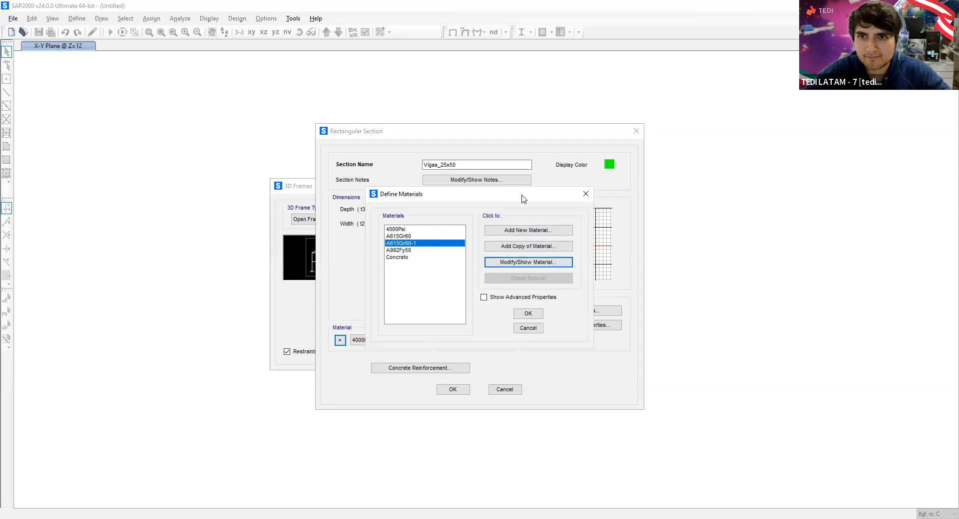
pyautogui.moveTo(518, 140); pyautogui.dragTo(463, 138)
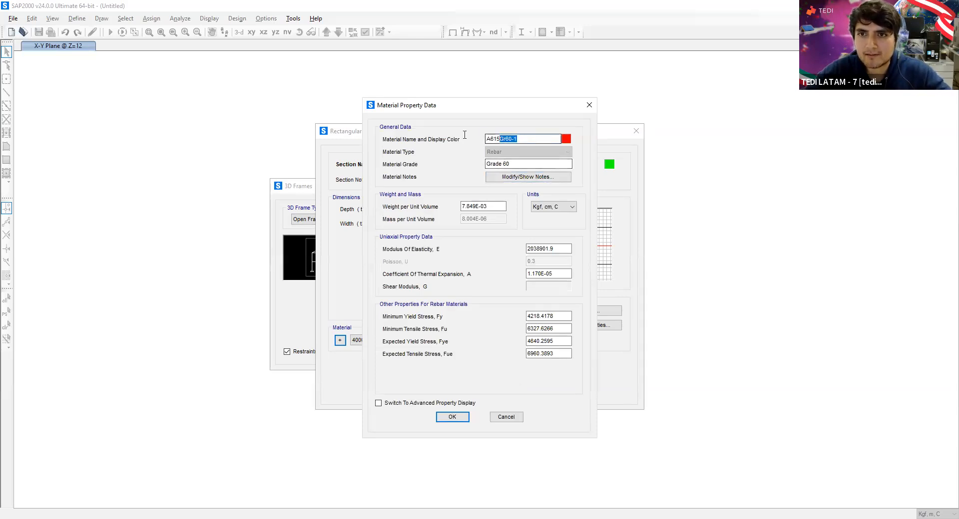
pyautogui.write('Varillas_ref')
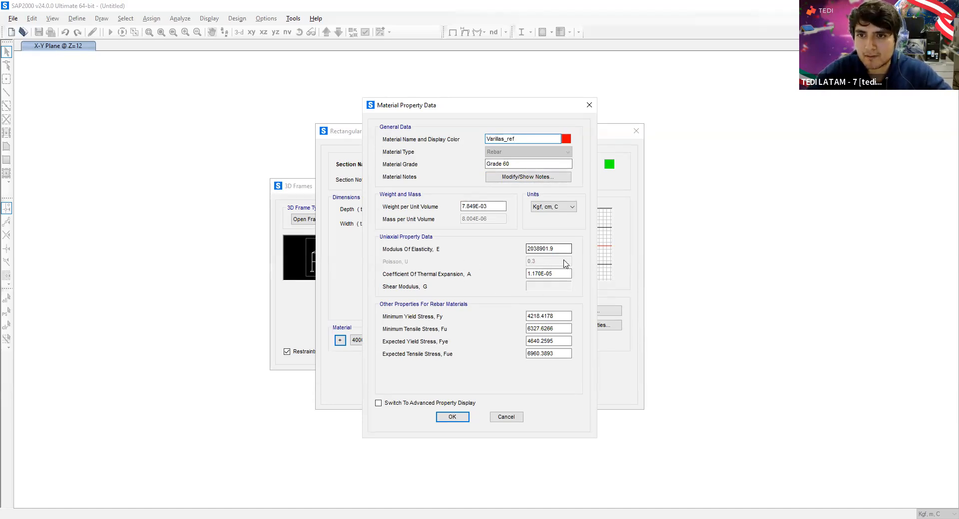
# Step: Set the rebar's minimum yield stress Fy to 4200 and its minimum tensile stress Fu to 6300
pyautogui.moveTo(565, 316); pyautogui.dragTo(513, 321)
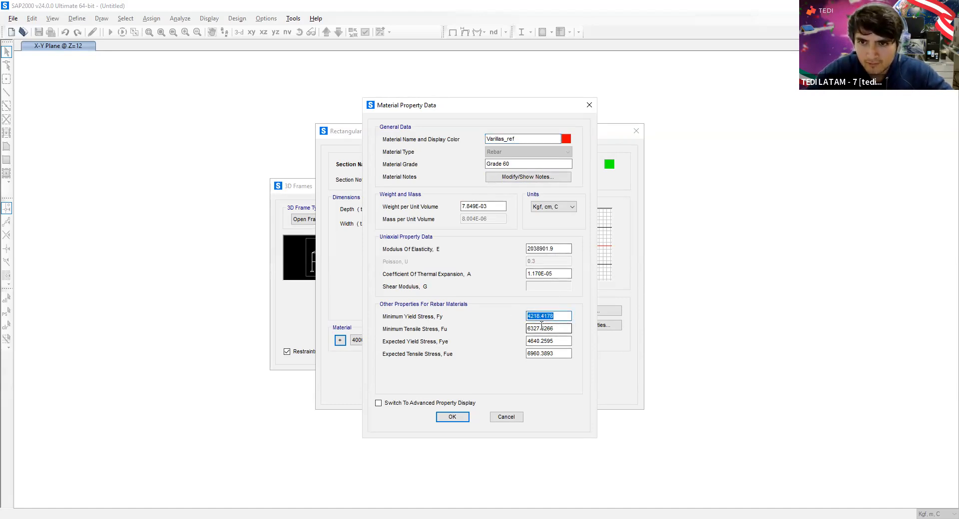
pyautogui.write('4200')
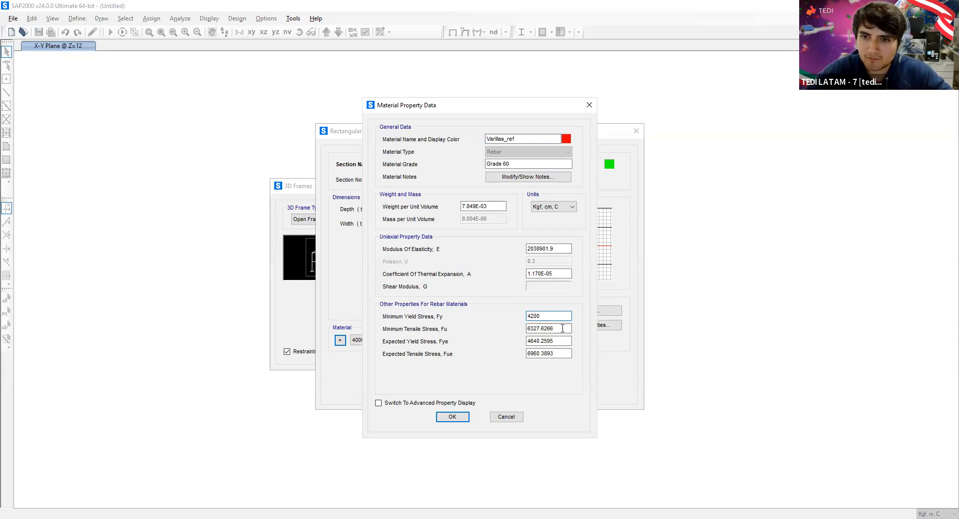
pyautogui.moveTo(562, 328); pyautogui.dragTo(508, 330)
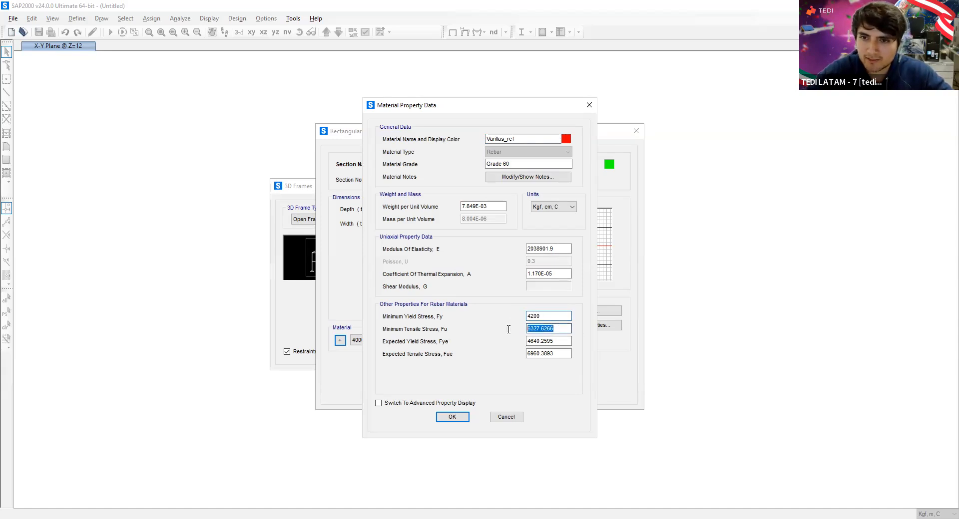
pyautogui.write('6300')
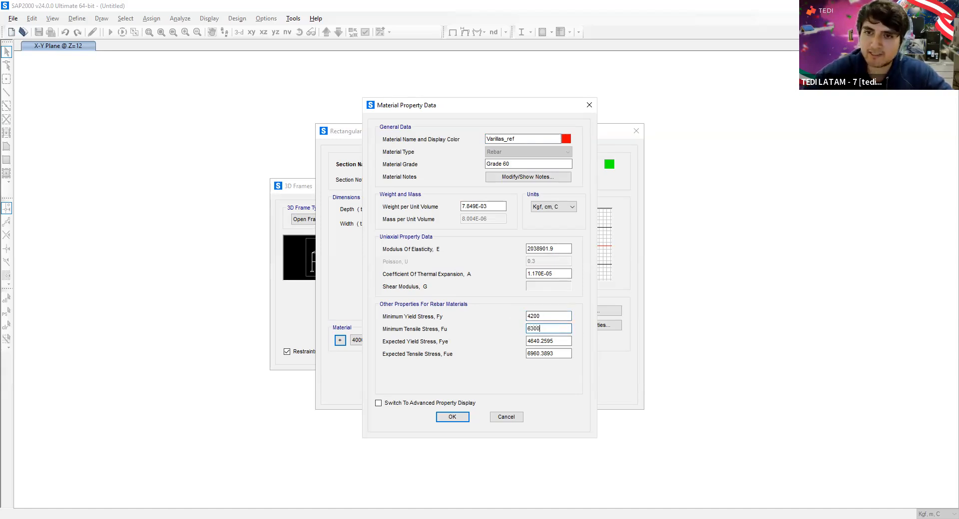
# Step: Set the rebar's expected yield stress to 4200 and expected tensile stress to 6300, copied from the minimum values, and accept the material
pyautogui.moveTo(553, 315); pyautogui.dragTo(498, 320)
pyautogui.hotkey('ctrl', 'c')
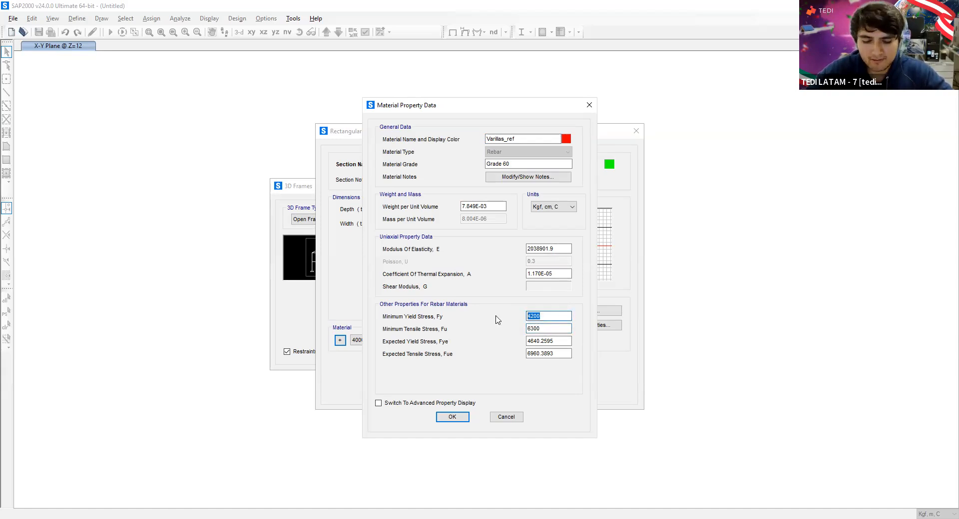
pyautogui.moveTo(550, 344); pyautogui.dragTo(497, 331)
pyautogui.hotkey('ctrl', 'v')
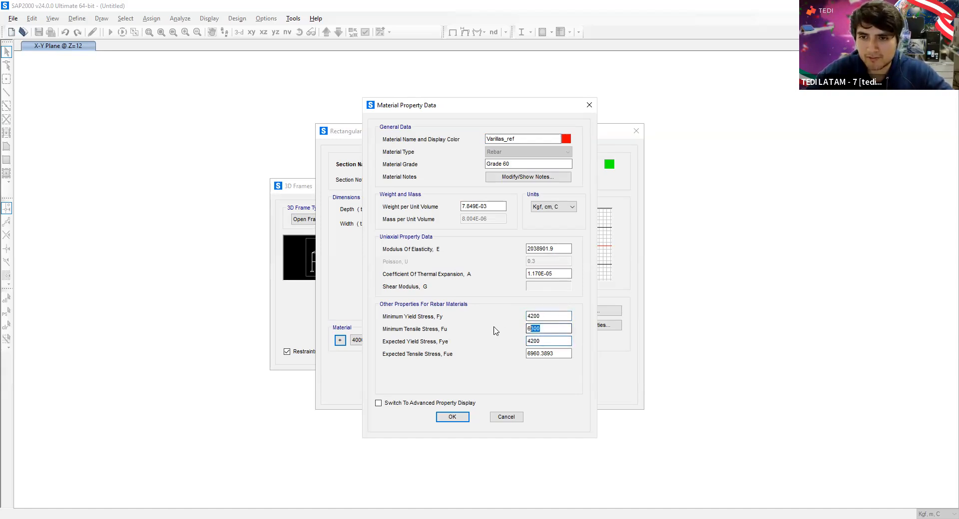
pyautogui.hotkey('ctrl', 'c')
pyautogui.moveTo(563, 353); pyautogui.dragTo(502, 354)
pyautogui.hotkey('ctrl', 'v')
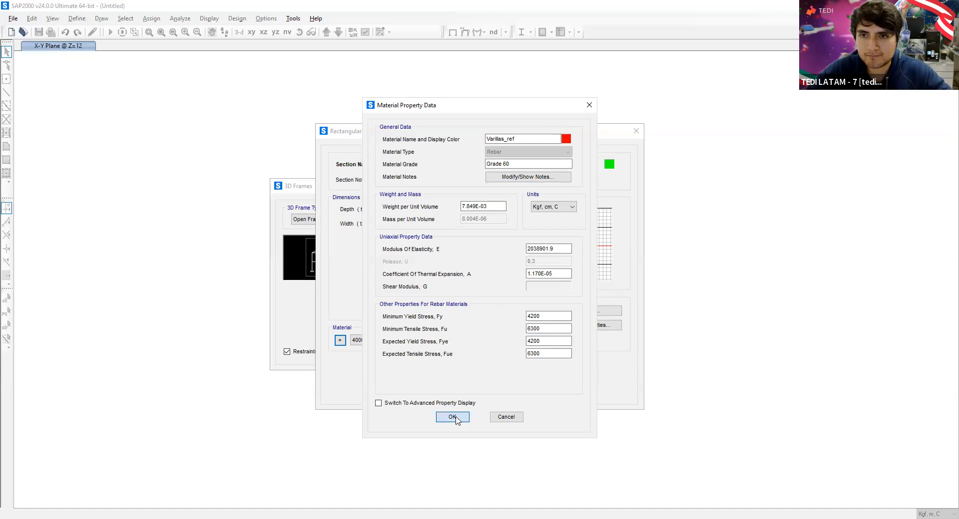
pyautogui.click(455, 417)
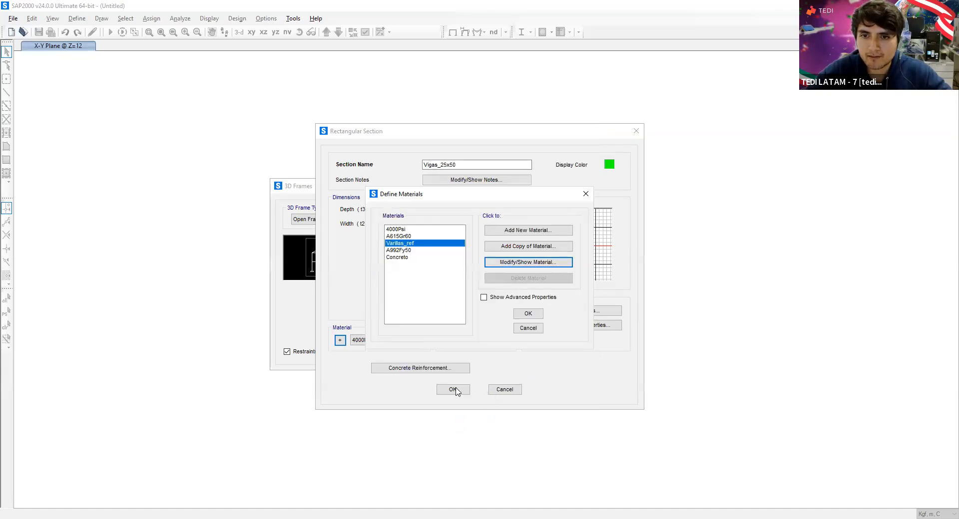
# Step: Accept the material definitions and assign Concreto as the material of the Vigas_25x50 section
pyautogui.click(528, 314)
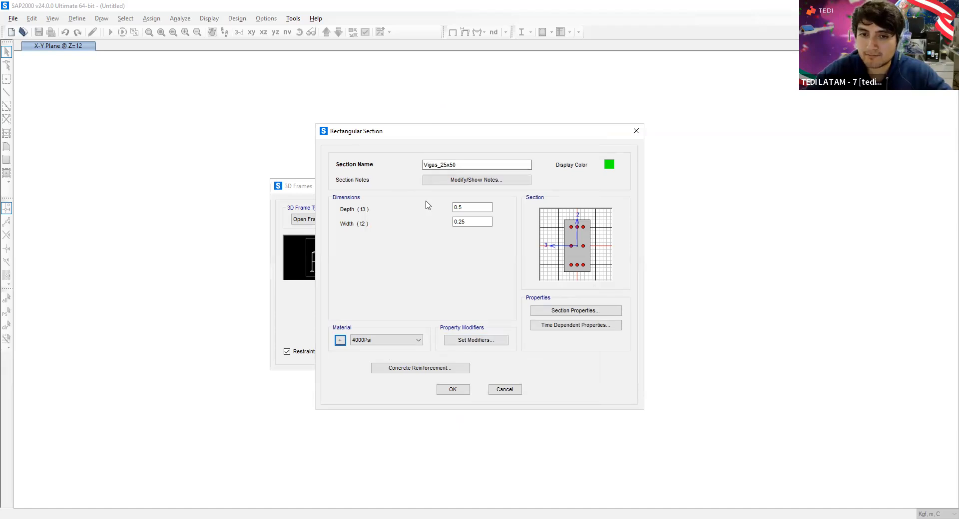
pyautogui.click(418, 341)
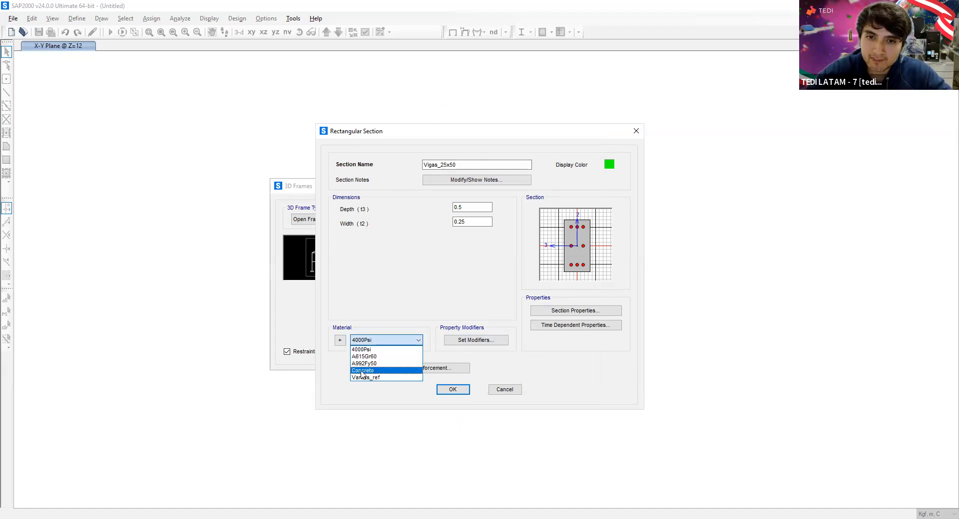
pyautogui.click(334, 393)
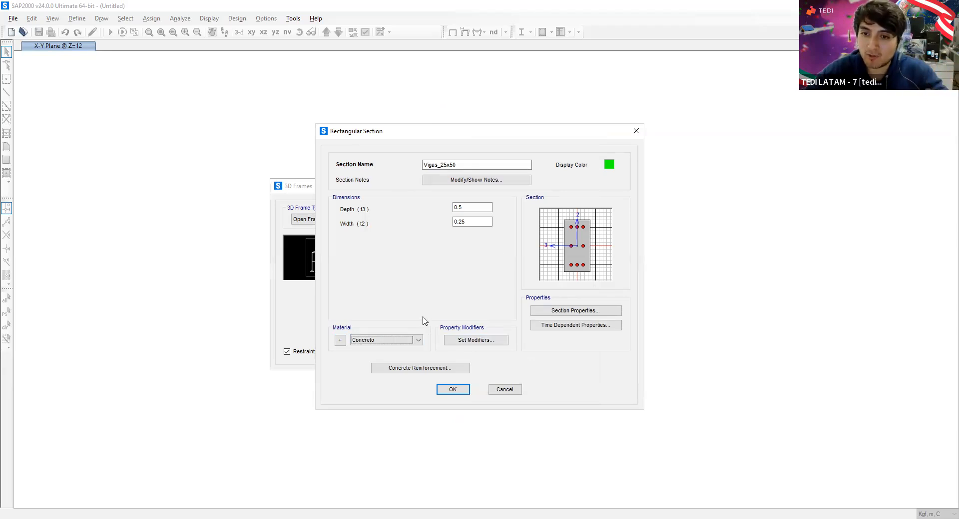
# Step: Open the Vigas_25x50 reinforcement data, assign Varillas_ref to the longitudinal bars and ties, and set the design type to Beam
pyautogui.click(397, 370)
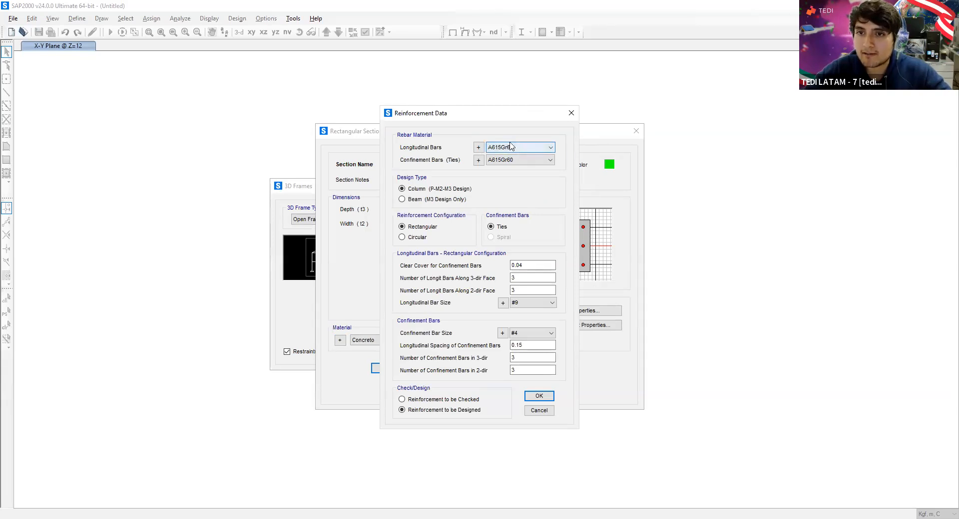
pyautogui.click(543, 149)
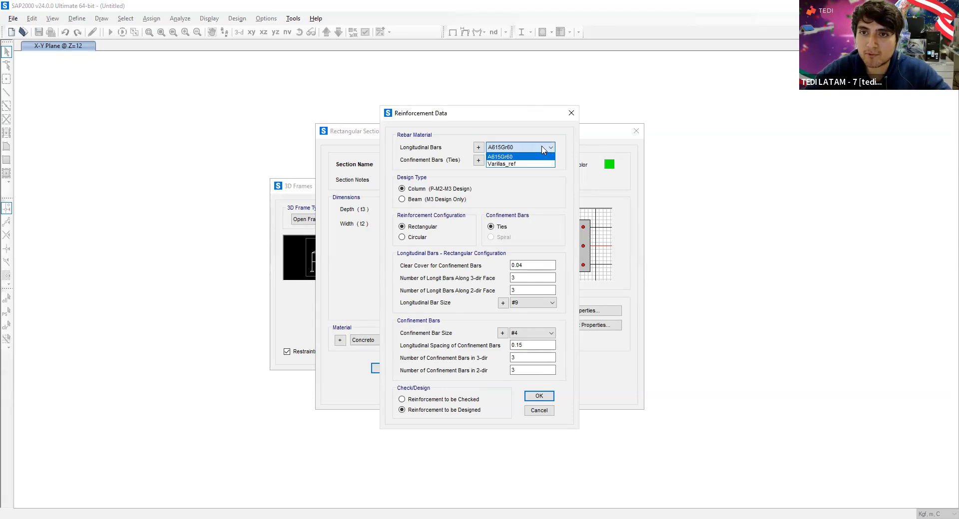
pyautogui.click(515, 164)
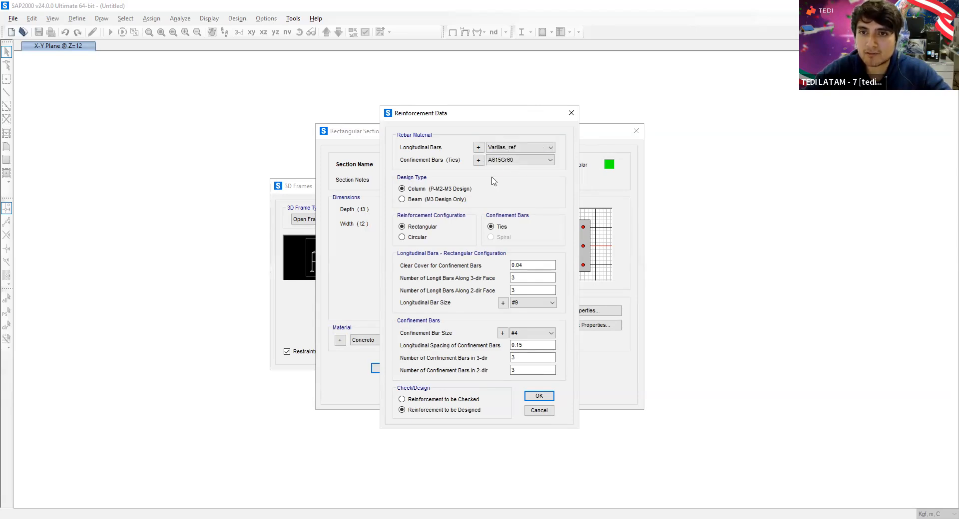
pyautogui.click(541, 160)
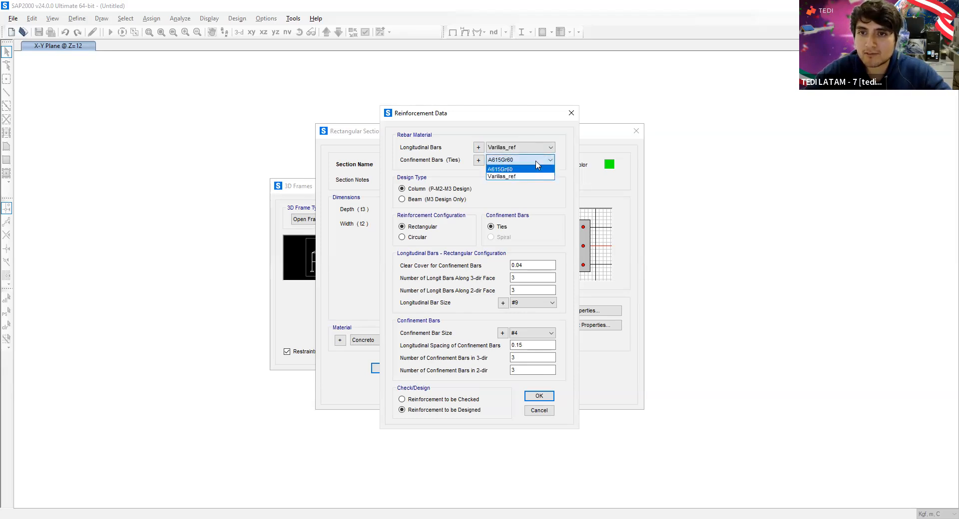
pyautogui.click(505, 177)
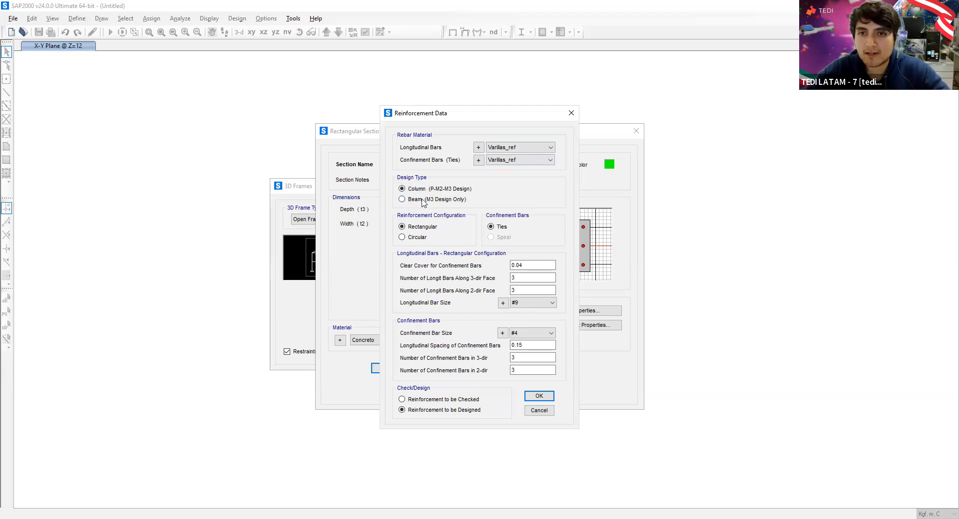
pyautogui.click(402, 199)
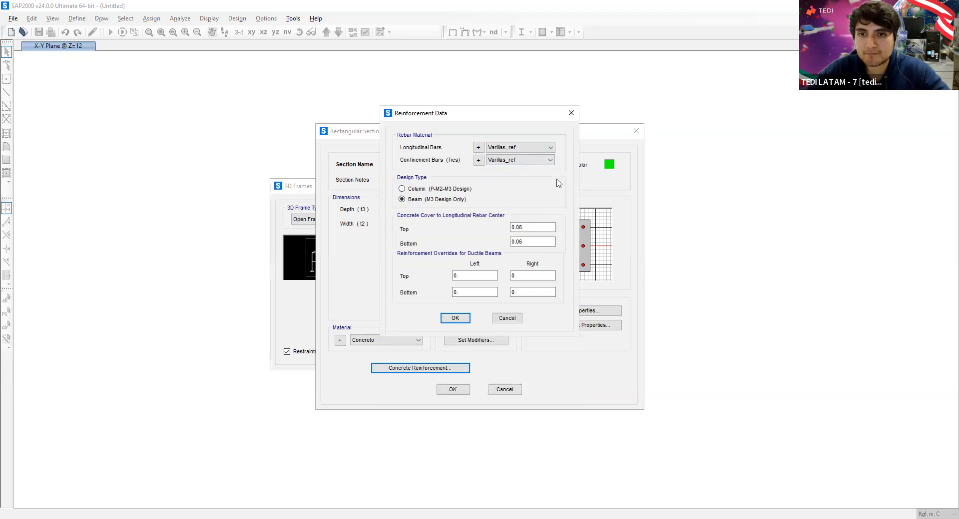
# Step: Set the beam's top and bottom concrete cover to the longitudinal rebar center to 0.04 and accept the reinforcement data
pyautogui.click(528, 228)
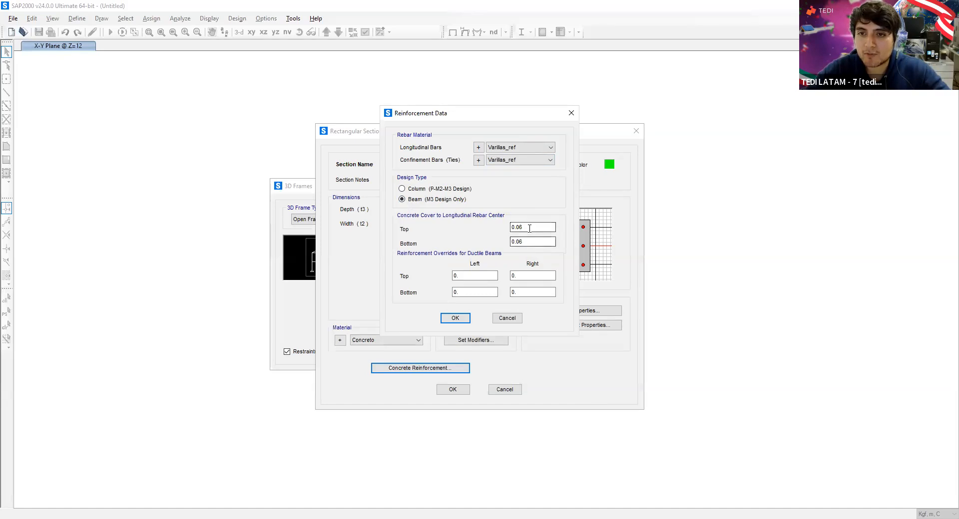
pyautogui.press('BackSpace')
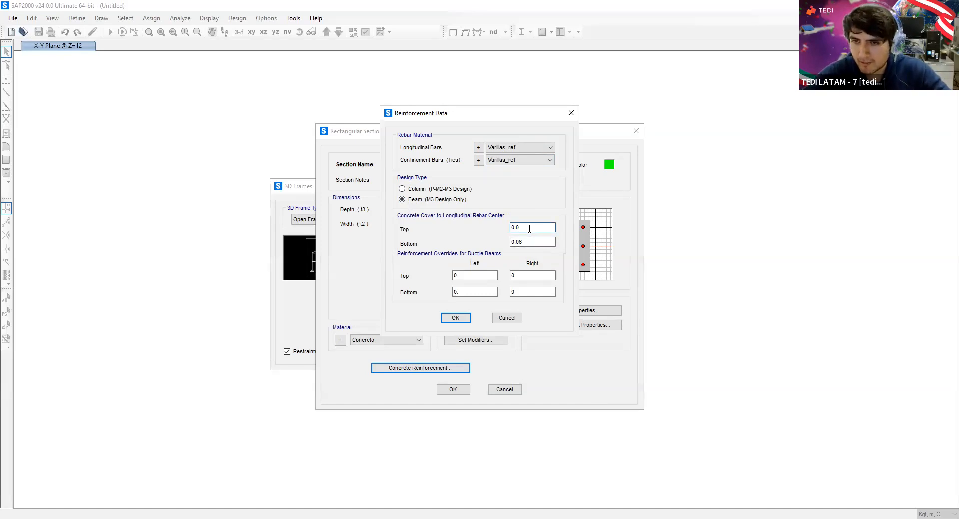
pyautogui.write('4')
pyautogui.click(535, 242)
pyautogui.press('BackSpace')
pyautogui.write('4')
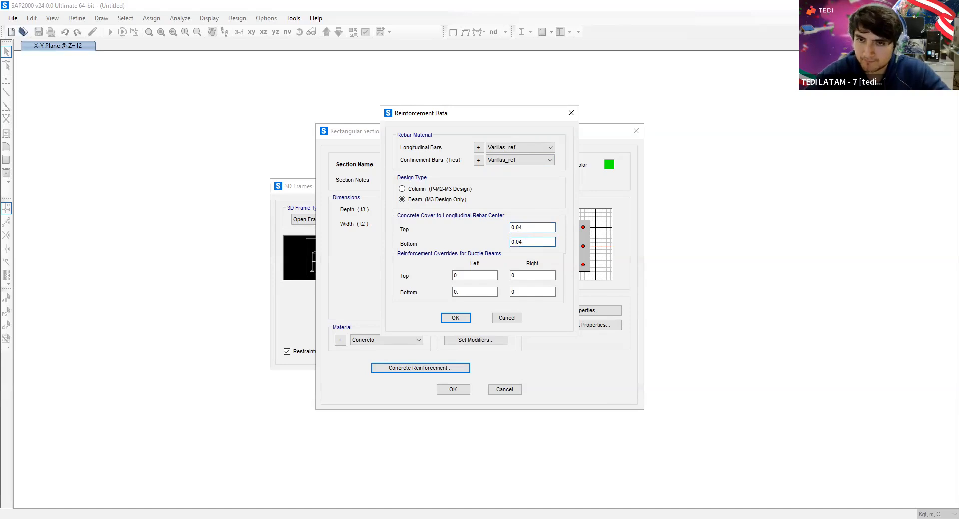
pyautogui.click(546, 228)
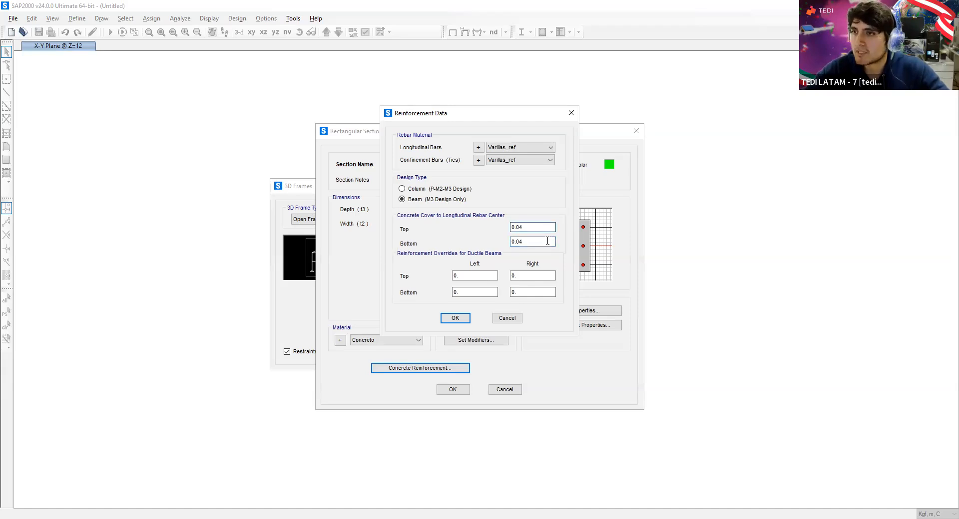
pyautogui.click(547, 242)
pyautogui.click(547, 227)
pyautogui.click(547, 241)
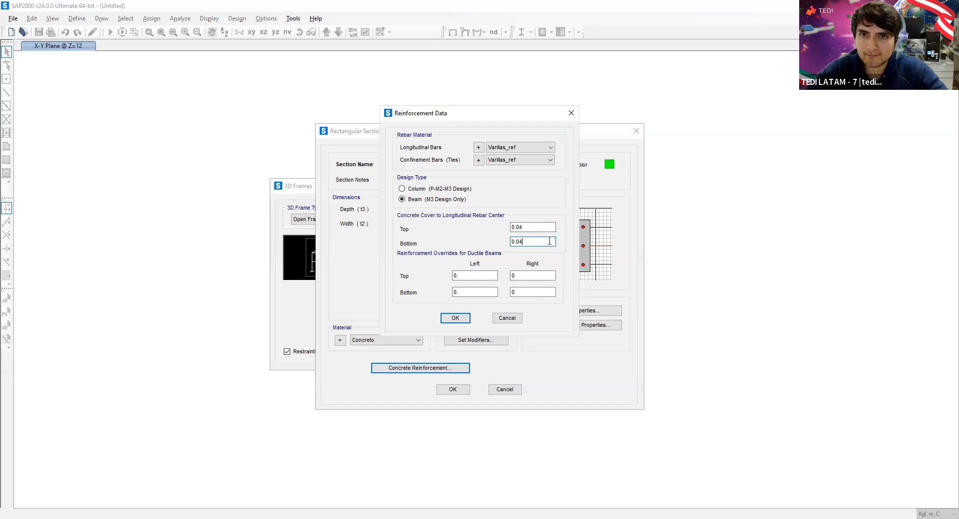
pyautogui.click(455, 323)
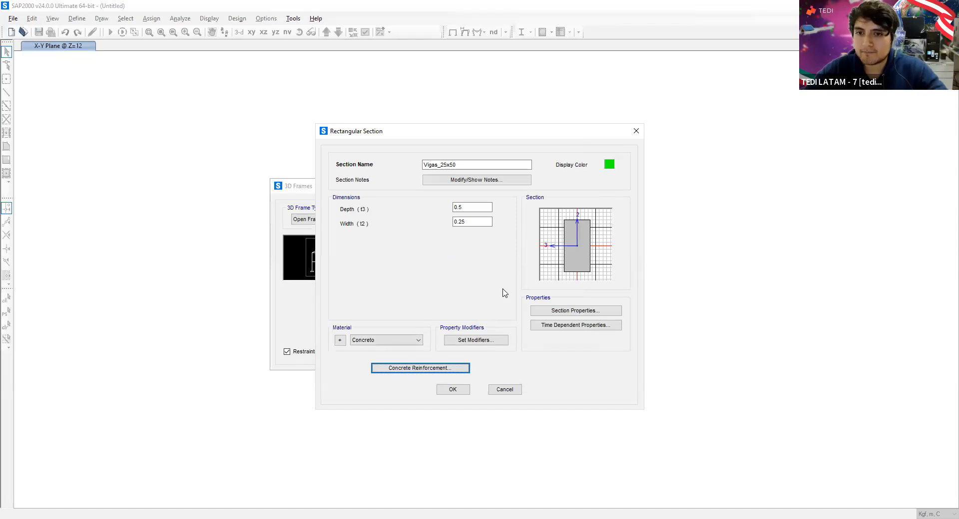
# Step: Review the property and stiffness modification factors of the Vigas_25x50 section, including the moment of inertia about the 2 axis
pyautogui.click(506, 340)
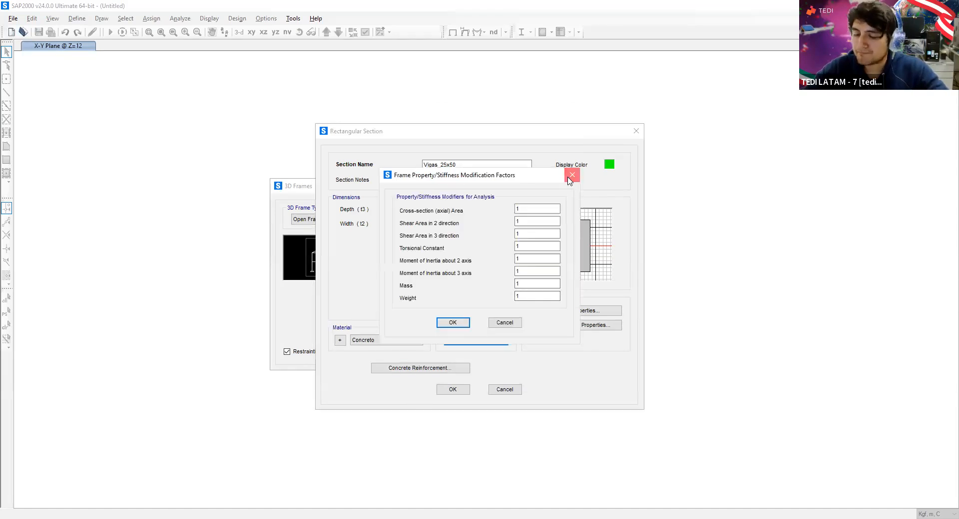
pyautogui.click(573, 176)
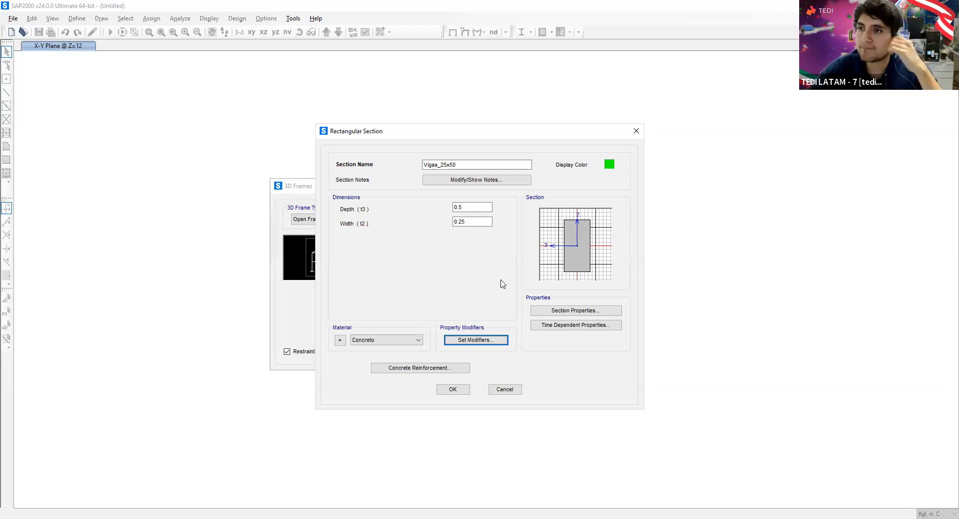
pyautogui.click(494, 345)
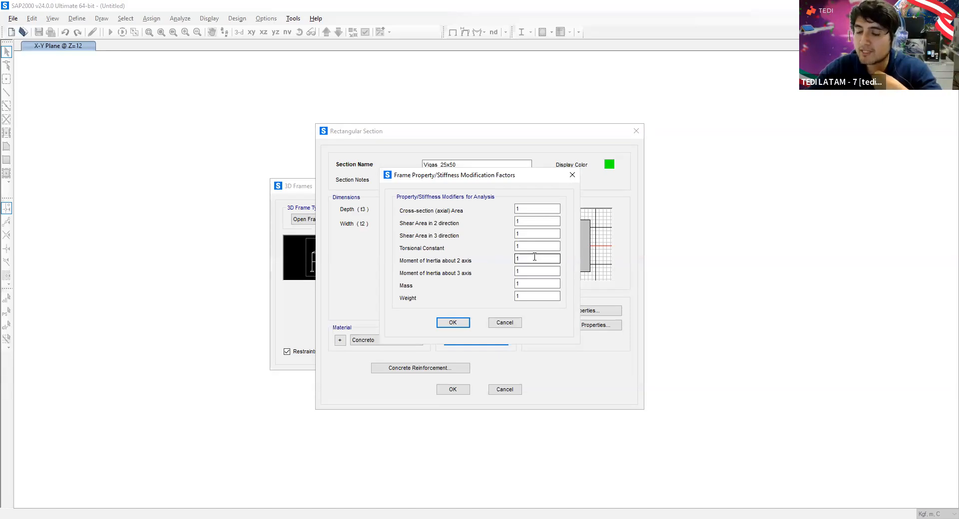
pyautogui.doubleClick(538, 259)
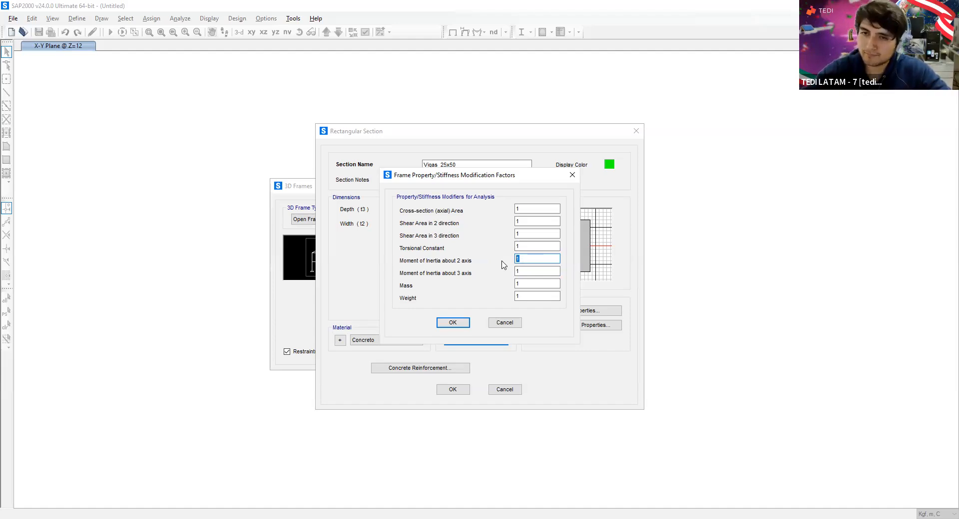
pyautogui.click(572, 176)
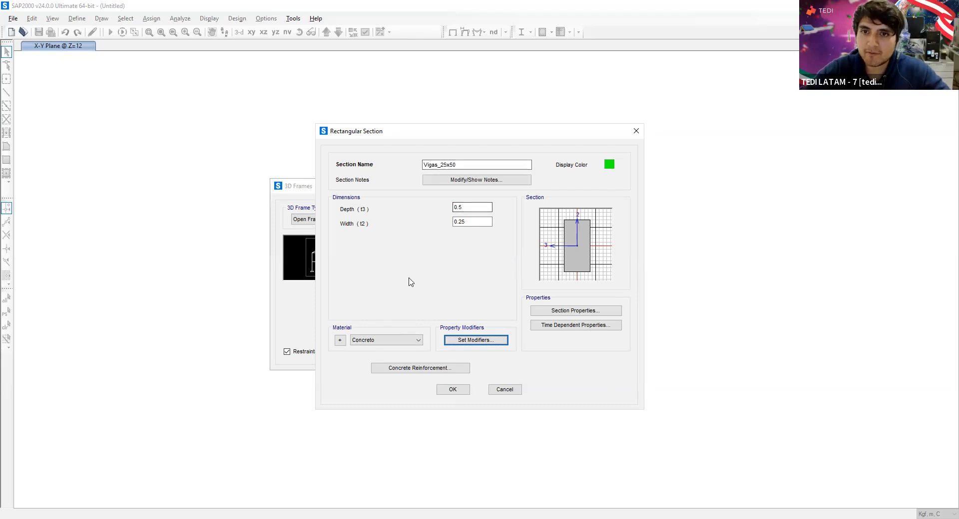
# Step: Accept the Vigas_25x50 section and the frame properties, and keep Vigas_25x50 as the building's beam section
pyautogui.click(453, 390)
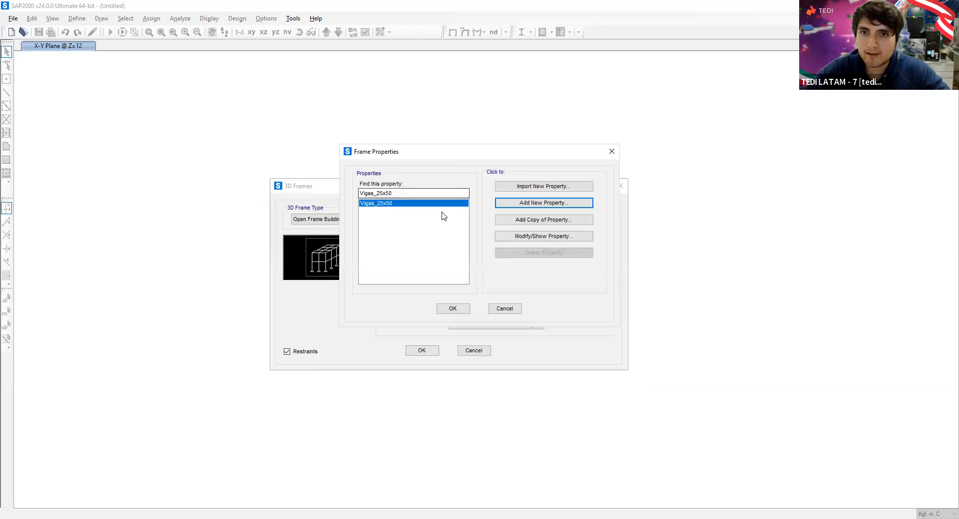
pyautogui.click(453, 309)
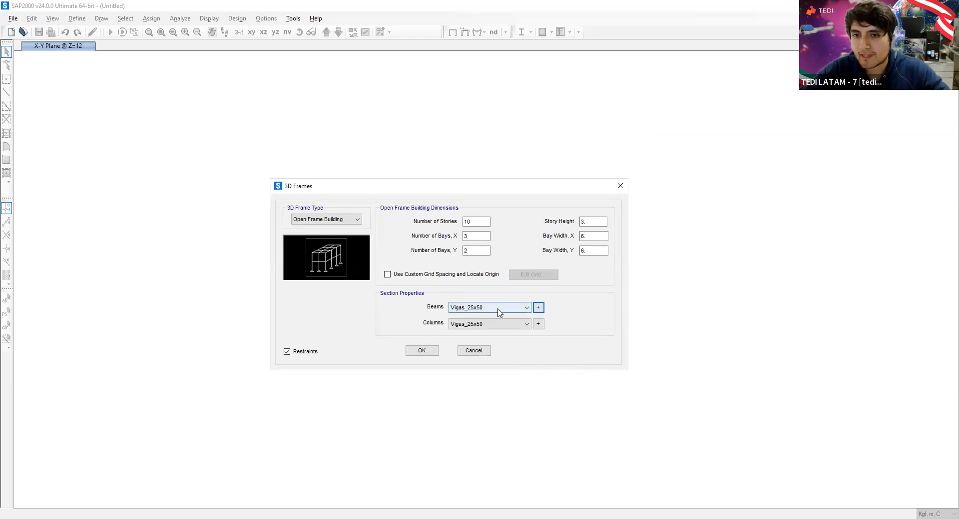
pyautogui.click(498, 313)
pyautogui.click(490, 314)
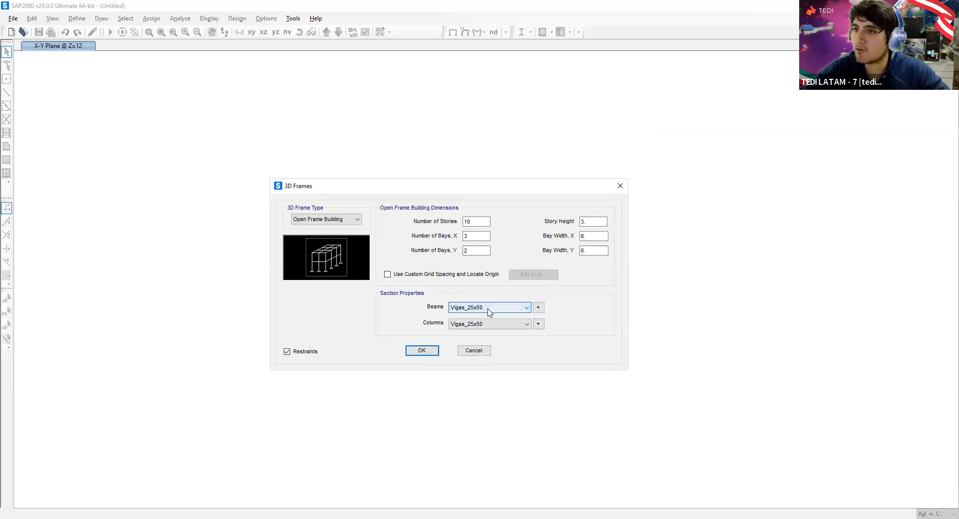
# Step: Start a column section as a copy of the Vigas_25x50 frame property and name it Cols
pyautogui.click(538, 324)
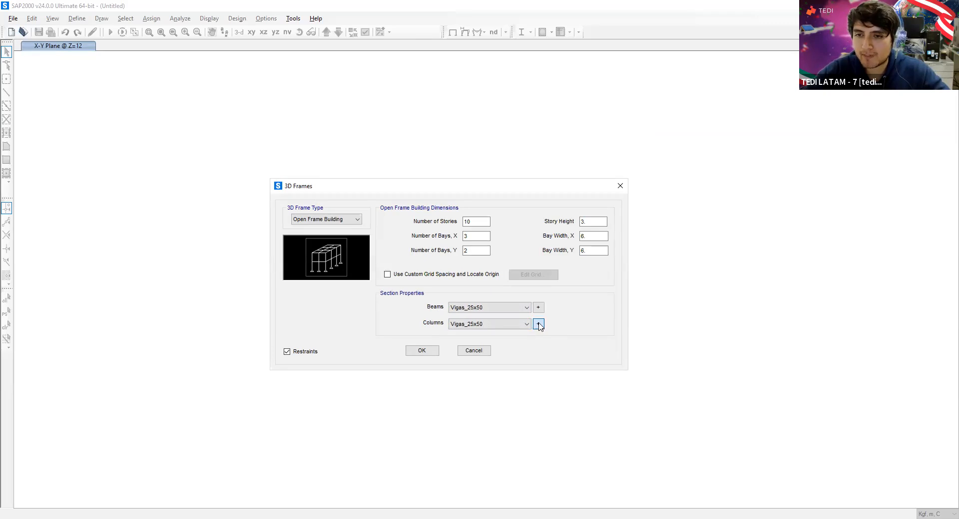
pyautogui.click(539, 326)
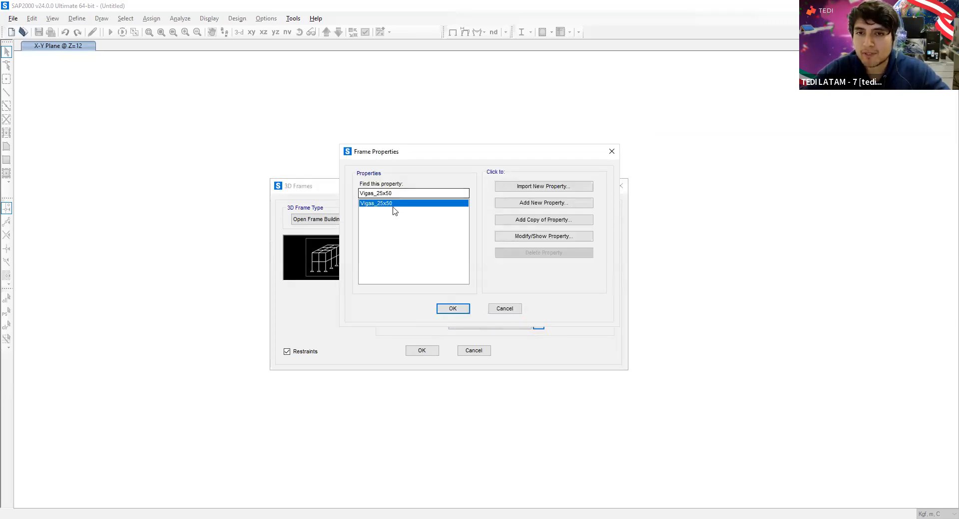
pyautogui.click(547, 222)
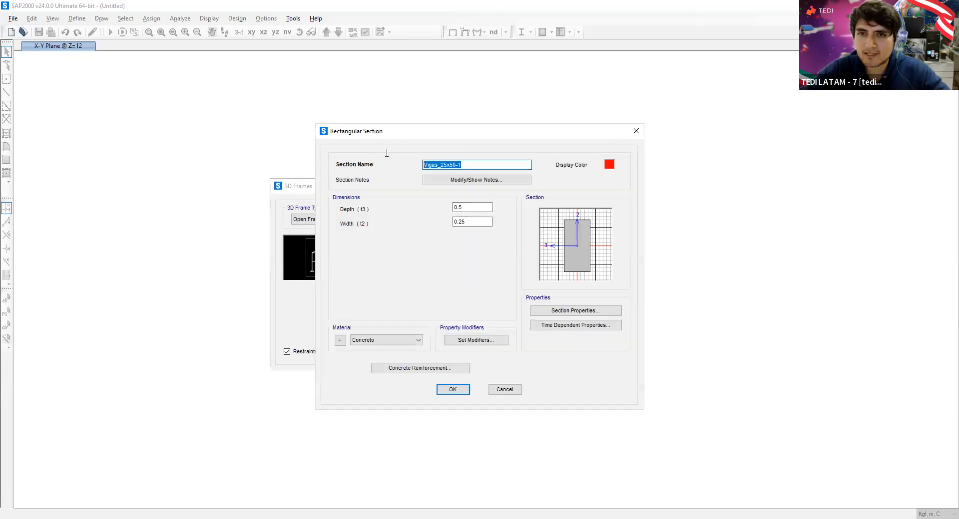
pyautogui.write('Cols')
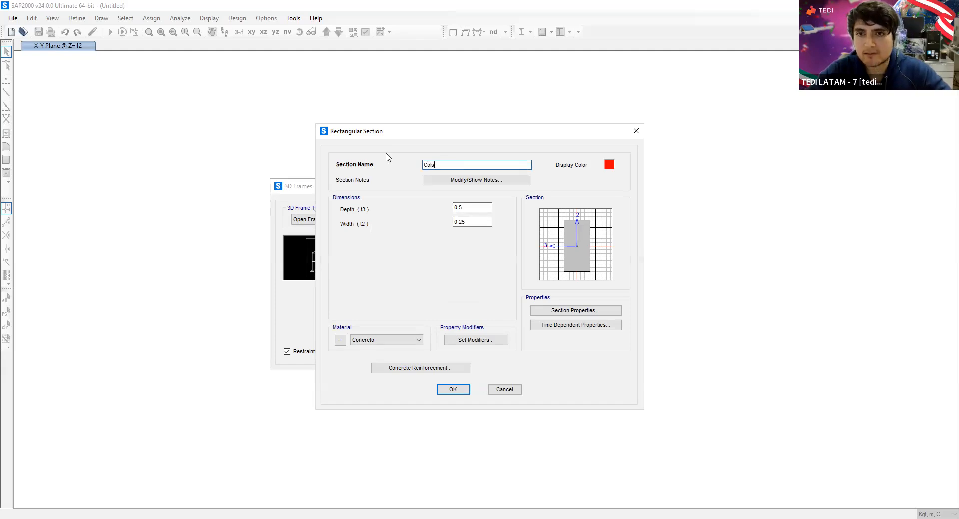
pyautogui.hotkey('alt', 'Tab')
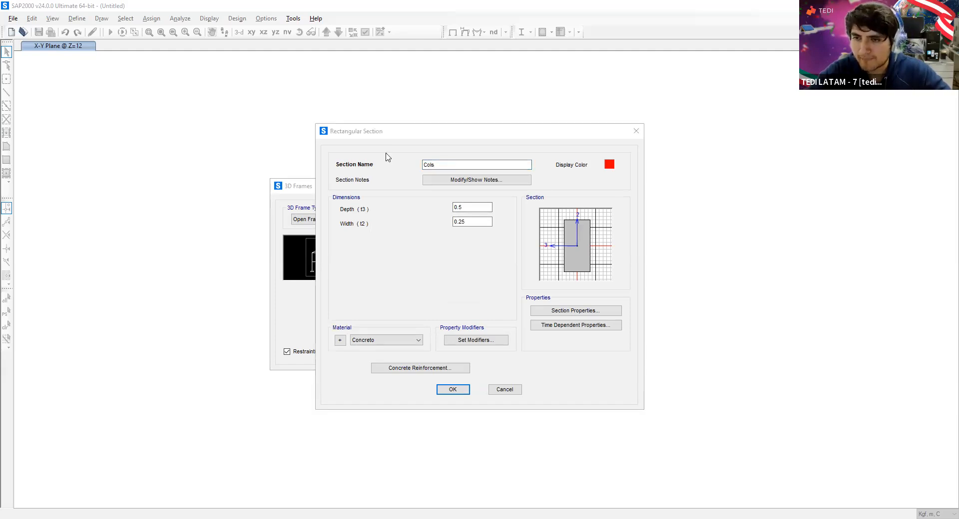
# Step: Set the depth and the width of the Cols section to 0.55 each
pyautogui.click(475, 225)
pyautogui.press('BackSpace')
pyautogui.press('BackSpace')
pyautogui.press('BackSpace')
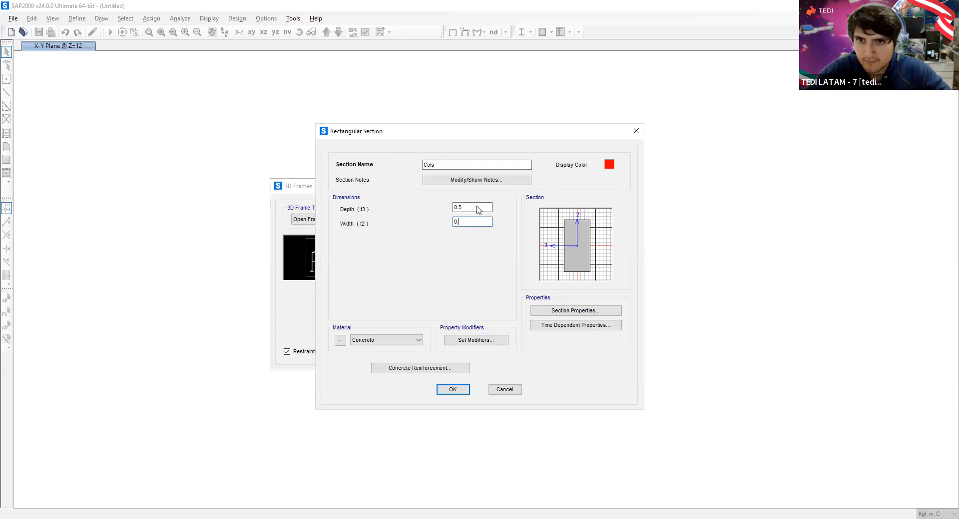
pyautogui.click(478, 208)
pyautogui.press('Return')
pyautogui.click(474, 206)
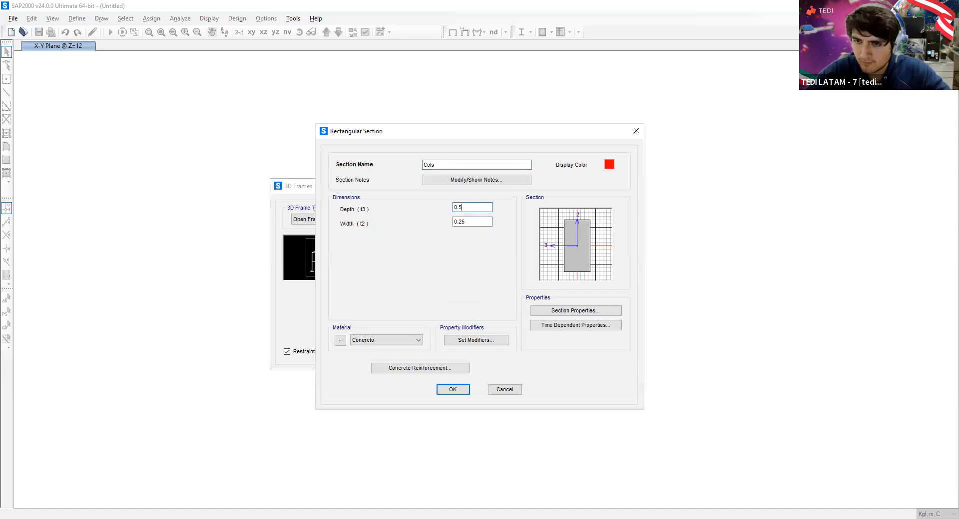
pyautogui.press('Tab')
pyautogui.write('0.55')
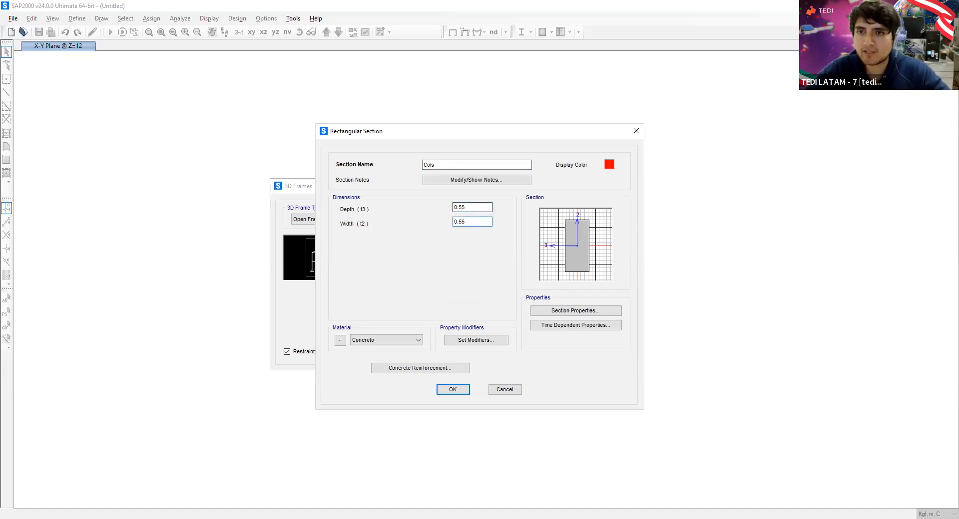
pyautogui.click(470, 207)
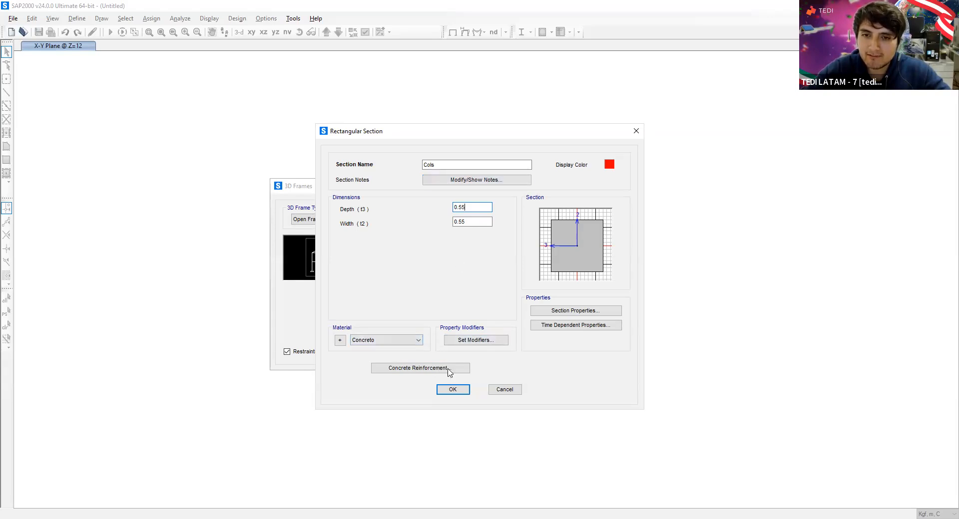
# Step: Switch the Cols section's concrete reinforcement to the Column (P-M2-M3) design type, keeping #9 longitudinal bars
pyautogui.click(402, 368)
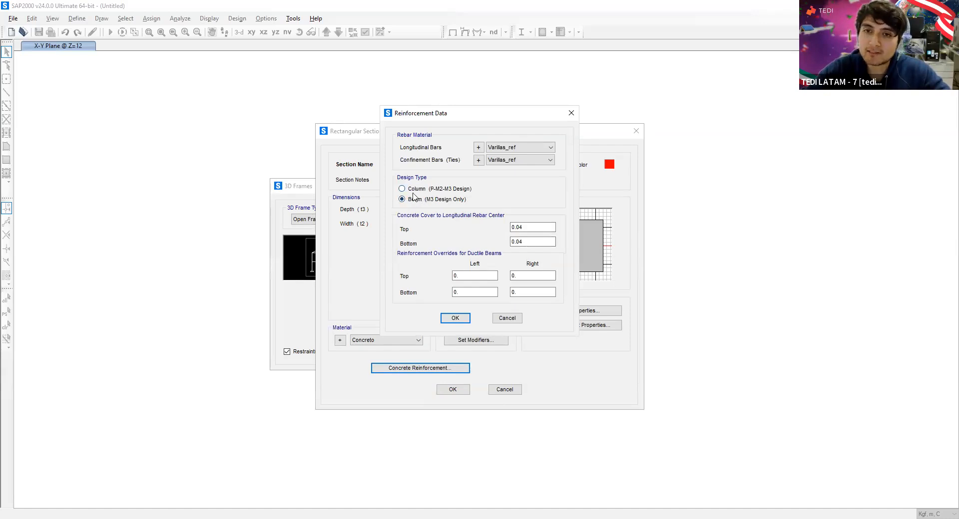
pyautogui.click(402, 189)
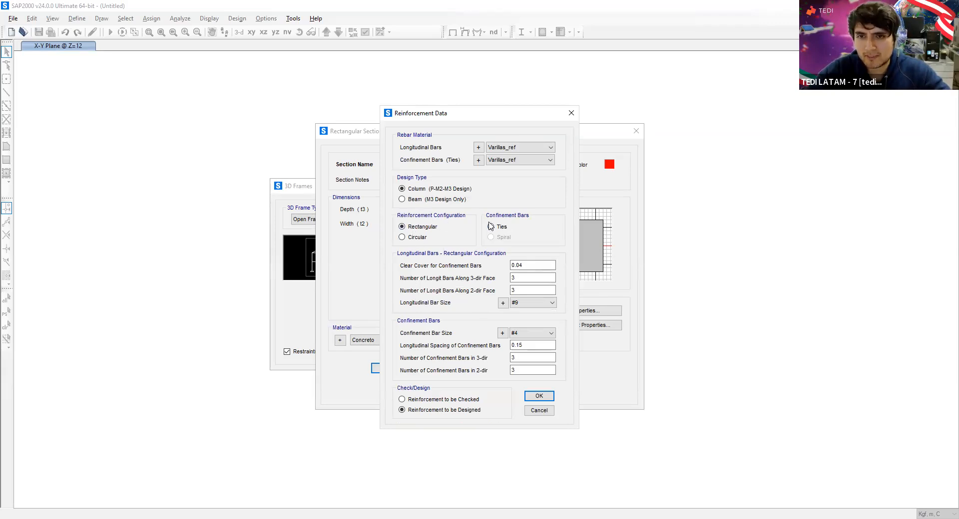
pyautogui.click(526, 266)
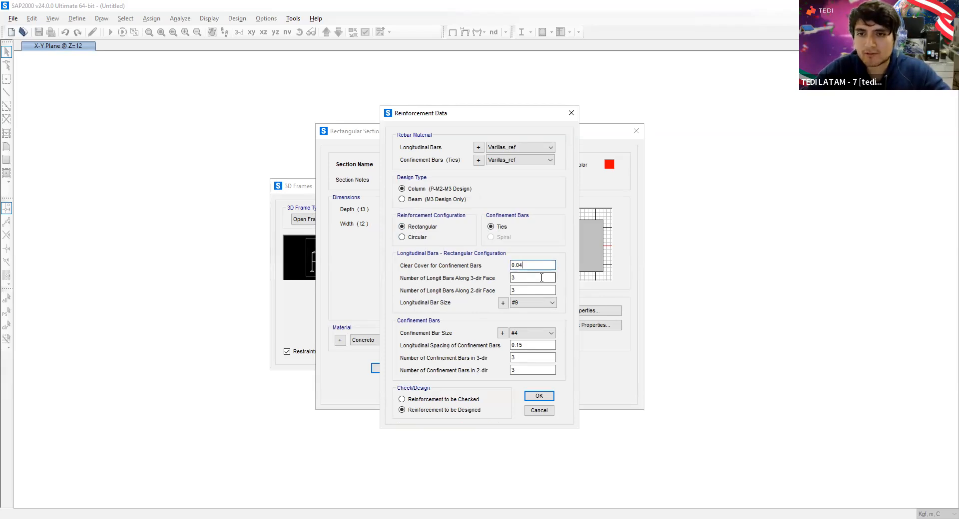
pyautogui.click(552, 304)
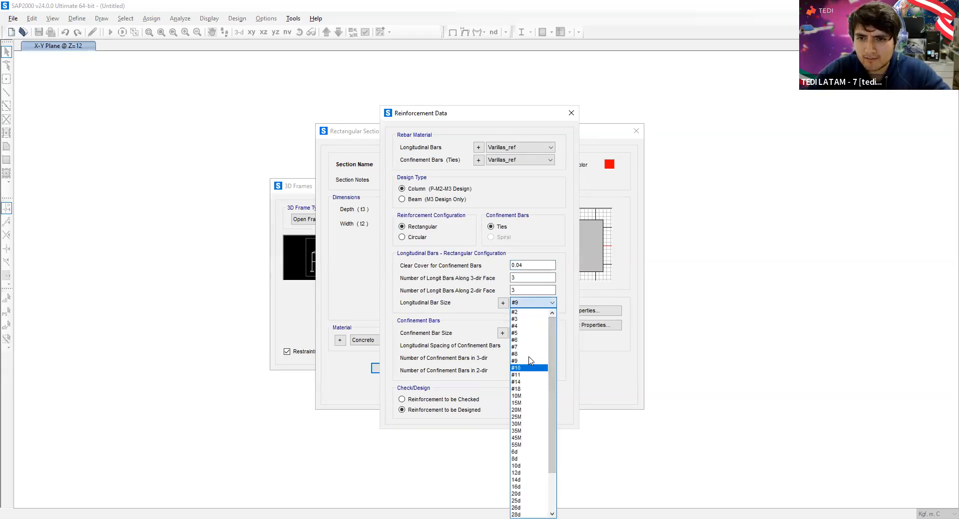
pyautogui.click(563, 289)
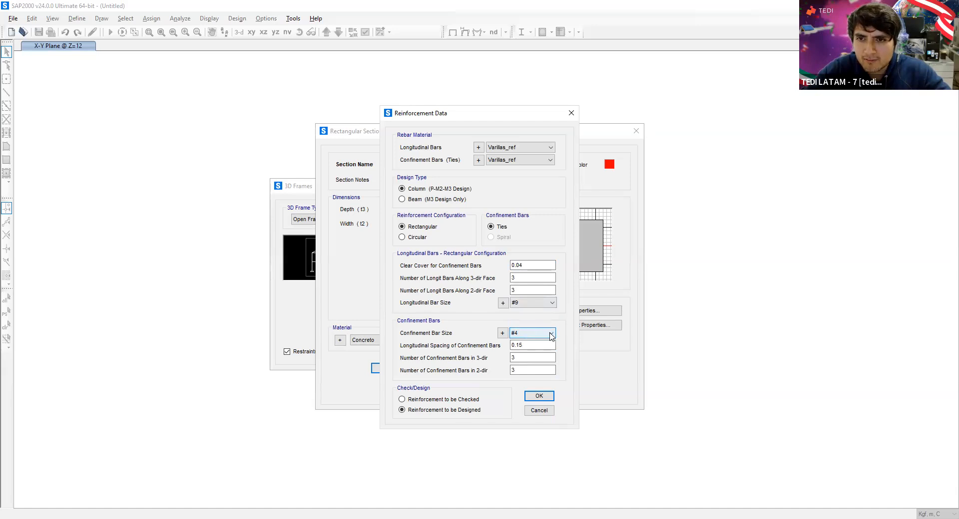
# Step: Set the confinement bar size of the Cols section to #3 and specify its reinforcement as to be checked
pyautogui.click(552, 334)
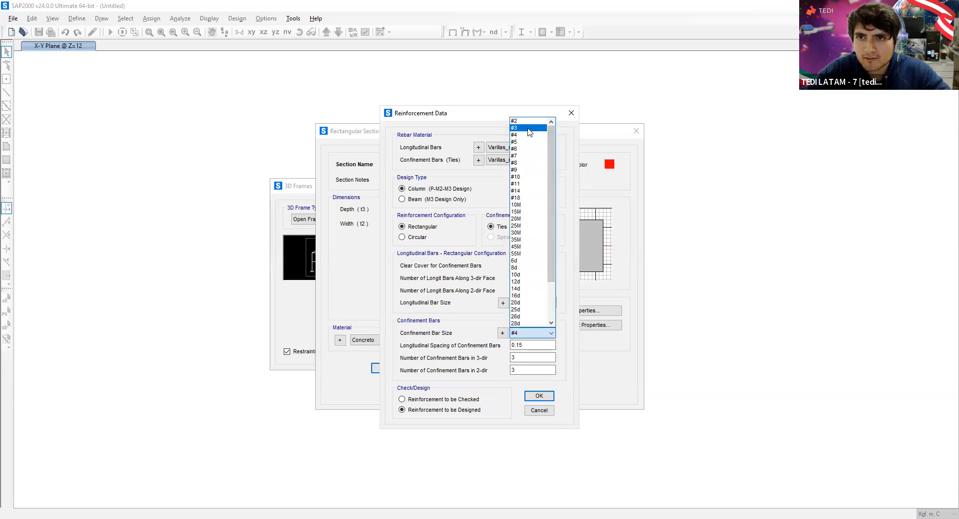
pyautogui.click(528, 129)
pyautogui.click(544, 345)
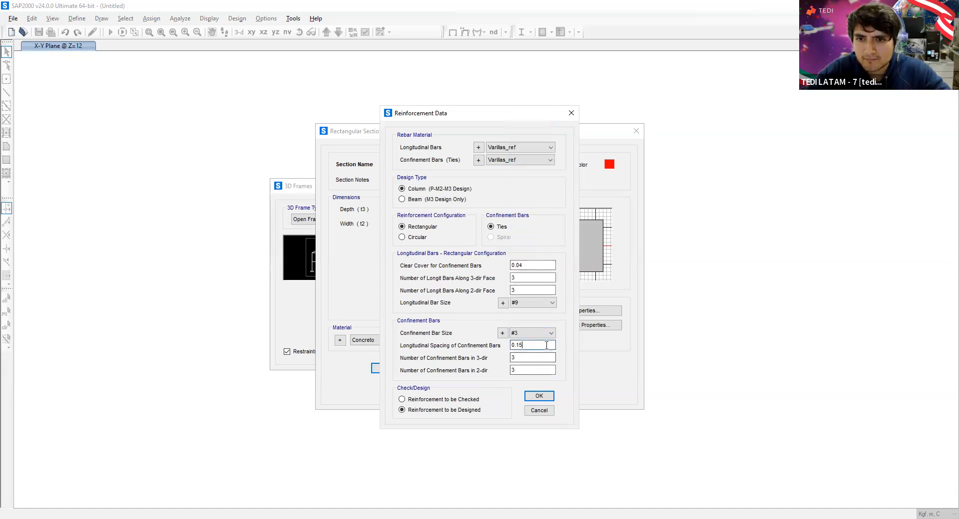
pyautogui.click(541, 369)
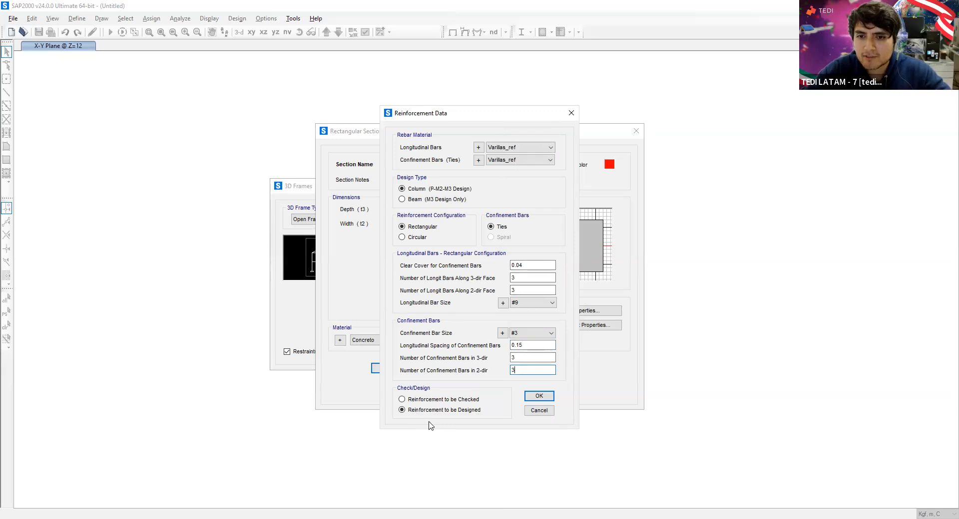
pyautogui.click(423, 400)
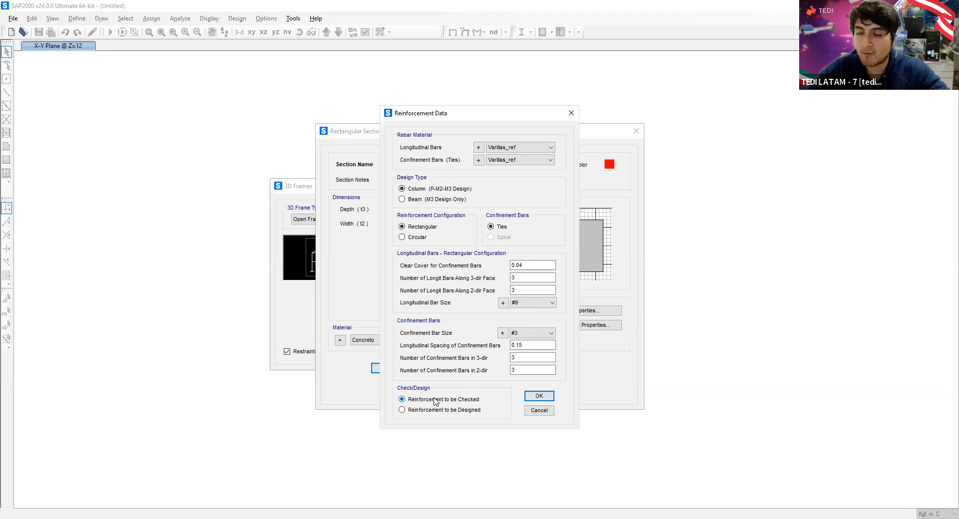
pyautogui.click(540, 396)
# Step: Accept the Cols section and the frame properties, and choose Cols as the building's column section
pyautogui.click(464, 392)
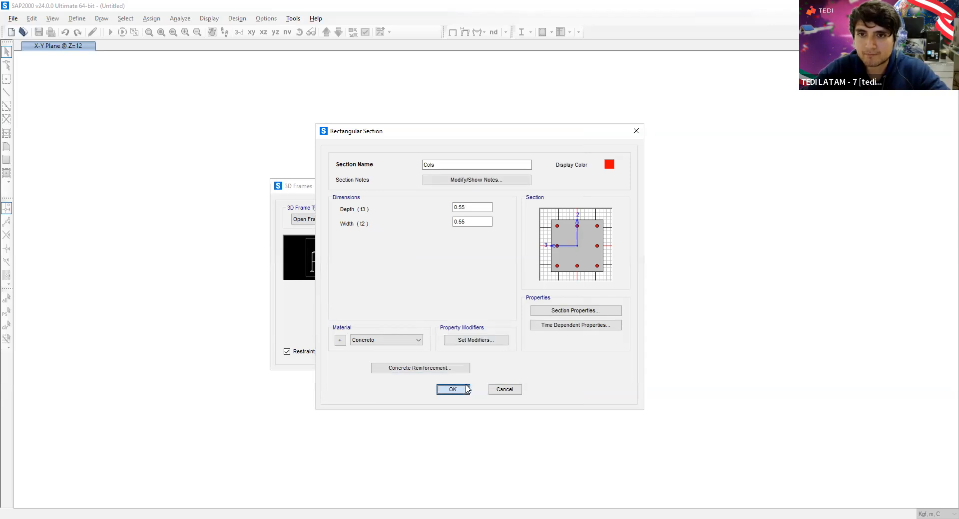
pyautogui.click(445, 314)
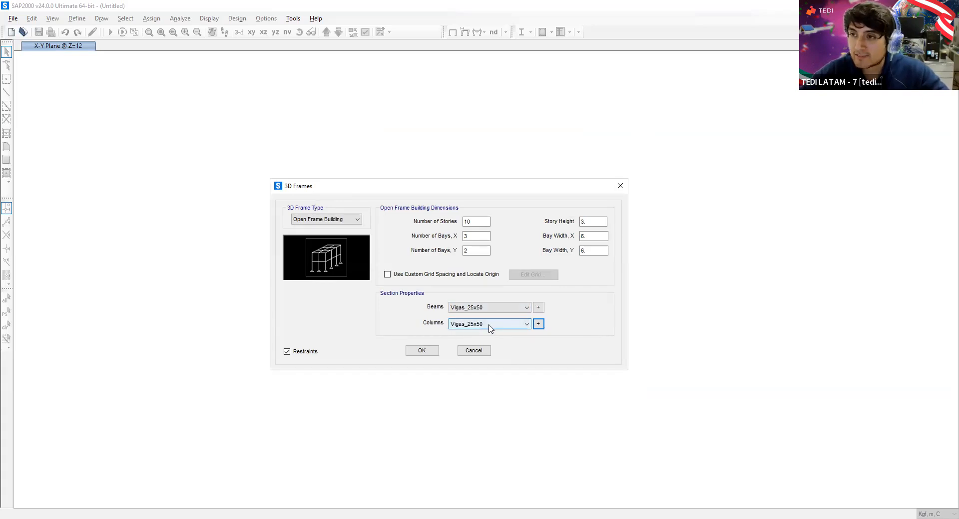
pyautogui.click(528, 324)
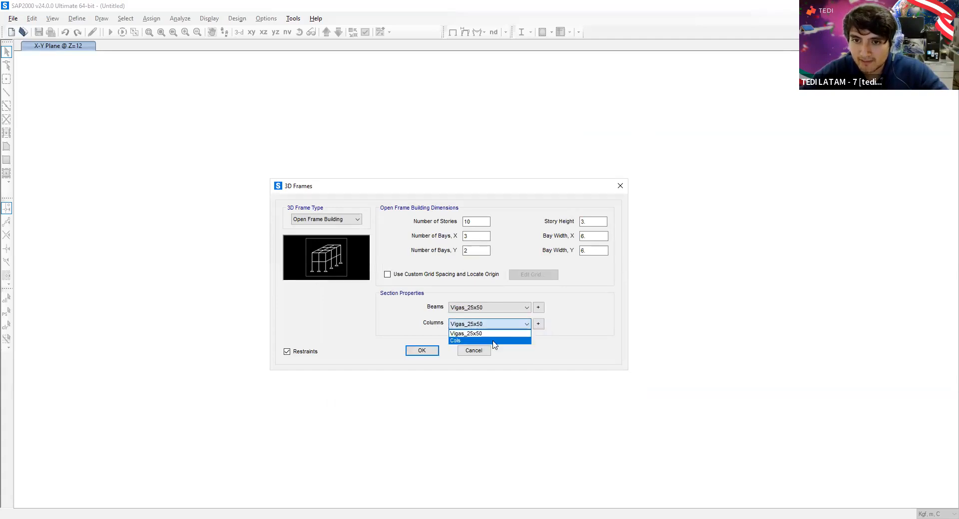
pyautogui.click(494, 341)
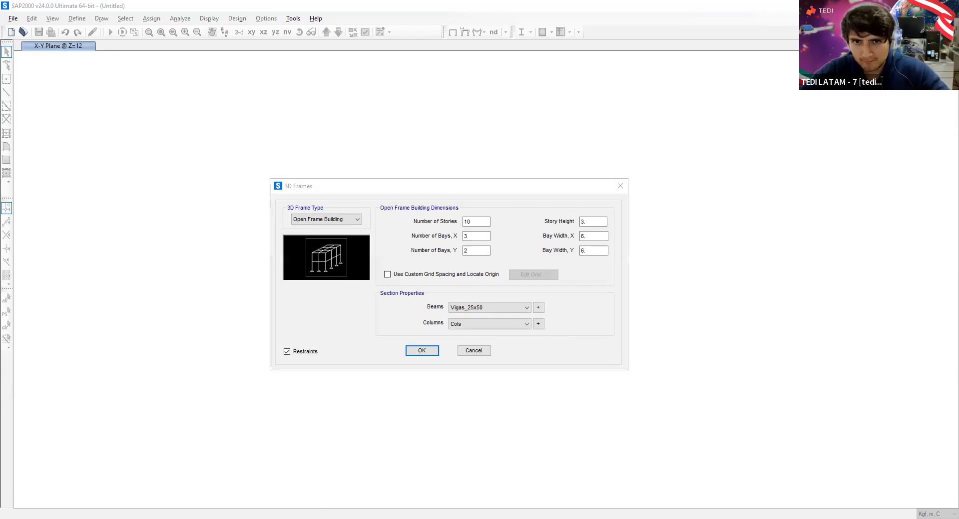
# Step: Set the X bay width to 4 and the story height to 3, and generate the open frame building
pyautogui.moveTo(592, 236); pyautogui.dragTo(540, 237)
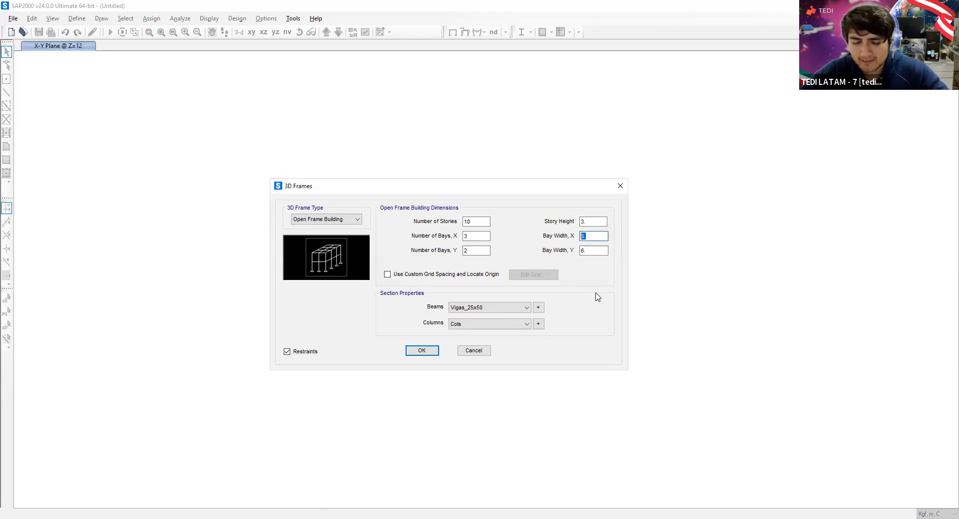
pyautogui.write('4')
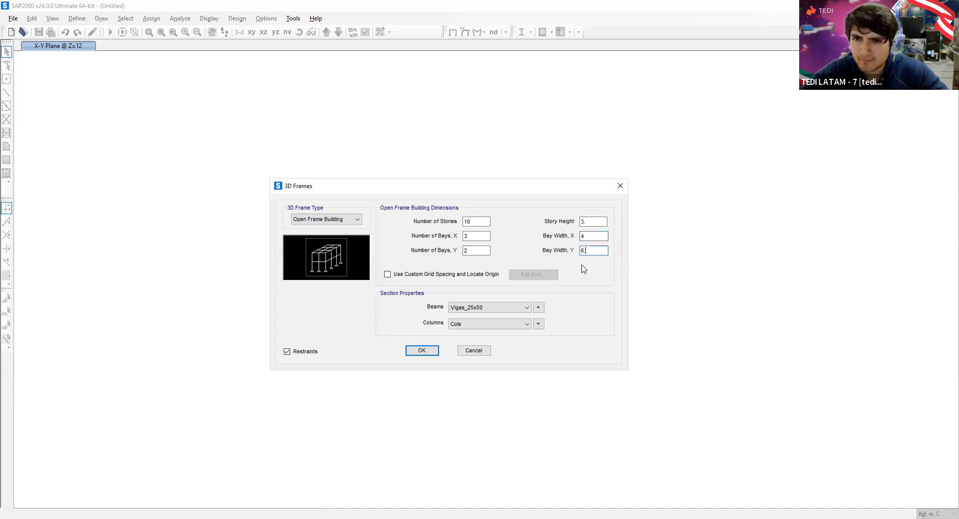
pyautogui.doubleClick(593, 251)
pyautogui.doubleClick(594, 222)
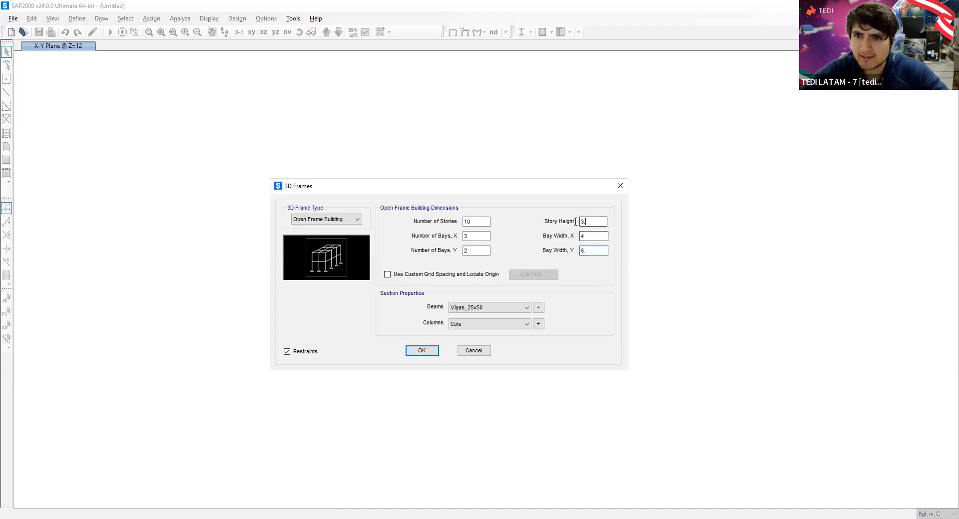
pyautogui.write('3')
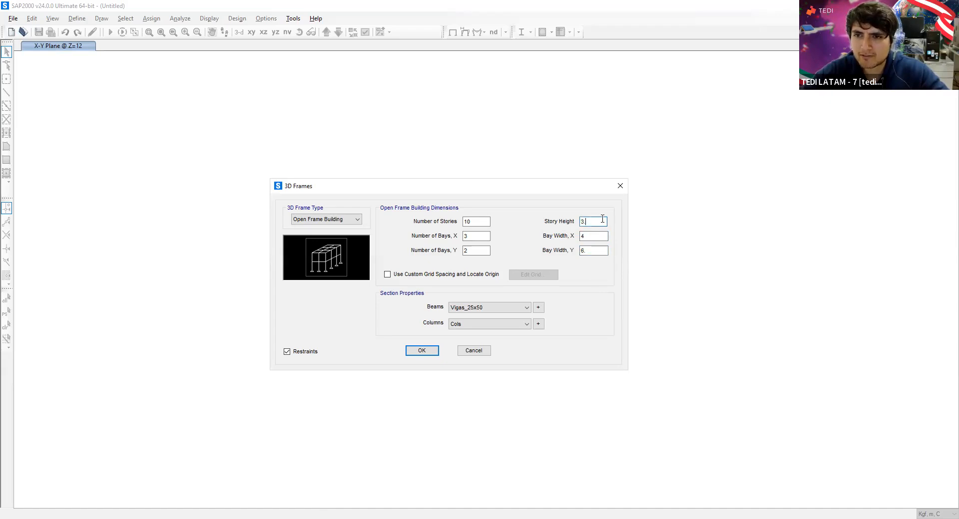
pyautogui.write('.')
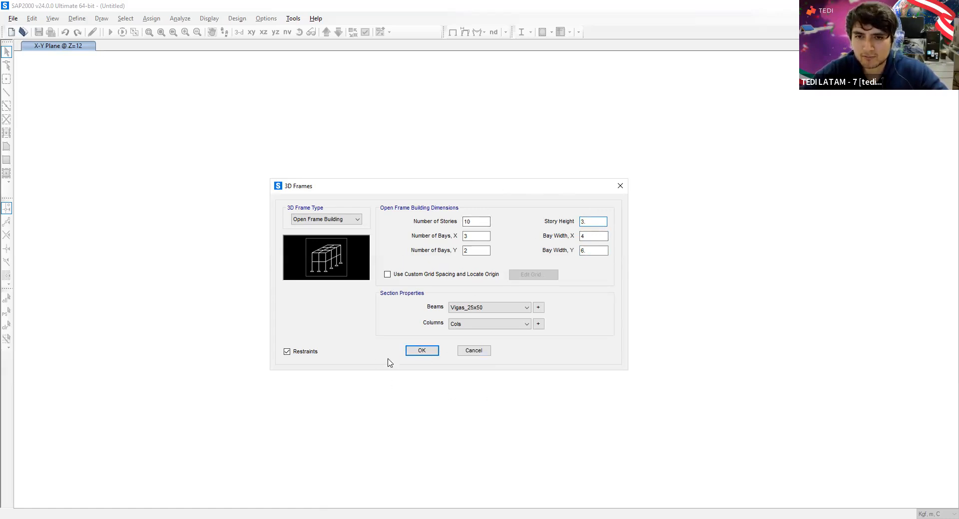
pyautogui.click(422, 351)
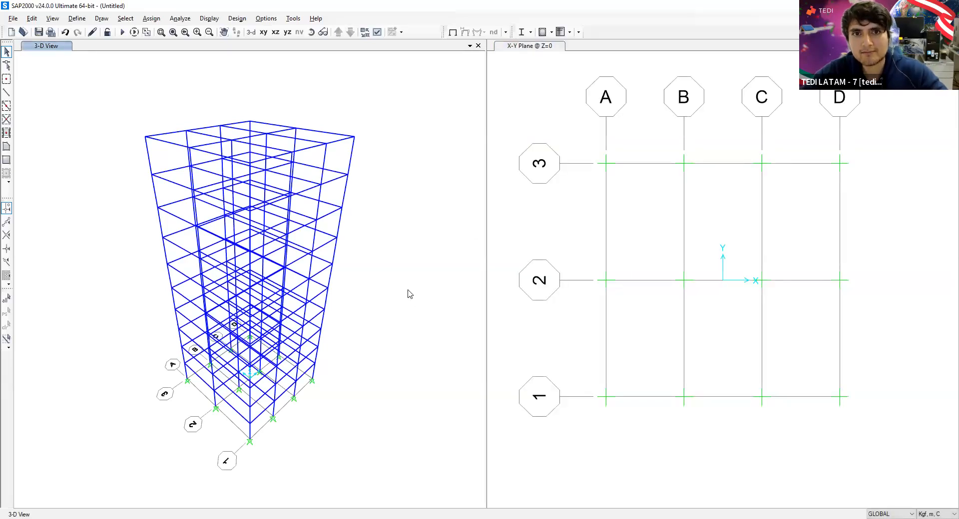
# Step: Select all the joints at the building's base and assign them fixed restraints in every translation and rotation
pyautogui.click(311, 33)
pyautogui.moveTo(400, 139)
pyautogui.mouseDown()
pyautogui.moveTo(359, 180)
pyautogui.moveTo(348, 114)
pyautogui.moveTo(411, 100)
pyautogui.moveTo(417, 122)
pyautogui.moveTo(420, 107)
pyautogui.moveTo(392, 96)
pyautogui.mouseUp()
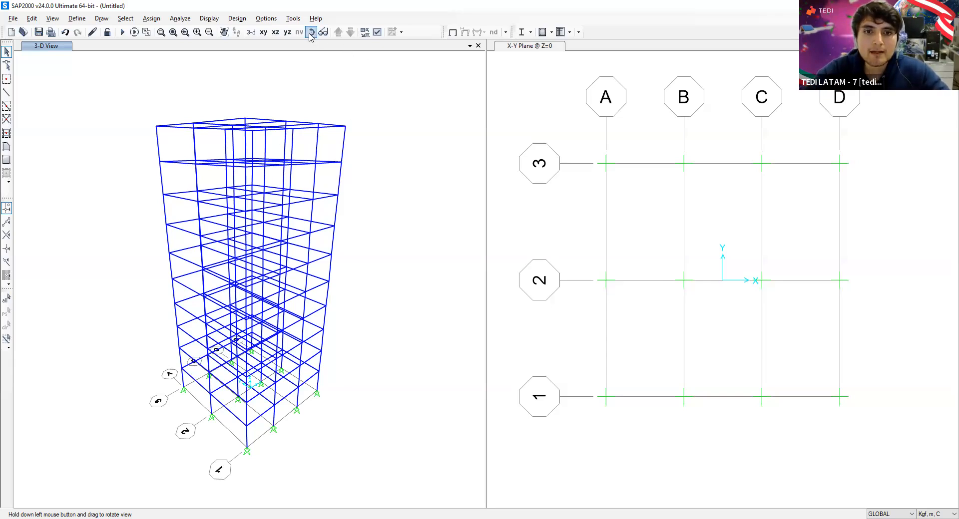
pyautogui.moveTo(414, 280); pyautogui.dragTo(316, 177)
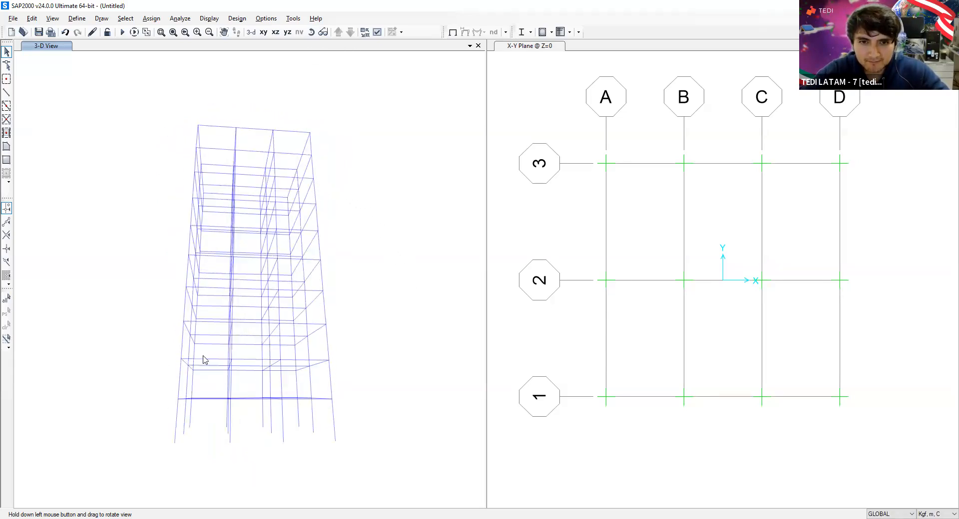
pyautogui.moveTo(146, 414); pyautogui.dragTo(396, 495)
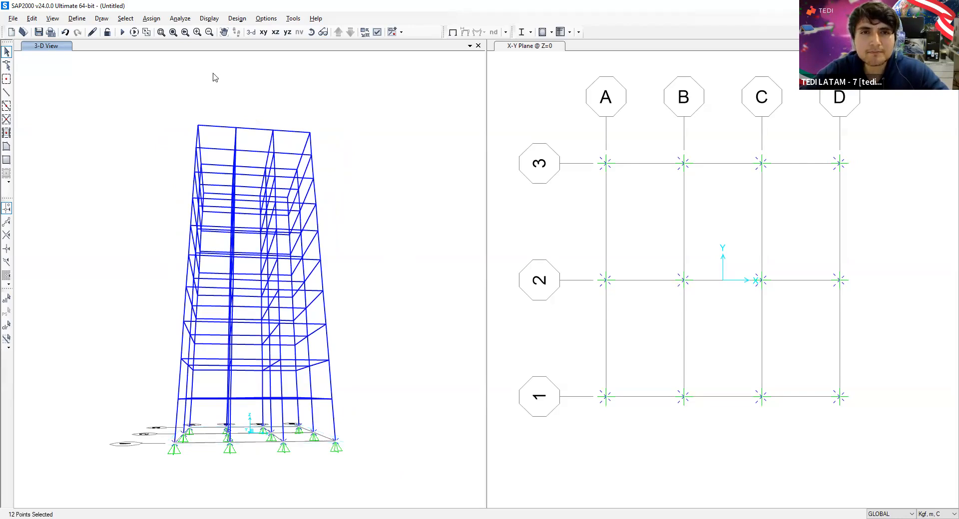
pyautogui.click(151, 18)
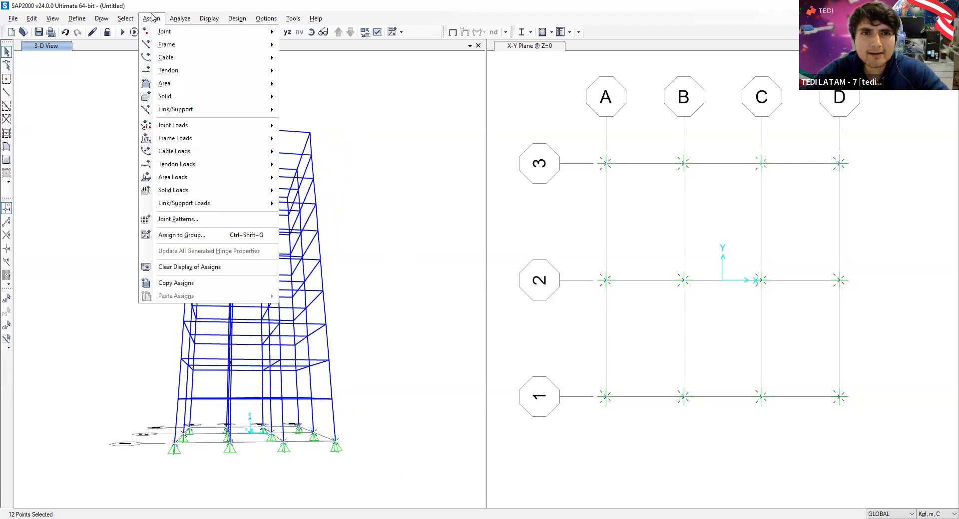
pyautogui.moveTo(165, 31)
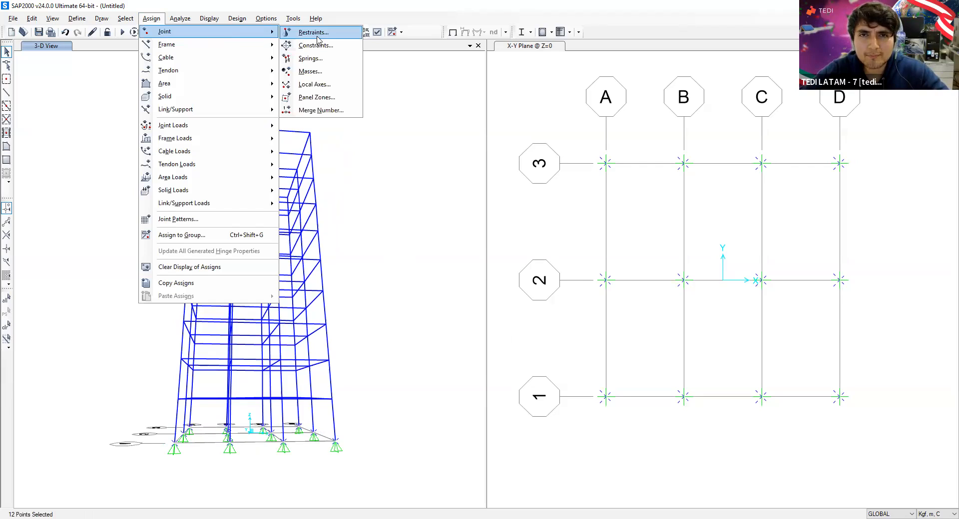
pyautogui.press('Return')
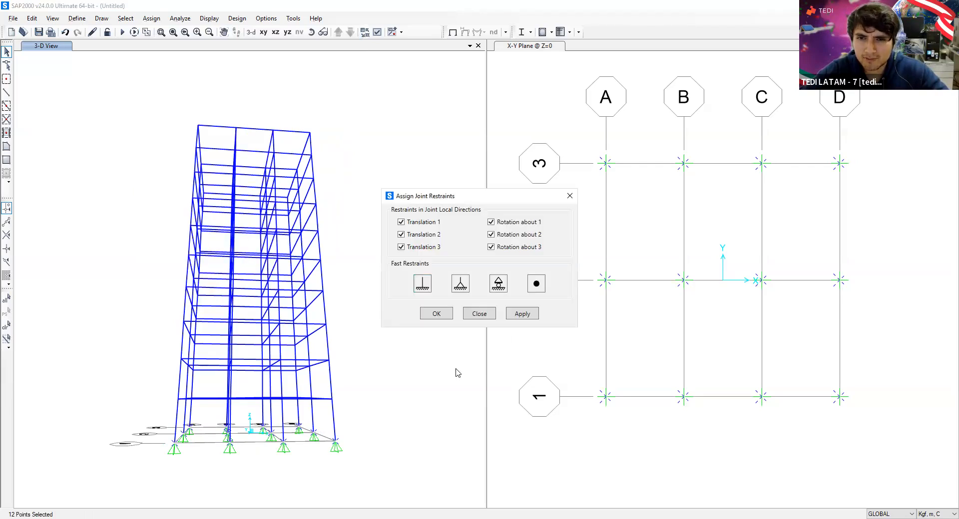
pyautogui.click(423, 284)
pyautogui.click(432, 313)
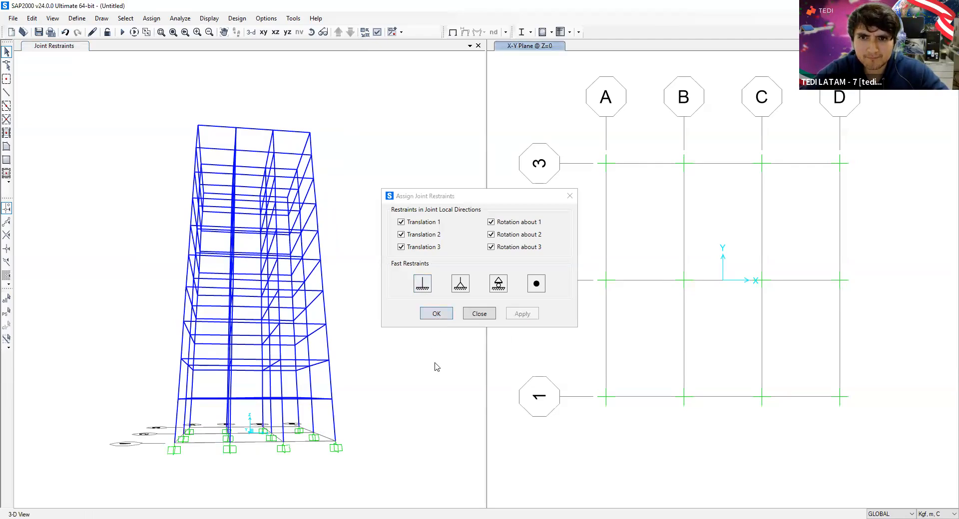
# Step: Add a new shell area section and name it losa_con
pyautogui.click(251, 32)
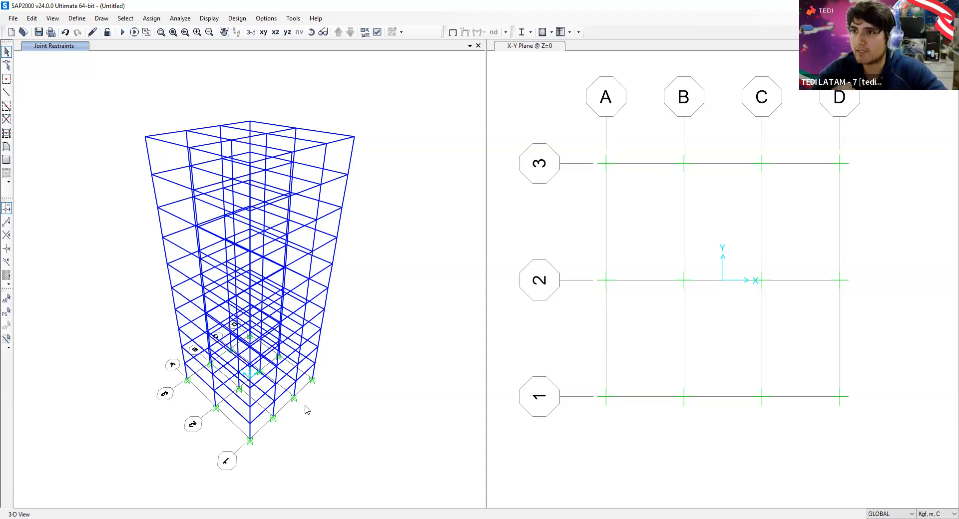
pyautogui.moveTo(374, 263); pyautogui.dragTo(380, 284, button='middle')
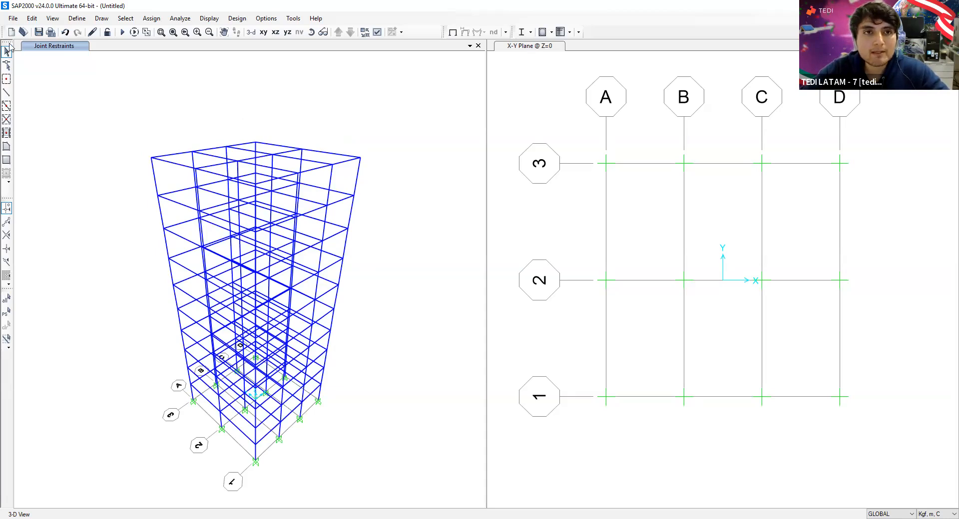
pyautogui.click(80, 19)
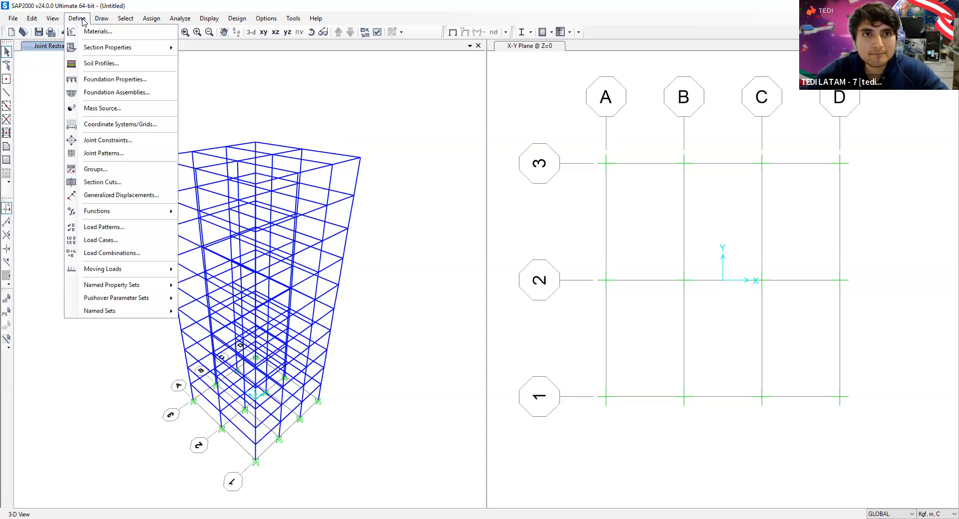
pyautogui.moveTo(79, 50)
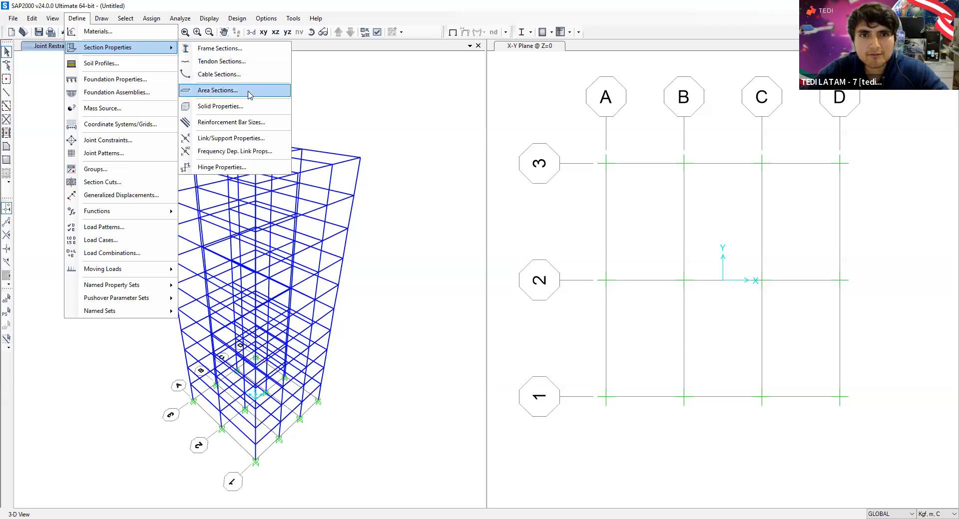
pyautogui.click(273, 95)
pyautogui.click(514, 255)
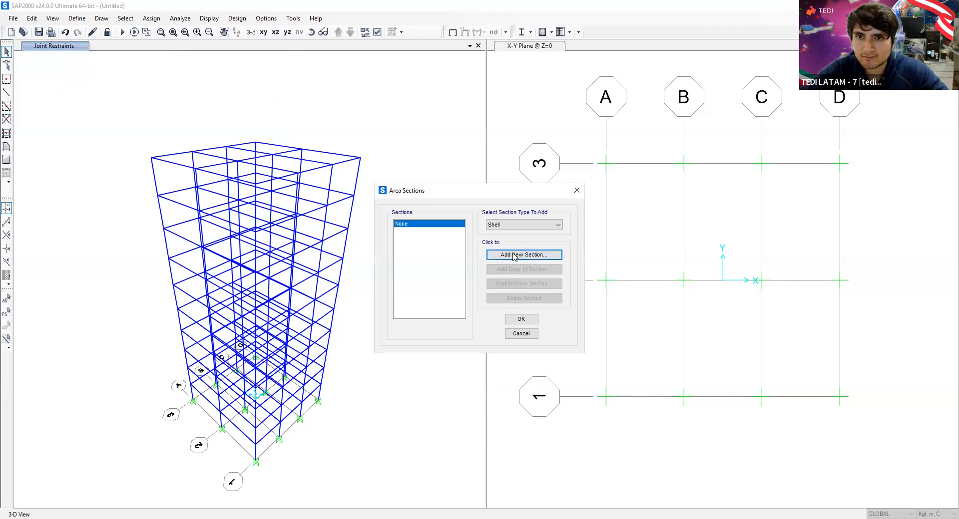
pyautogui.moveTo(453, 188); pyautogui.dragTo(372, 184)
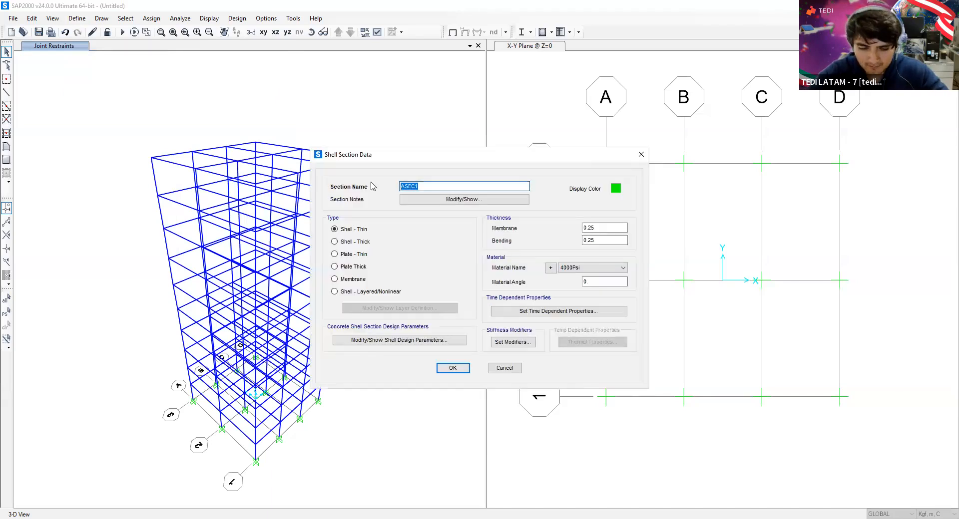
pyautogui.write('losa_con')
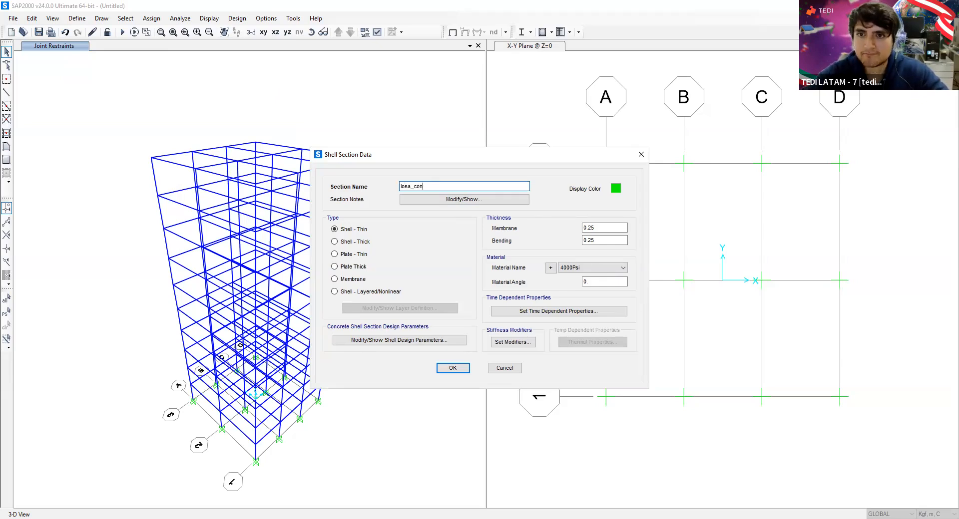
# Step: Set the losa_con section's membrane and bending thickness to 0.2, choose Concreto as its material, and accept the area section
pyautogui.click(613, 227)
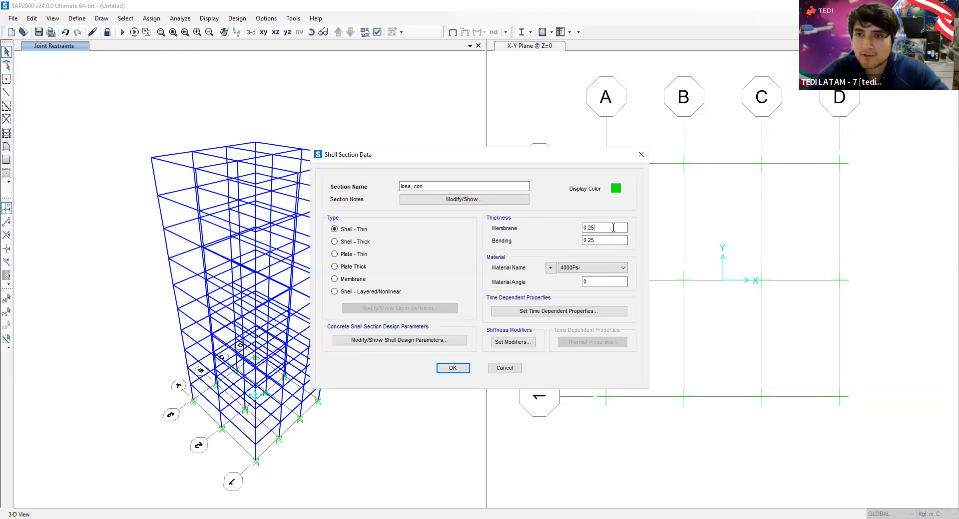
pyautogui.press('Tab')
pyautogui.write('0')
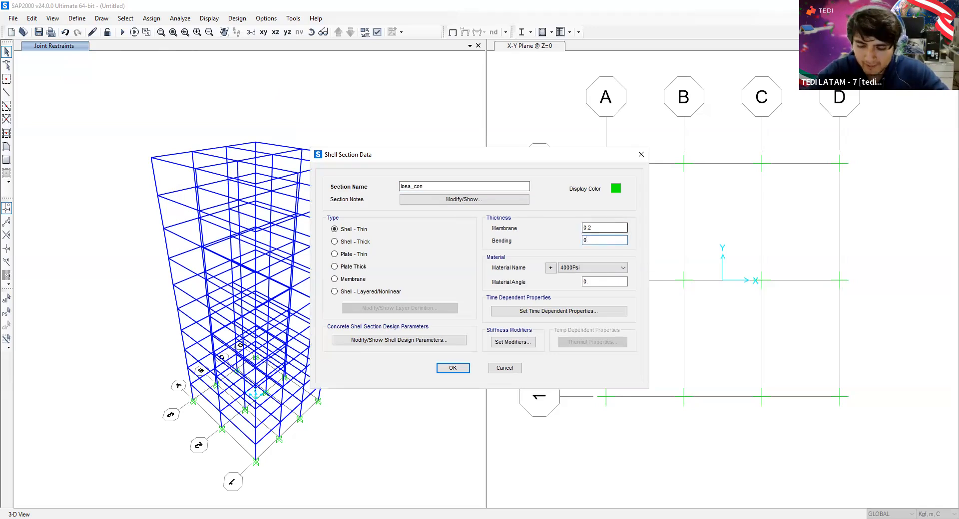
pyautogui.click(610, 228)
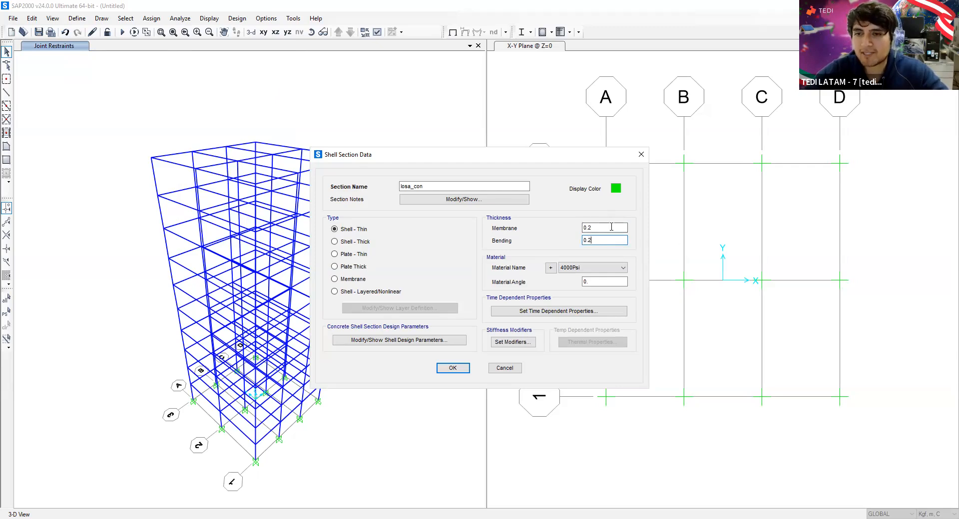
pyautogui.click(622, 270)
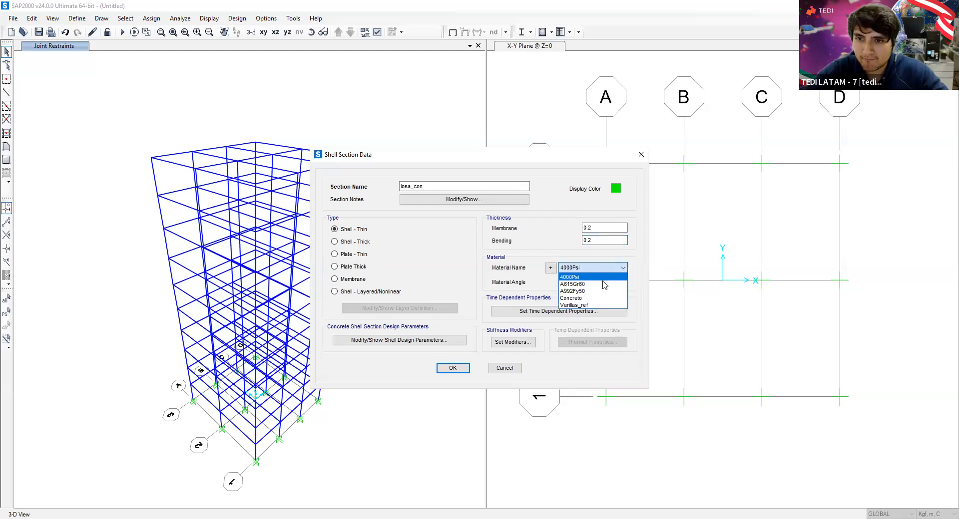
pyautogui.click(577, 299)
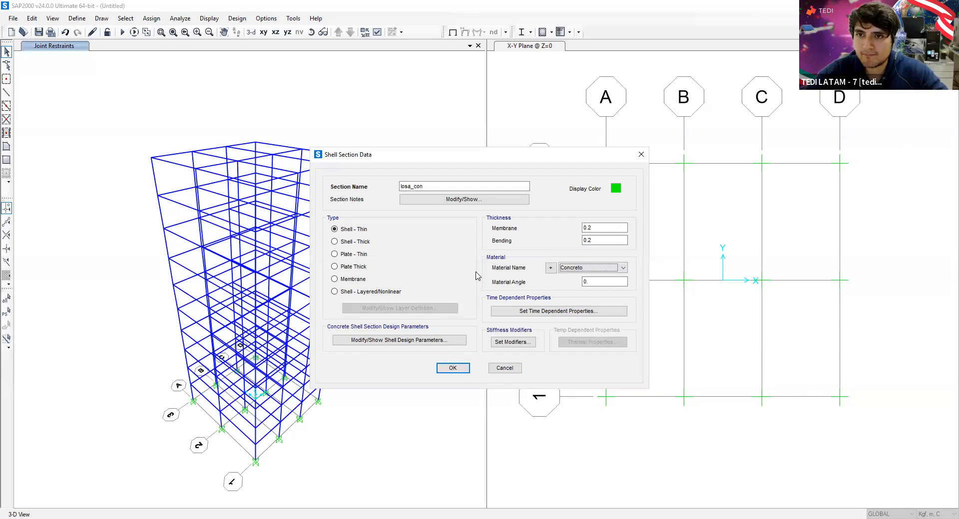
pyautogui.click(456, 370)
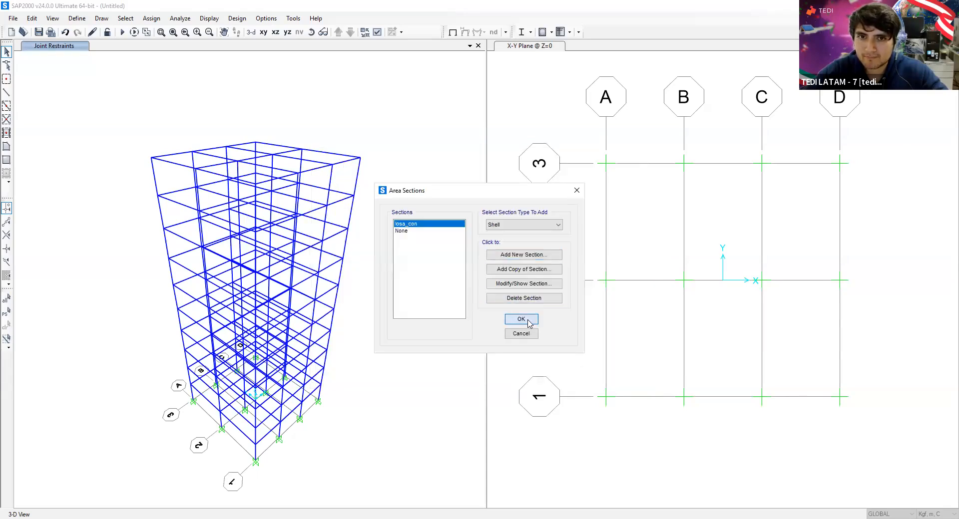
pyautogui.click(520, 319)
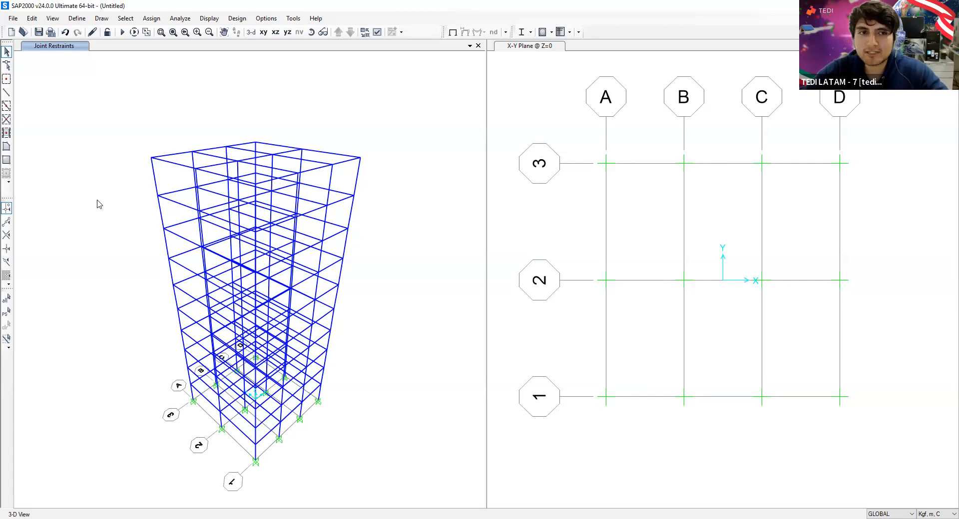
# Step: Switch the window showing the X-Y plan at Z=0 to a 3D view of the building
pyautogui.moveTo(213, 130); pyautogui.dragTo(177, 115, button='middle')
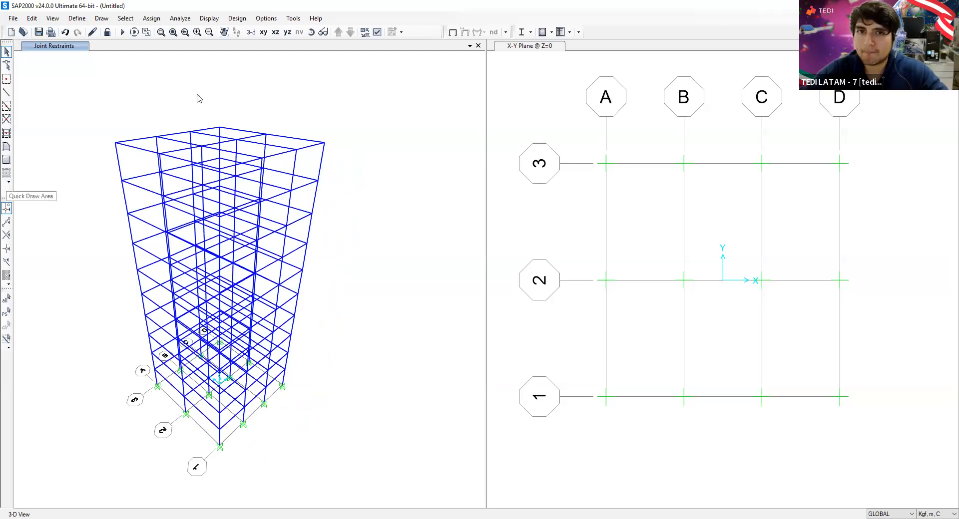
pyautogui.click(508, 89)
pyautogui.click(515, 92)
pyautogui.click(251, 32)
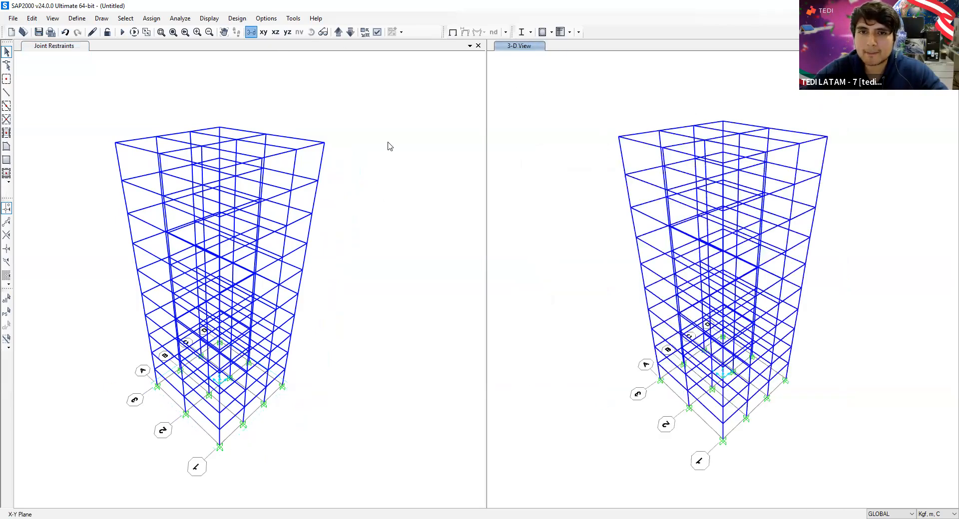
# Step: Change the joint restraints window to the X-Y plan of the first story at Z=3
pyautogui.click(282, 144)
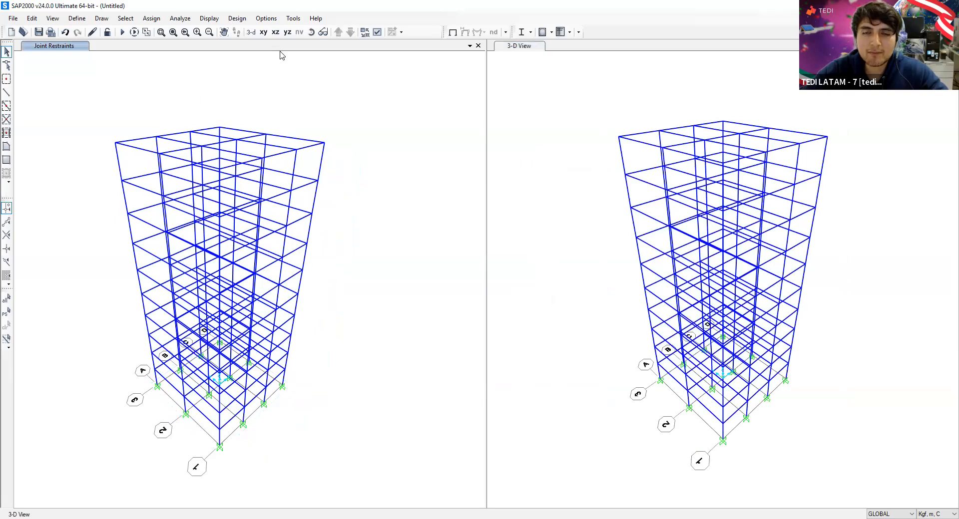
pyautogui.click(263, 32)
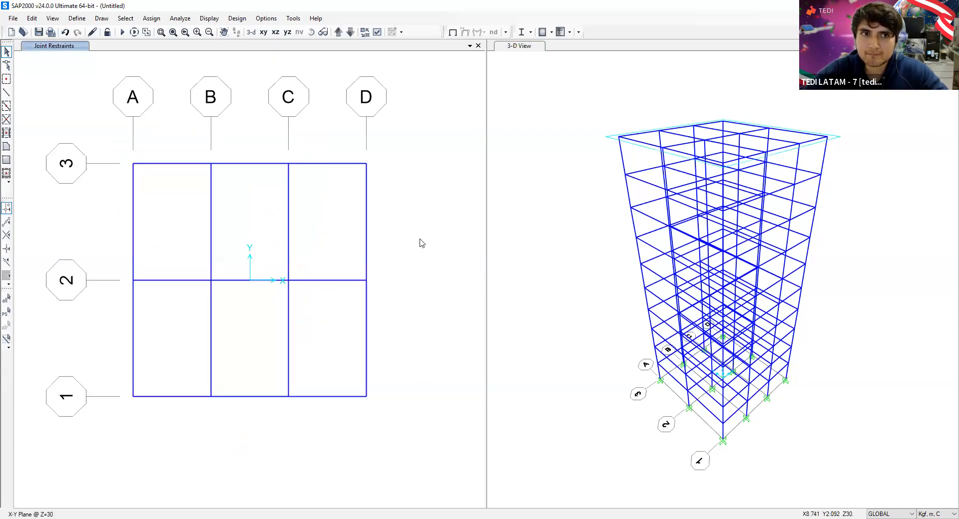
pyautogui.click(339, 32)
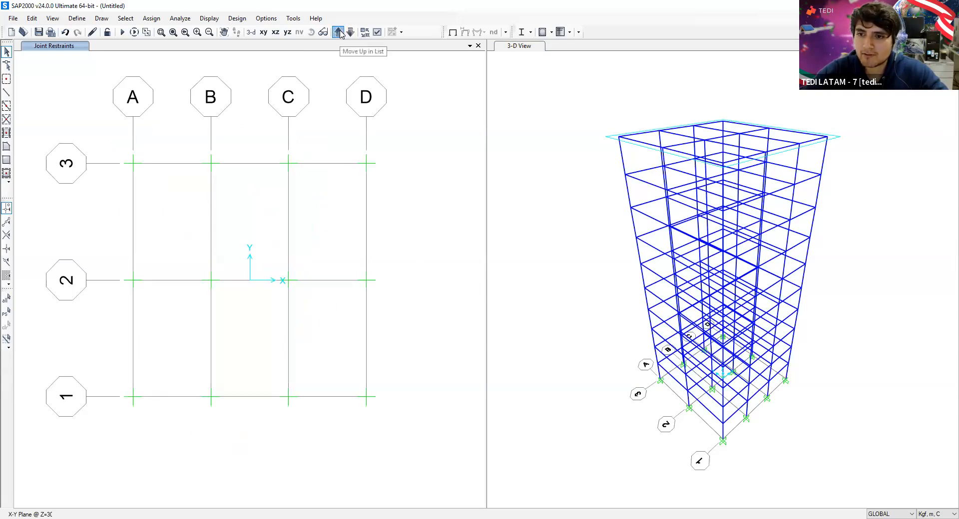
pyautogui.click(338, 32)
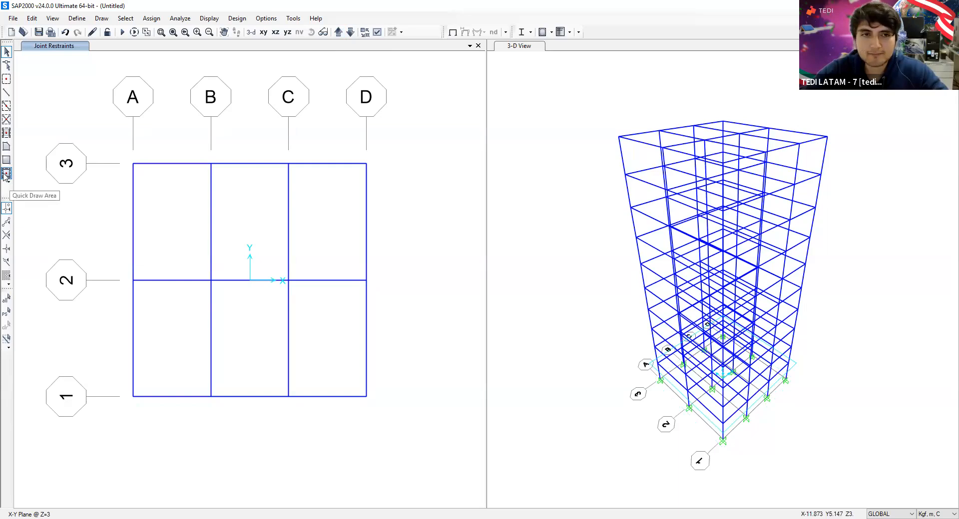
pyautogui.click(537, 171)
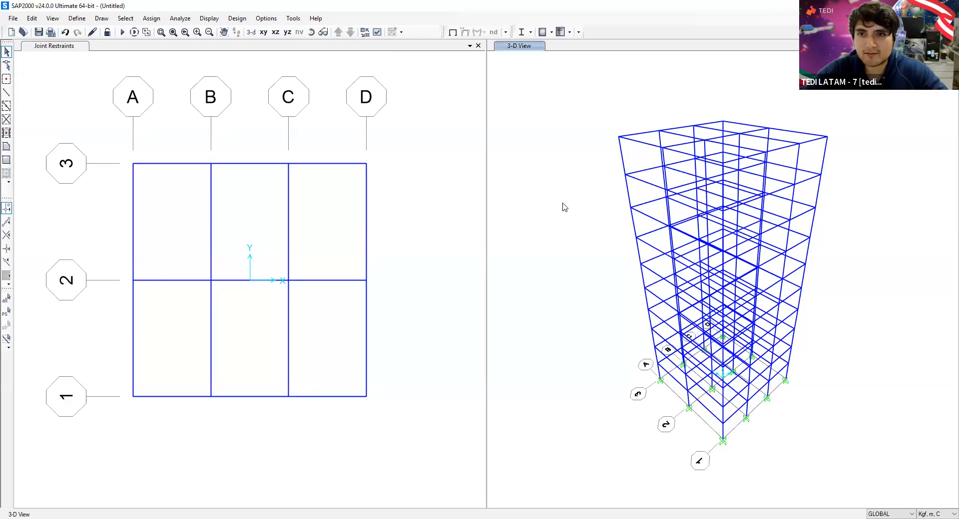
pyautogui.click(423, 160)
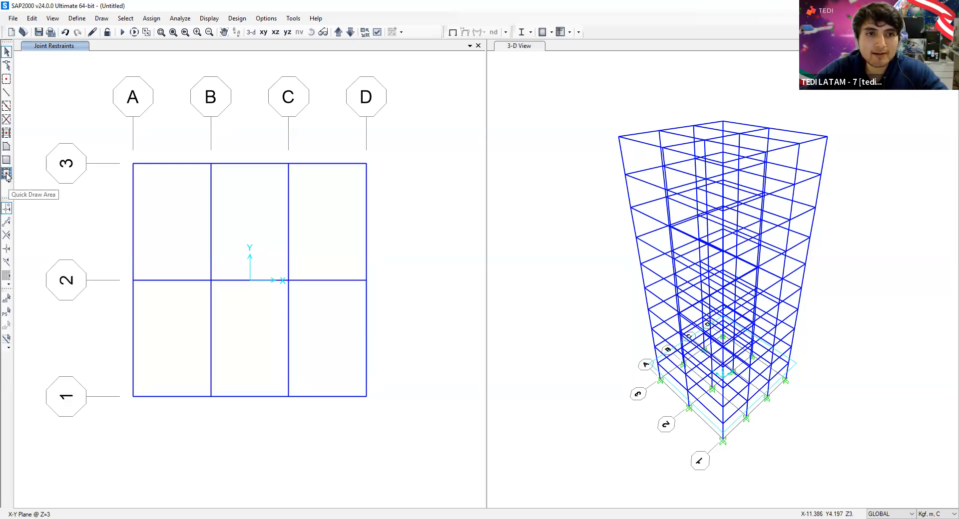
# Step: Quick-draw slab areas with the losa_con section across all six bays of the plan at Z=3
pyautogui.click(6, 174)
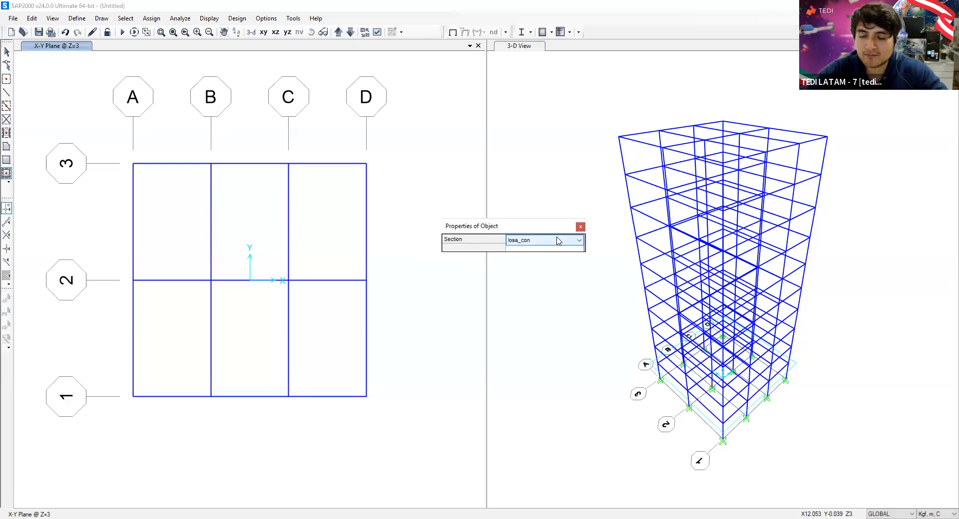
pyautogui.click(559, 241)
pyautogui.click(519, 250)
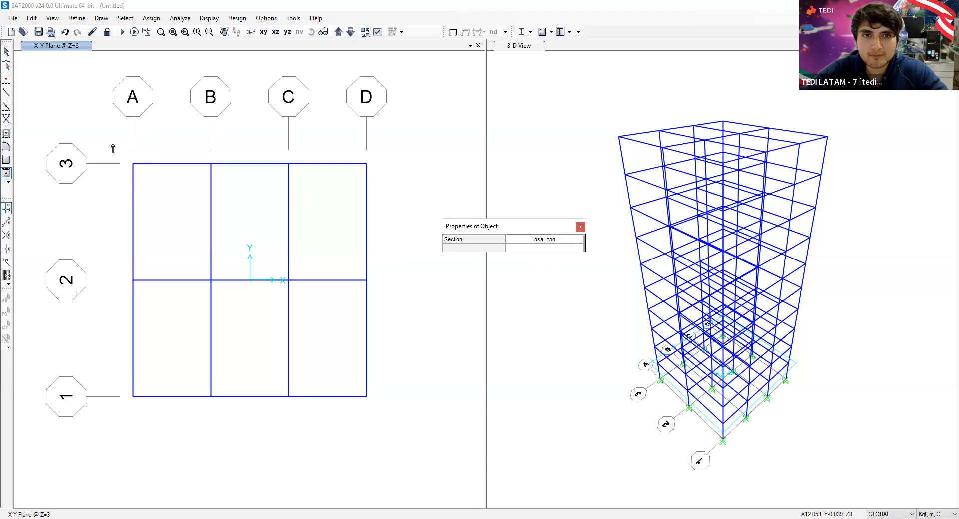
pyautogui.moveTo(113, 144); pyautogui.dragTo(404, 418)
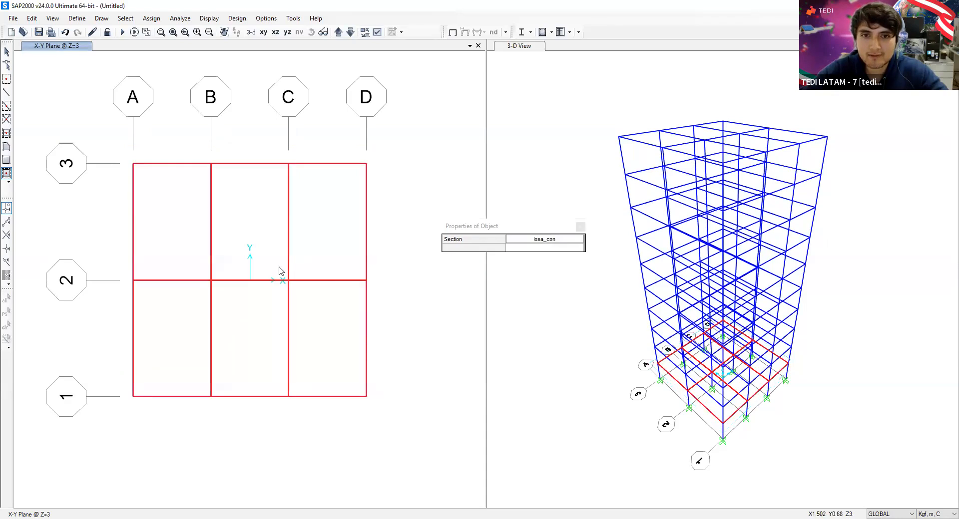
pyautogui.click(327, 245)
pyautogui.click(250, 240)
pyautogui.click(207, 327)
pyautogui.click(316, 327)
pyautogui.click(184, 230)
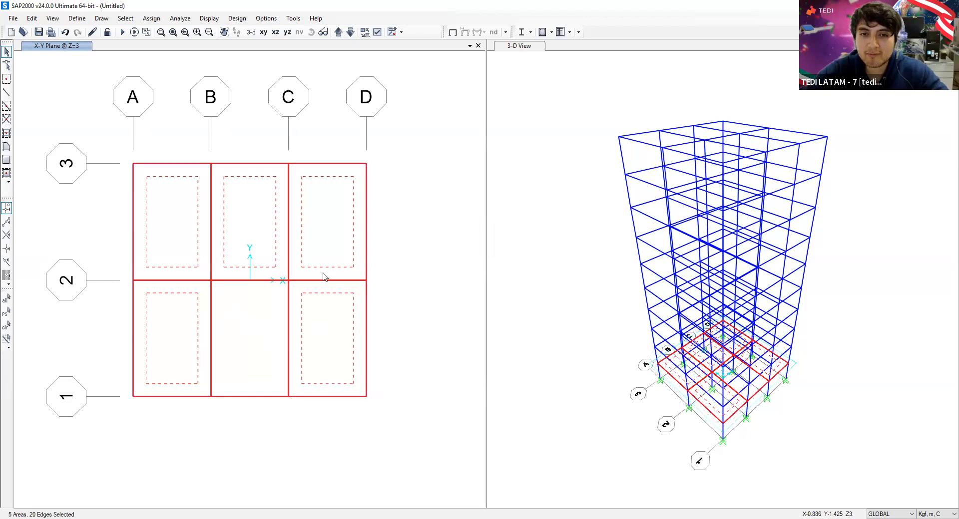
pyautogui.hotkey('ctrl', 'c')
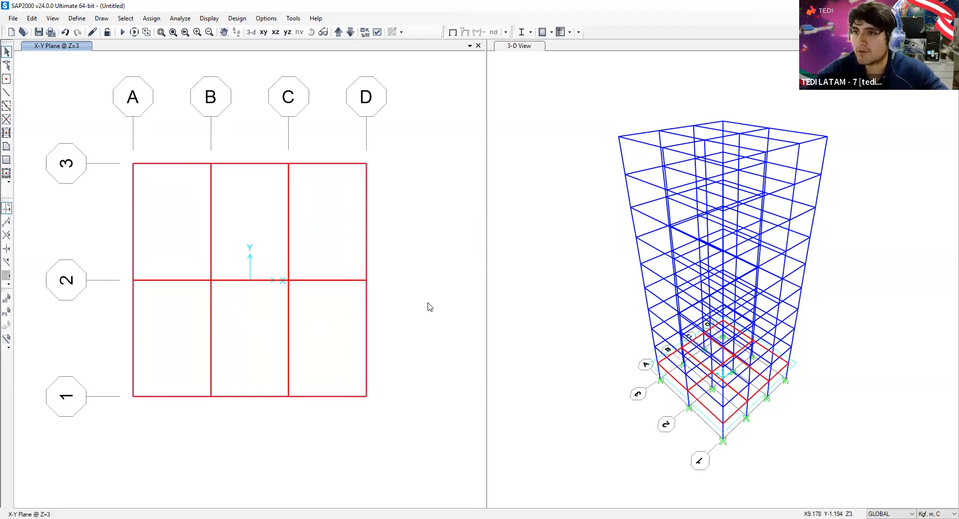
# Step: Select all six slab panels in the plan at Z=3
pyautogui.click(172, 206)
pyautogui.click(248, 212)
pyautogui.click(322, 215)
pyautogui.click(336, 344)
pyautogui.click(243, 326)
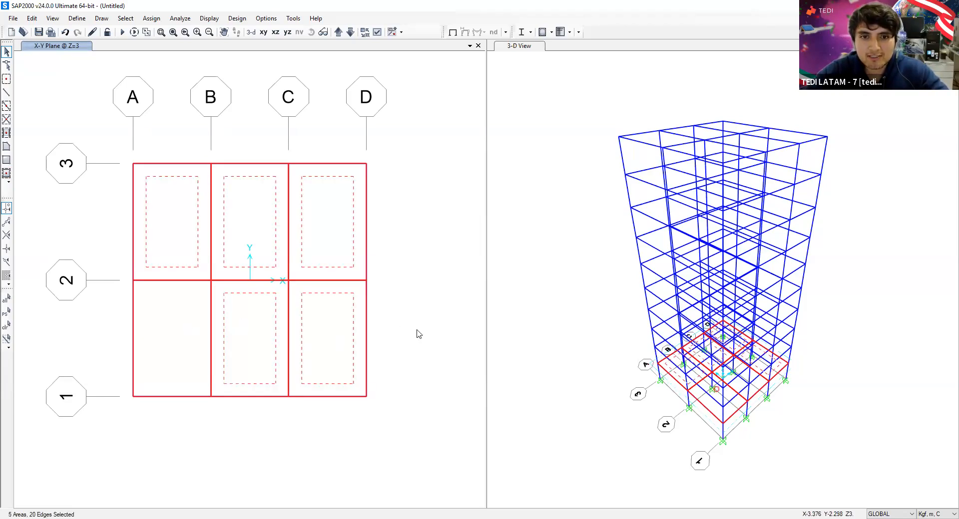
pyautogui.click(174, 334)
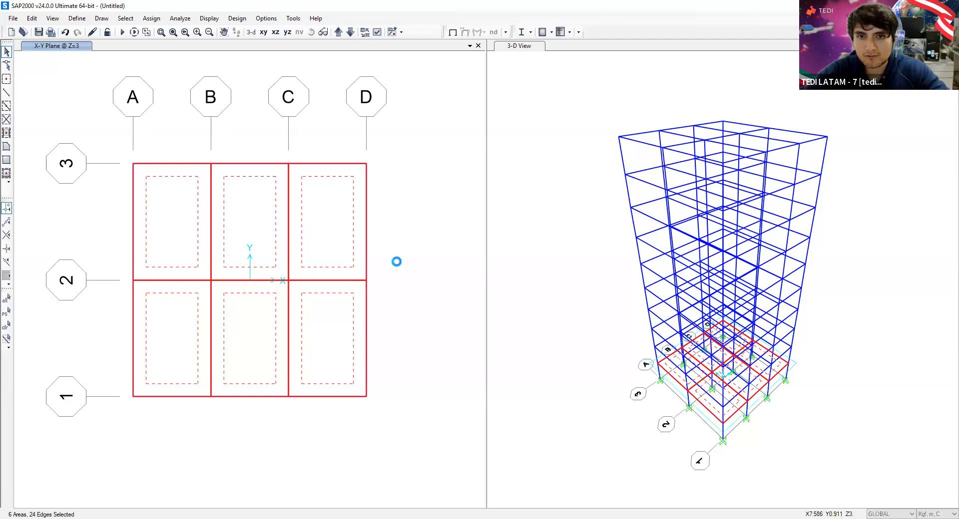
# Step: Replicate the selected slab panels linearly 9 times with a dz increment of 3
pyautogui.hotkey('ctrl', 'r')
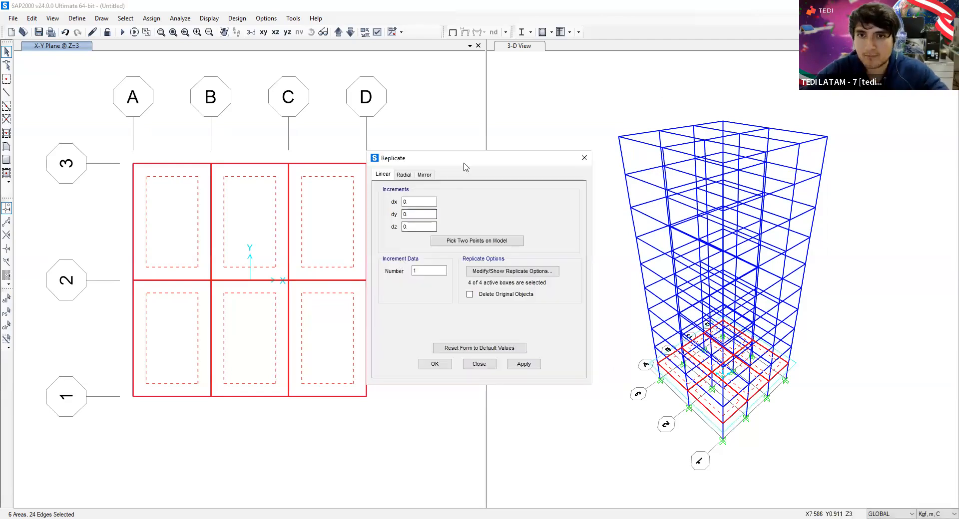
pyautogui.moveTo(463, 160); pyautogui.dragTo(442, 161)
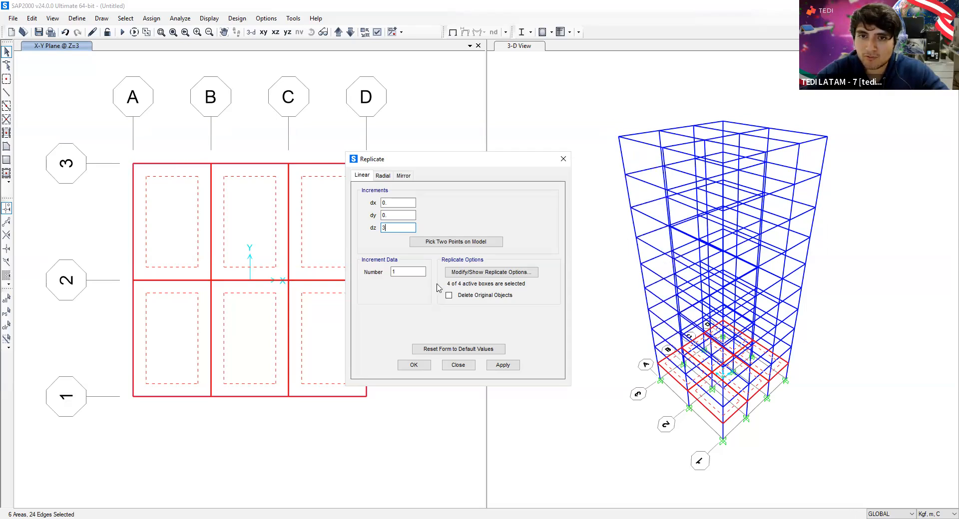
pyautogui.doubleClick(400, 272)
pyautogui.write('9')
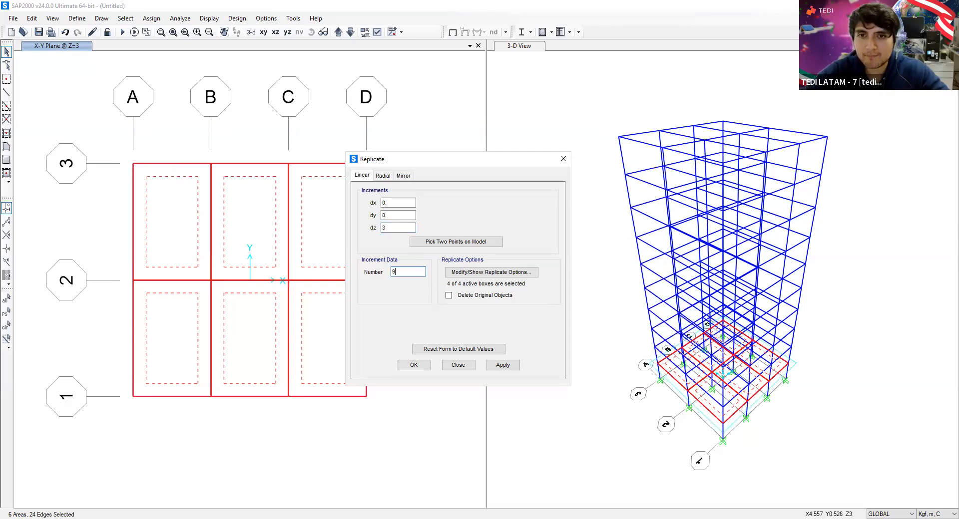
pyautogui.click(419, 368)
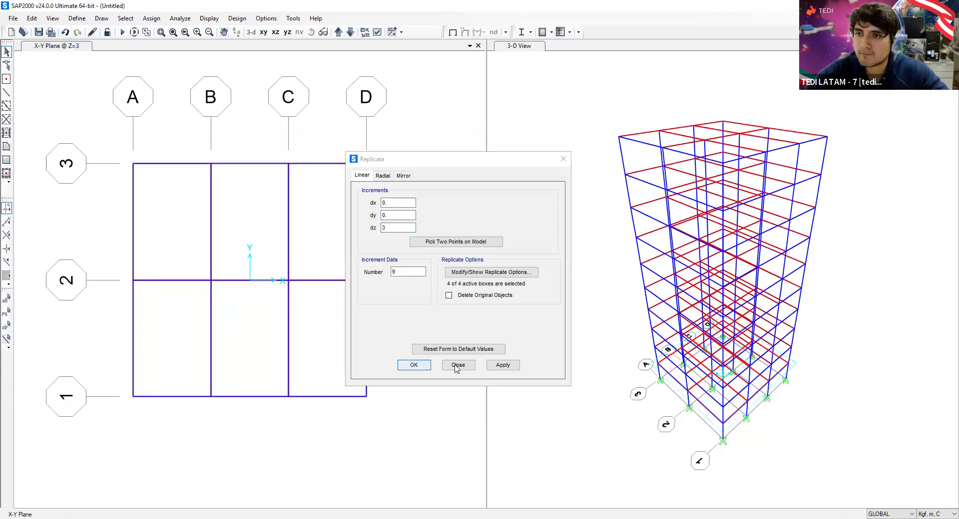
# Step: Select every slab in the building by its area section losa_con
pyautogui.moveTo(573, 241); pyautogui.dragTo(535, 250, button='middle')
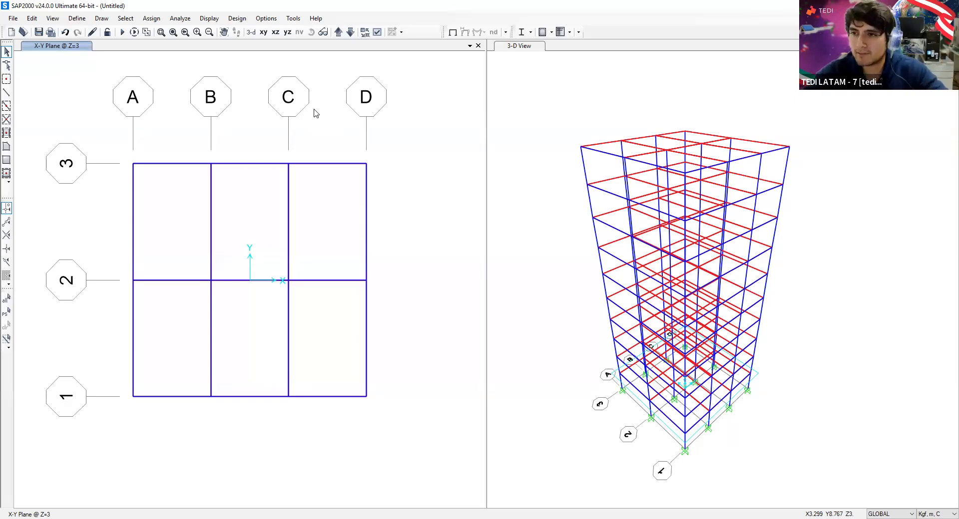
pyautogui.click(126, 19)
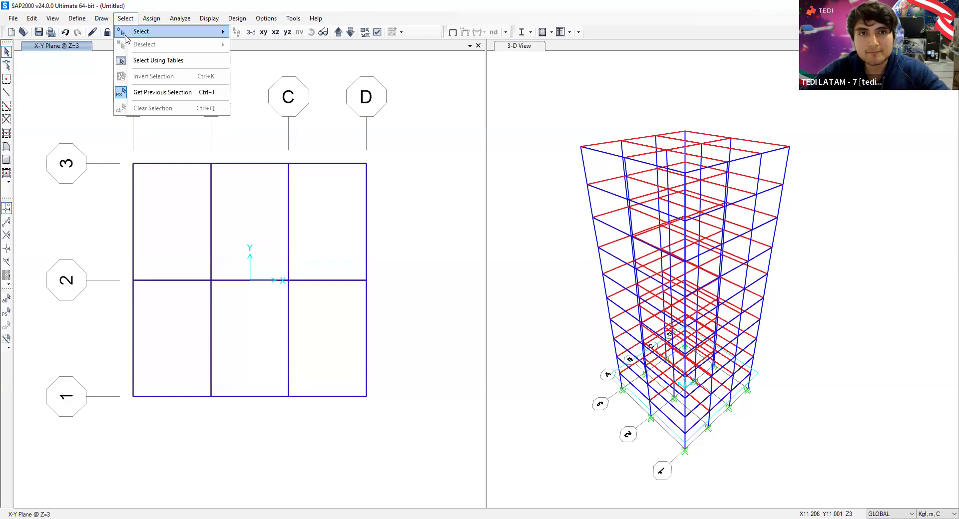
pyautogui.moveTo(128, 34)
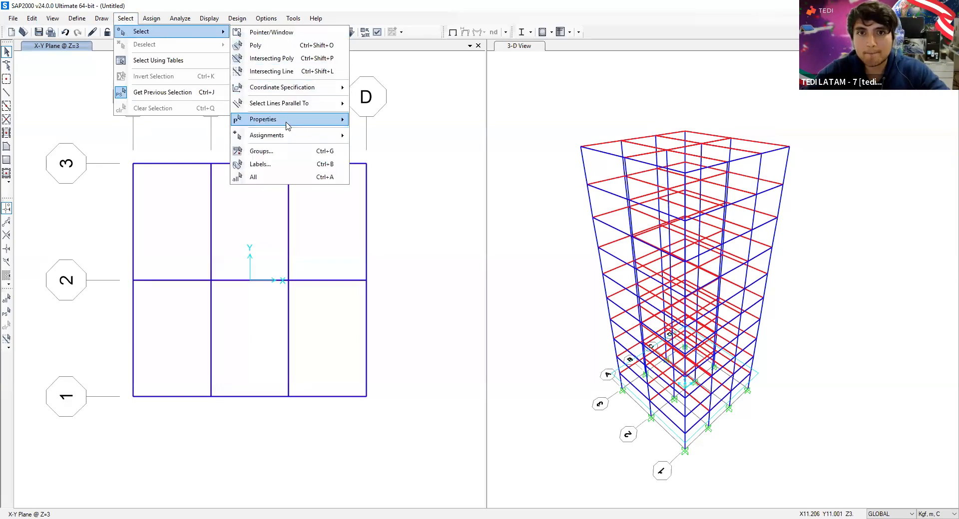
pyautogui.moveTo(287, 121)
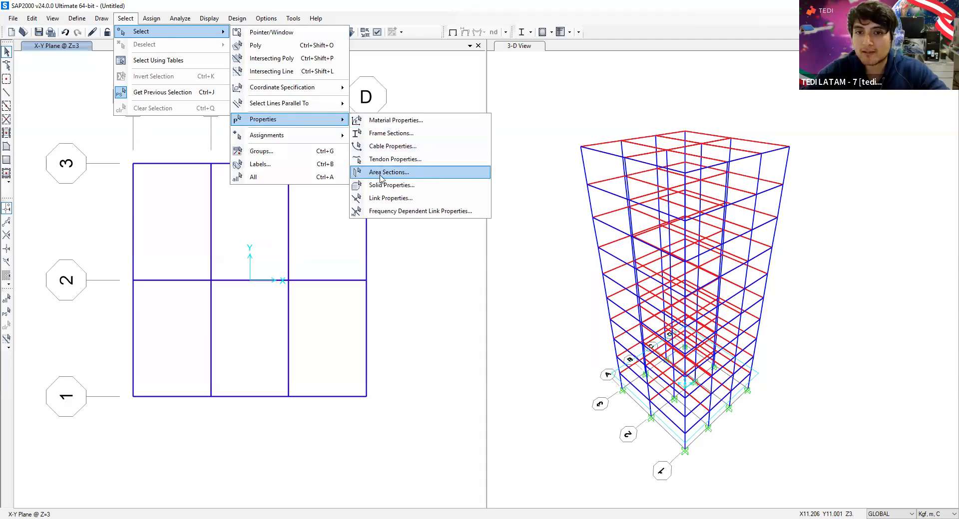
pyautogui.click(420, 176)
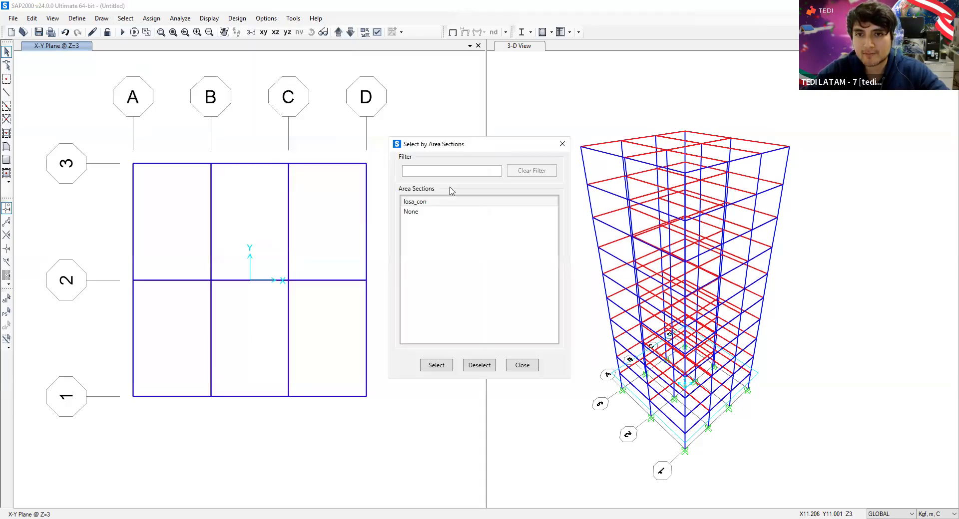
pyautogui.click(432, 203)
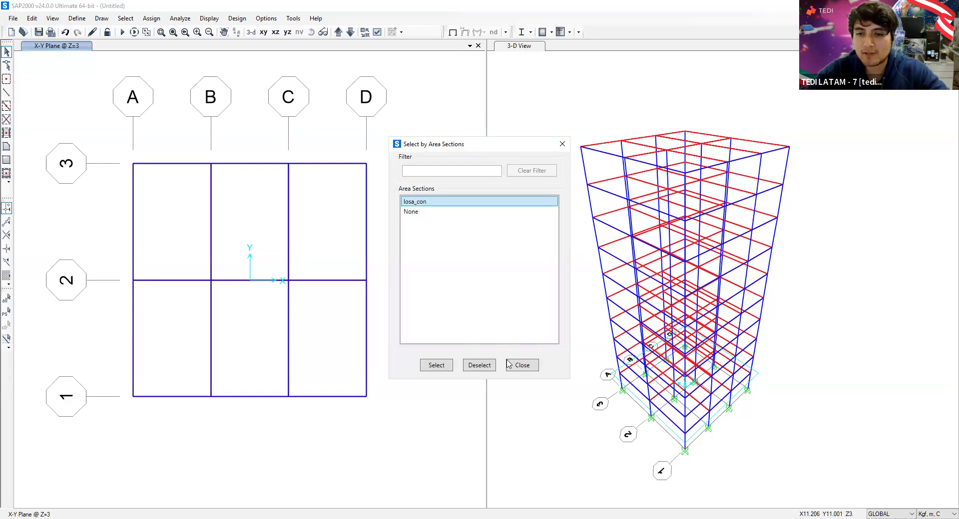
pyautogui.click(436, 365)
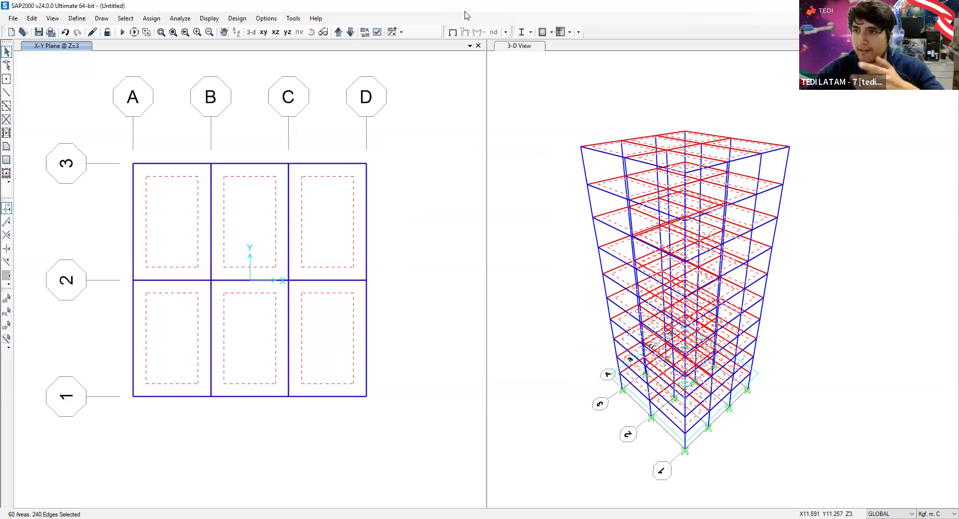
# Step: Start an automatic area mesh assignment for the selected slabs, meshing each area into a given number of objects
pyautogui.click(150, 18)
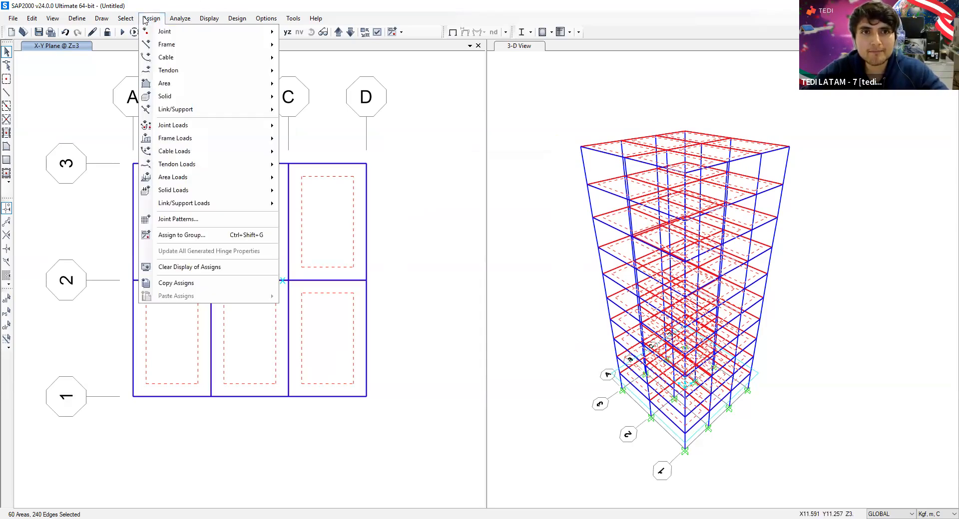
pyautogui.moveTo(166, 87)
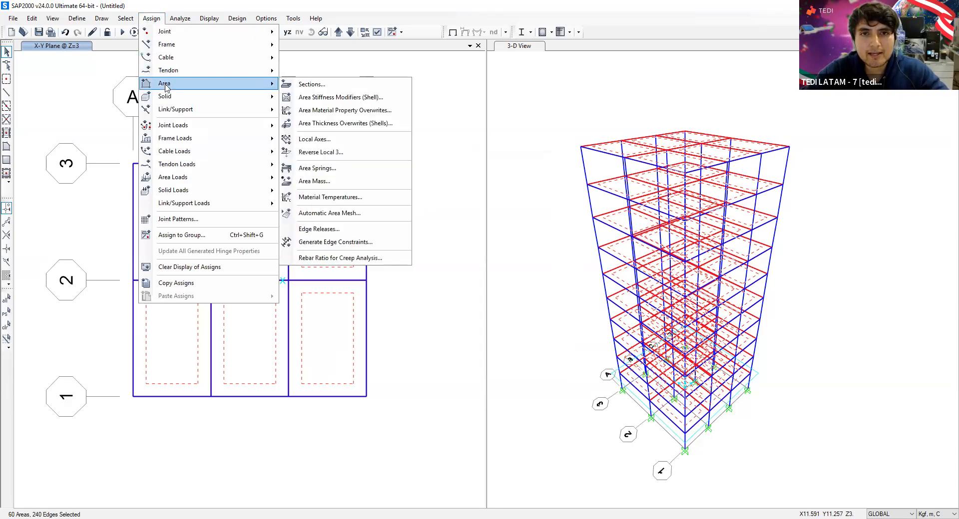
pyautogui.click(354, 215)
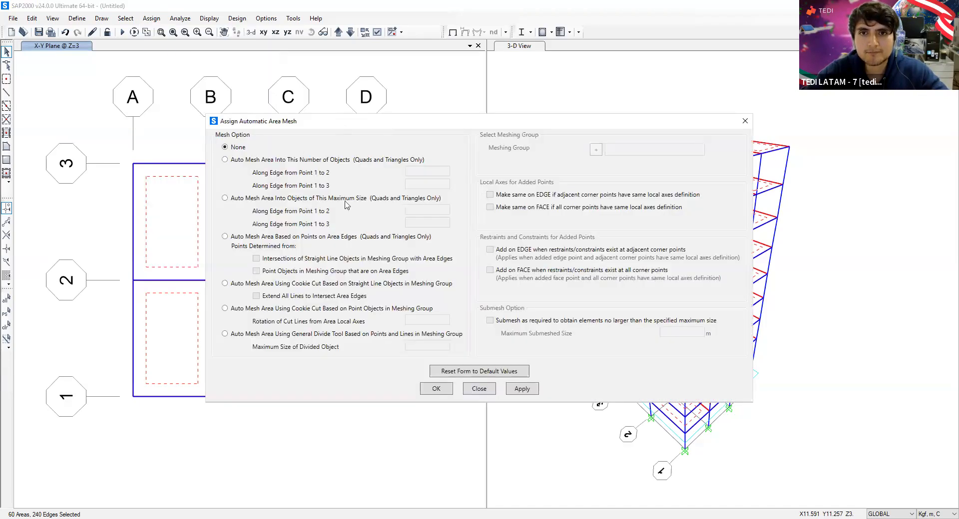
pyautogui.click(243, 160)
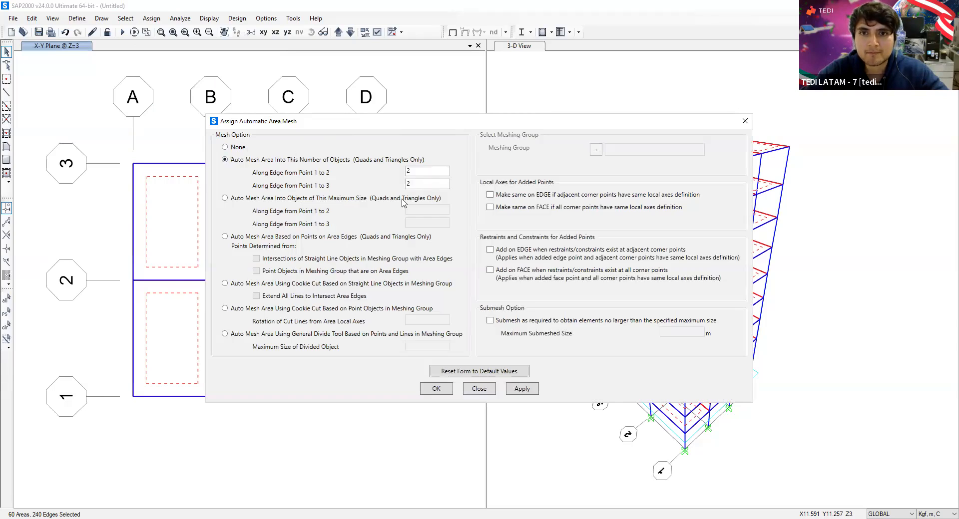
# Step: Set the mesh to 10 objects along both edge directions, point 1 to 2 and point 1 to 3
pyautogui.moveTo(429, 171); pyautogui.dragTo(358, 173)
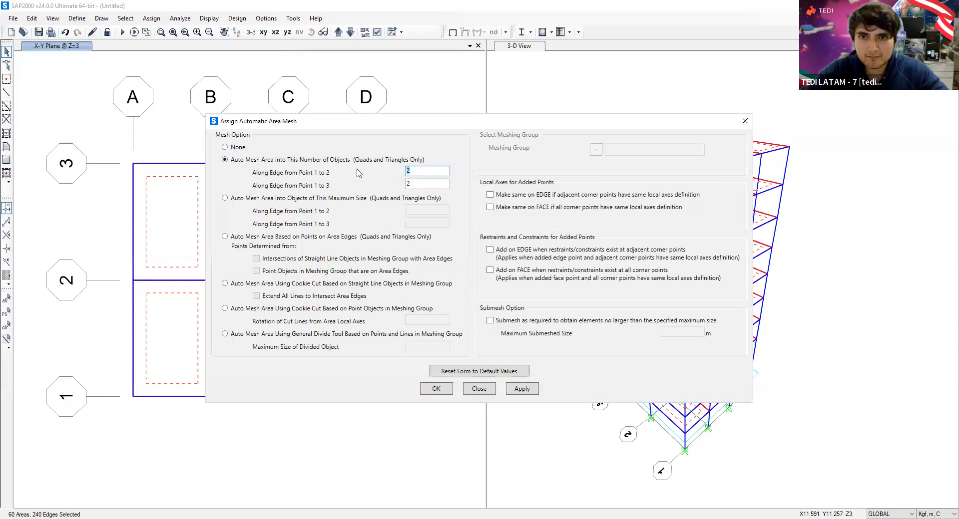
pyautogui.write('10')
pyautogui.press('Tab')
pyautogui.write('10')
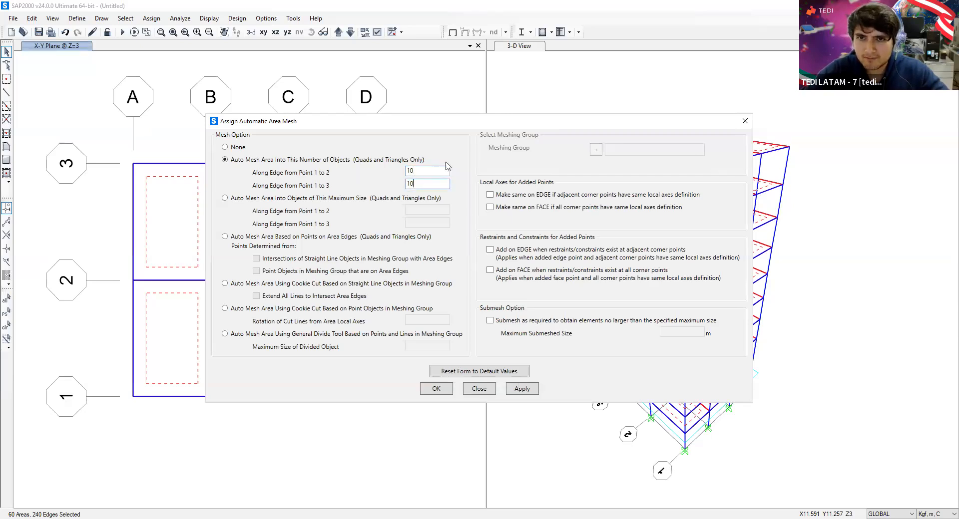
# Step: Assign the slab mesh with 8 objects along both edge directions and show the mesh window in 3-D
pyautogui.moveTo(435, 173); pyautogui.dragTo(385, 176)
pyautogui.write('8')
pyautogui.press('Tab')
pyautogui.write('8')
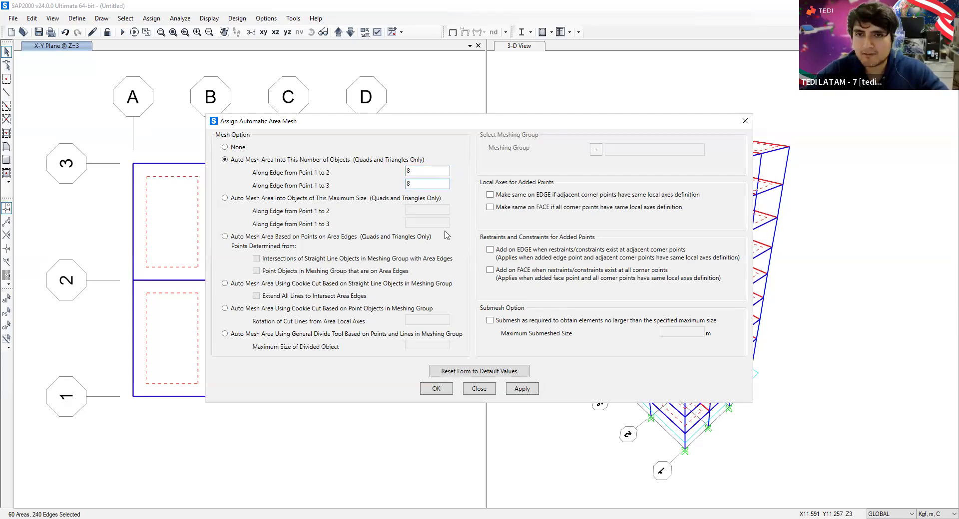
pyautogui.click(435, 389)
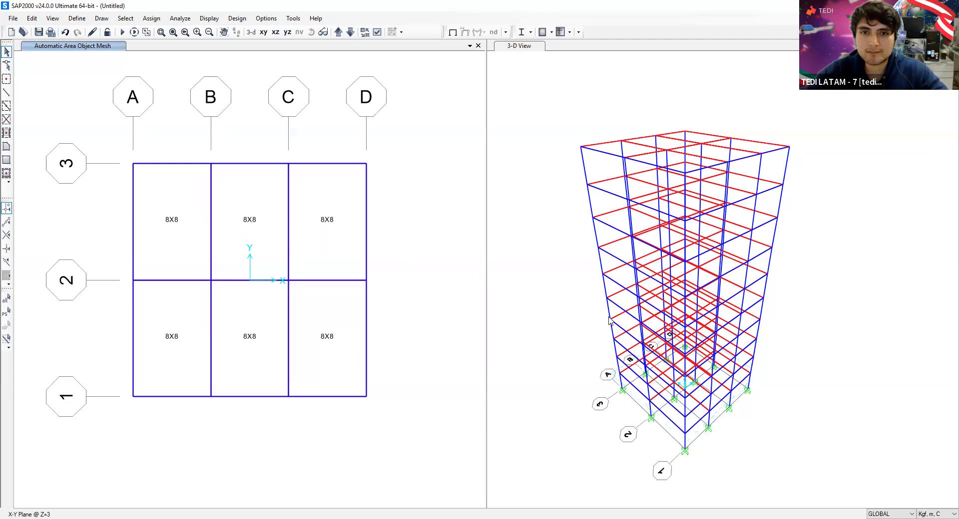
pyautogui.click(250, 33)
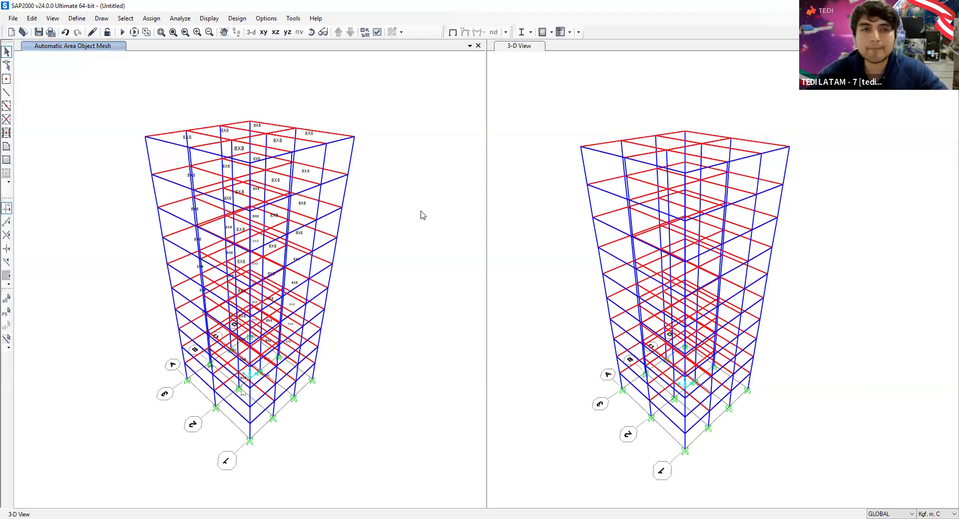
# Step: Add a Dead load pattern named SCM with a self weight multiplier of 0
pyautogui.click(75, 18)
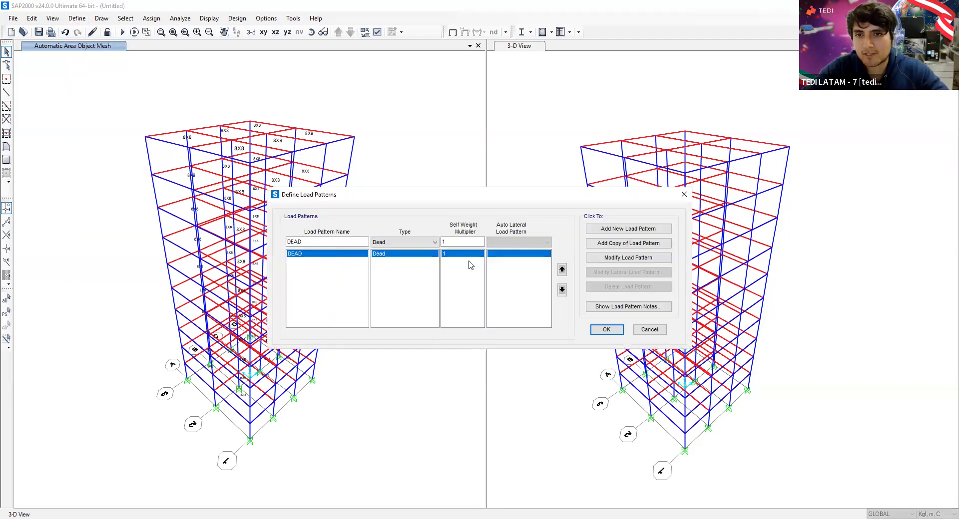
pyautogui.click(332, 254)
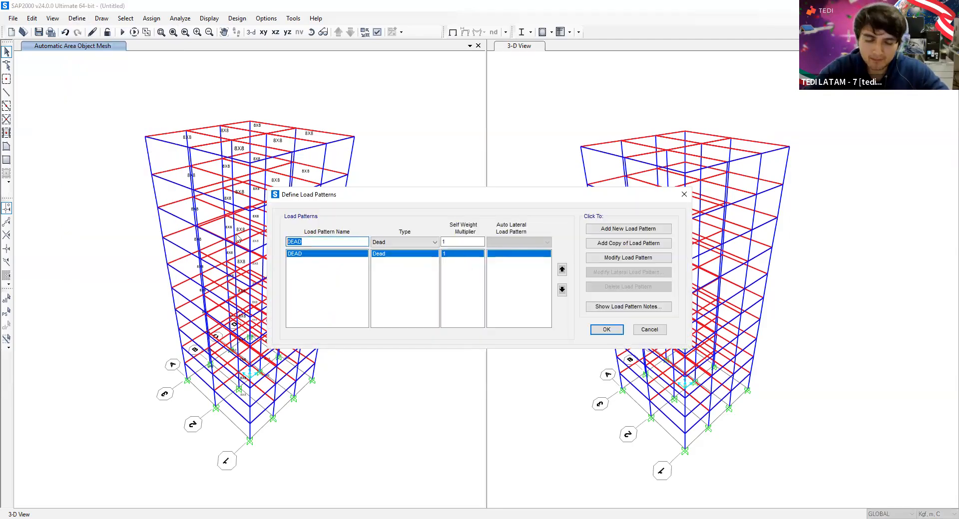
pyautogui.write('SCM')
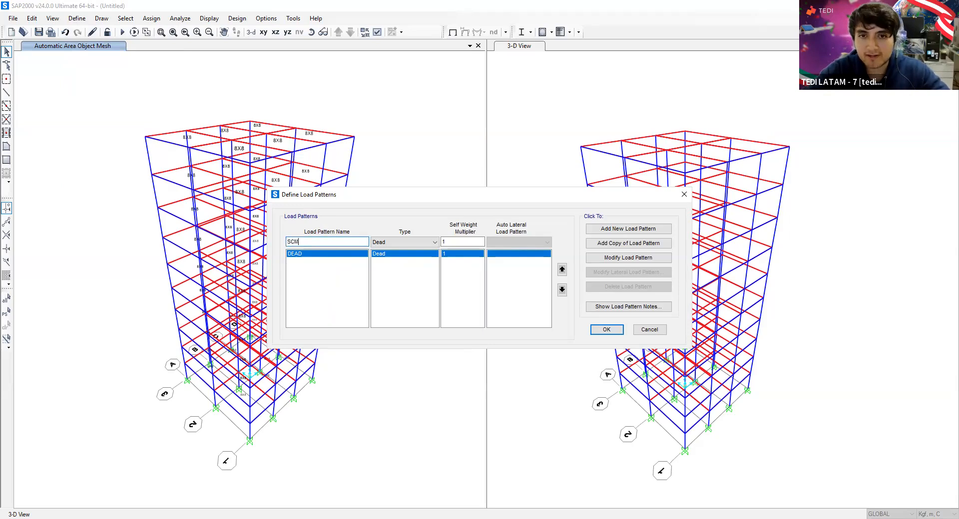
pyautogui.press('Tab')
pyautogui.press('Tab')
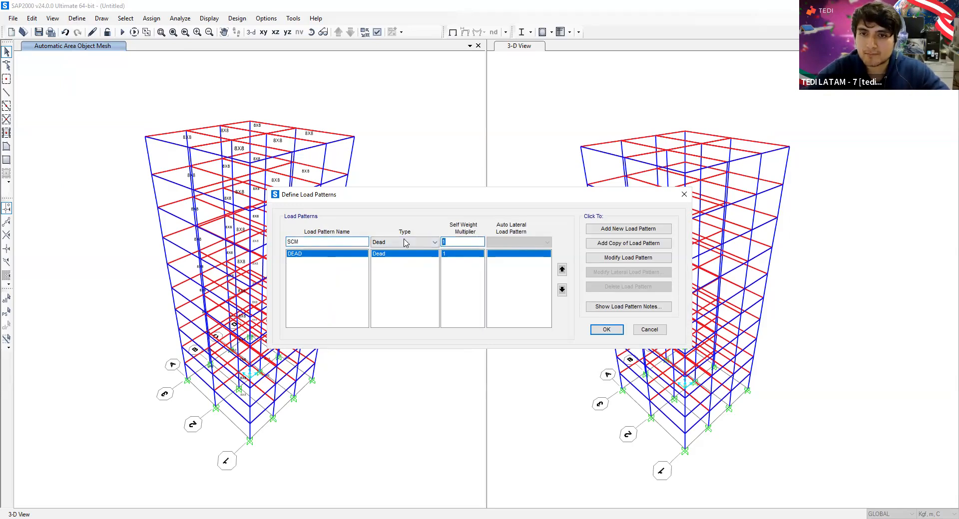
pyautogui.write('0')
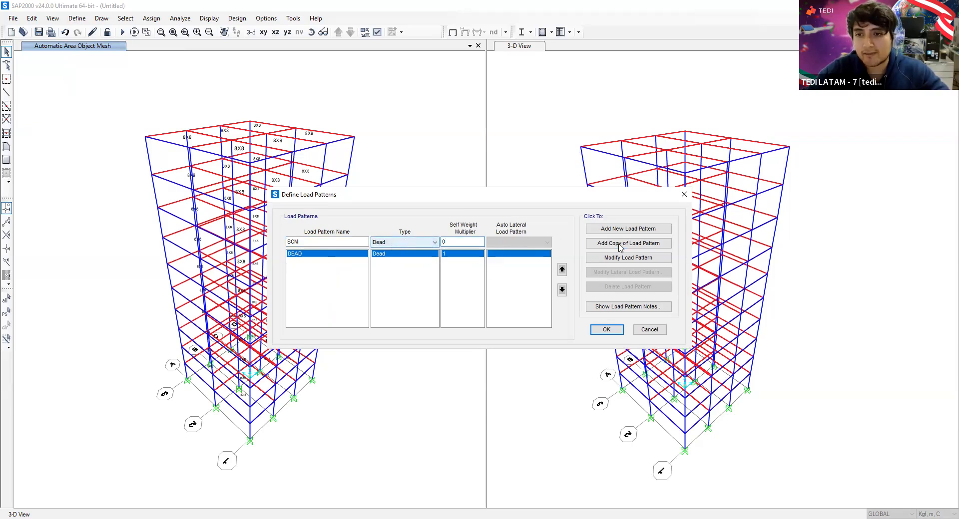
pyautogui.click(652, 229)
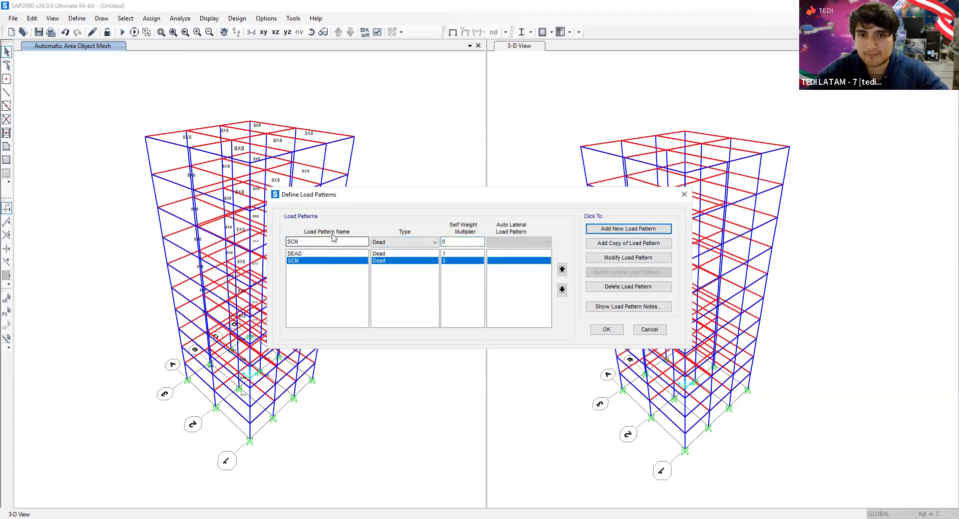
# Step: Add a load pattern named CV of type Live
pyautogui.moveTo(334, 241); pyautogui.dragTo(251, 244)
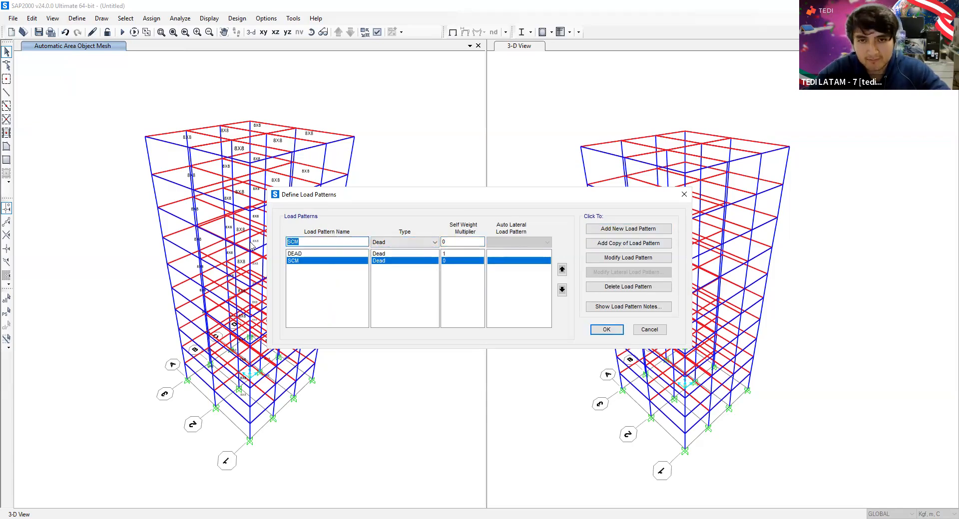
pyautogui.write('CV')
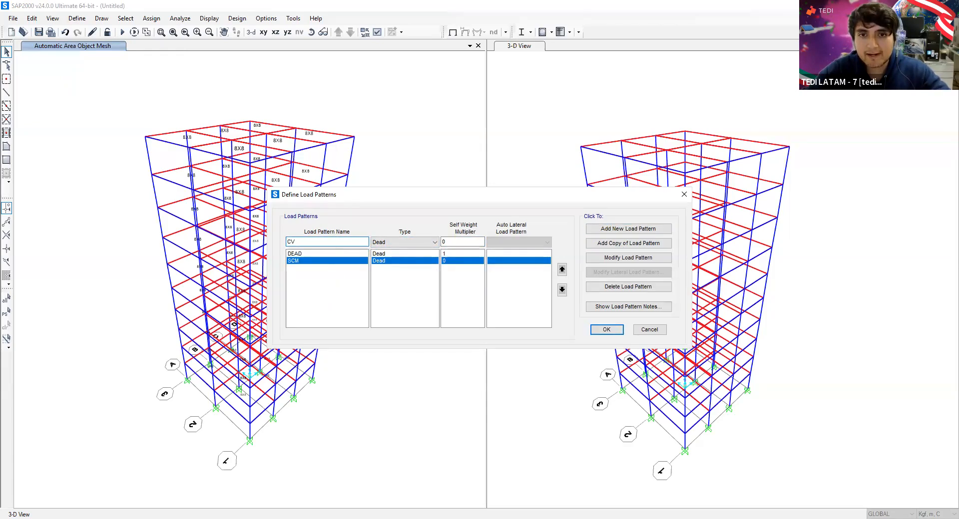
pyautogui.click(405, 242)
pyautogui.click(398, 259)
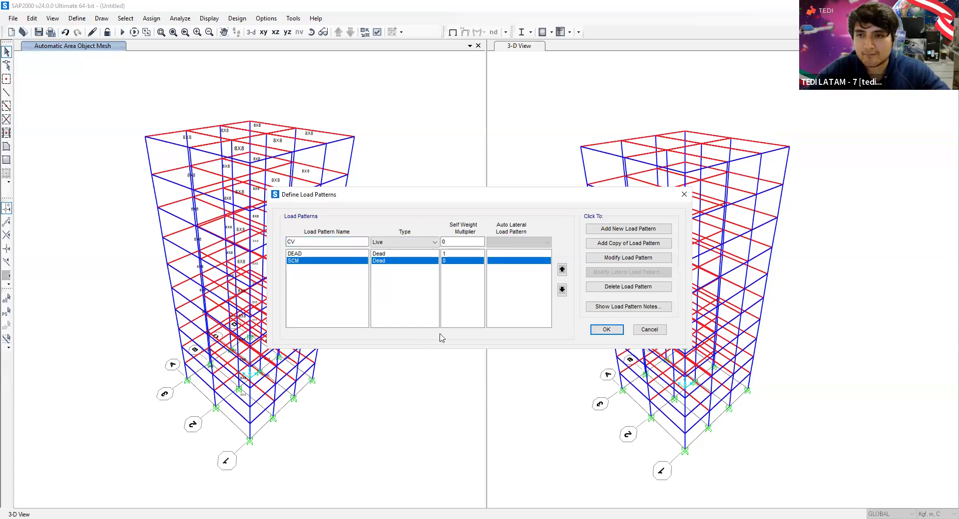
pyautogui.click(629, 230)
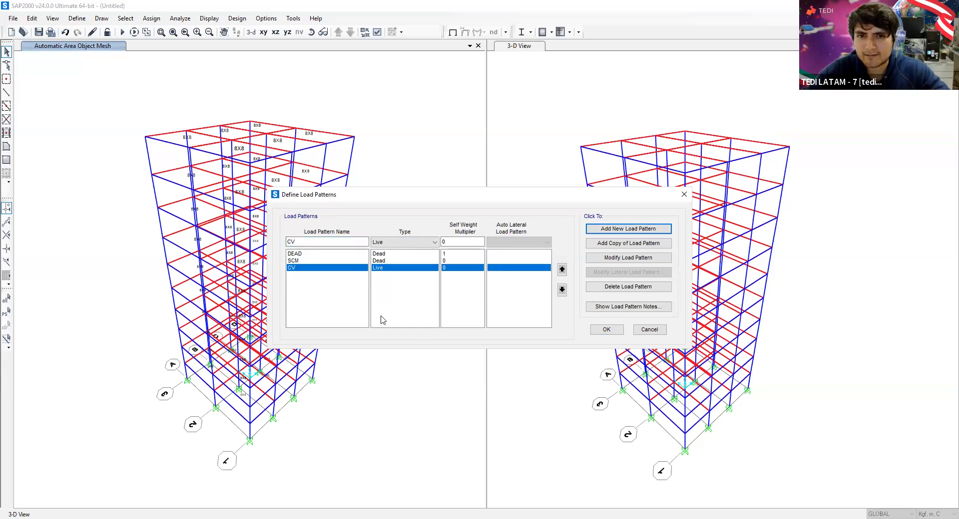
# Step: Add a load pattern named CV_Azotea of type Live
pyautogui.click(332, 243)
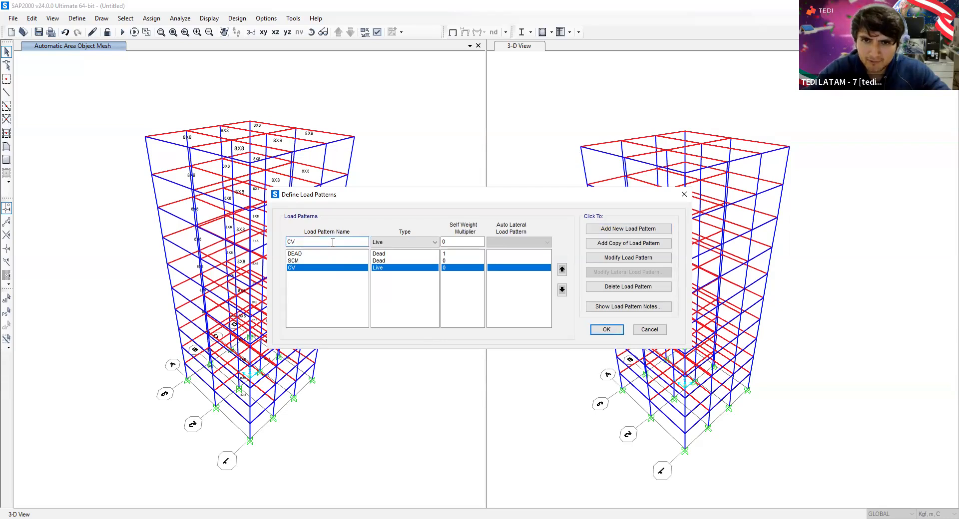
pyautogui.write('_Azotea')
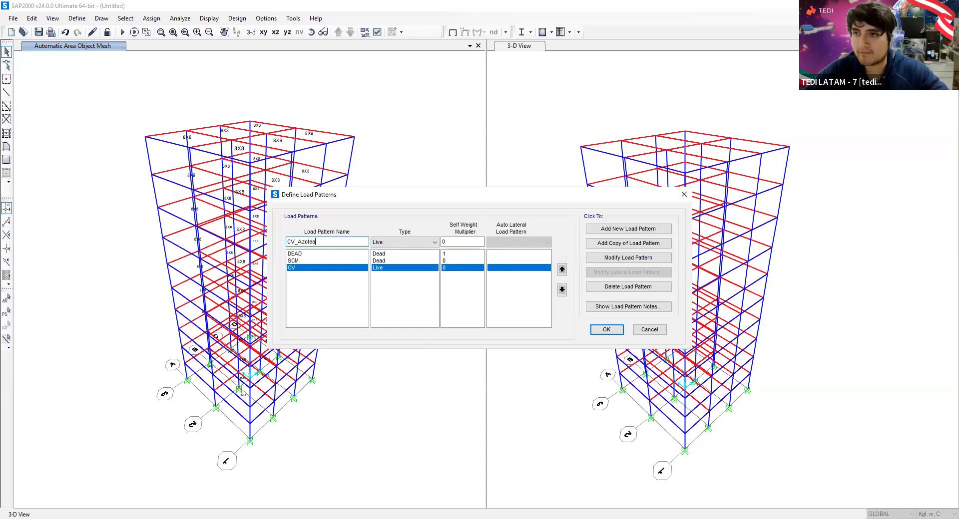
pyautogui.click(434, 244)
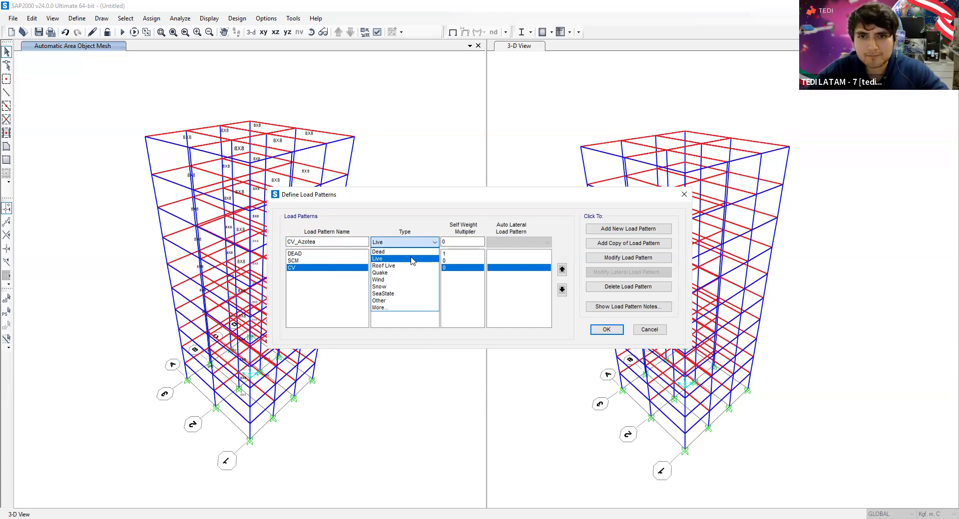
pyautogui.click(412, 259)
pyautogui.click(649, 230)
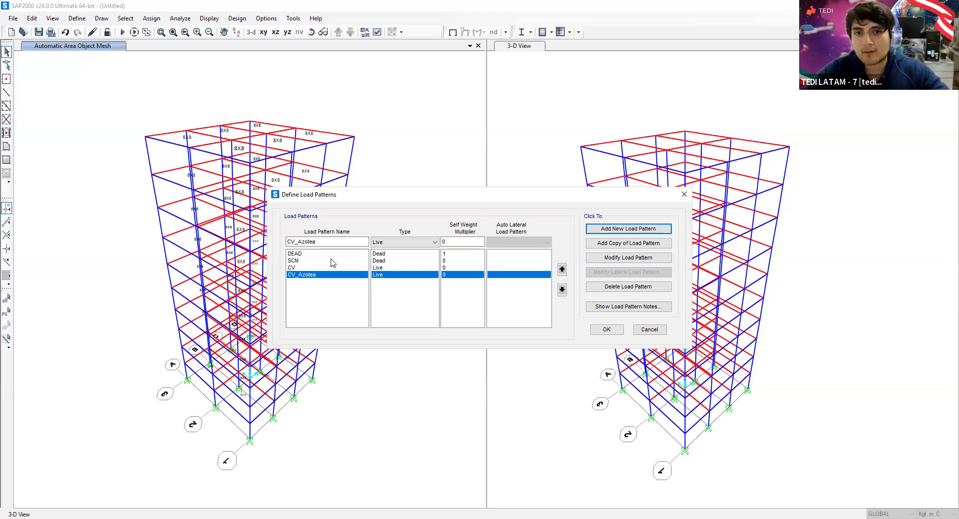
# Step: Add a Quake load pattern named Sismo_x with IBC 2012 as its auto lateral load pattern
pyautogui.doubleClick(337, 242)
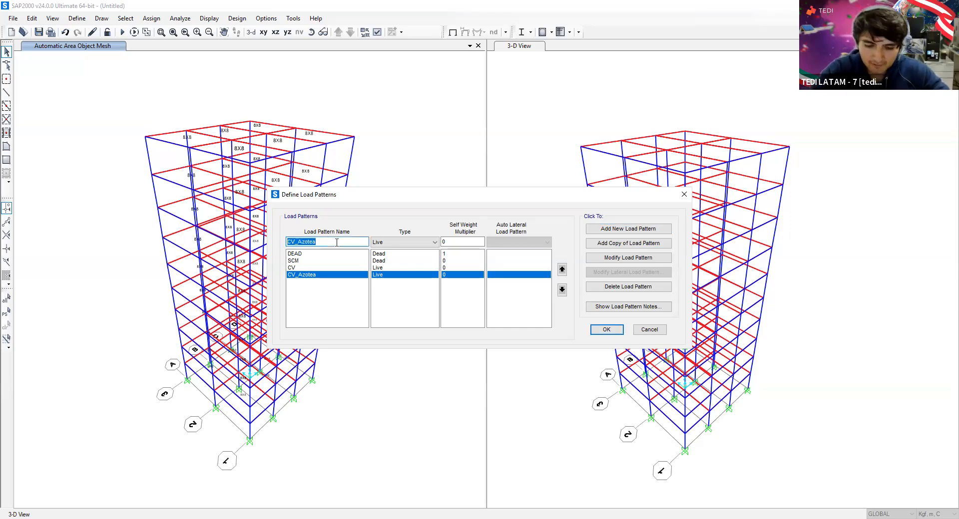
pyautogui.press('BackSpace')
pyautogui.write('Sismo_x')
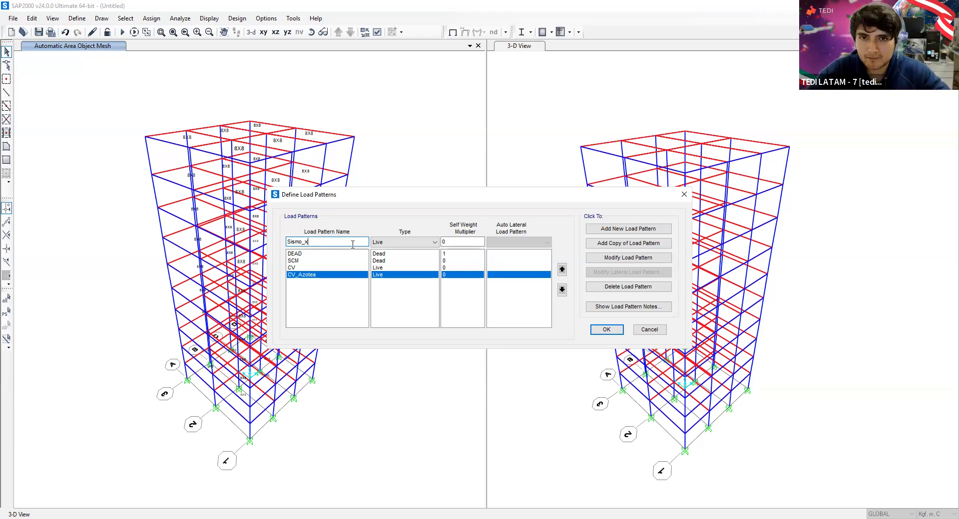
pyautogui.click(404, 243)
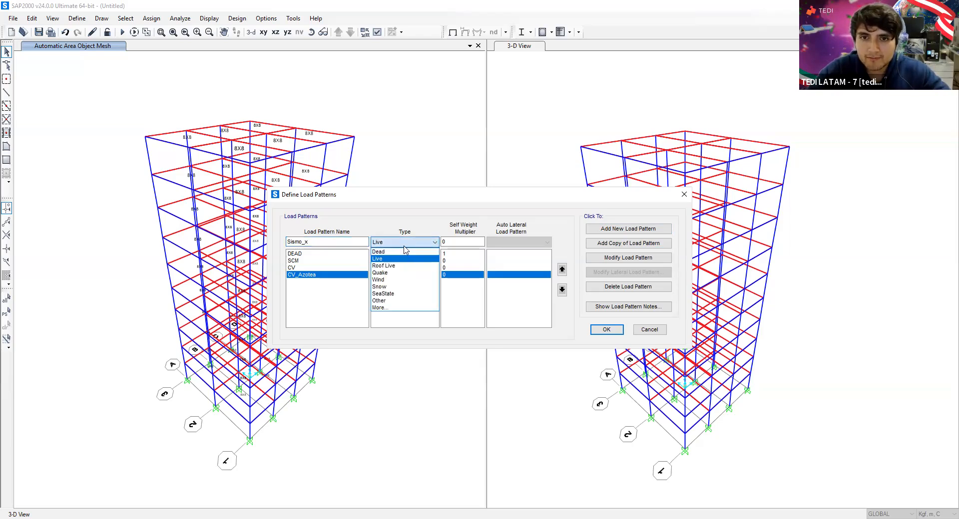
pyautogui.click(404, 273)
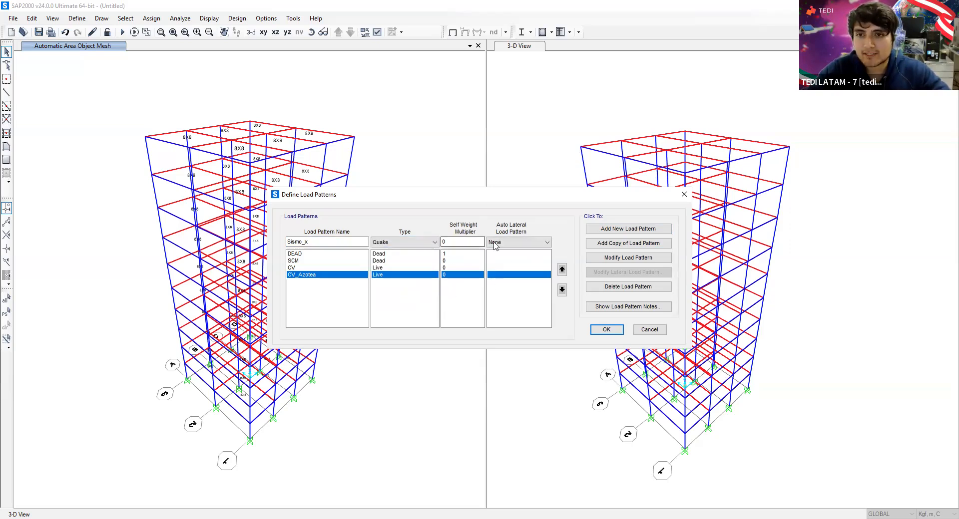
pyautogui.click(543, 243)
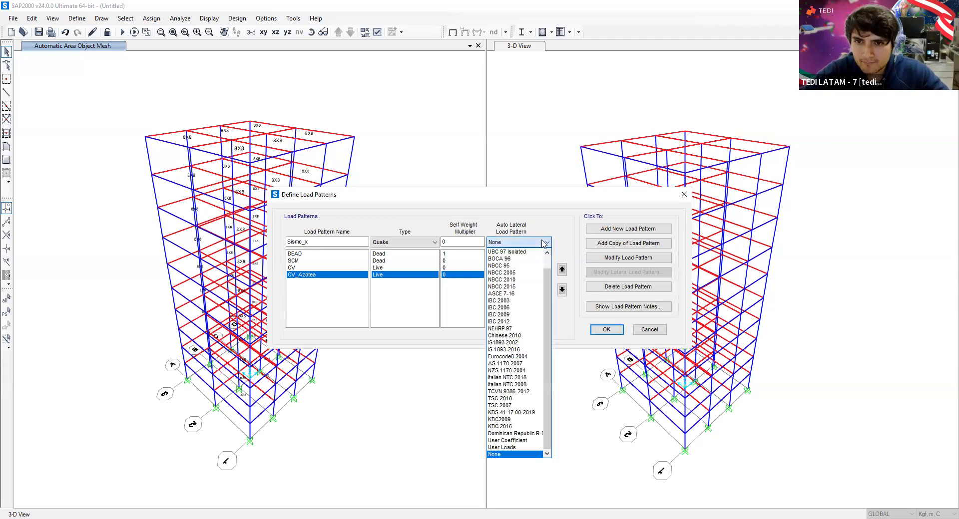
pyautogui.moveTo(546, 293); pyautogui.dragTo(542, 268)
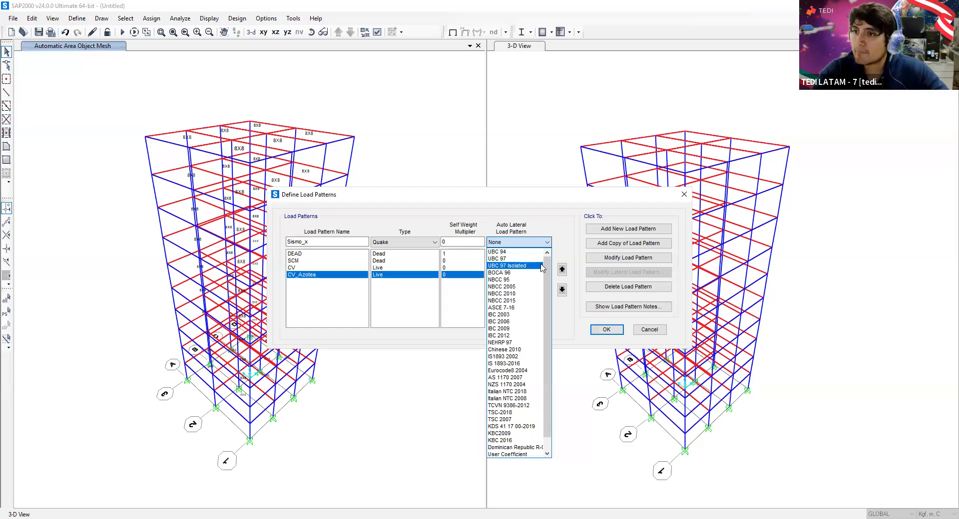
pyautogui.click(508, 336)
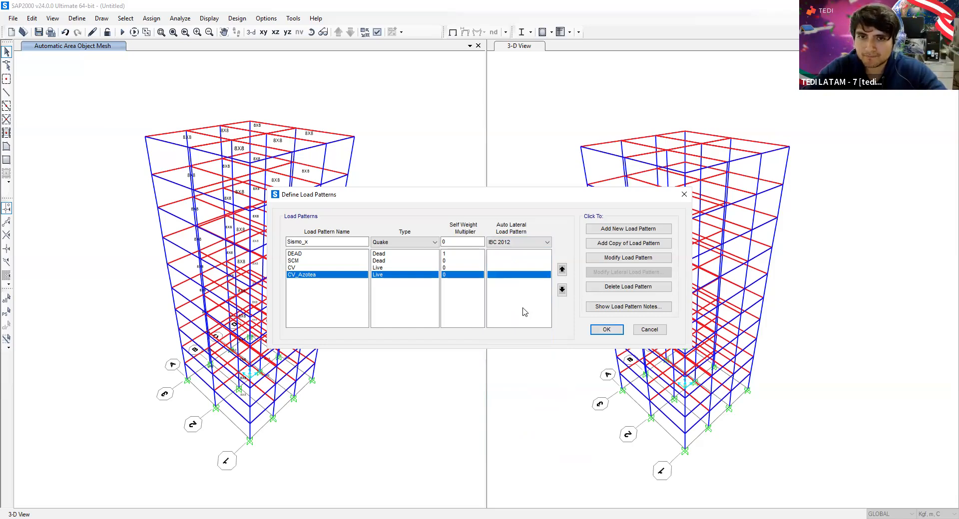
pyautogui.click(646, 229)
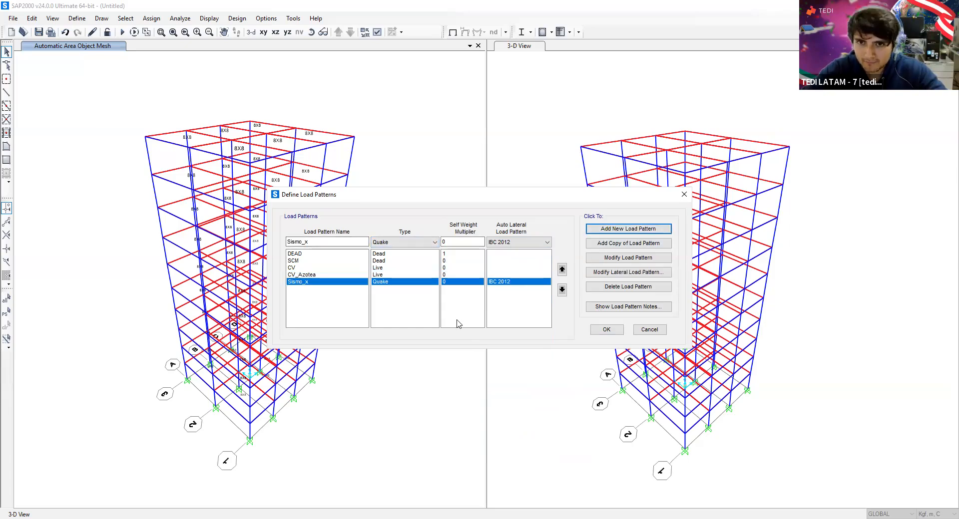
# Step: Set the IBC 2012 time period of the Sismo_x load pattern to User Defined with T = 10*0.1
pyautogui.click(520, 284)
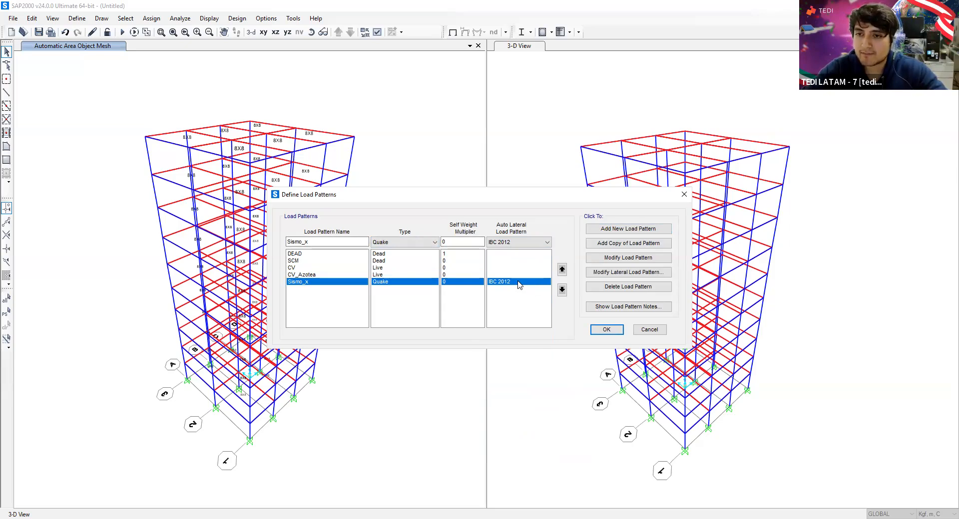
pyautogui.click(627, 276)
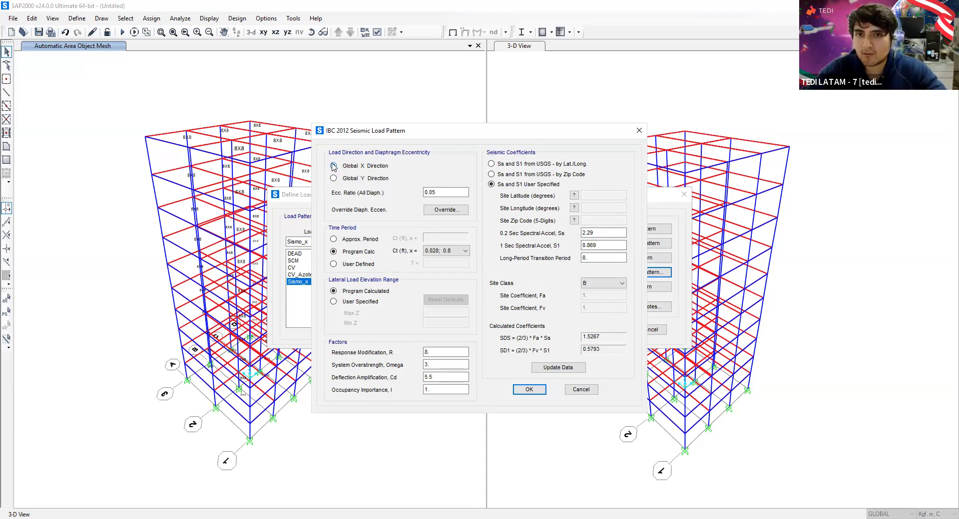
pyautogui.click(460, 193)
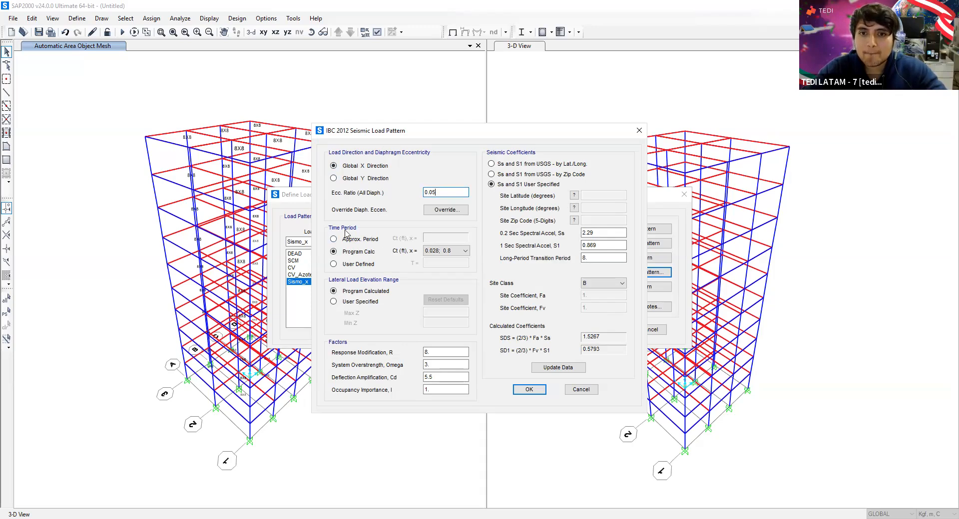
pyautogui.click(348, 267)
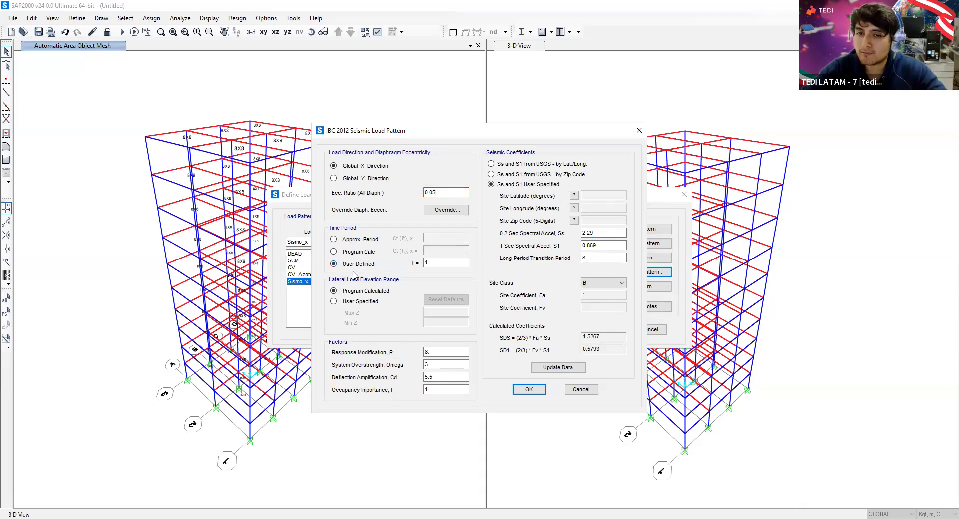
pyautogui.doubleClick(426, 263)
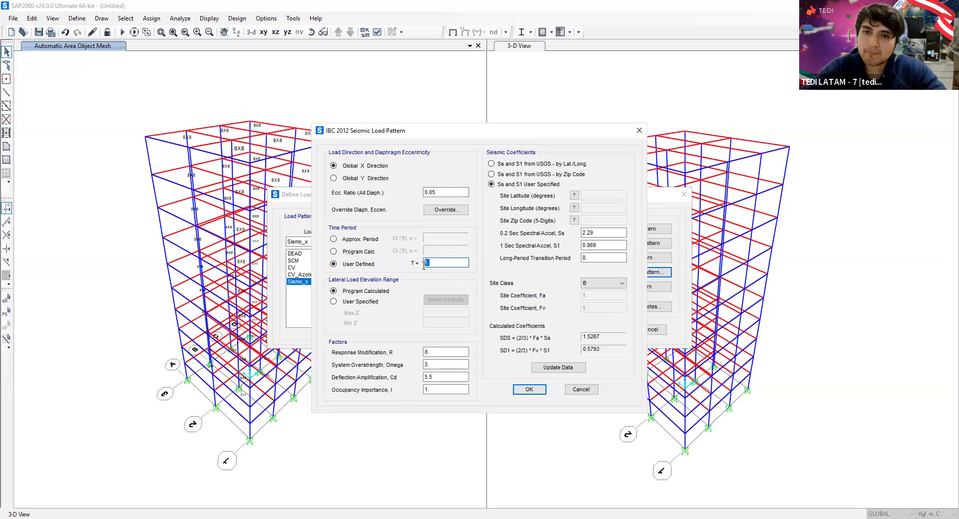
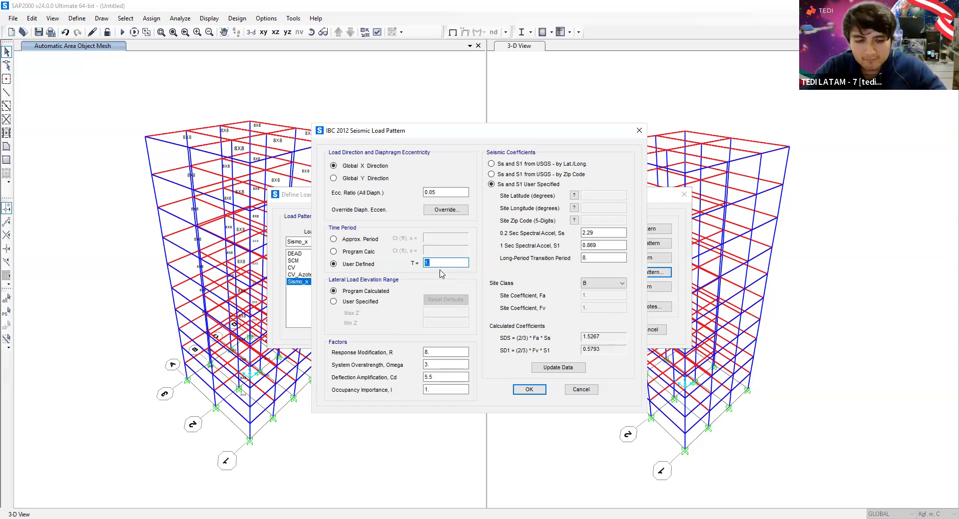
pyautogui.write('1')
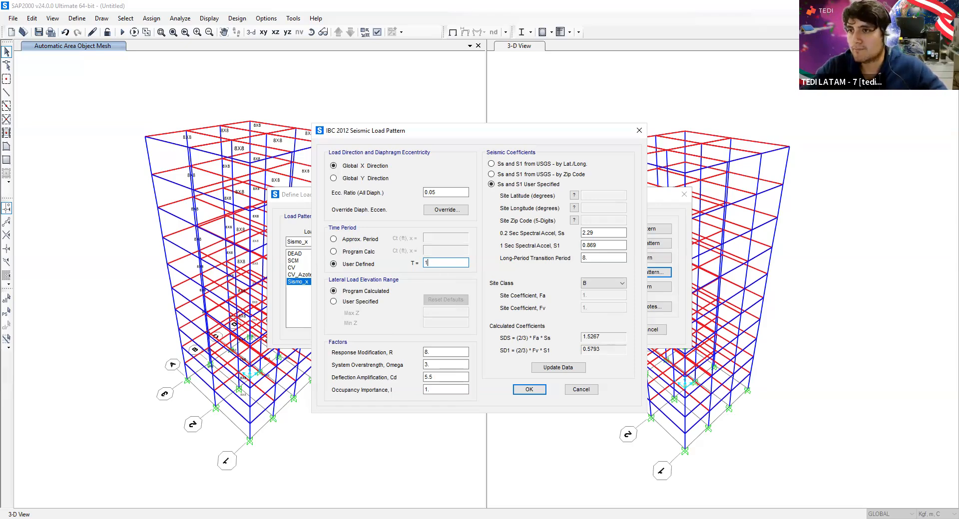
pyautogui.write('10^0.1')
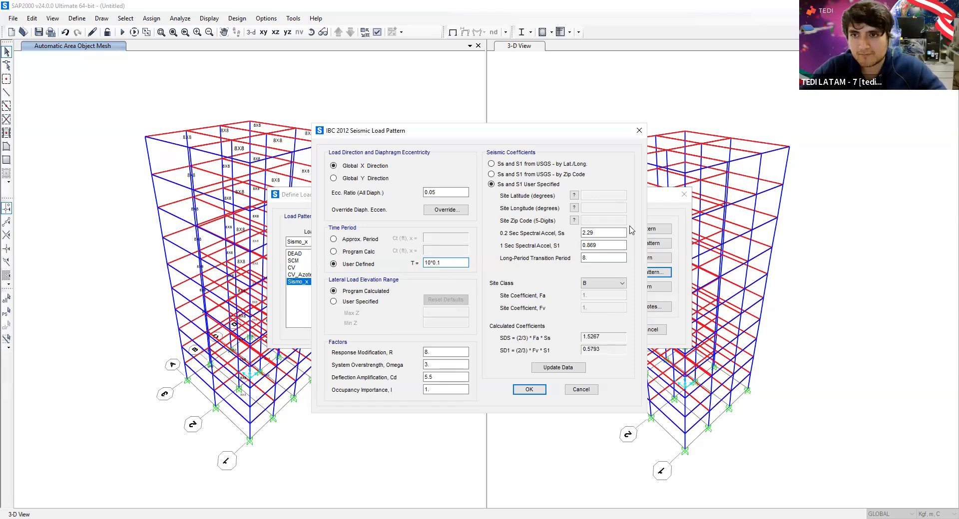
pyautogui.click(615, 258)
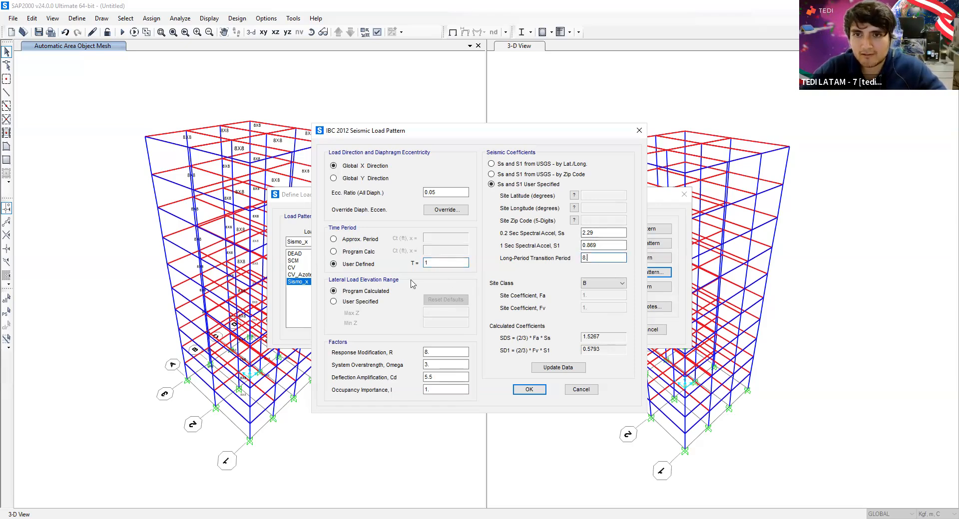
pyautogui.click(440, 264)
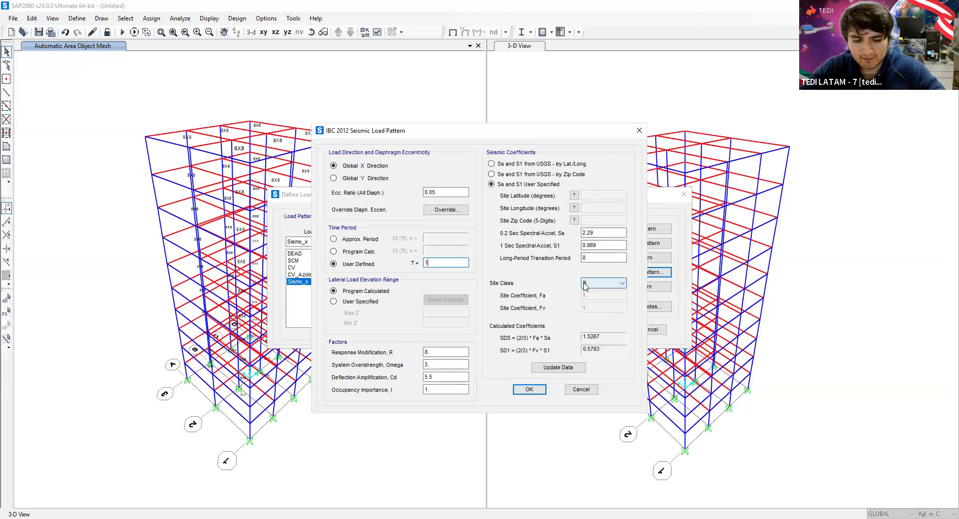
pyautogui.hotkey('alt', 'Tab')
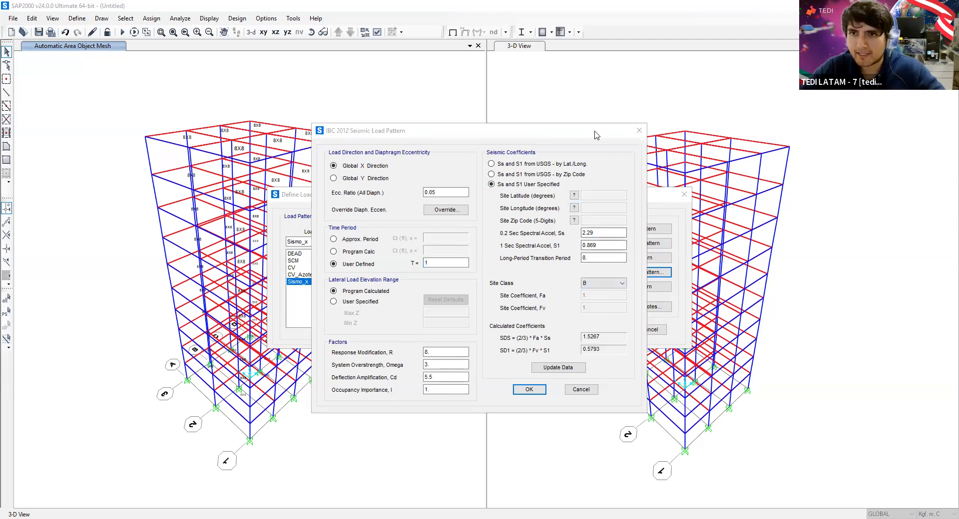
pyautogui.click(596, 135)
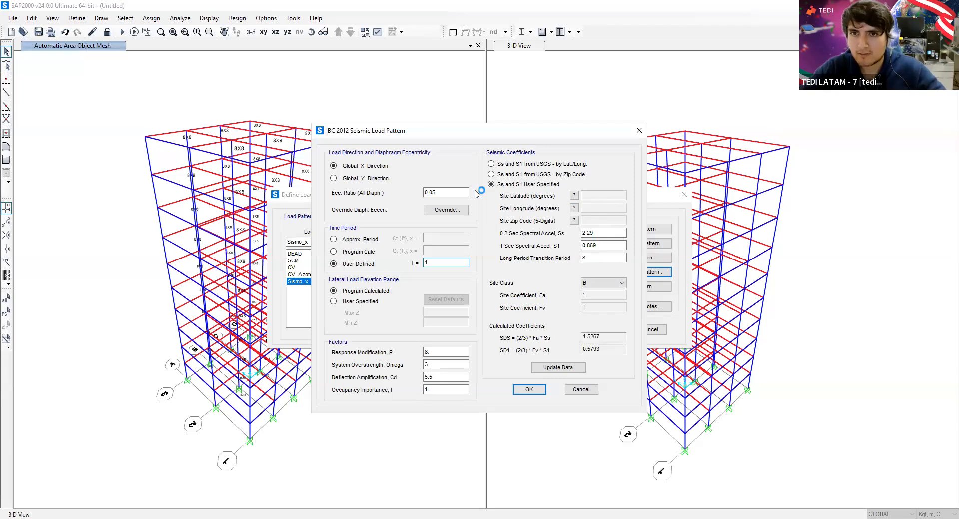
pyautogui.press('super+shift+s')
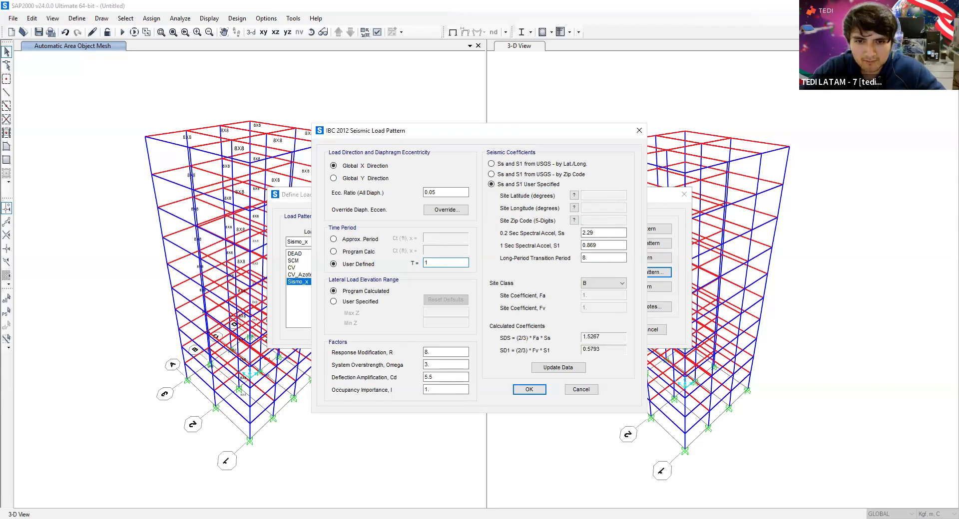
pyautogui.hotkey('alt', 'Tab')
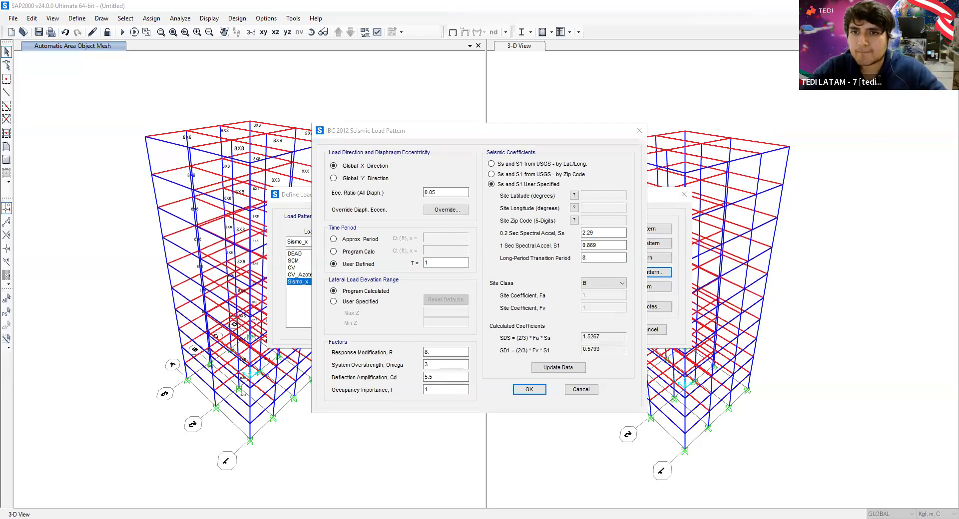
pyautogui.click(505, 265)
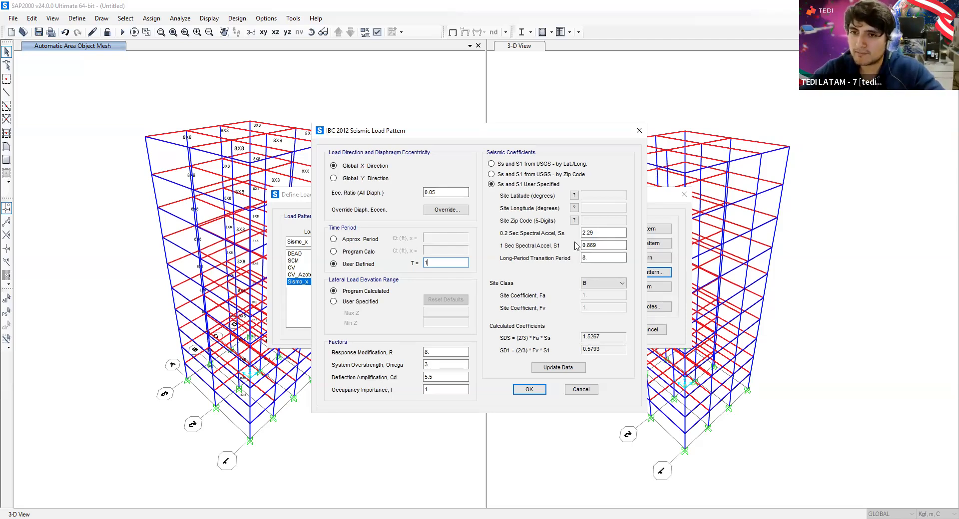
# Step: Accept the seismic settings of Sismo_x and add a copy of that load pattern named Sismo_y
pyautogui.click(528, 390)
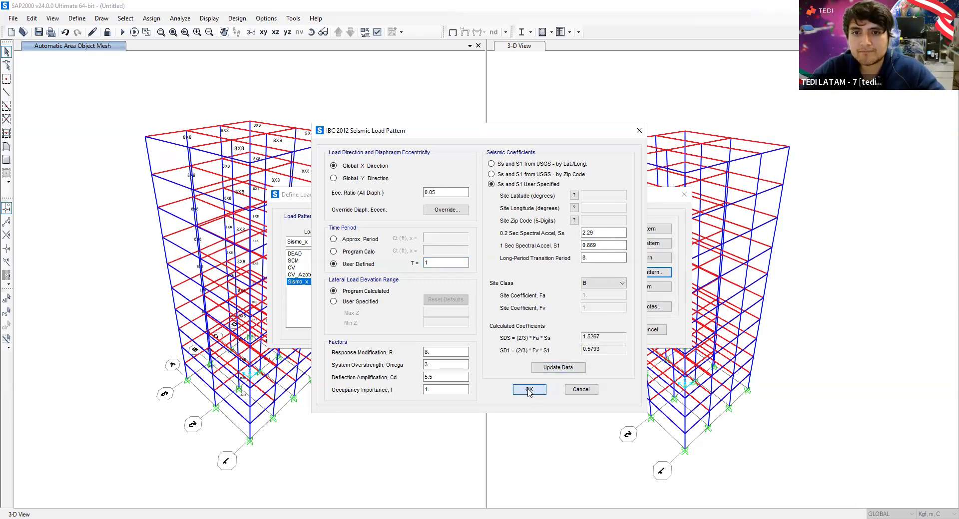
pyautogui.click(528, 390)
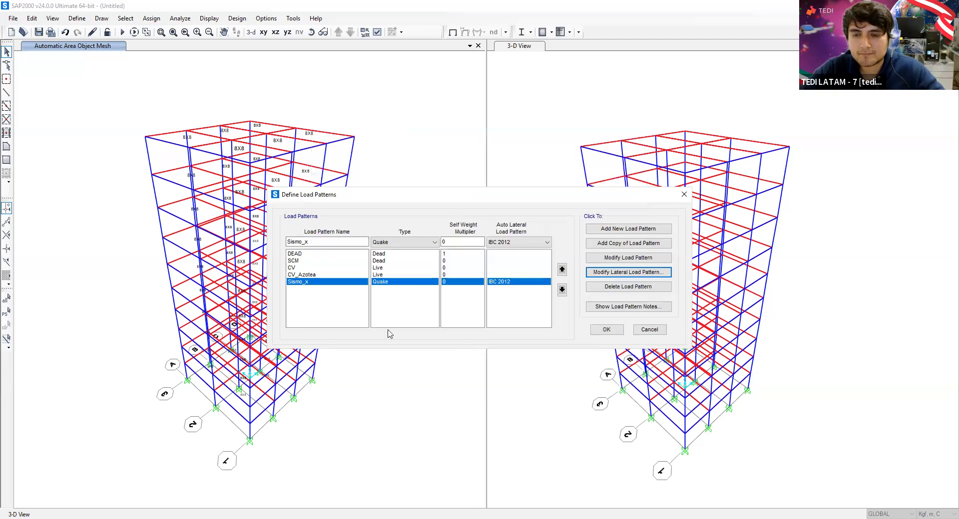
pyautogui.click(507, 282)
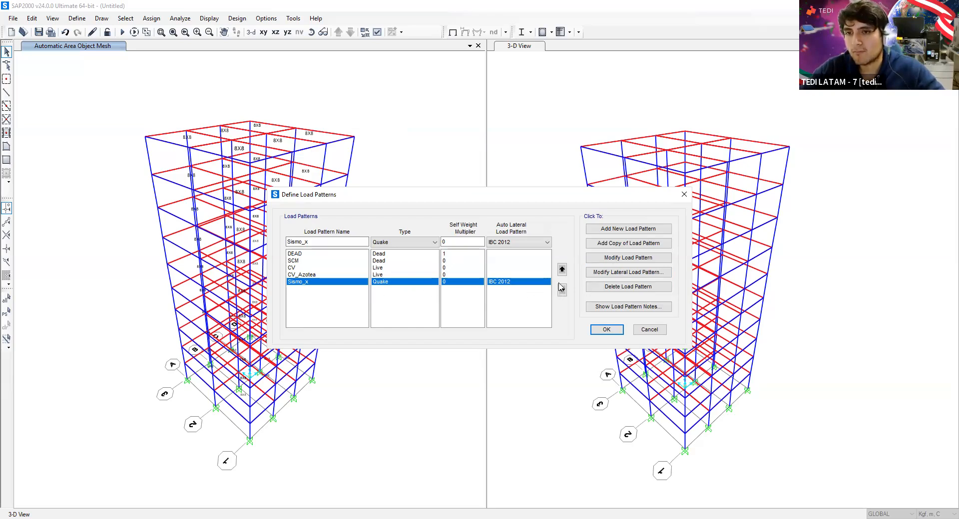
pyautogui.click(634, 246)
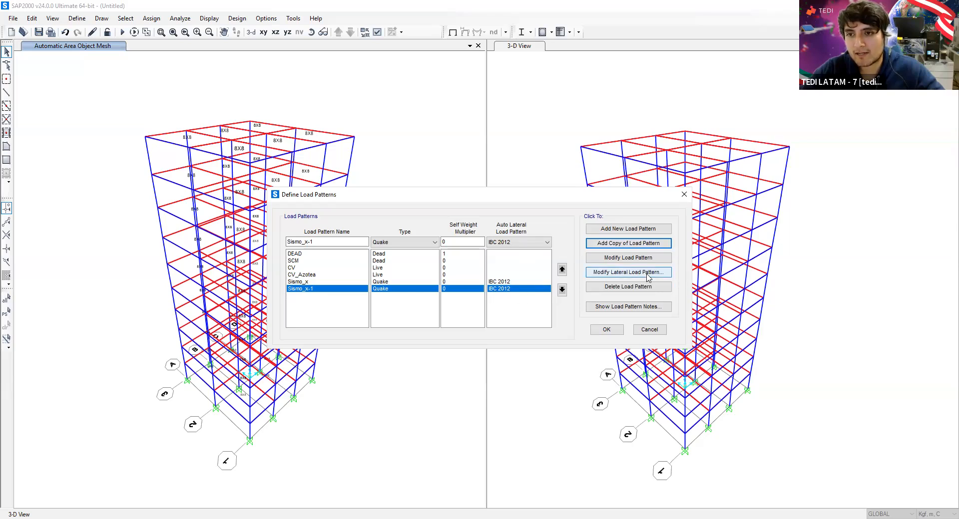
pyautogui.moveTo(305, 242); pyautogui.dragTo(331, 240)
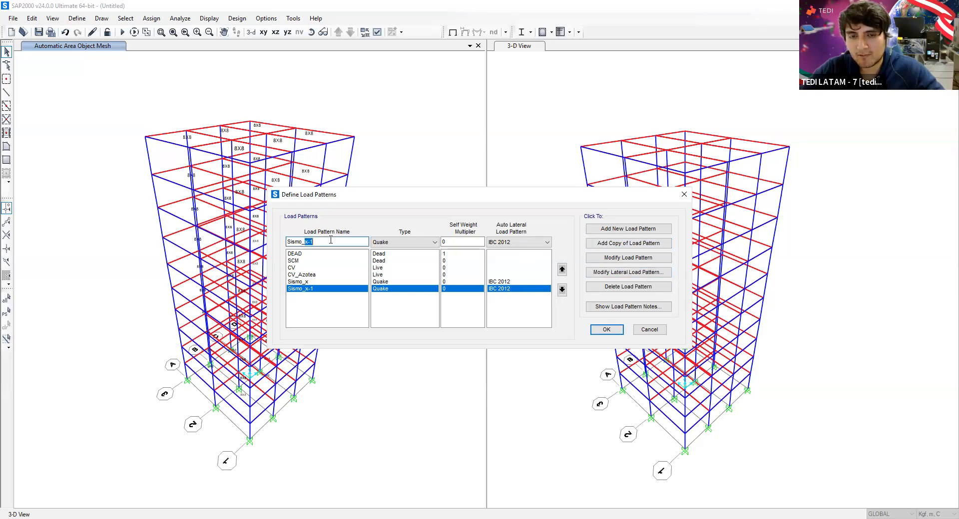
pyautogui.write('y')
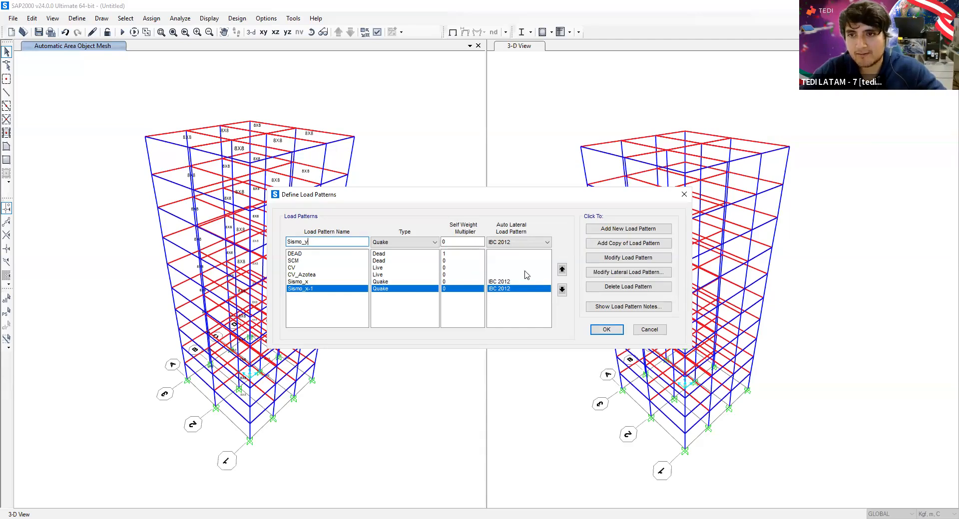
pyautogui.click(632, 258)
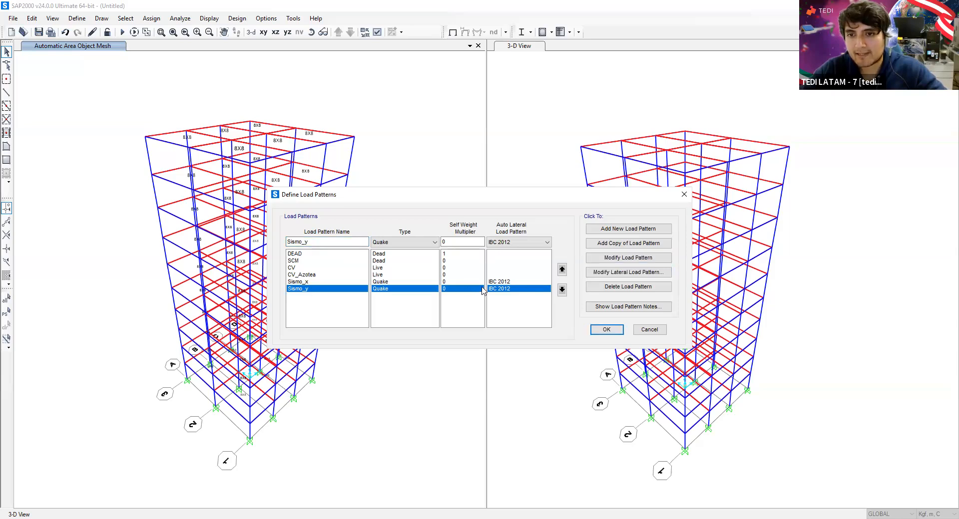
# Step: Set the IBC 2012 load direction of Sismo_y to Global Y and accept the load pattern definitions
pyautogui.click(627, 274)
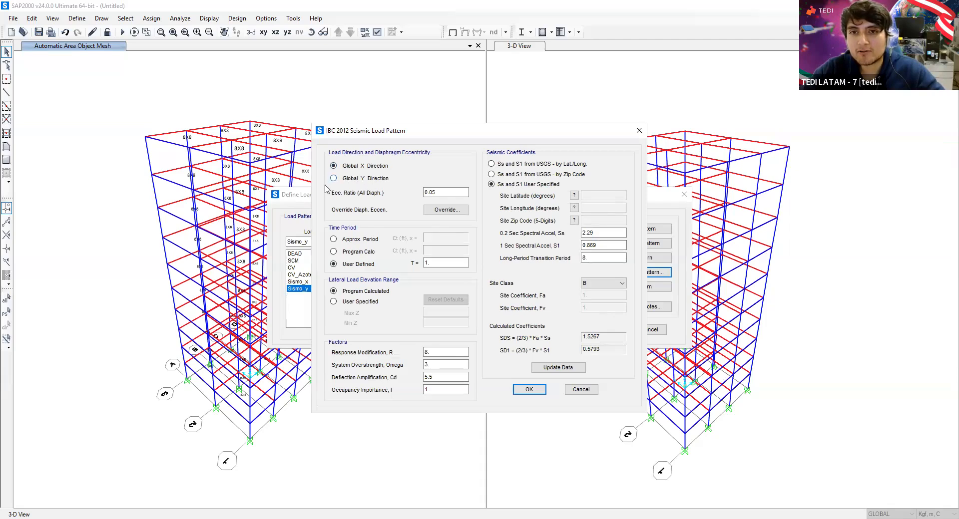
pyautogui.click(344, 178)
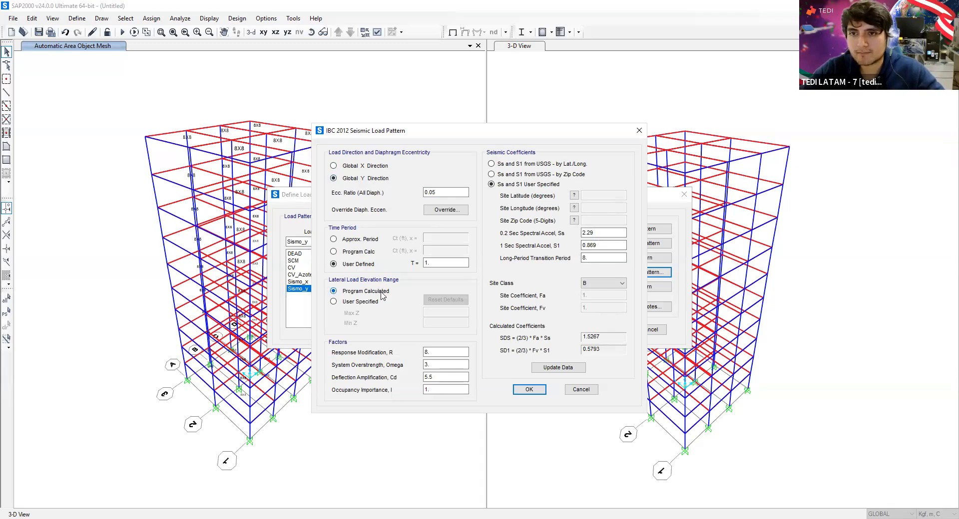
pyautogui.click(530, 389)
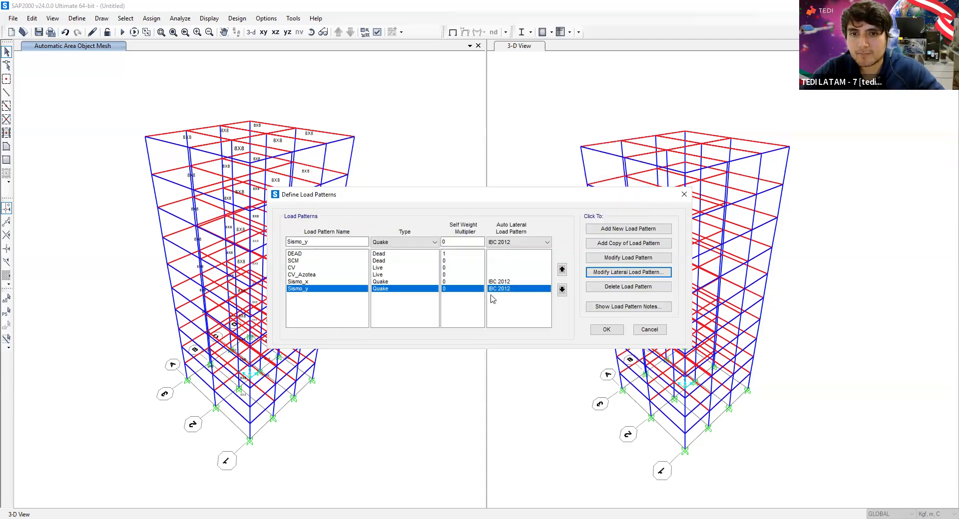
pyautogui.click(509, 282)
pyautogui.click(514, 289)
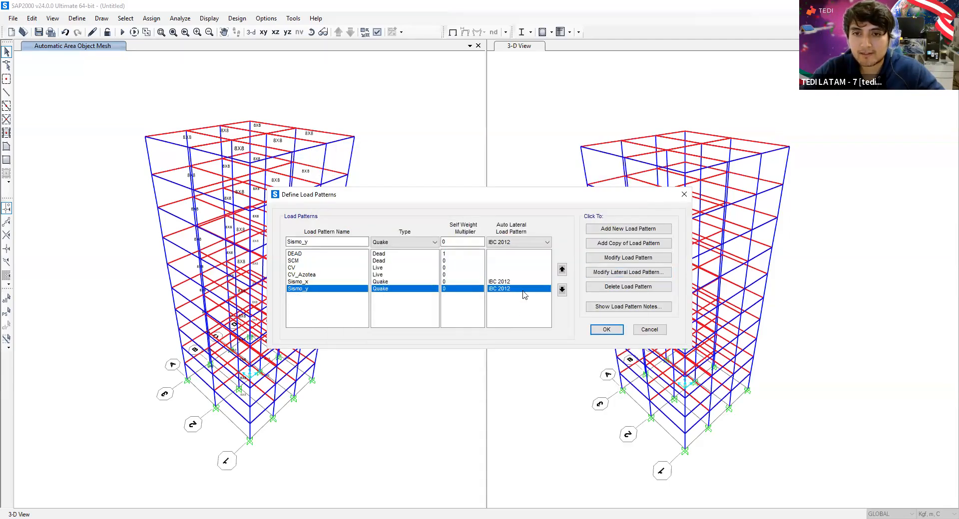
pyautogui.click(518, 282)
pyautogui.click(519, 289)
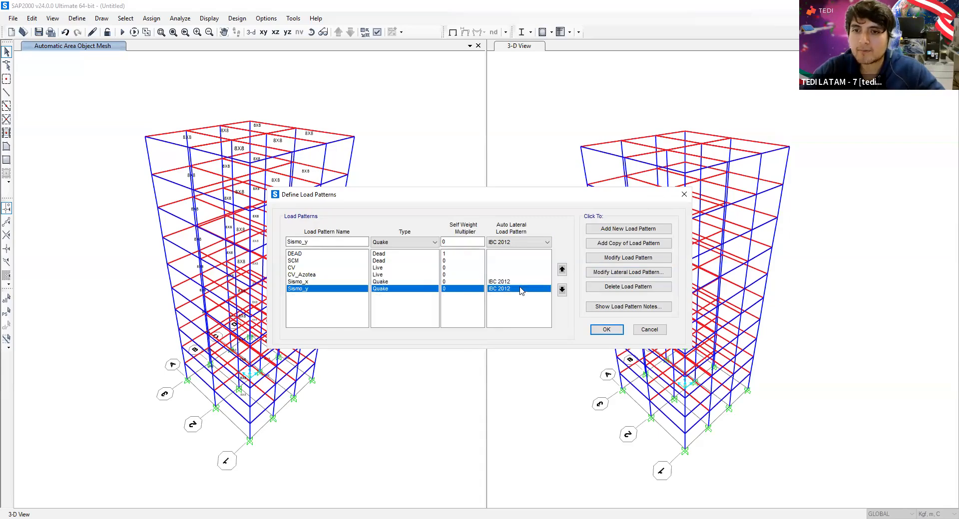
pyautogui.click(519, 282)
pyautogui.click(518, 289)
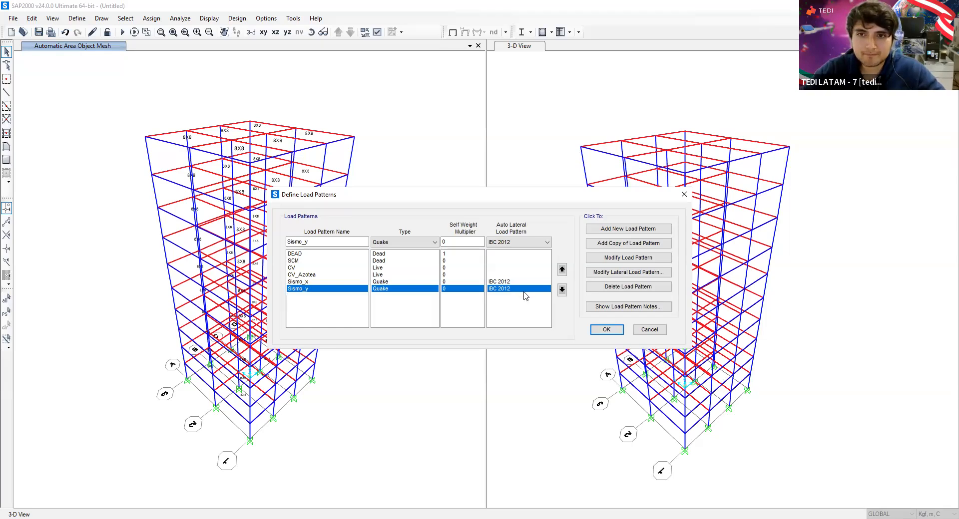
pyautogui.click(607, 330)
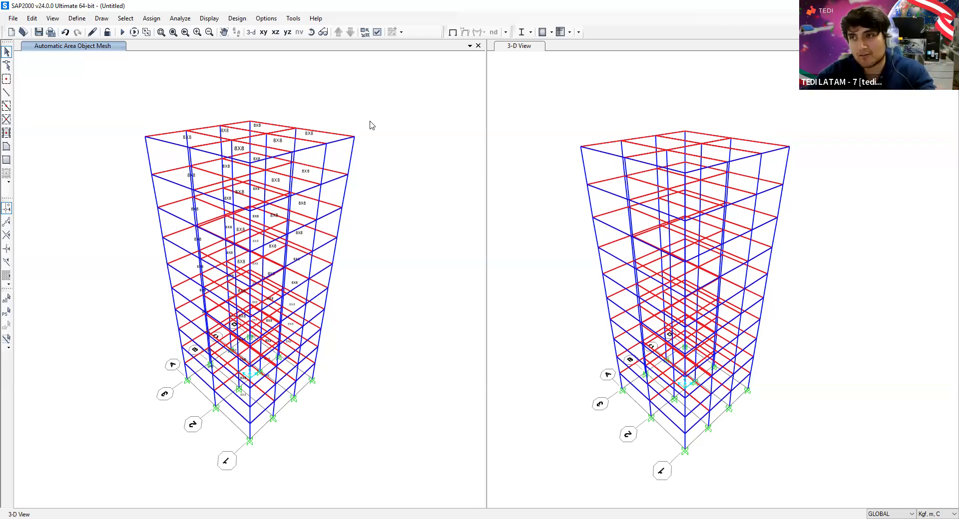
# Step: Restore the previous selection of the slab areas on all stories, with the building viewed from above
pyautogui.click(311, 32)
pyautogui.moveTo(433, 203); pyautogui.dragTo(325, 183)
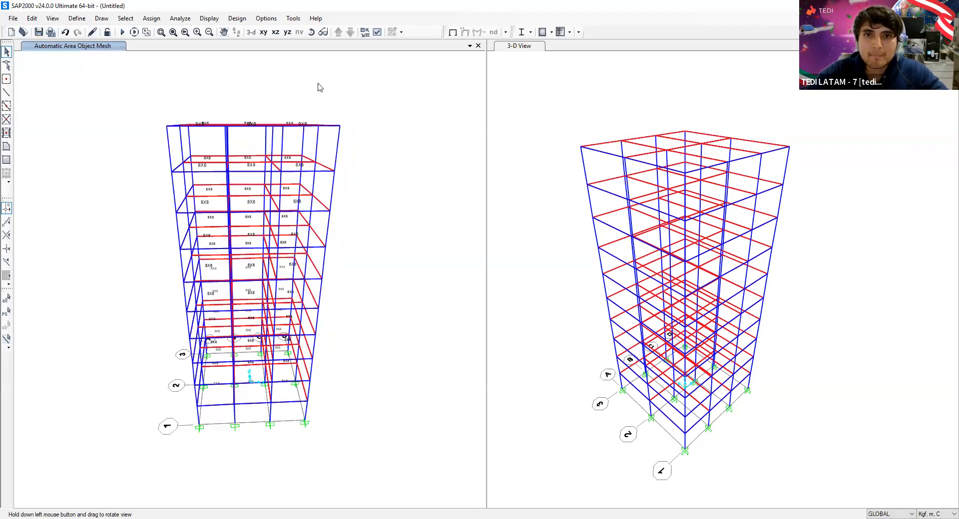
pyautogui.moveTo(376, 111); pyautogui.dragTo(381, 130)
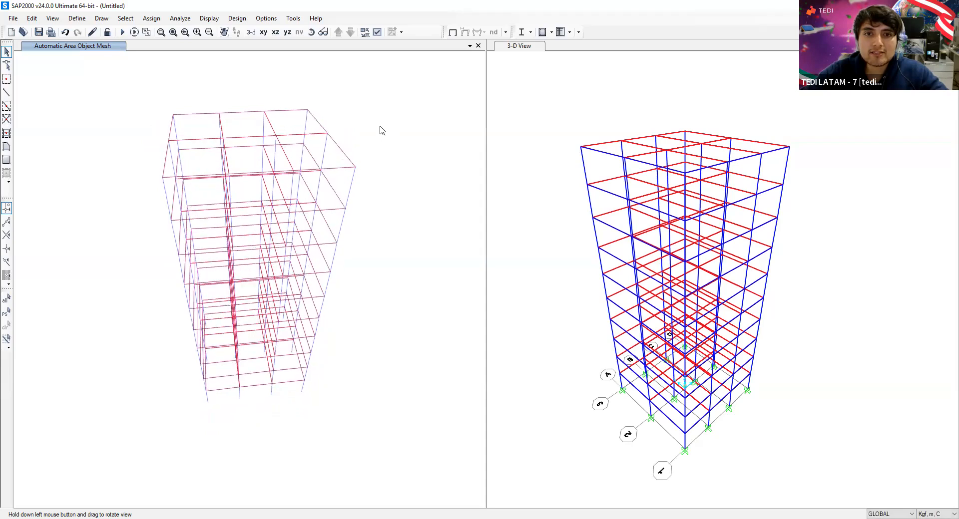
pyautogui.click(7, 313)
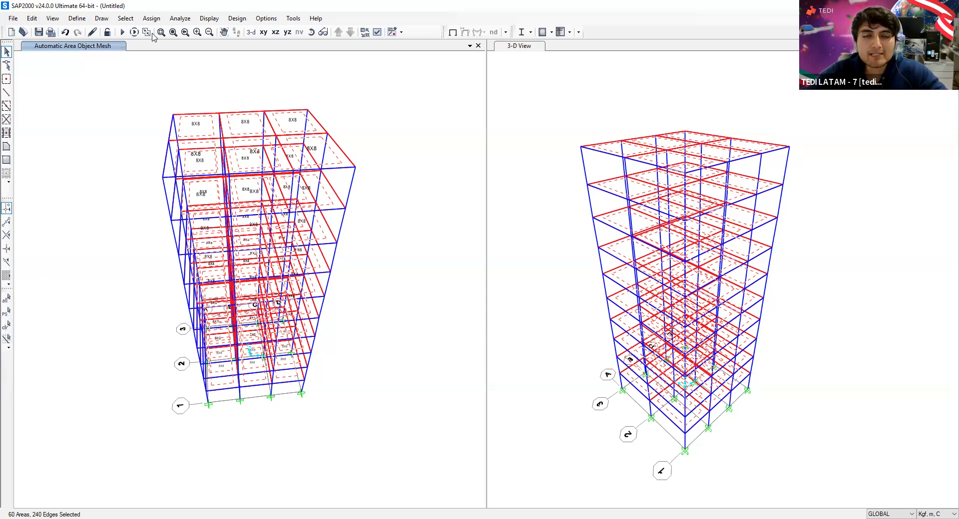
pyautogui.click(144, 18)
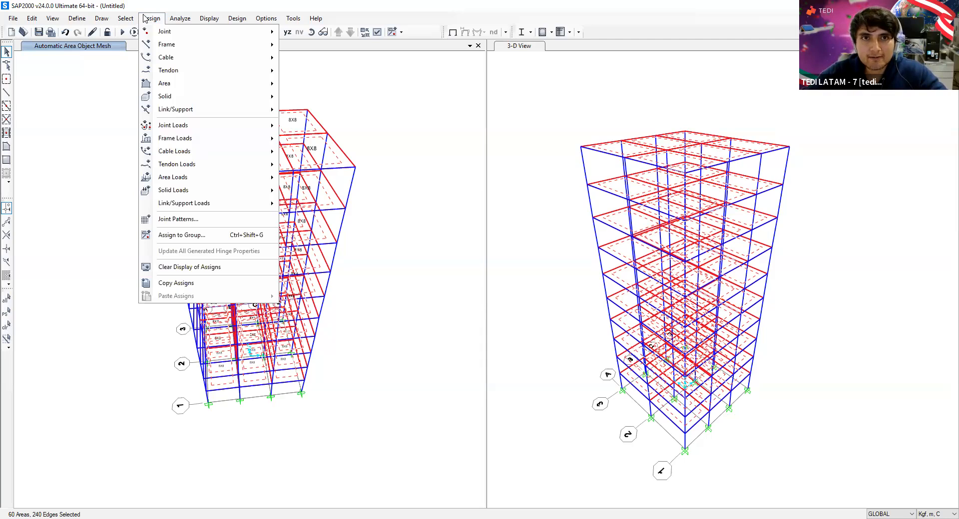
pyautogui.click(145, 19)
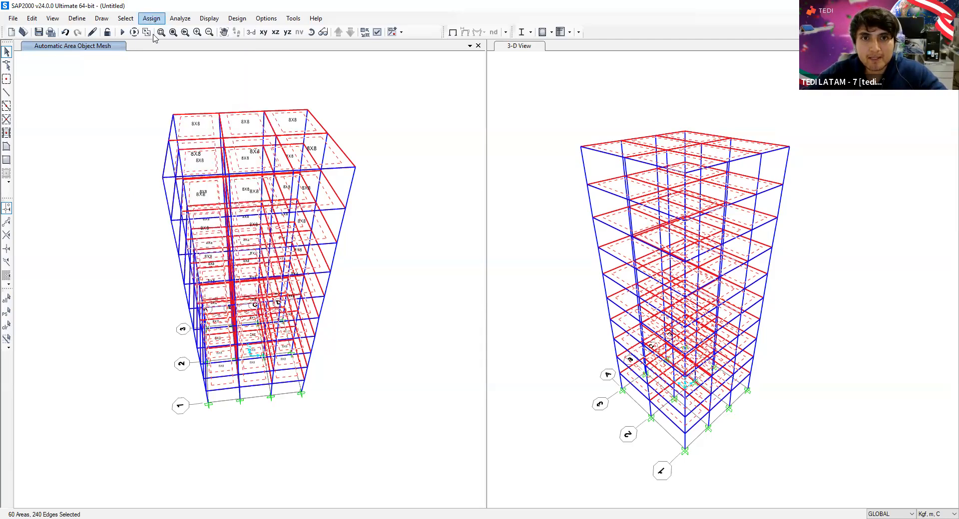
# Step: Remove the six roof slab areas from the selection, keeping the slabs of the lower stories selected
pyautogui.click(196, 129)
pyautogui.click(245, 125)
pyautogui.click(285, 122)
pyautogui.click(290, 158)
pyautogui.click(255, 159)
pyautogui.click(202, 159)
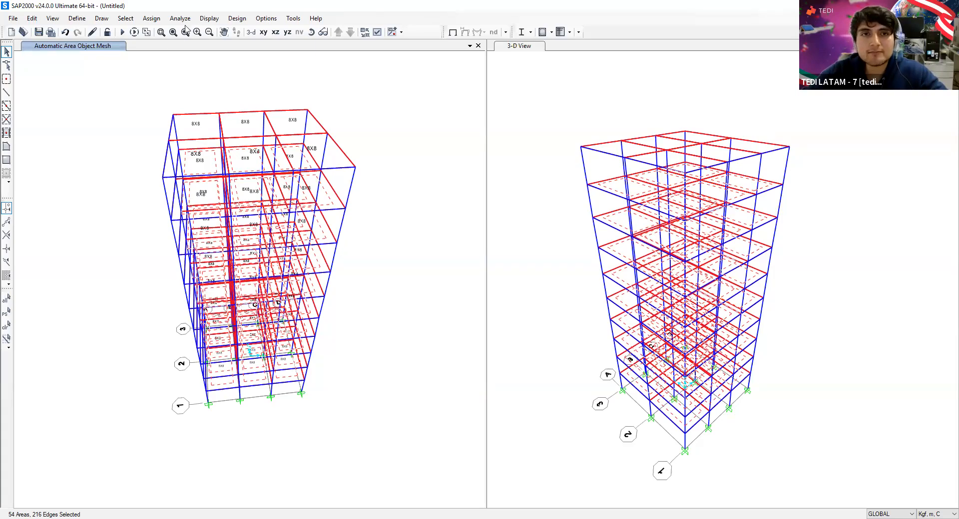
# Step: Assign a uniform shell load of 280 kgf/m² in the Gravity direction to the selected lower-story slabs under load pattern SCM
pyautogui.click(158, 20)
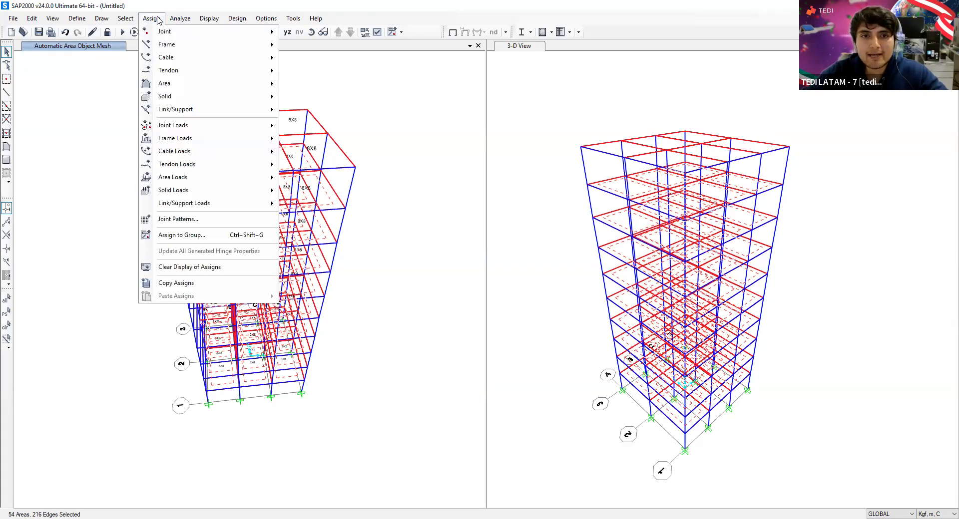
pyautogui.moveTo(167, 181)
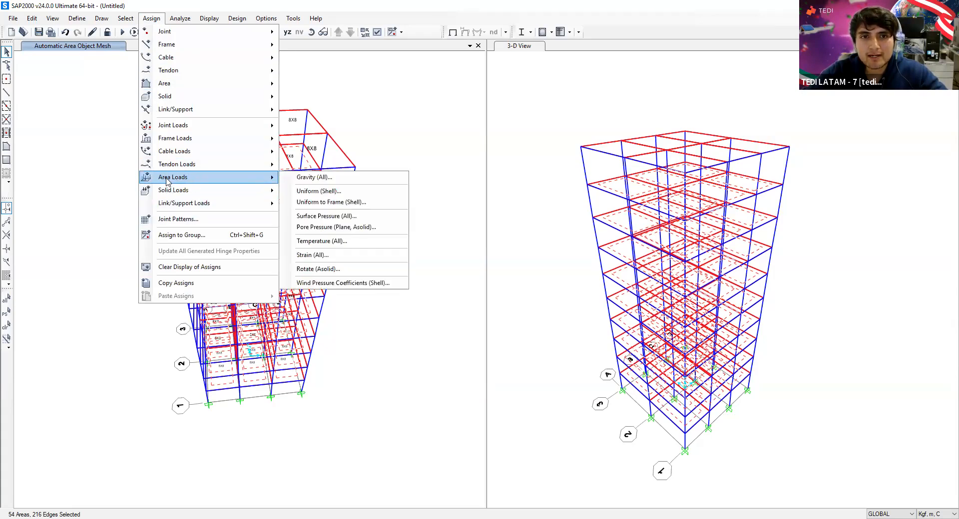
pyautogui.click(367, 193)
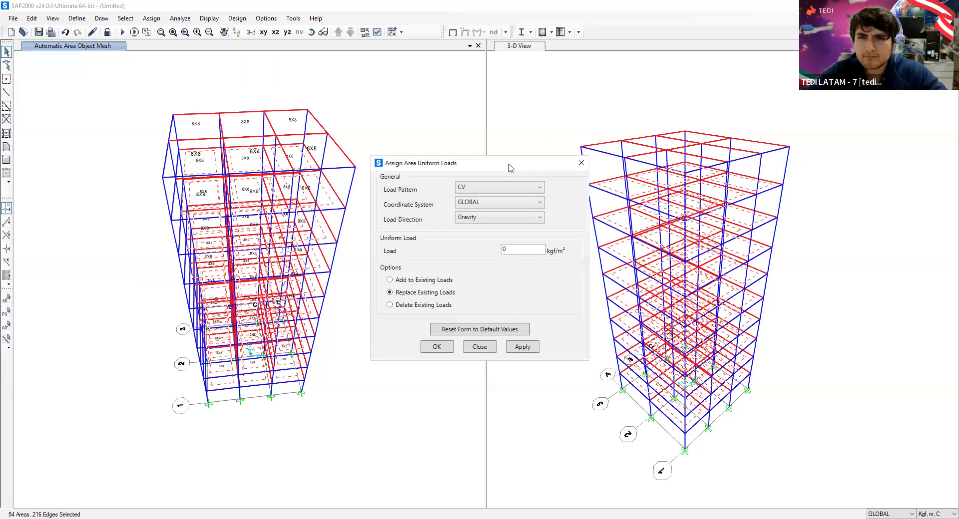
pyautogui.moveTo(510, 167); pyautogui.dragTo(487, 164)
pyautogui.click(472, 185)
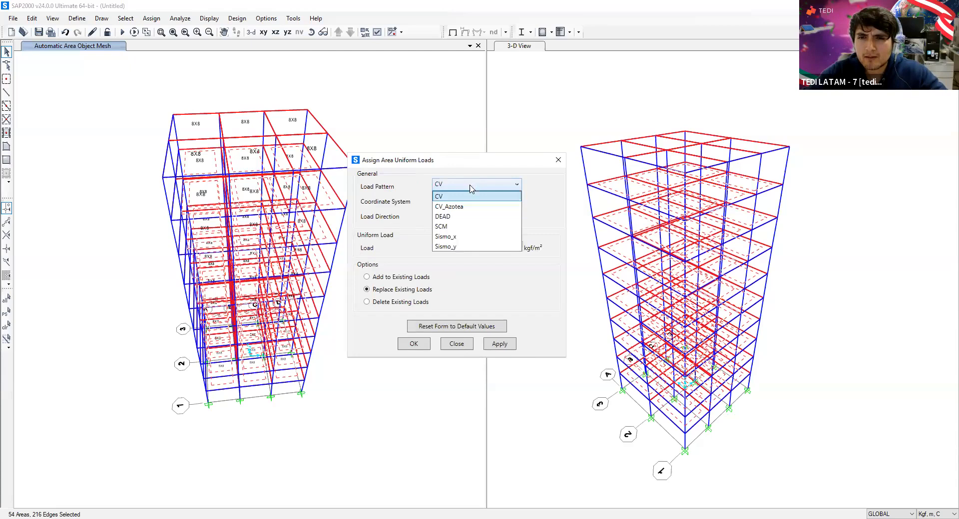
pyautogui.click(499, 231)
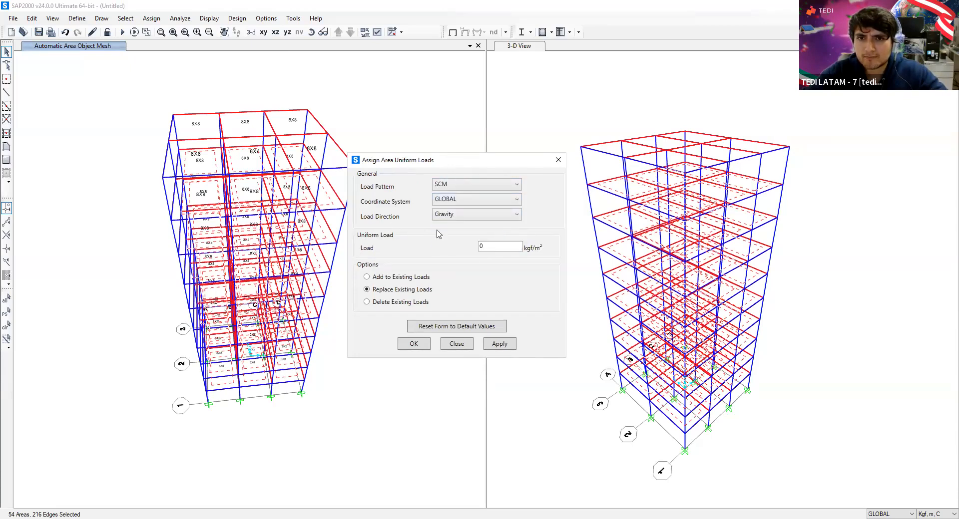
pyautogui.click(460, 216)
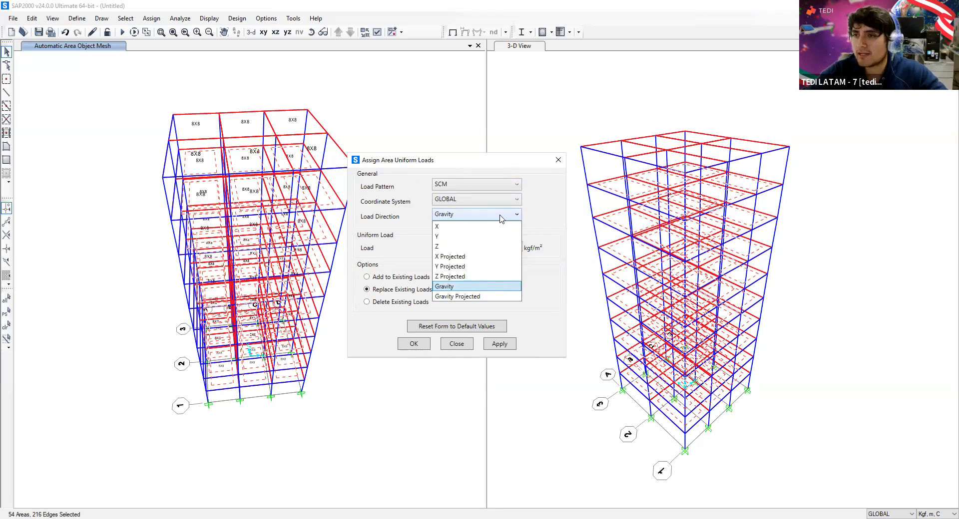
pyautogui.click(483, 218)
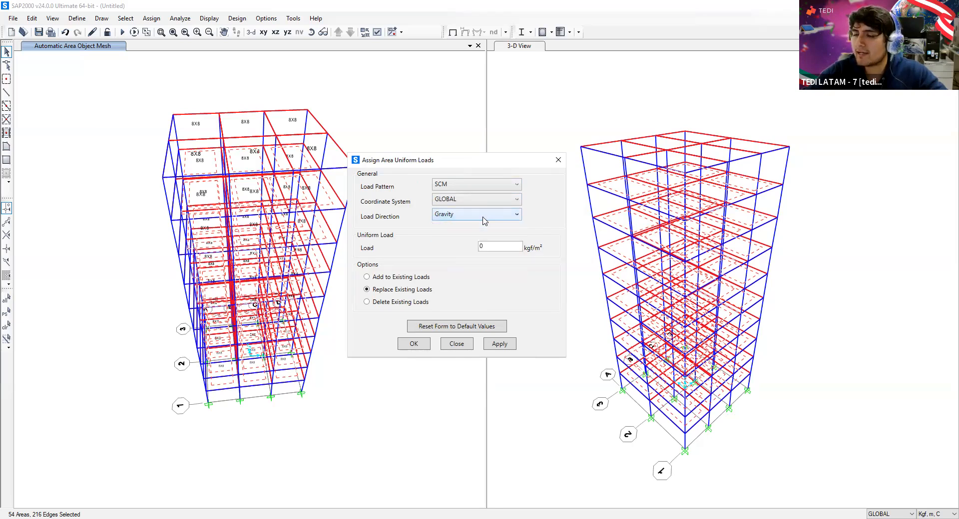
pyautogui.click(499, 246)
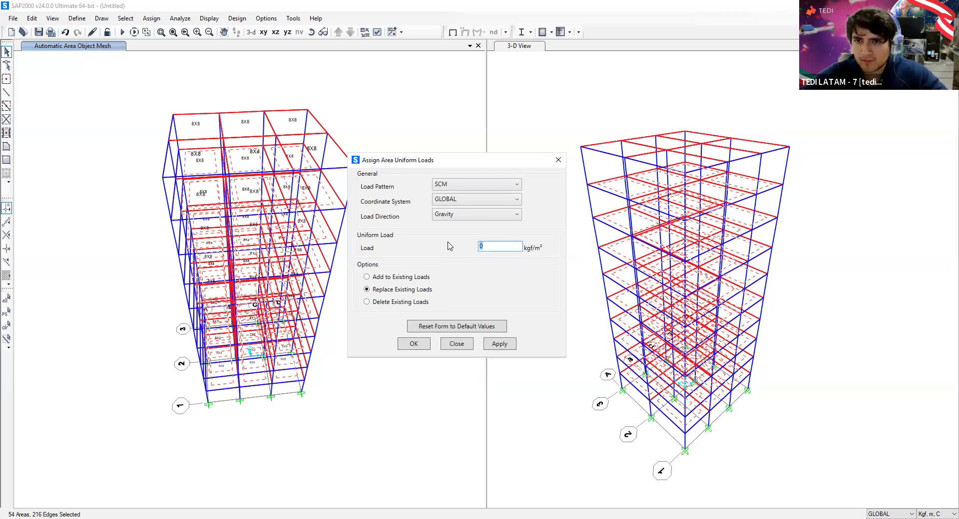
pyautogui.write('280')
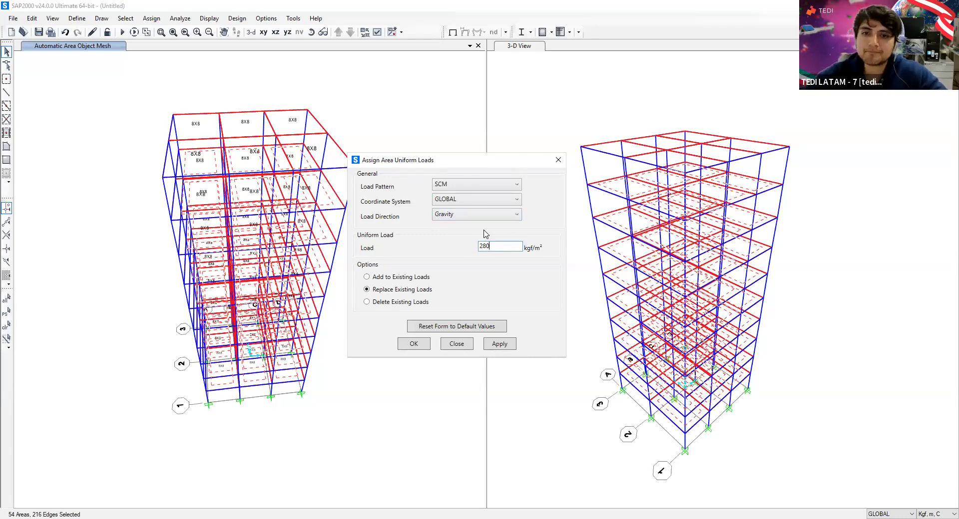
pyautogui.click(500, 344)
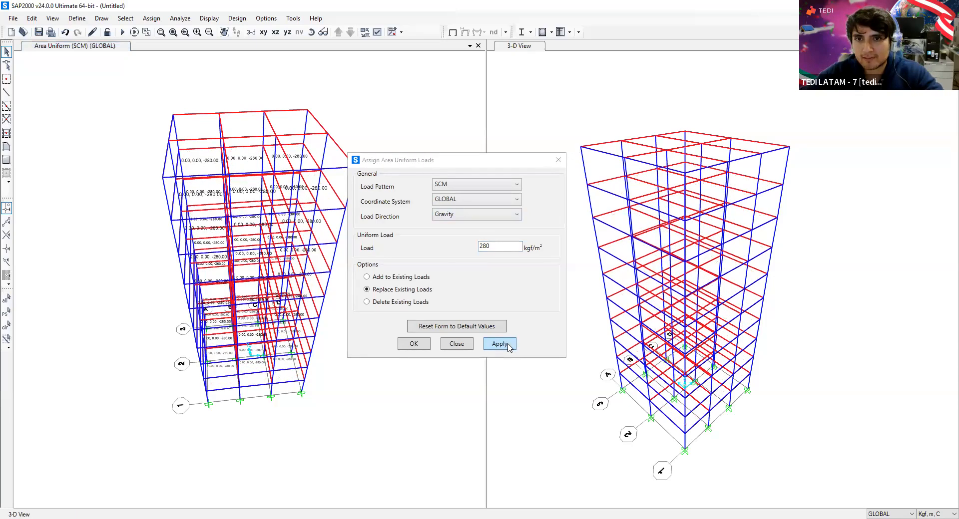
# Step: Reselect the lower-story slabs and apply a uniform gravity load of 250 kgf/m² to them under load pattern CV
pyautogui.click(5, 315)
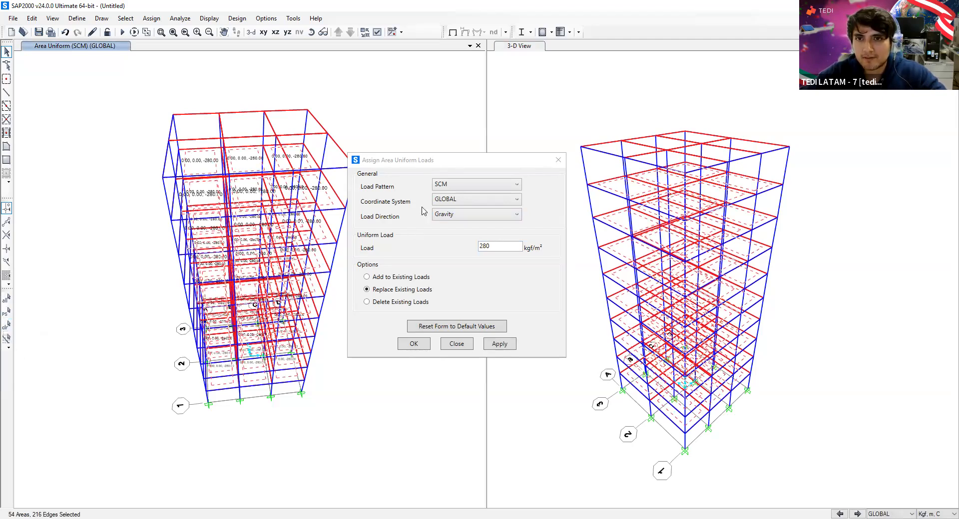
pyautogui.click(514, 185)
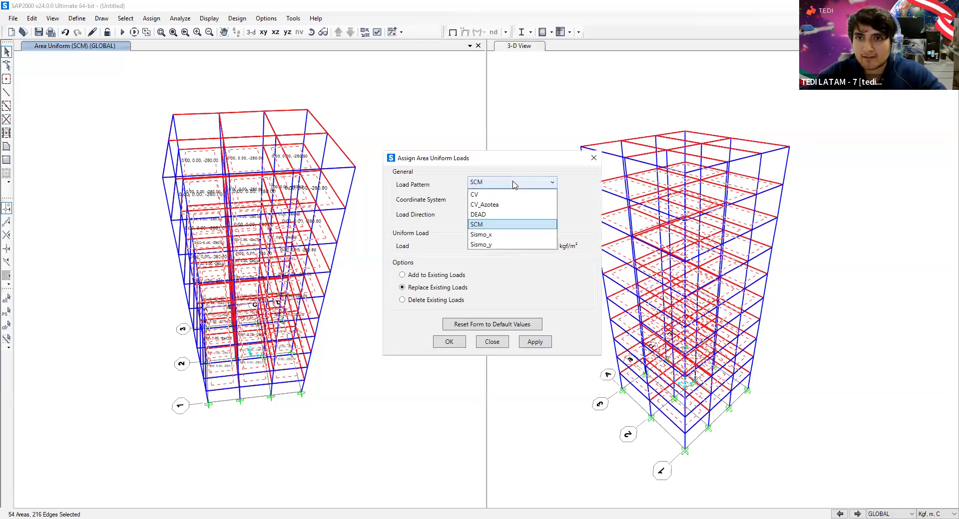
pyautogui.click(485, 194)
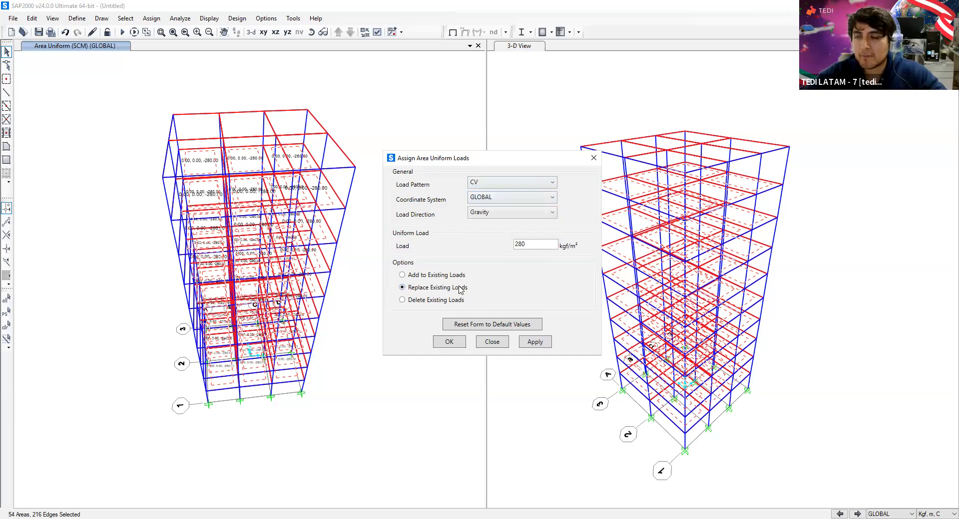
pyautogui.moveTo(553, 244); pyautogui.dragTo(481, 245)
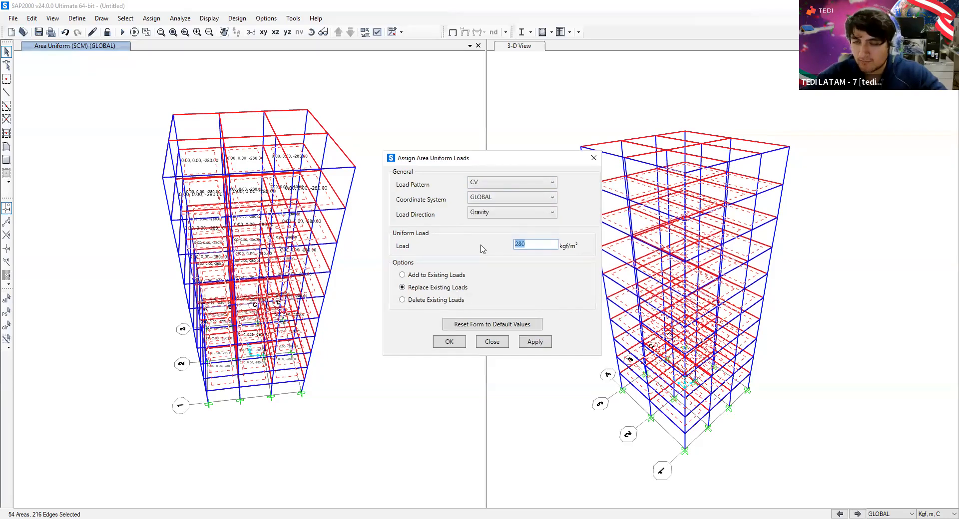
pyautogui.write('250')
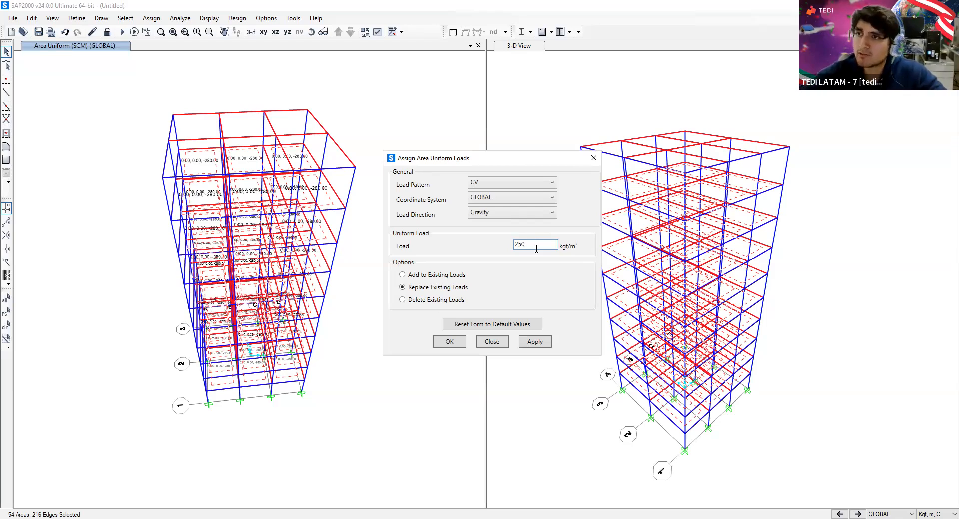
pyautogui.moveTo(534, 243); pyautogui.dragTo(475, 235)
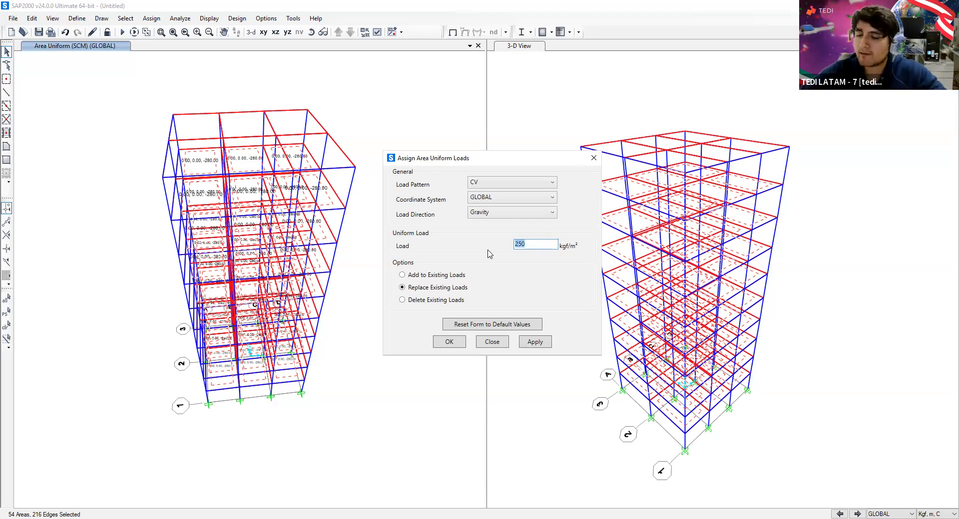
pyautogui.click(541, 245)
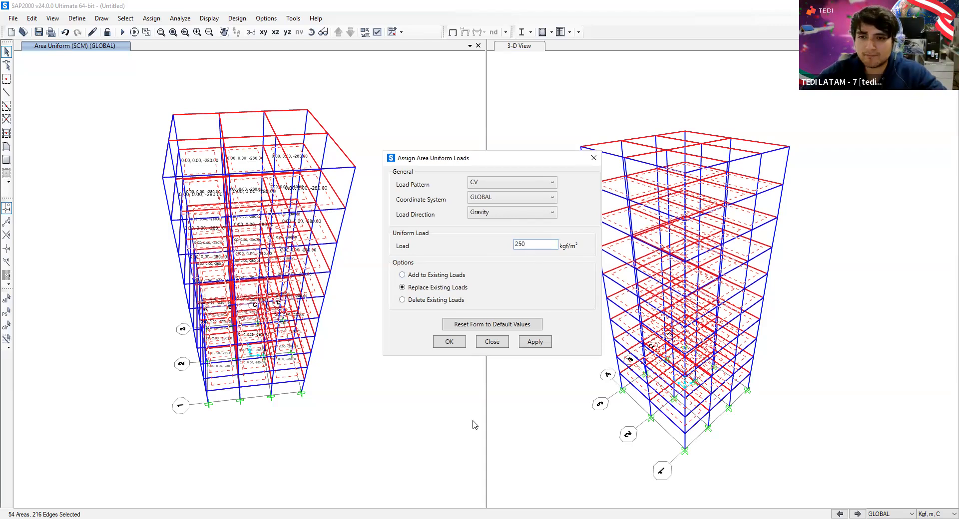
pyautogui.click(532, 342)
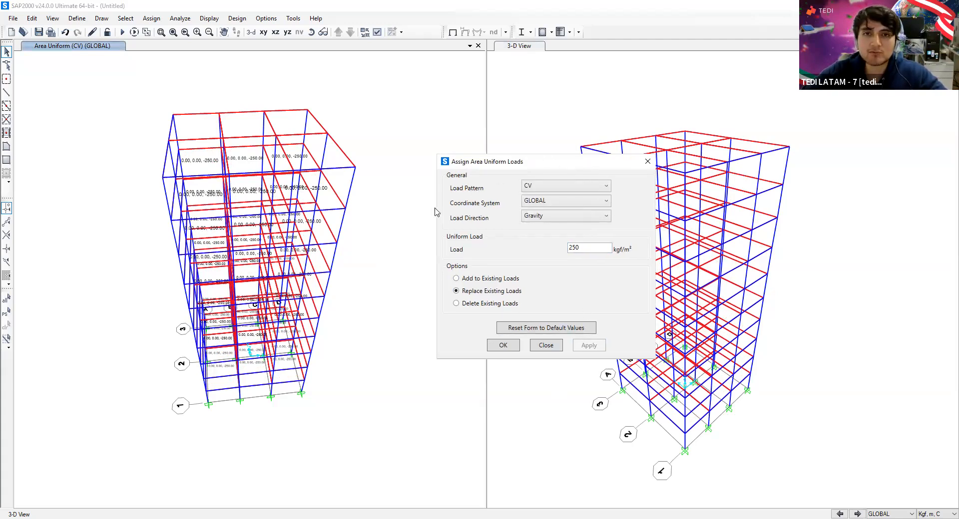
# Step: Select the six slab areas of the roof level
pyautogui.moveTo(280, 105); pyautogui.dragTo(274, 160, button='middle')
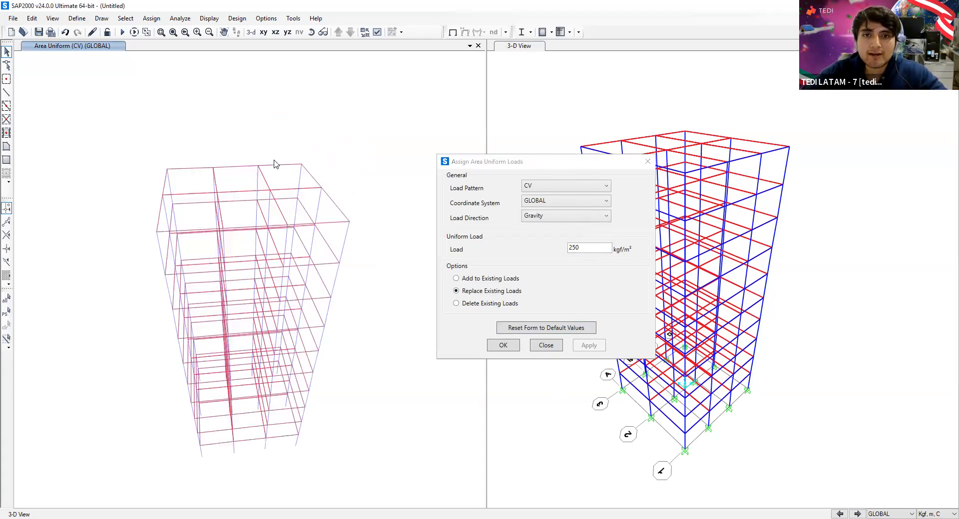
pyautogui.click(311, 32)
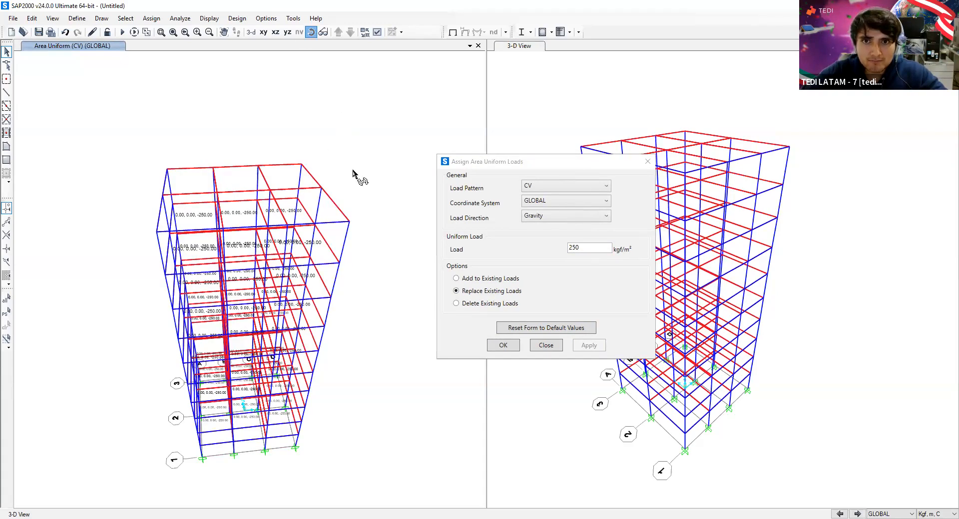
pyautogui.moveTo(362, 181); pyautogui.dragTo(384, 145)
pyautogui.click(239, 125)
pyautogui.click(281, 125)
pyautogui.click(280, 121)
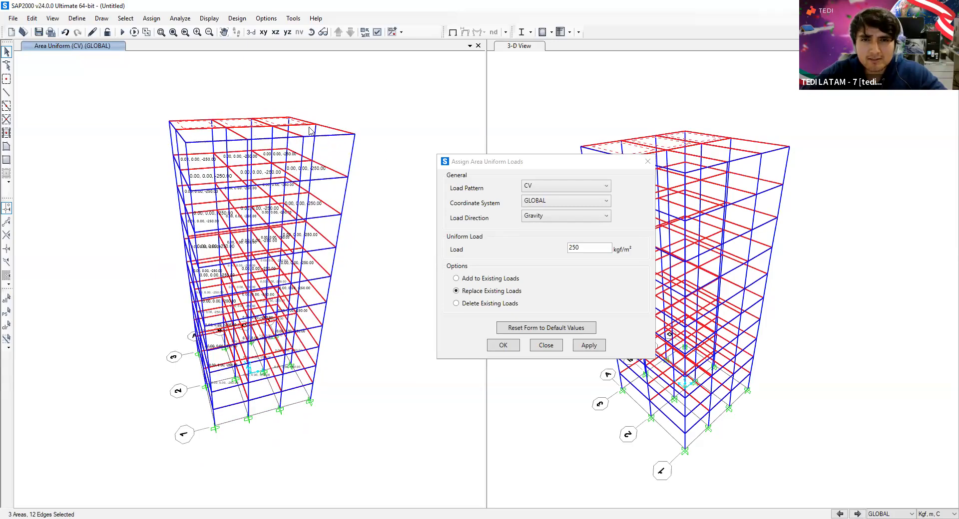
pyautogui.click(320, 130)
pyautogui.click(258, 135)
pyautogui.click(206, 135)
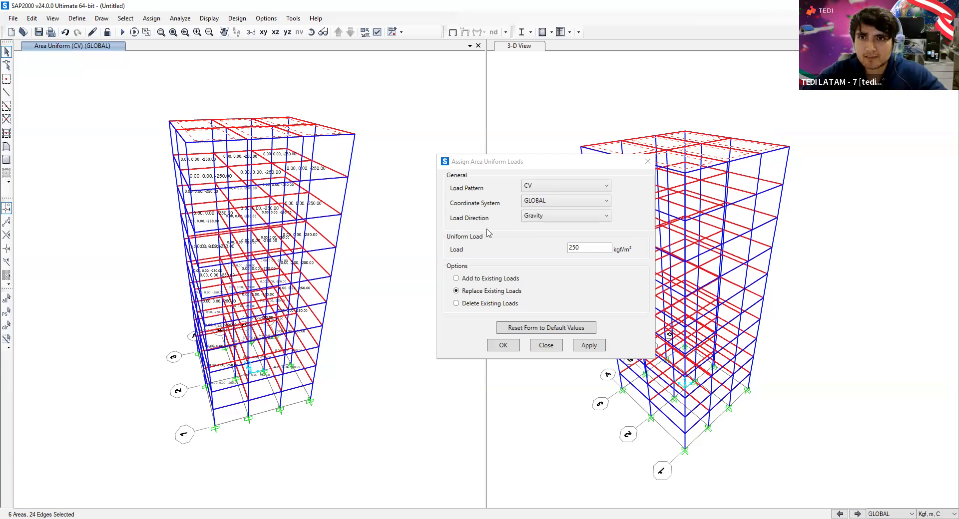
# Step: Apply a uniform gravity load of 230 kgf/m² to the roof slabs under load pattern SCM
pyautogui.click(561, 189)
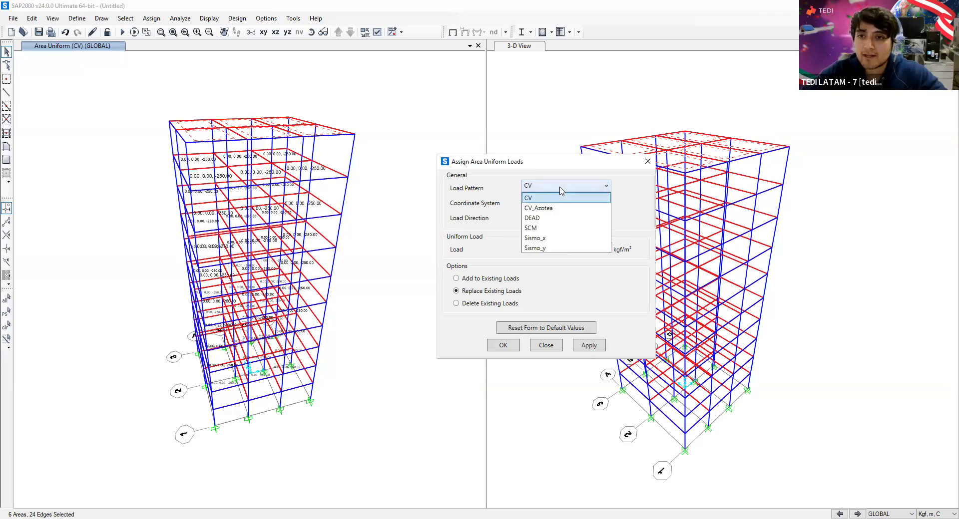
pyautogui.click(531, 228)
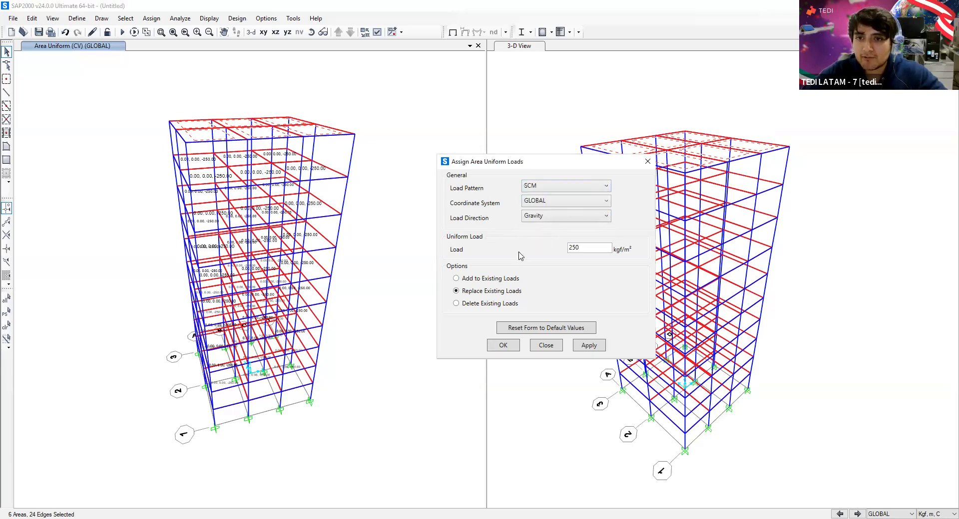
pyautogui.doubleClick(574, 247)
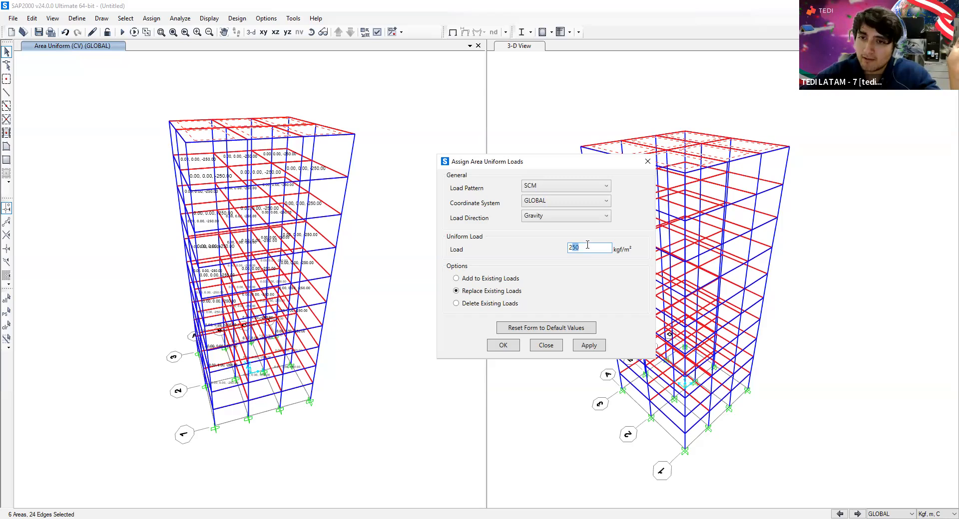
pyautogui.write('240')
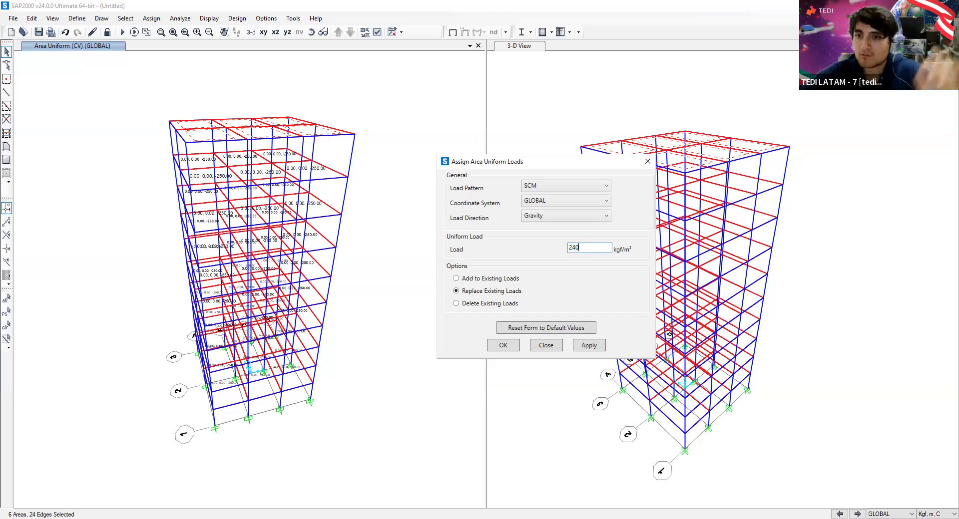
pyautogui.press('BackSpace')
pyautogui.press('BackSpace')
pyautogui.write('3.0')
pyautogui.press('BackSpace')
pyautogui.press('BackSpace')
pyautogui.write('0')
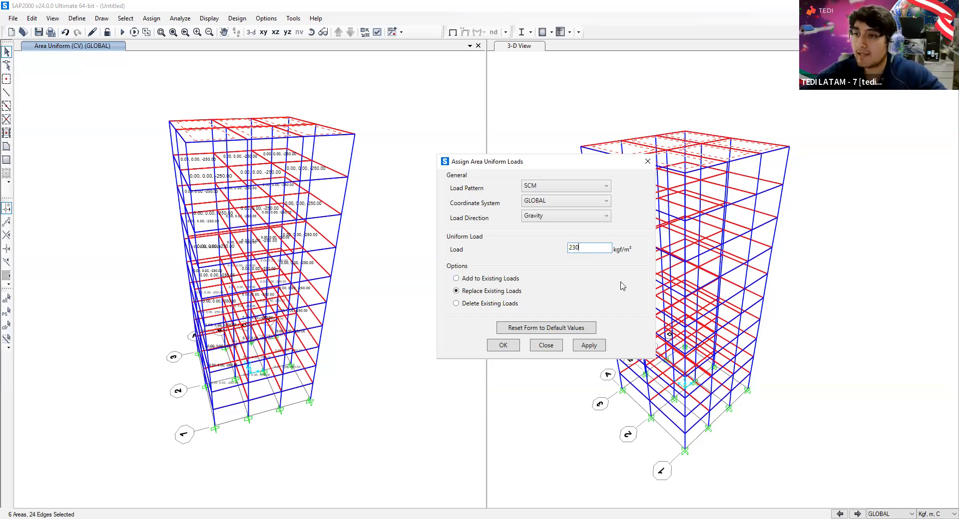
pyautogui.click(588, 345)
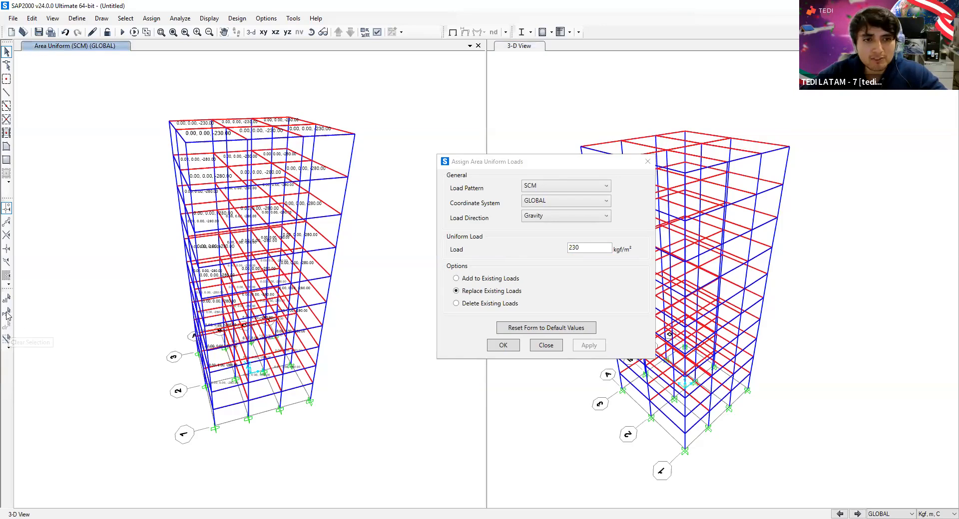
# Step: Reselect the roof slabs, apply a uniform gravity load of 100 kgf/m² under load pattern CV_Azotea, and finish the area load assignment
pyautogui.click(5, 313)
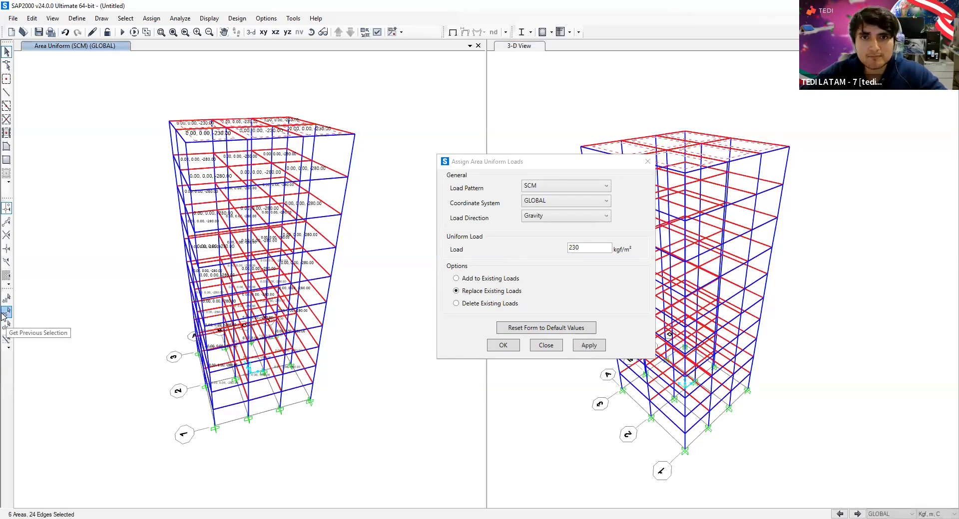
pyautogui.click(544, 187)
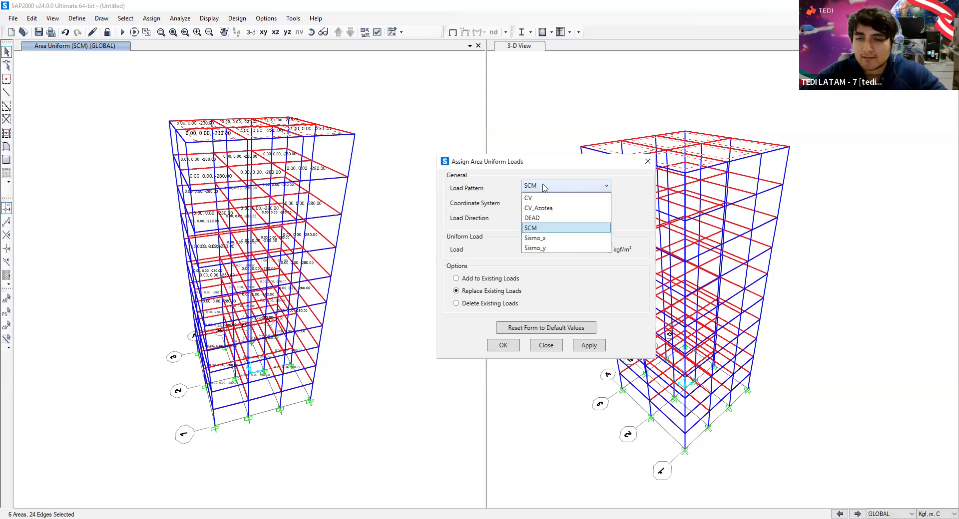
pyautogui.click(537, 213)
pyautogui.moveTo(596, 249); pyautogui.dragTo(555, 250)
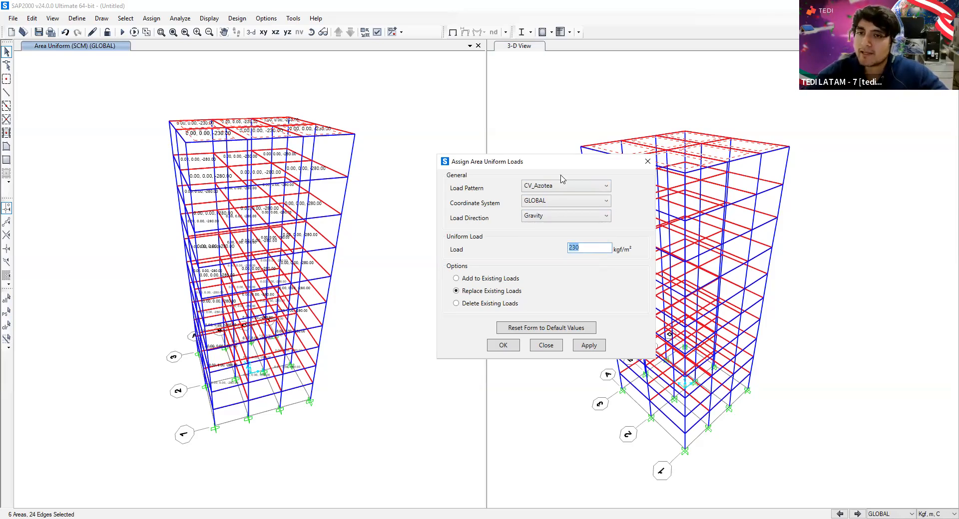
pyautogui.moveTo(559, 165); pyautogui.dragTo(508, 167)
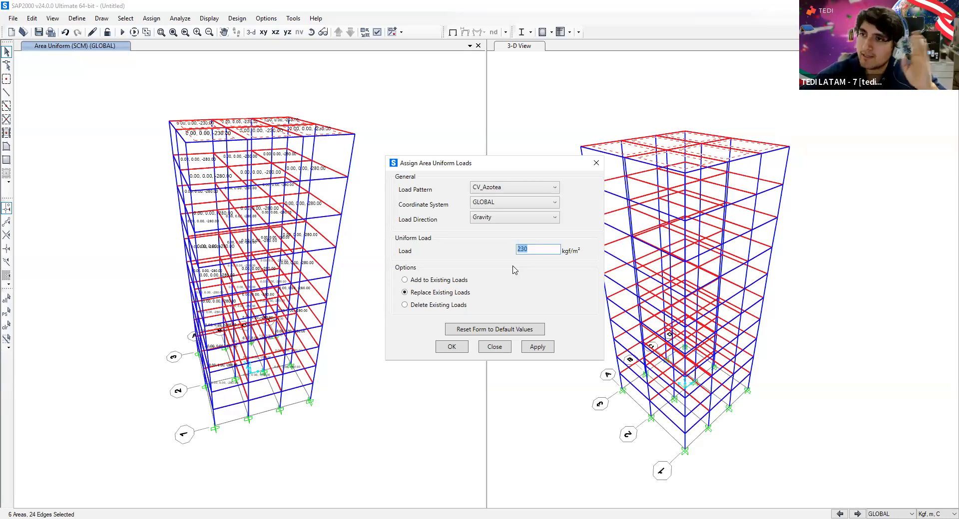
pyautogui.write('100')
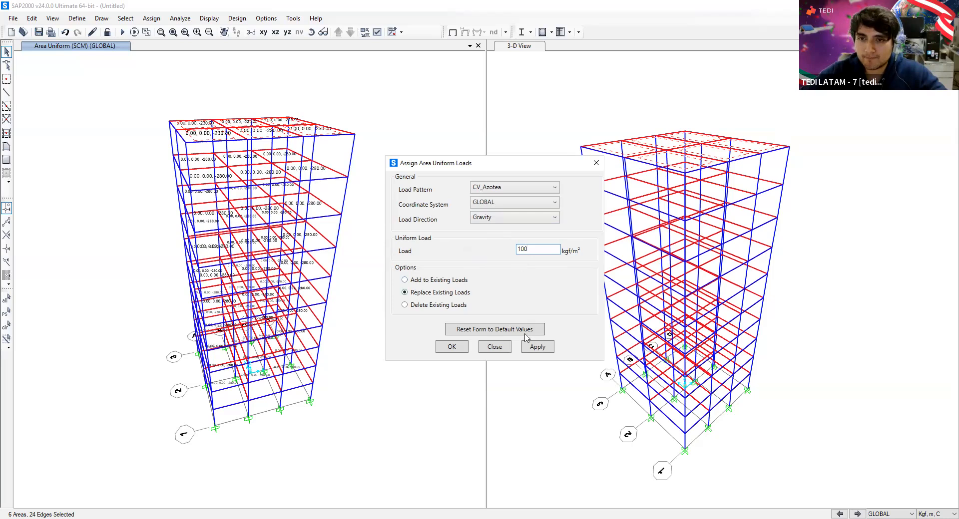
pyautogui.click(546, 351)
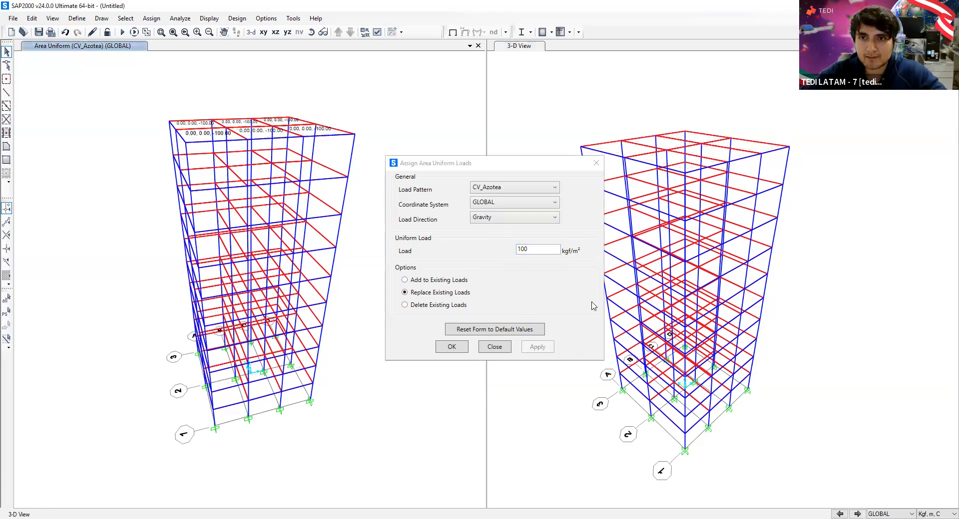
pyautogui.click(450, 351)
pyautogui.click(451, 347)
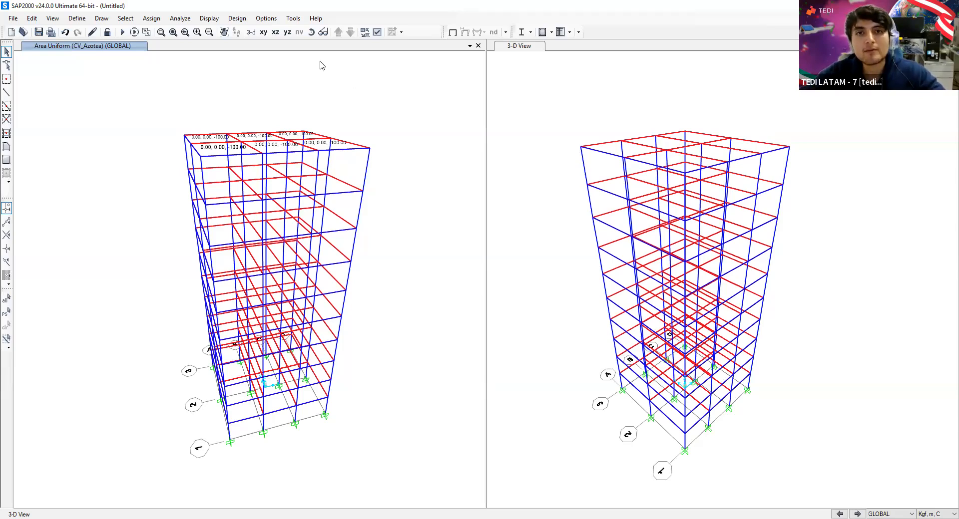
# Step: Edit mass source MSSSRC1 to take mass from specified load patterns only, excluding element self mass and additional mass
pyautogui.click(311, 32)
pyautogui.moveTo(428, 221); pyautogui.dragTo(400, 203)
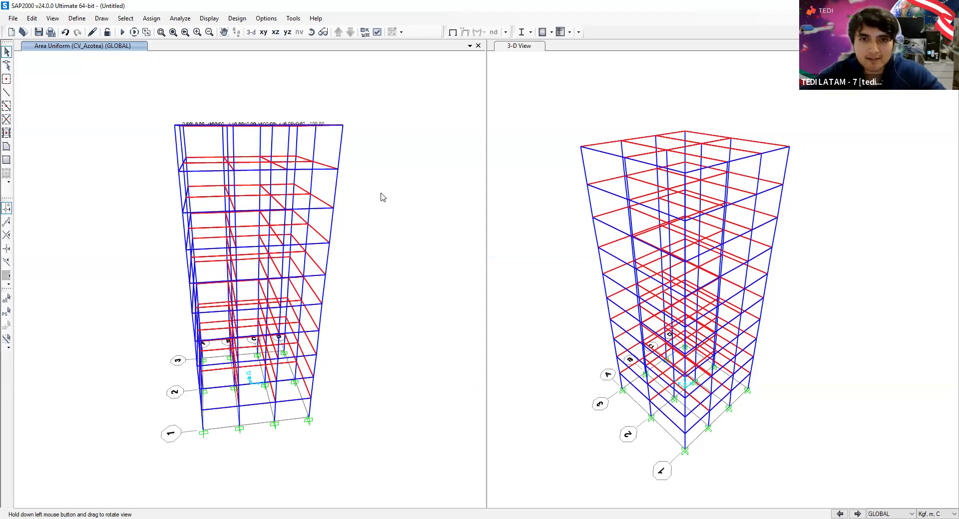
pyautogui.click(79, 19)
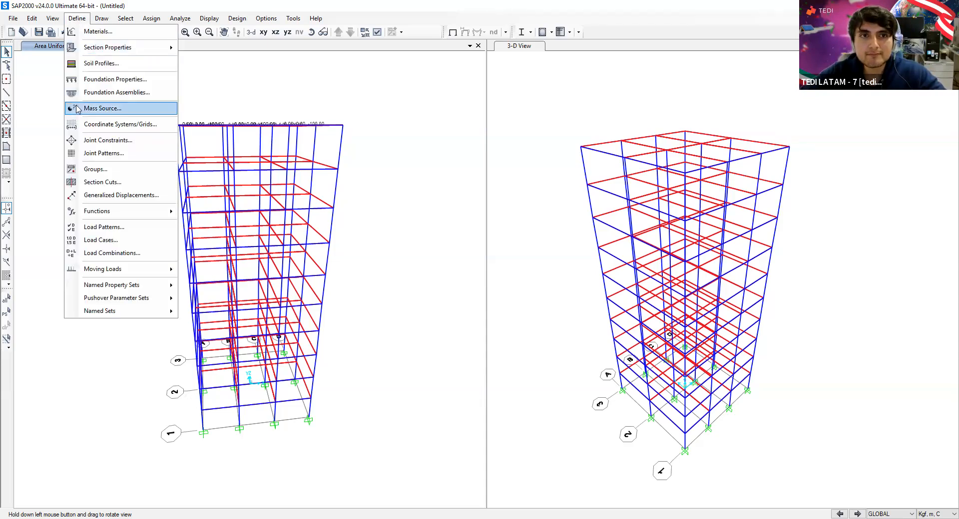
pyautogui.click(120, 109)
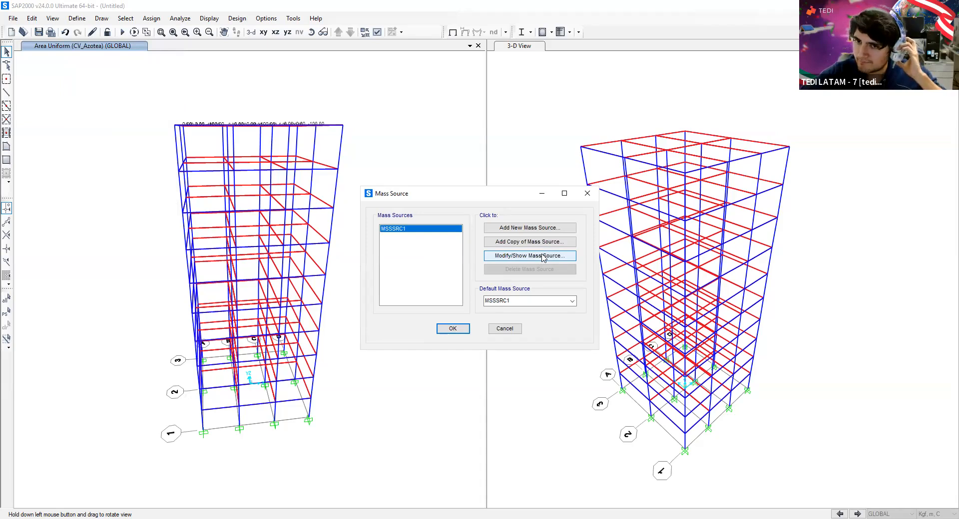
pyautogui.click(543, 258)
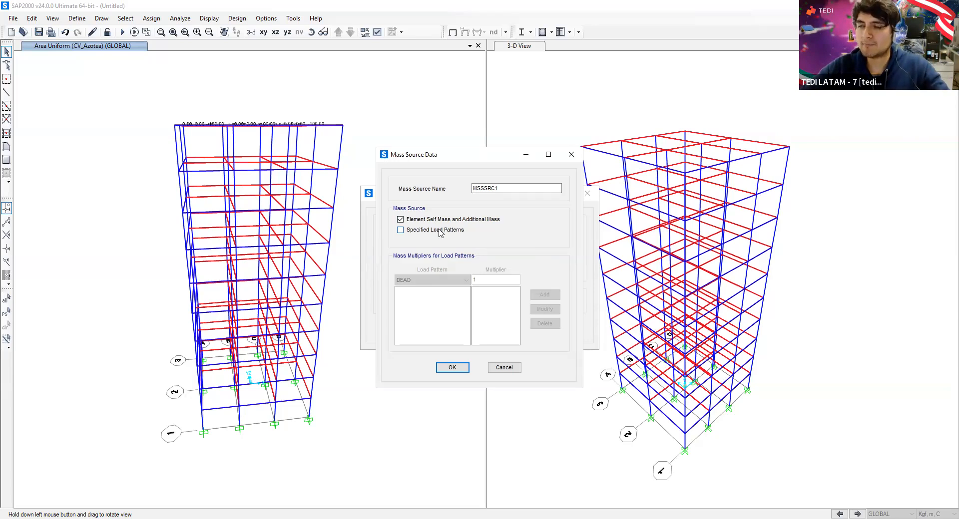
pyautogui.click(423, 231)
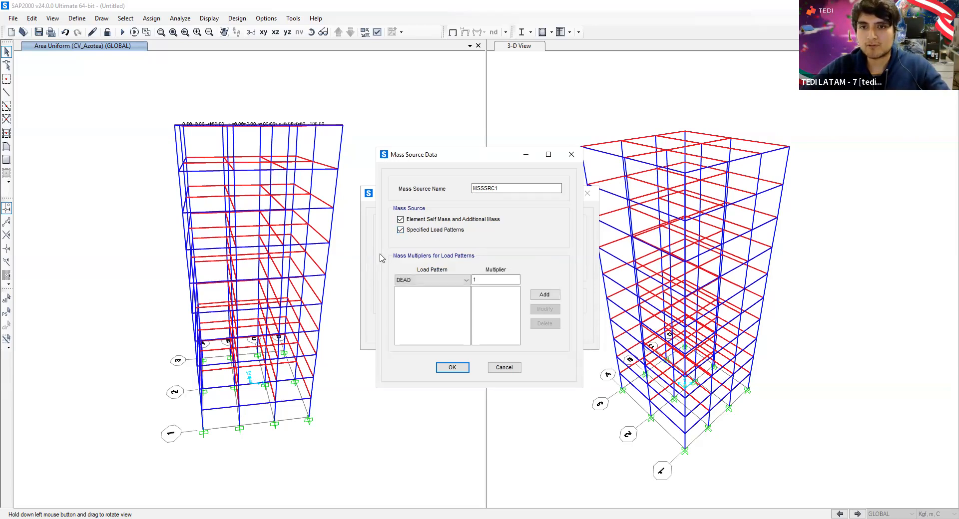
pyautogui.click(414, 220)
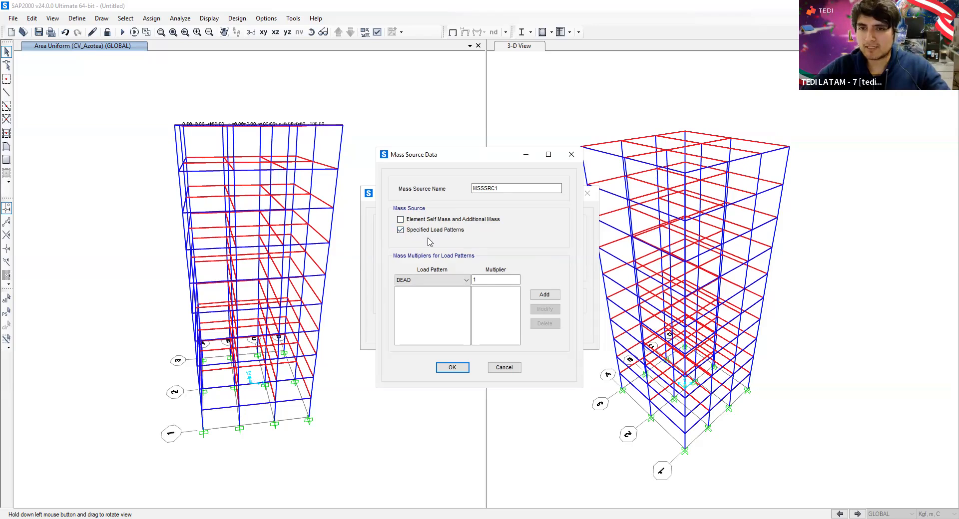
# Step: Add load patterns DEAD, SCM, CV and CV_Azotea to the mass source, each with a multiplier of 1
pyautogui.click(542, 295)
pyautogui.click(447, 280)
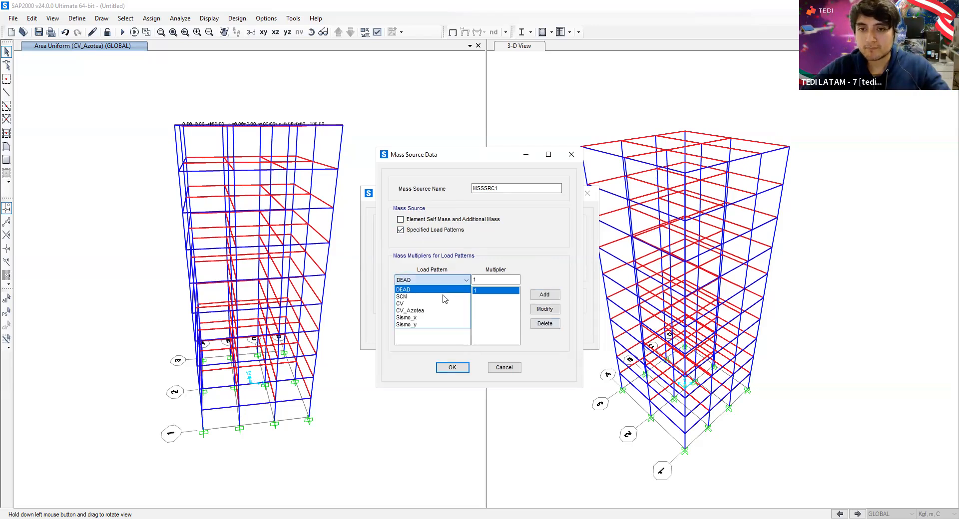
pyautogui.click(444, 297)
pyautogui.click(544, 295)
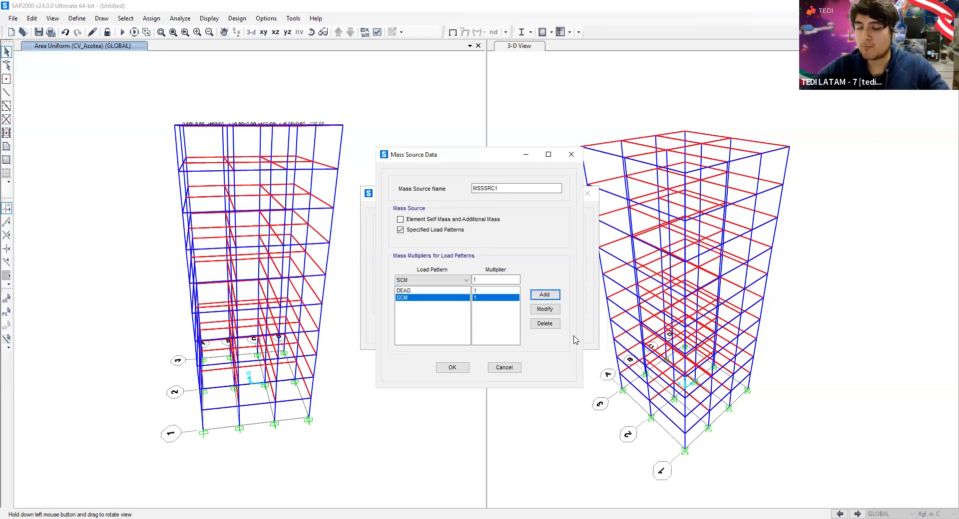
pyautogui.click(462, 281)
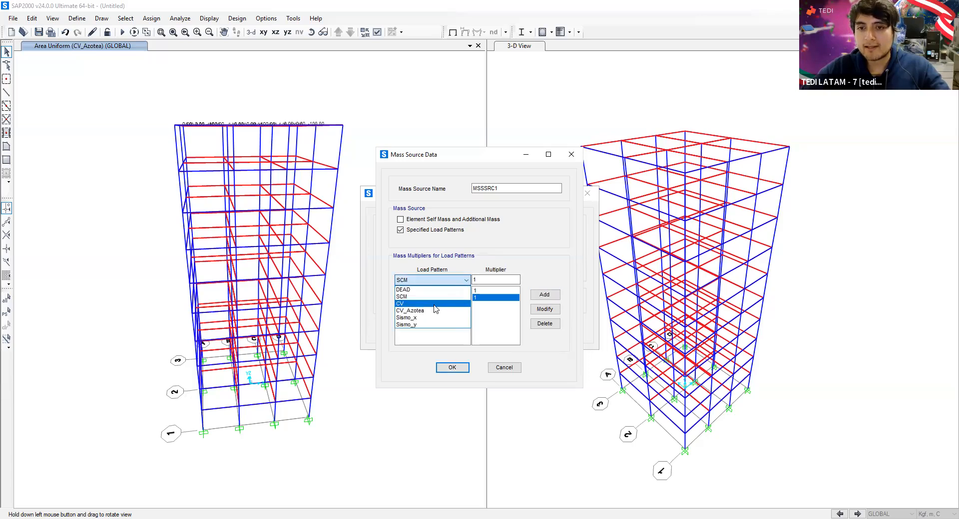
pyautogui.click(435, 304)
pyautogui.click(544, 295)
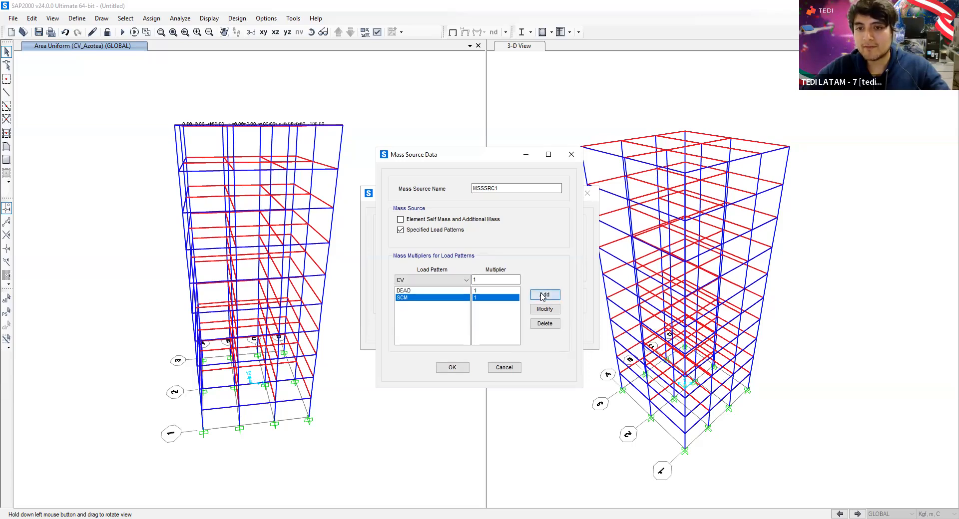
pyautogui.click(467, 281)
pyautogui.click(441, 311)
pyautogui.click(545, 294)
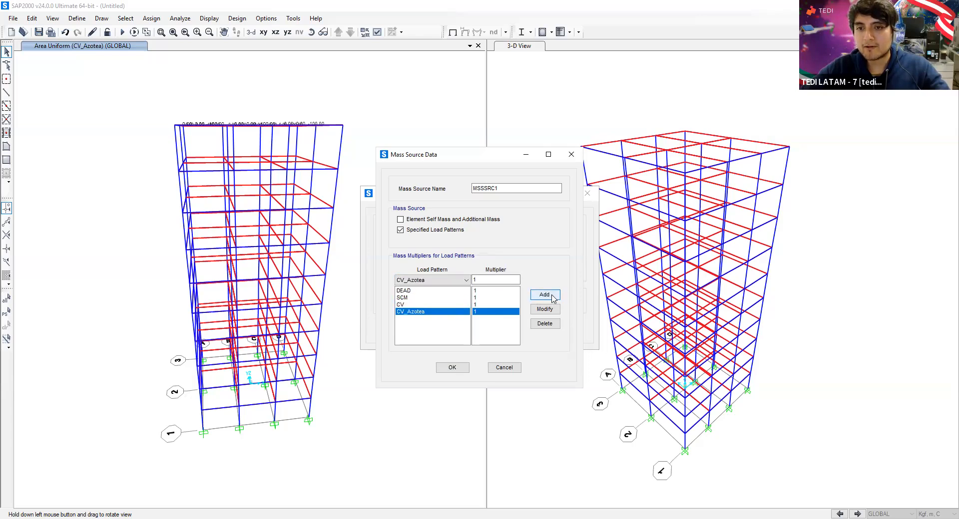
# Step: Set the mass multipliers of CV and CV_Azotea to 0.5 and accept the mass source definition
pyautogui.click(490, 305)
pyautogui.click(489, 311)
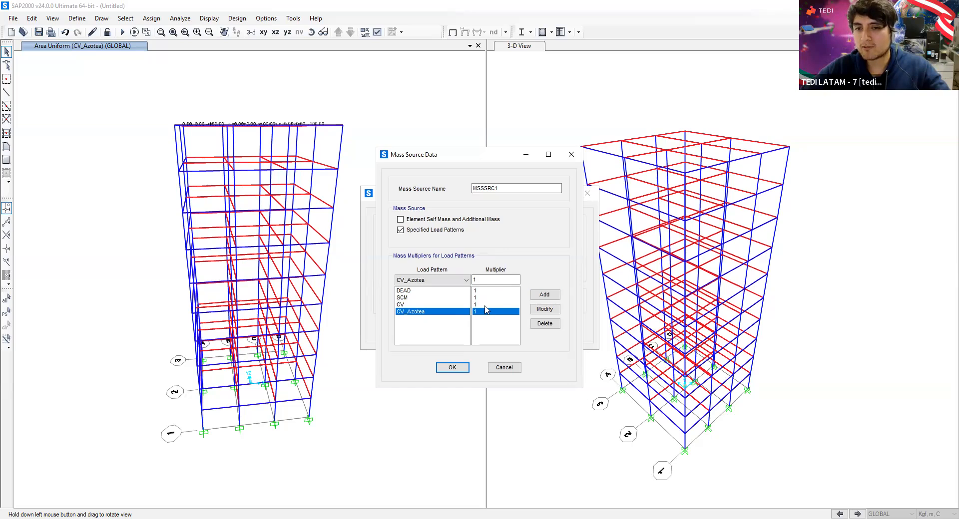
pyautogui.click(487, 305)
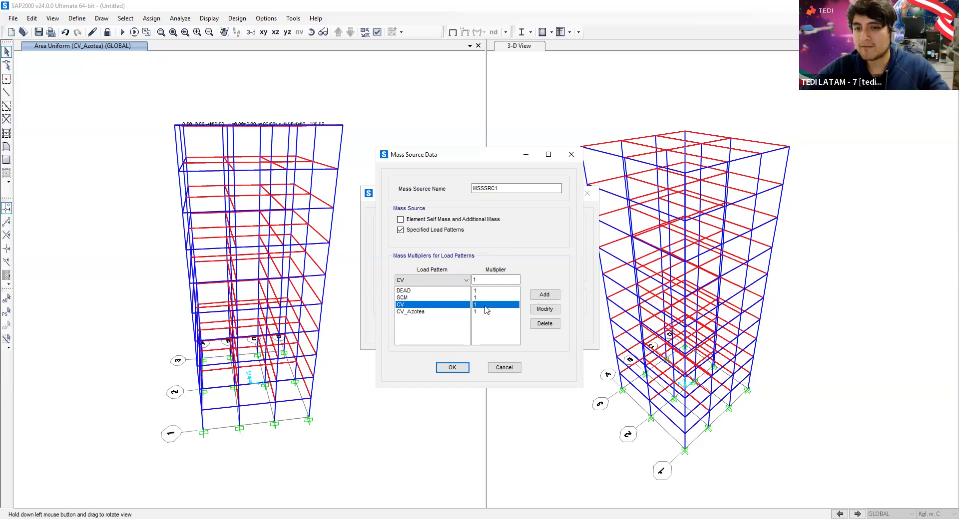
pyautogui.doubleClick(493, 280)
pyautogui.write('0.5')
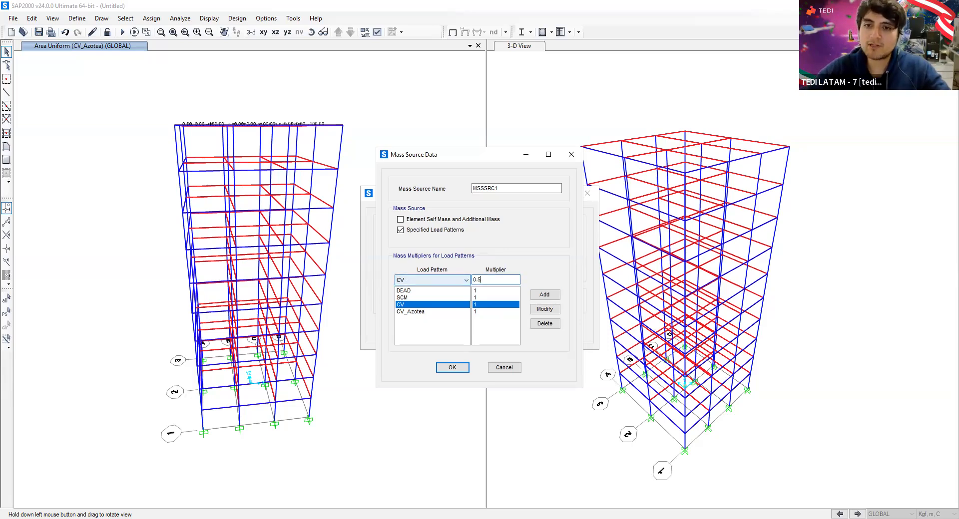
pyautogui.click(544, 309)
pyautogui.click(495, 311)
pyautogui.moveTo(490, 282); pyautogui.dragTo(457, 282)
pyautogui.write('0.5')
pyautogui.click(536, 309)
pyautogui.click(487, 298)
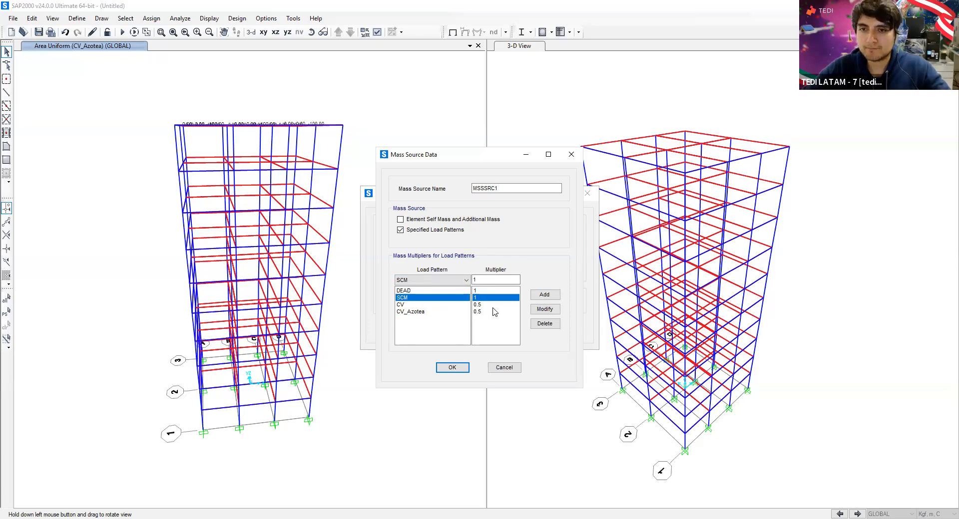
pyautogui.click(448, 369)
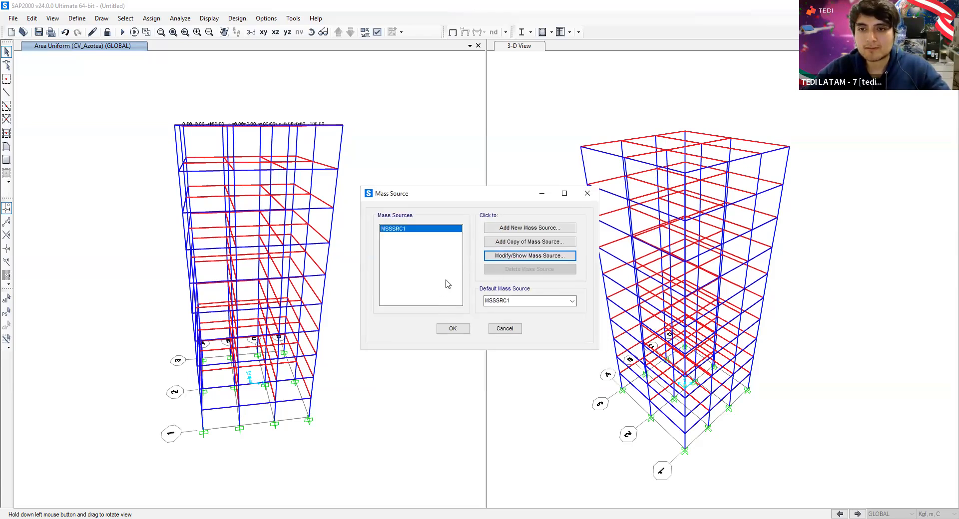
pyautogui.click(453, 330)
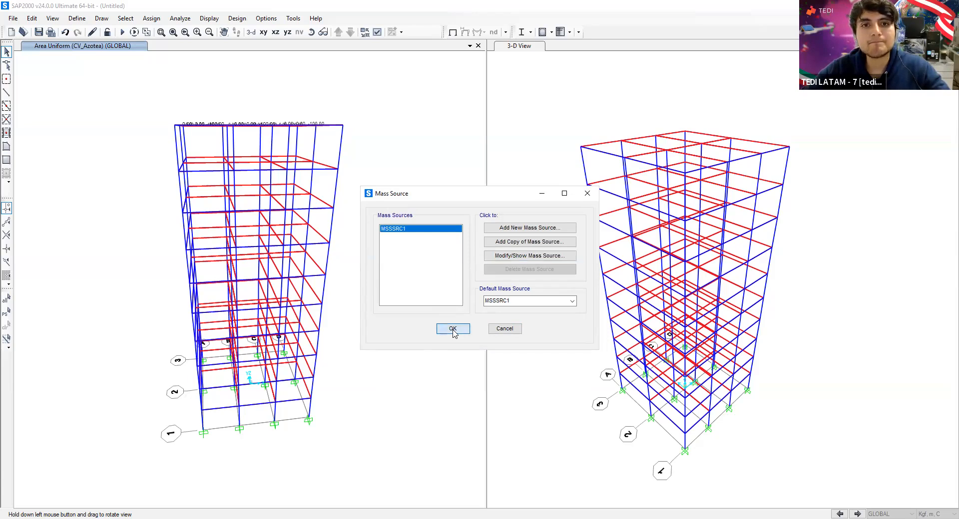
# Step: Define a rigid diaphragm joint constraint about the Z axis of the GLOBAL coordinate system
pyautogui.moveTo(364, 111); pyautogui.dragTo(353, 135)
pyautogui.moveTo(415, 203); pyautogui.dragTo(402, 208)
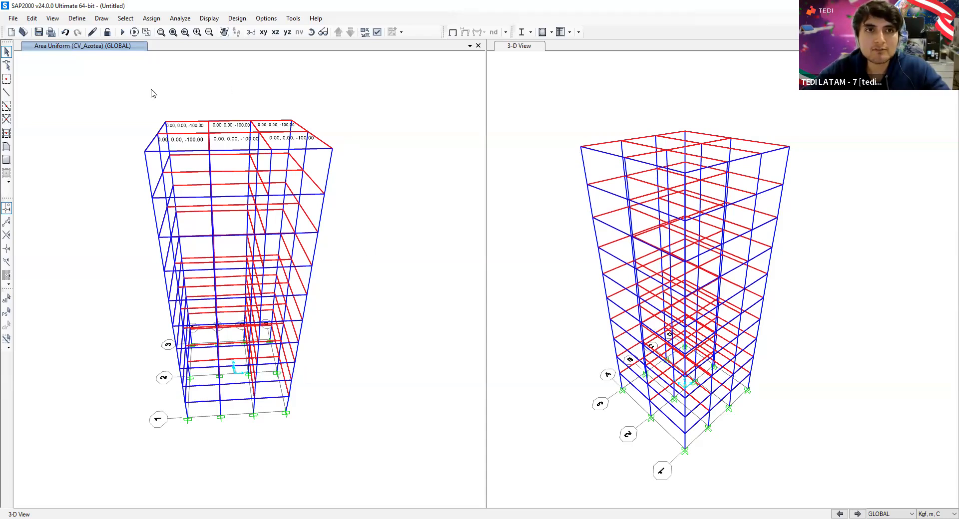
pyautogui.click(71, 22)
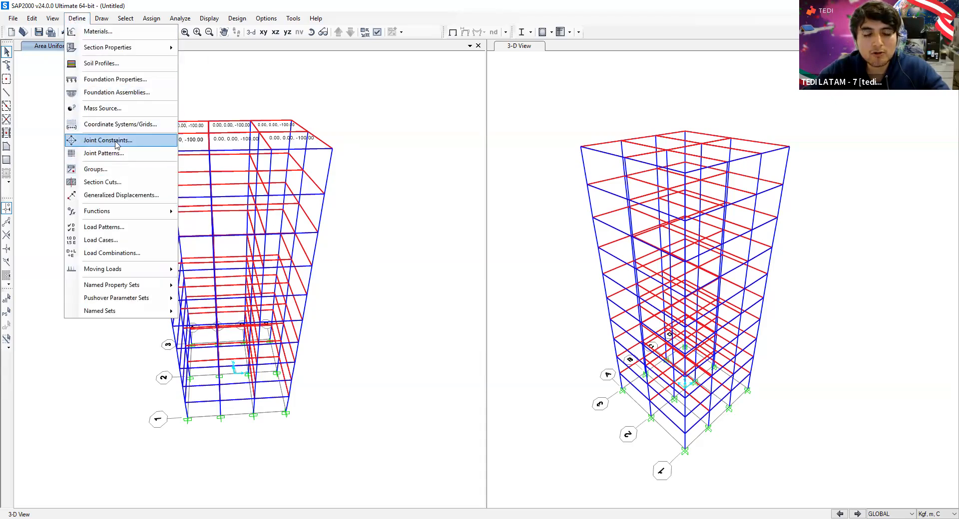
pyautogui.click(140, 144)
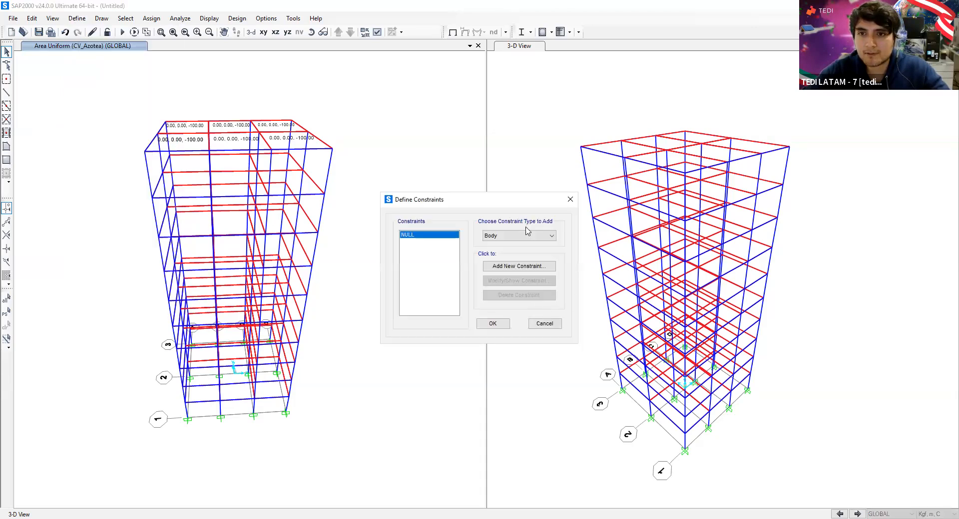
pyautogui.click(536, 239)
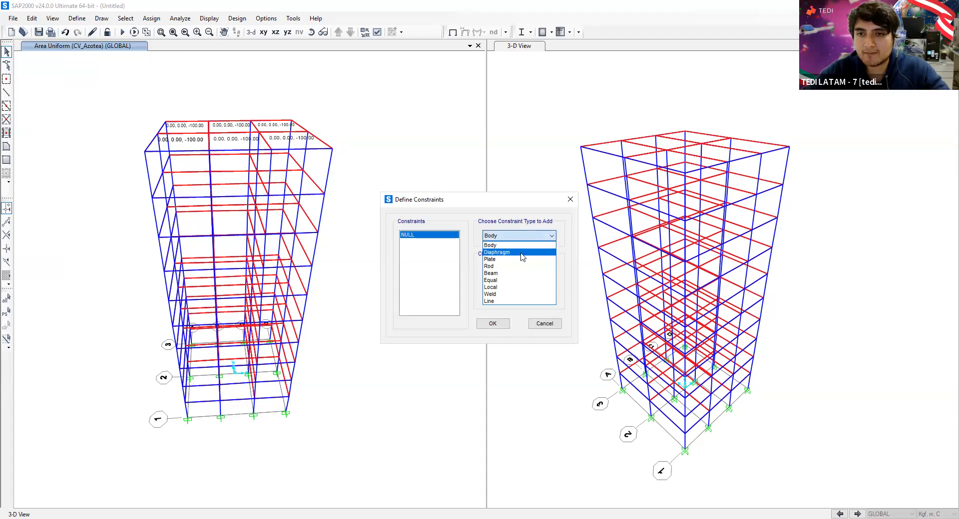
pyautogui.click(522, 254)
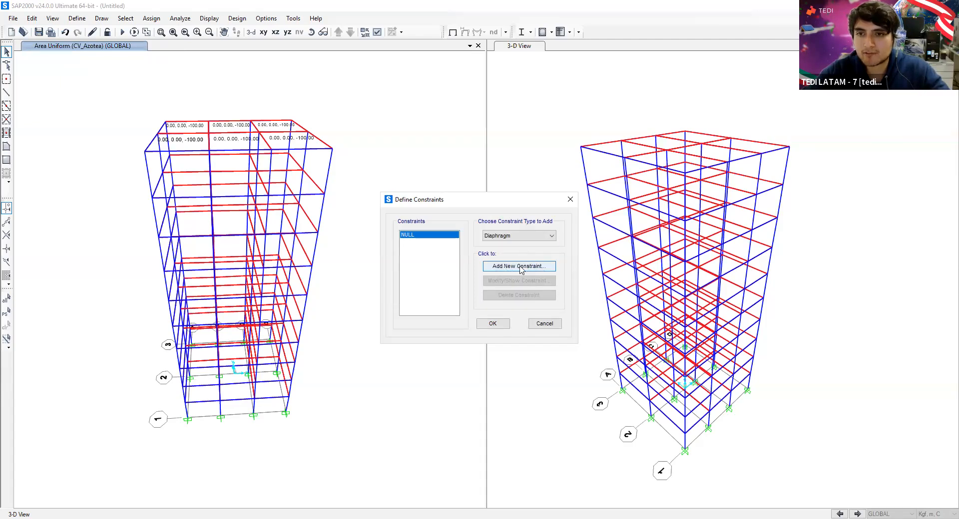
pyautogui.click(525, 269)
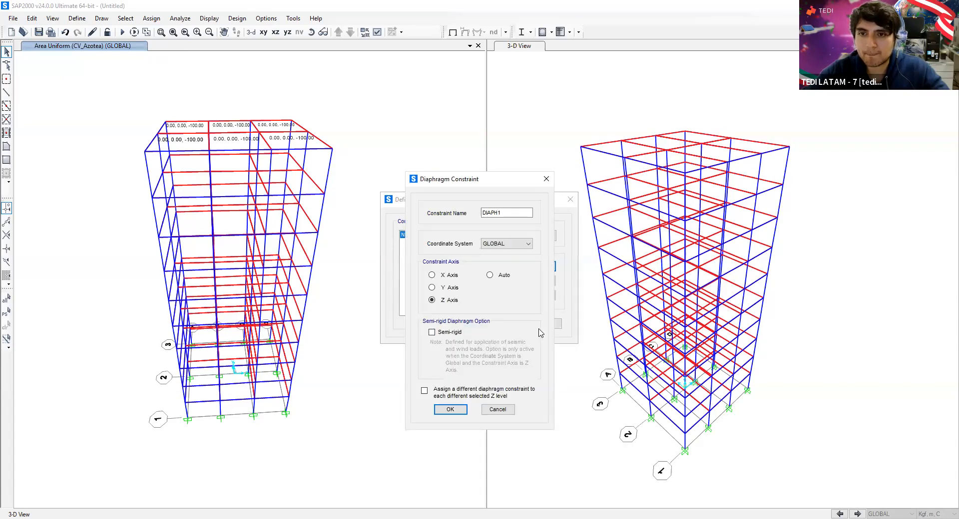
pyautogui.click(450, 410)
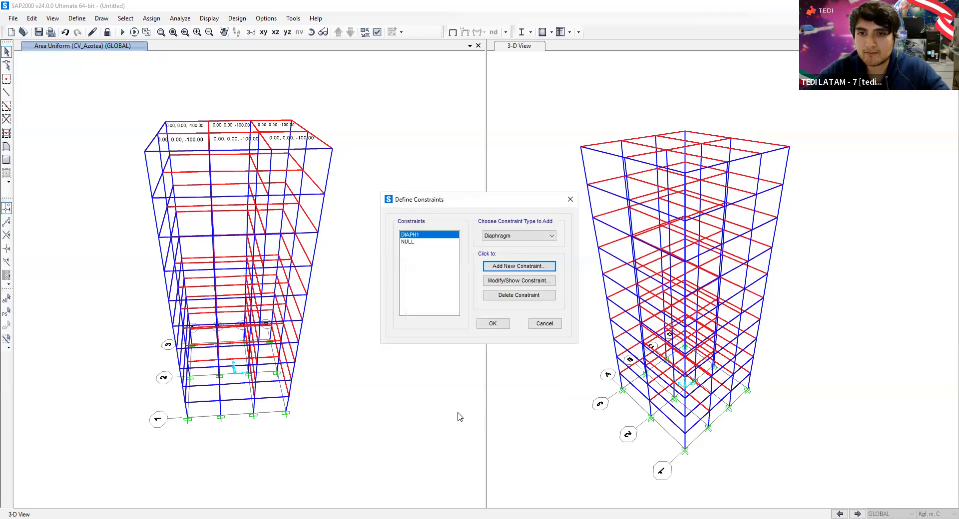
# Step: Add nine more Z-axis diaphragm constraints with default names and settings, one per remaining story, and accept the constraint definitions
pyautogui.click(514, 268)
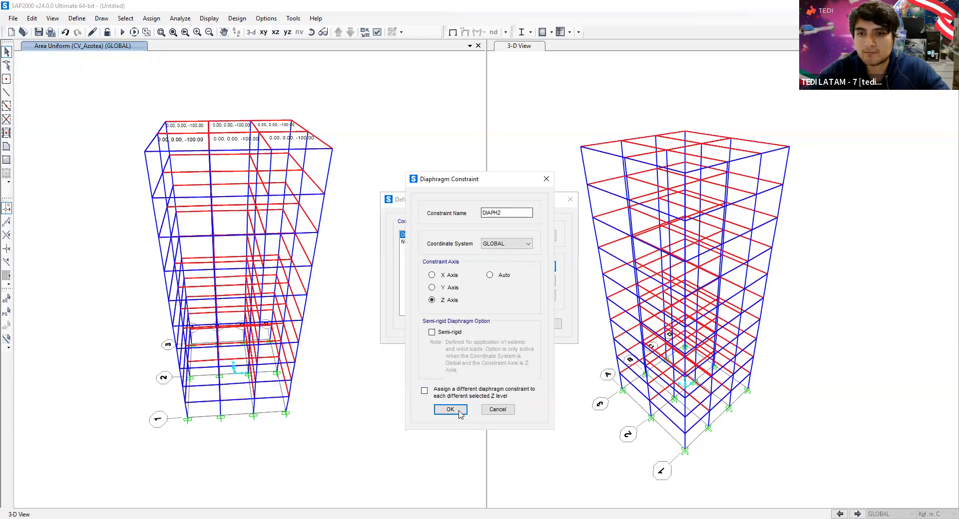
pyautogui.click(450, 410)
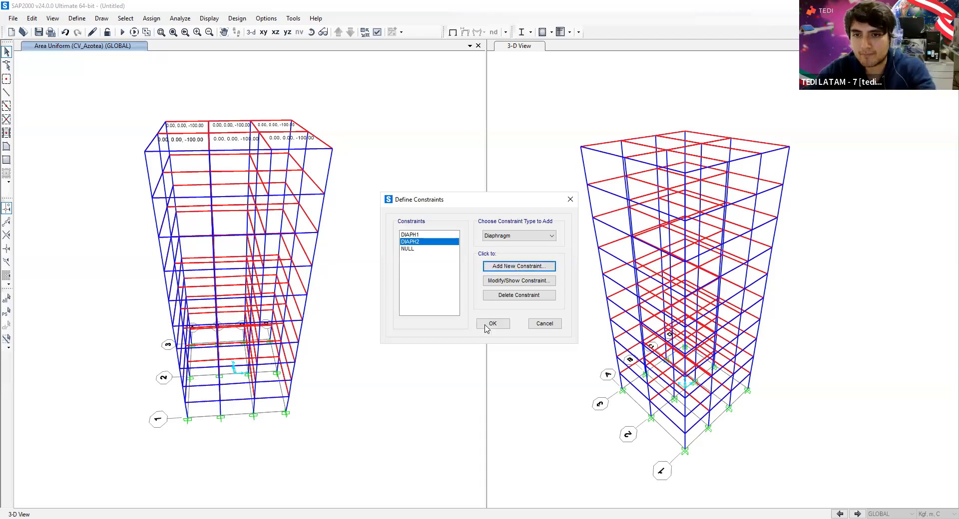
pyautogui.press('Return')
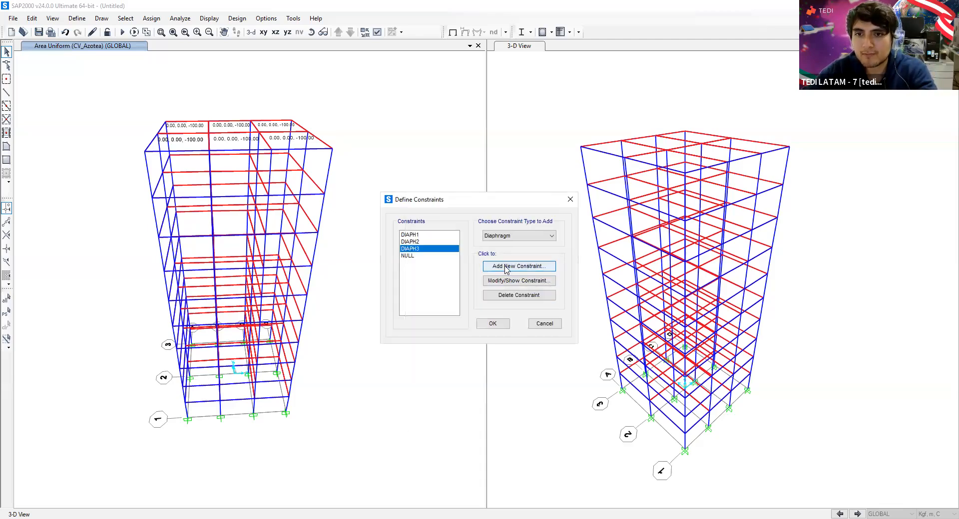
pyautogui.click(506, 270)
pyautogui.press('Return')
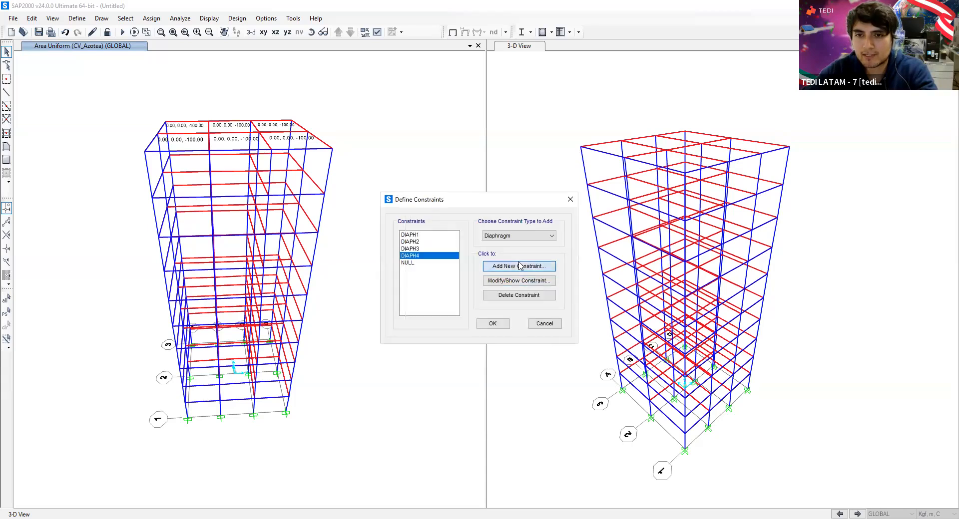
pyautogui.click(519, 265)
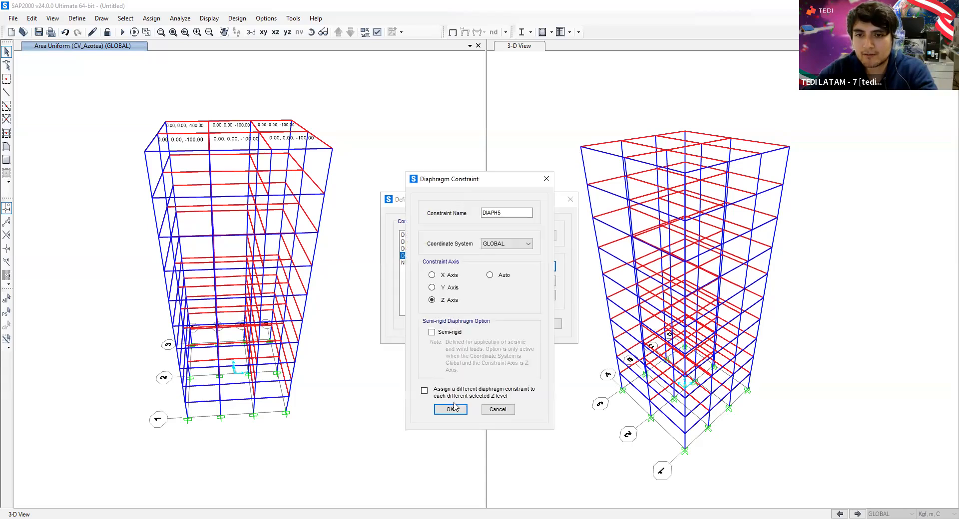
pyautogui.press('Return')
pyautogui.click(506, 271)
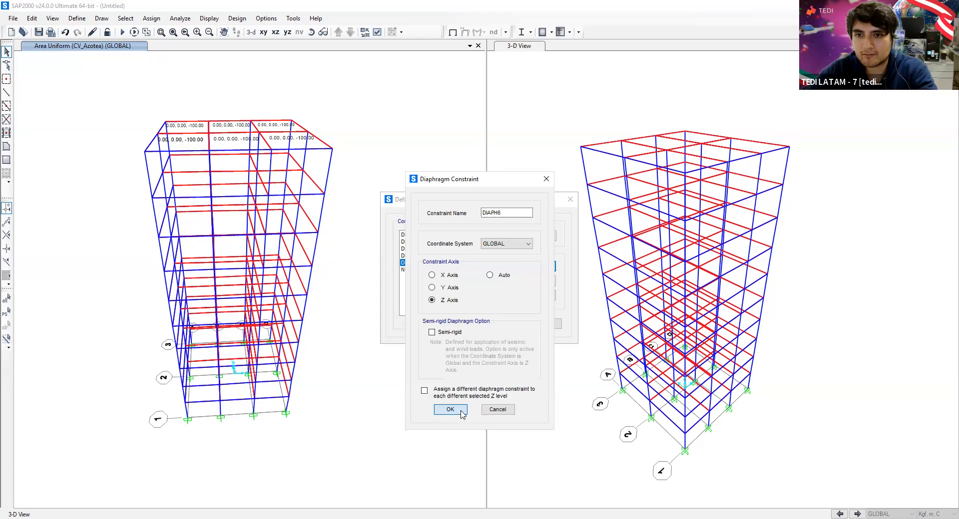
pyautogui.click(462, 415)
pyautogui.click(519, 268)
pyautogui.click(450, 410)
pyautogui.click(509, 267)
pyautogui.click(451, 409)
pyautogui.click(519, 267)
pyautogui.click(450, 410)
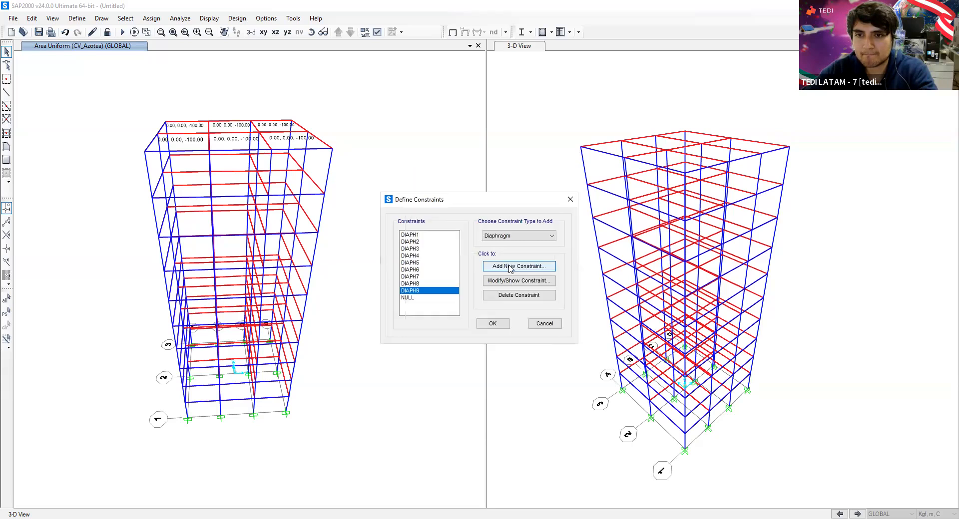
pyautogui.click(520, 266)
pyautogui.click(450, 409)
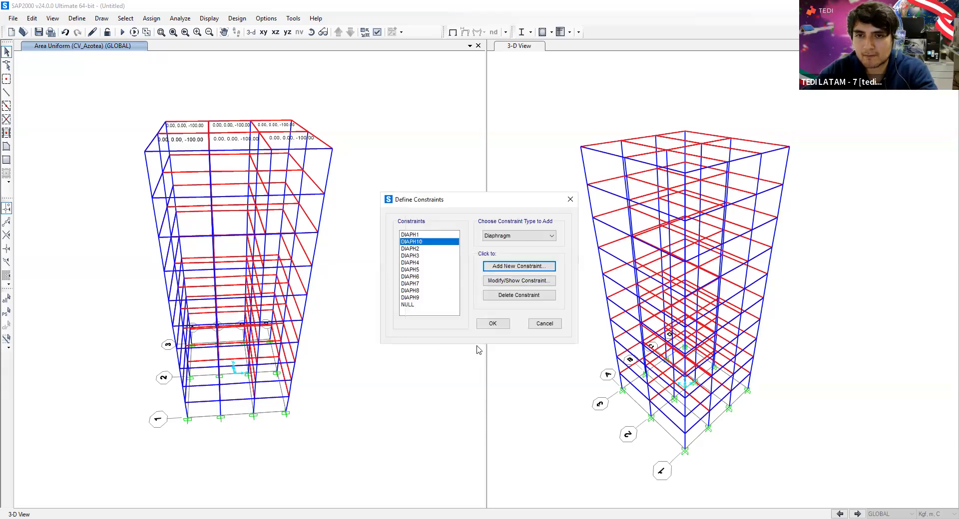
pyautogui.click(492, 325)
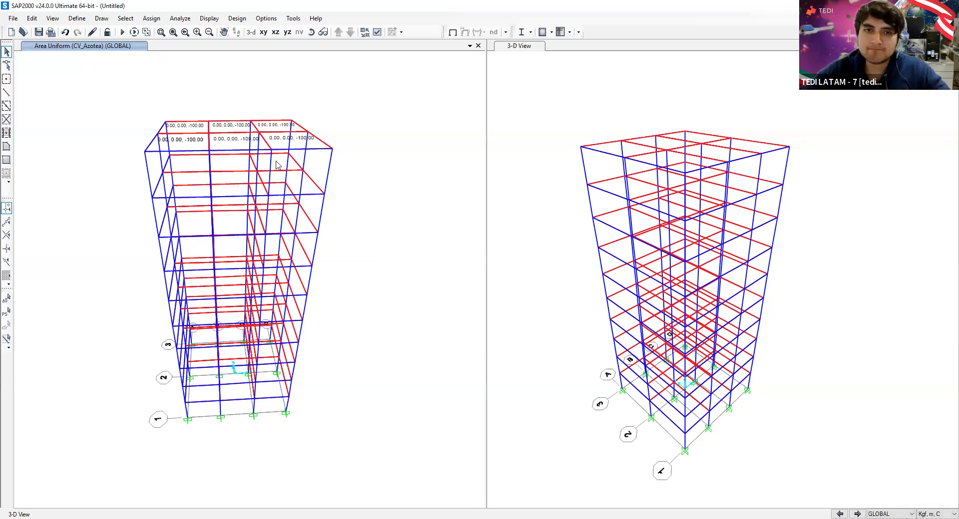
# Step: Display the X-Y plan at Z=3 and try selecting all of its objects together
pyautogui.click(264, 32)
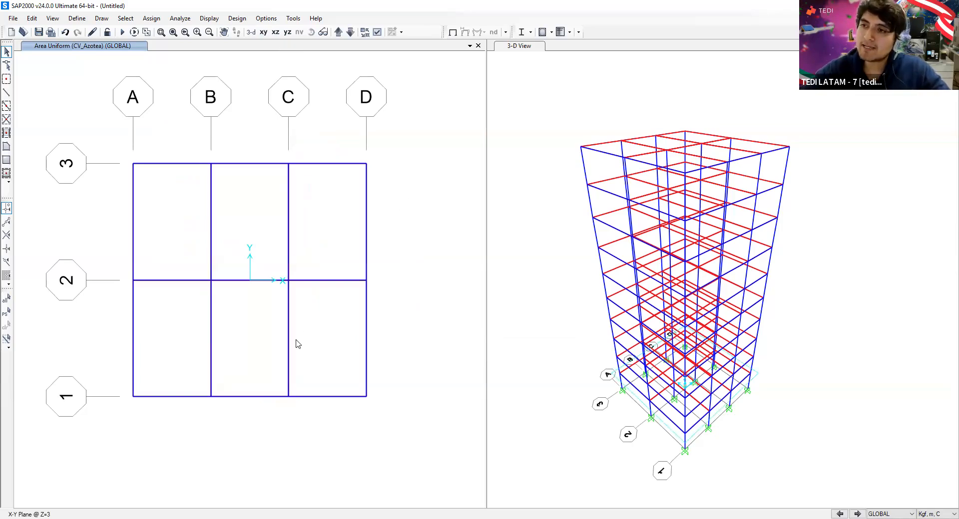
pyautogui.moveTo(129, 139)
pyautogui.mouseDown()
pyautogui.moveTo(349, 456)
pyautogui.moveTo(418, 422)
pyautogui.mouseUp()
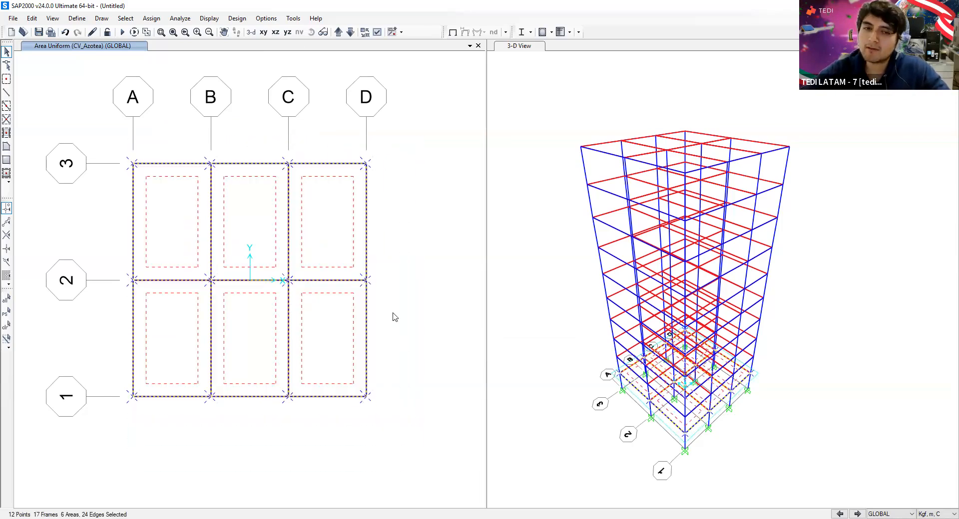
pyautogui.hotkey('ctrl', 'q')
# Step: Select individually the twelve joints where grids A to D cross grids 1 to 3 on the Z=3 plan
pyautogui.click(132, 397)
pyautogui.click(210, 280)
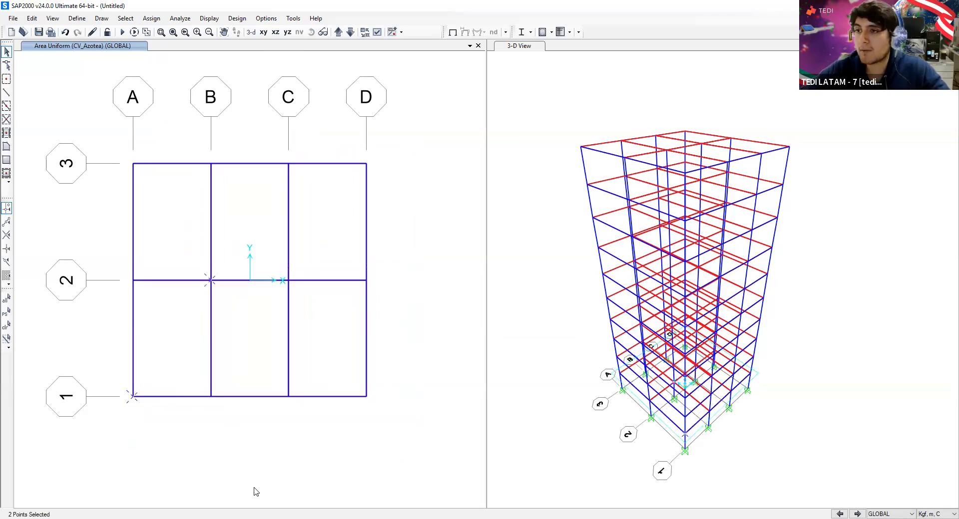
pyautogui.click(211, 396)
pyautogui.click(288, 280)
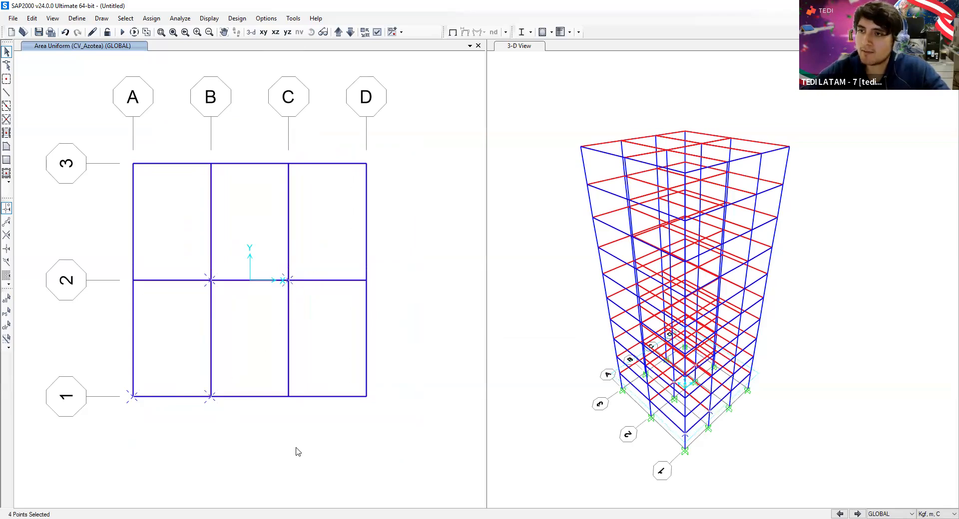
pyautogui.click(366, 168)
pyautogui.click(364, 397)
pyautogui.click(366, 280)
pyautogui.click(288, 163)
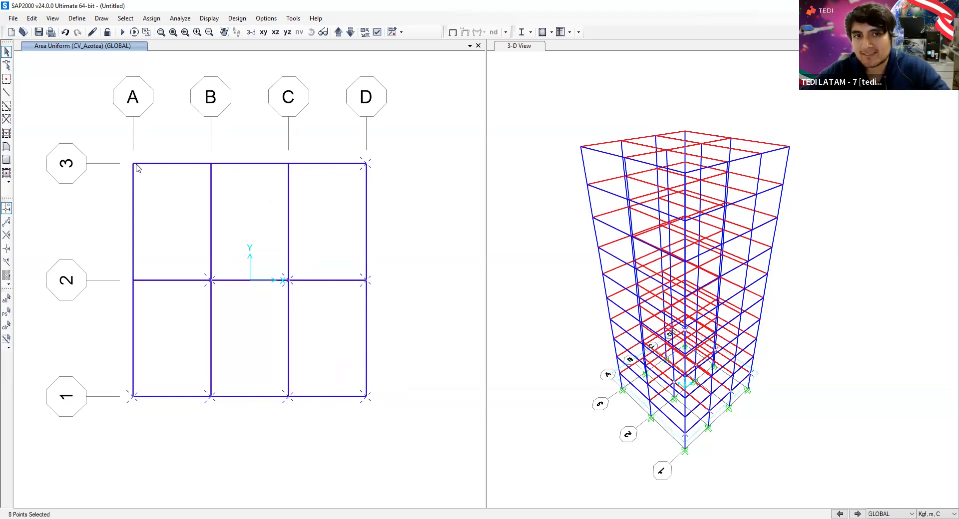
pyautogui.click(134, 280)
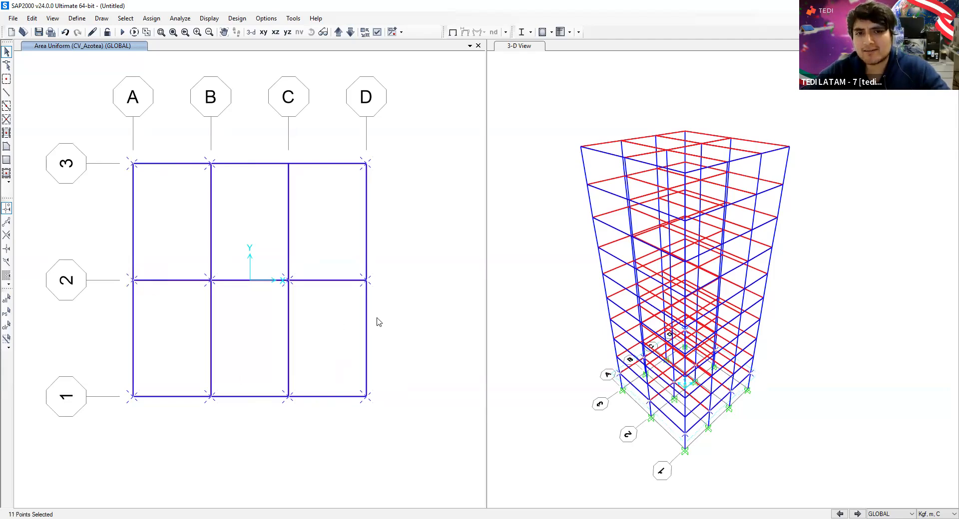
pyautogui.click(286, 165)
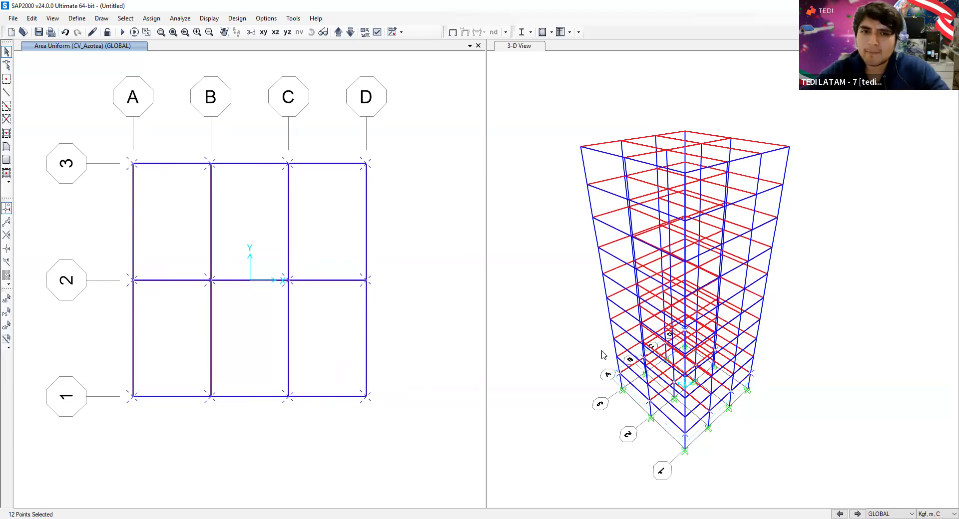
# Step: Try deleting the grid 1 beam between axes B and C at Z=3, check its end joints, and undo the deletion
pyautogui.click(259, 350)
pyautogui.press('Delete')
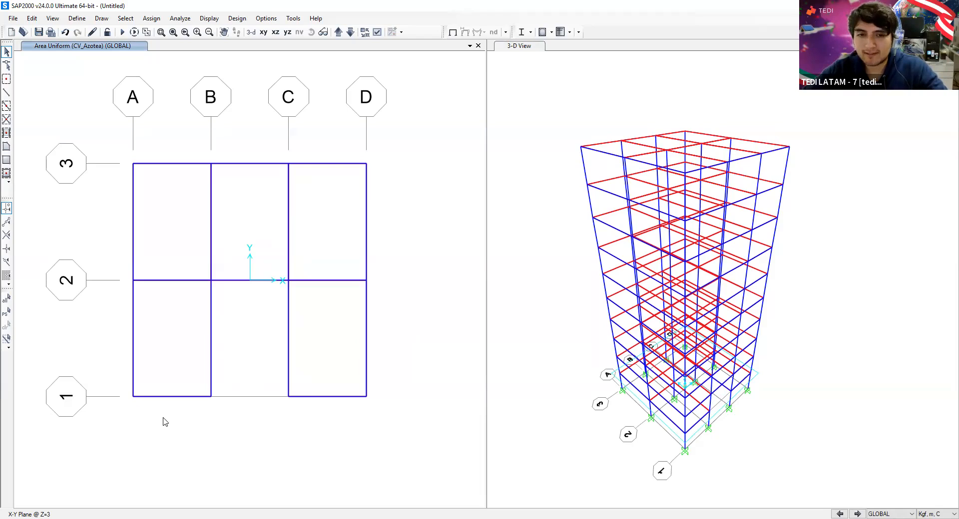
pyautogui.click(210, 397)
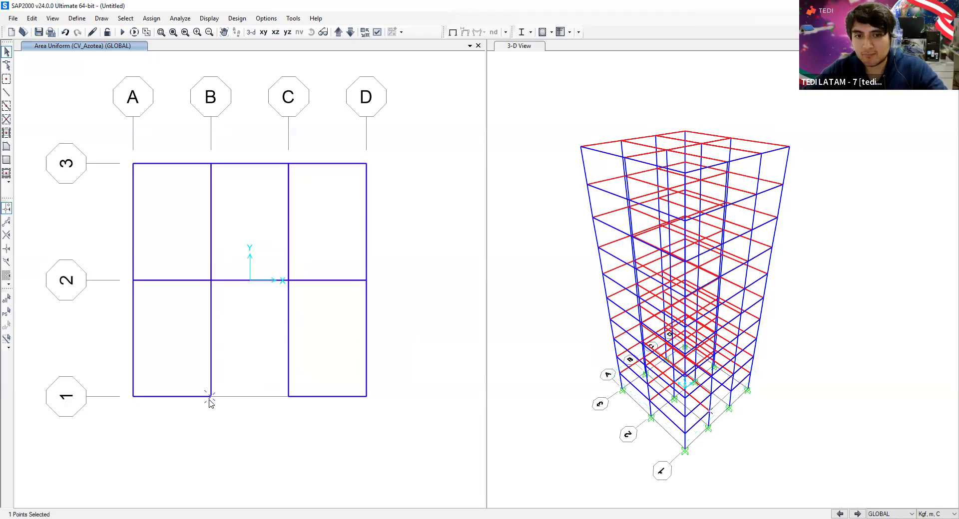
pyautogui.click(288, 397)
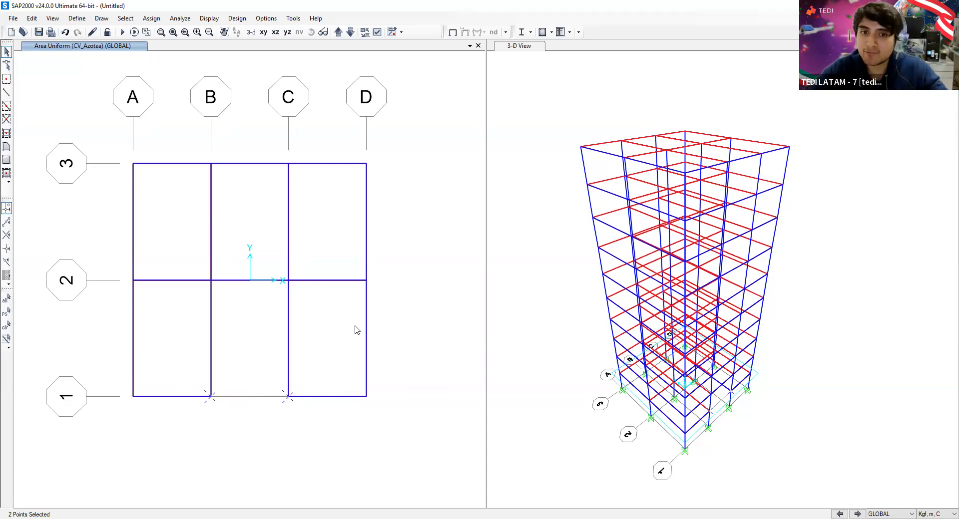
pyautogui.press('Escape')
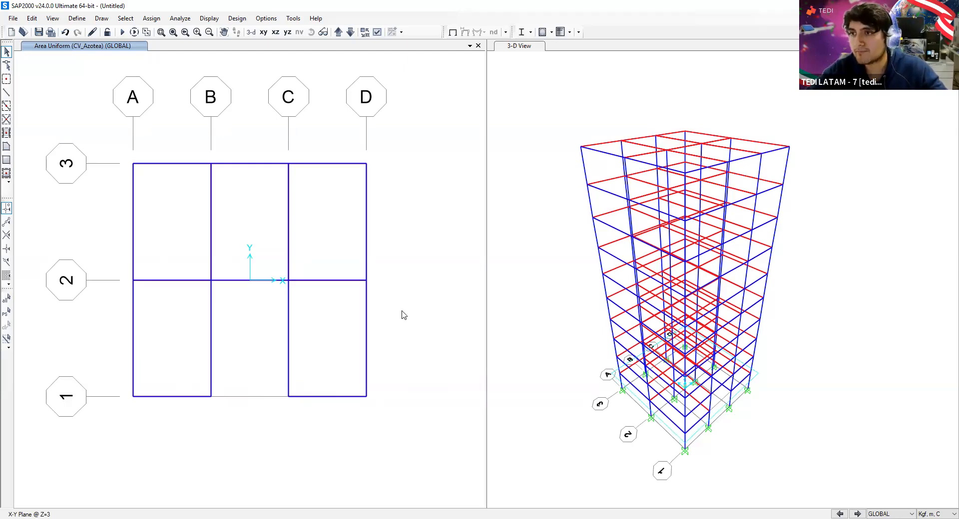
pyautogui.hotkey('ctrl', 'z')
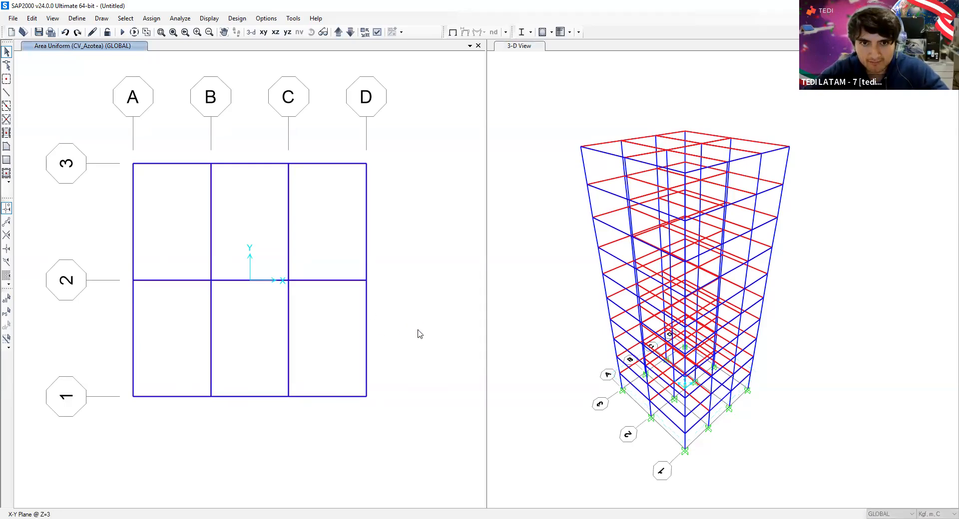
pyautogui.click(253, 362)
pyautogui.click(257, 398)
pyautogui.click(257, 398)
pyautogui.click(256, 396)
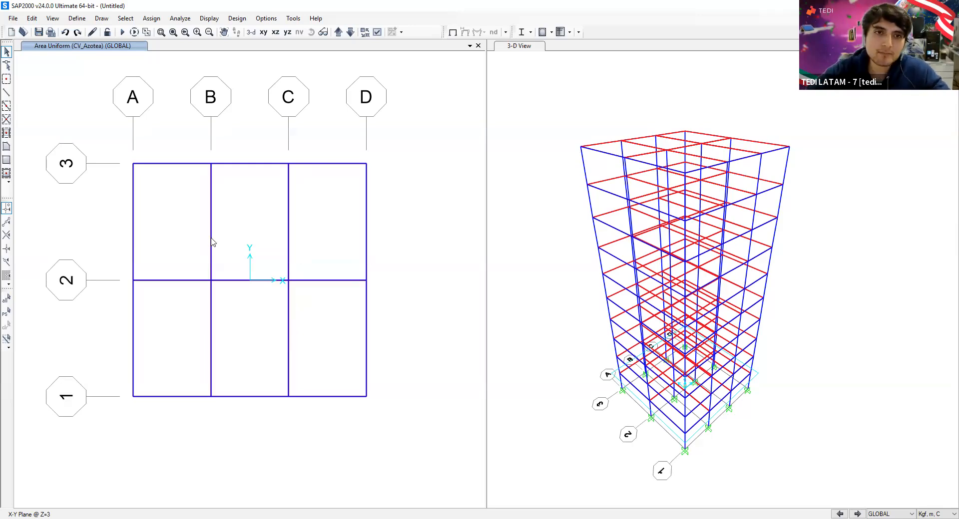
# Step: Select the whole floor at Z=3 and assign the DIAPH1 constraint to its joints
pyautogui.moveTo(112, 153); pyautogui.dragTo(408, 425)
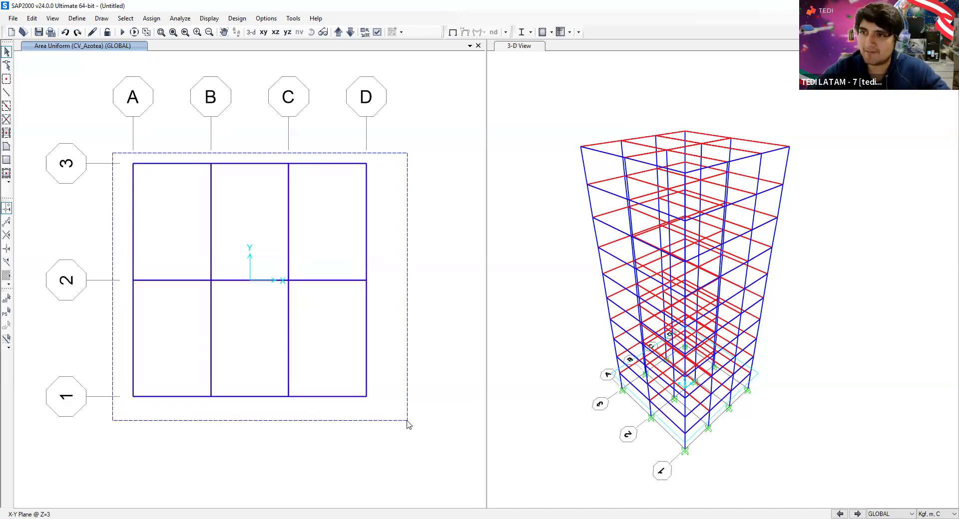
pyautogui.moveTo(407, 421); pyautogui.dragTo(407, 423)
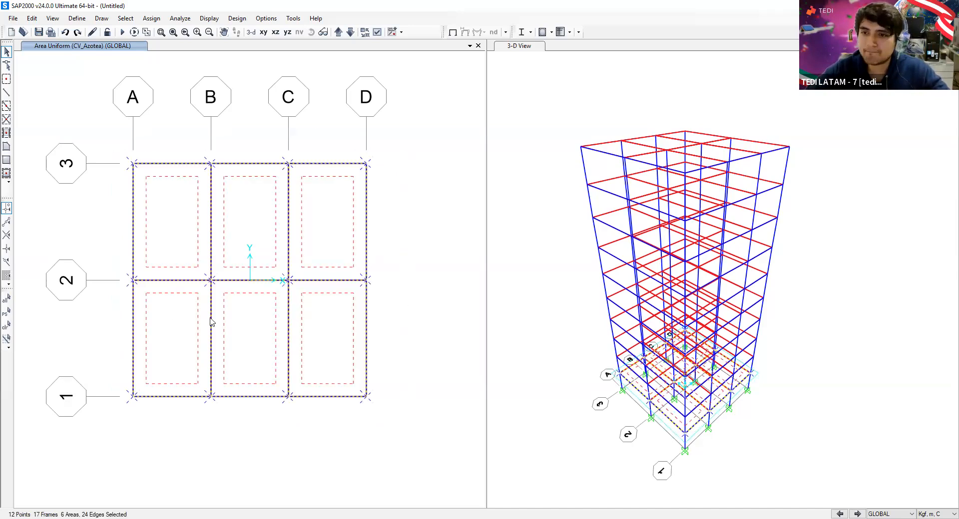
pyautogui.click(152, 19)
pyautogui.moveTo(174, 33)
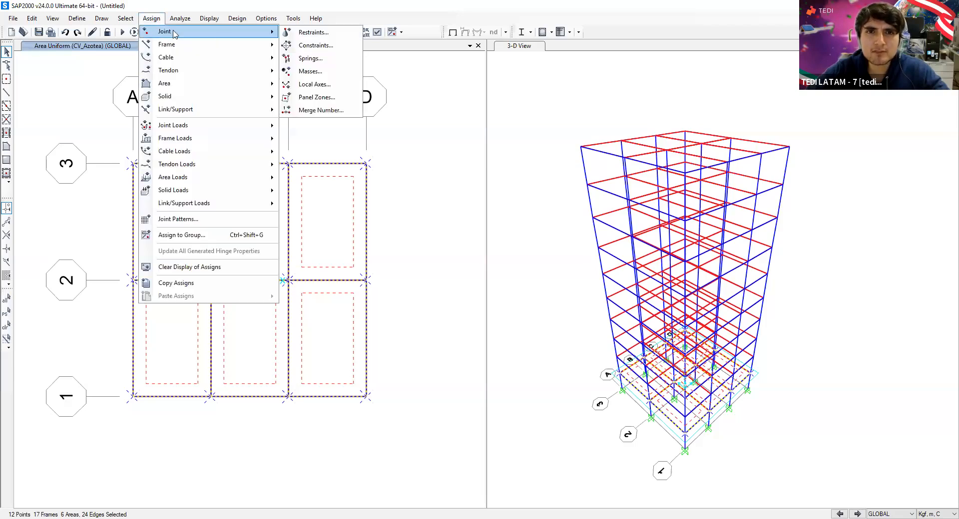
pyautogui.click(331, 50)
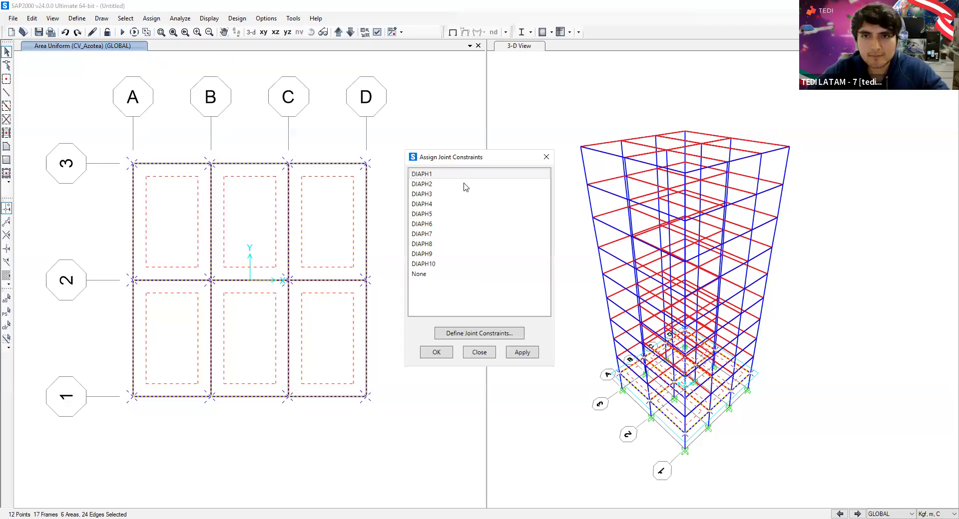
pyautogui.click(445, 175)
pyautogui.click(532, 355)
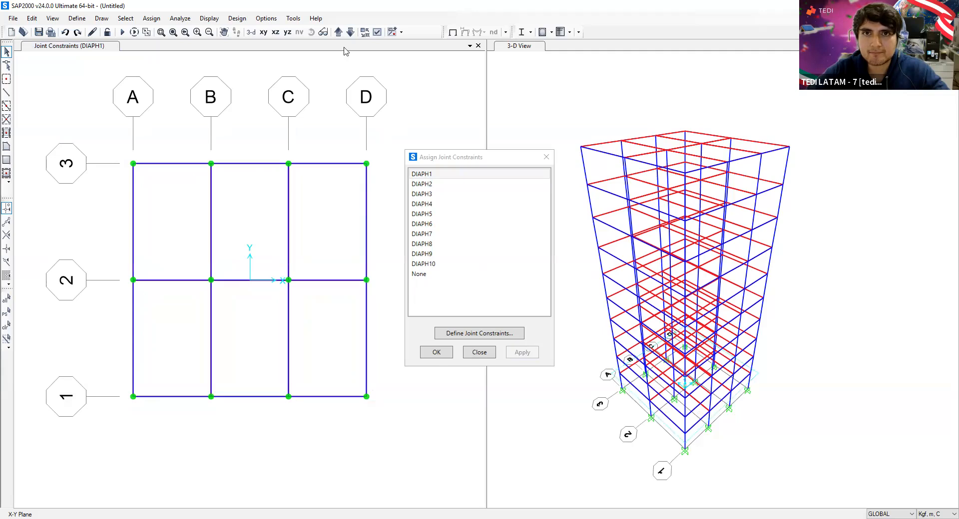
# Step: Assign the DIAPH2 constraint to all joints of the floor at Z=6
pyautogui.click(338, 33)
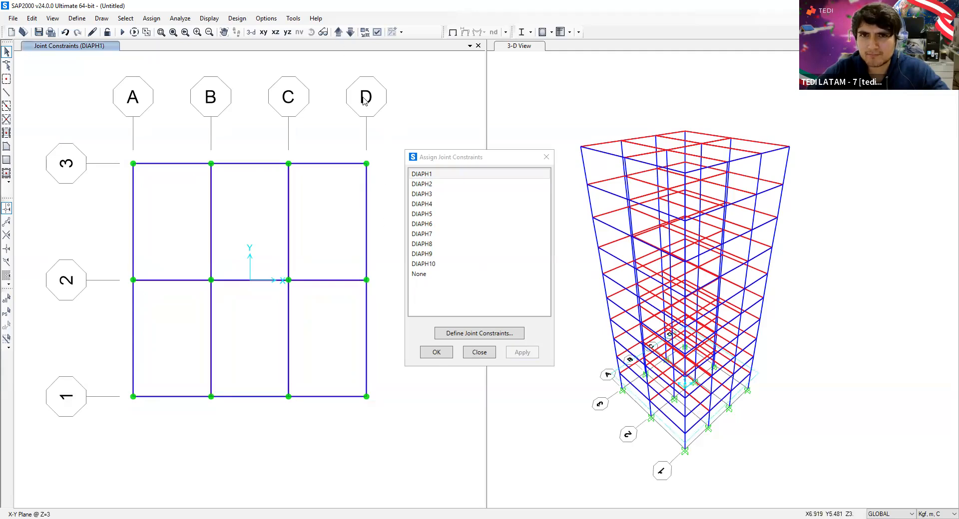
pyautogui.click(338, 32)
pyautogui.moveTo(109, 151); pyautogui.dragTo(400, 431)
pyautogui.click(439, 185)
pyautogui.click(529, 353)
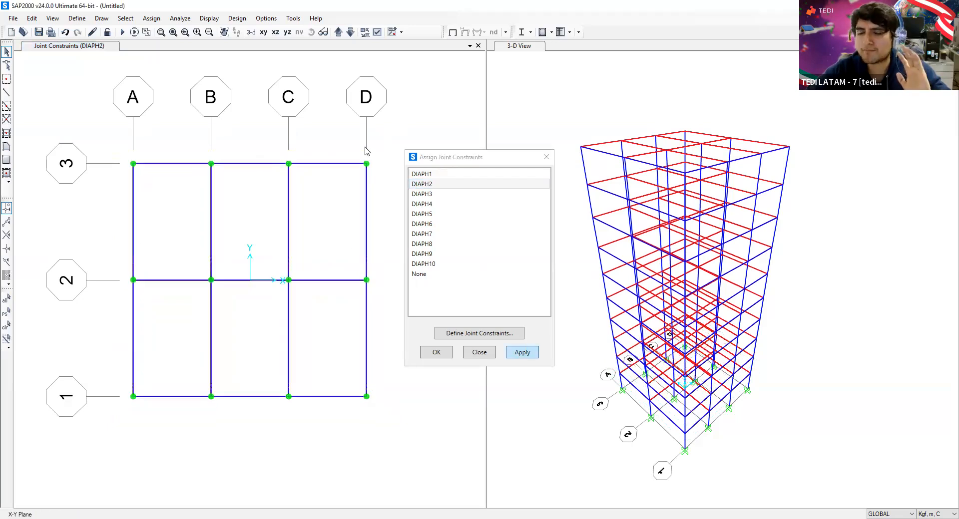
# Step: Assign the DIAPH3 constraint to all joints of the floor at Z=9
pyautogui.click(338, 33)
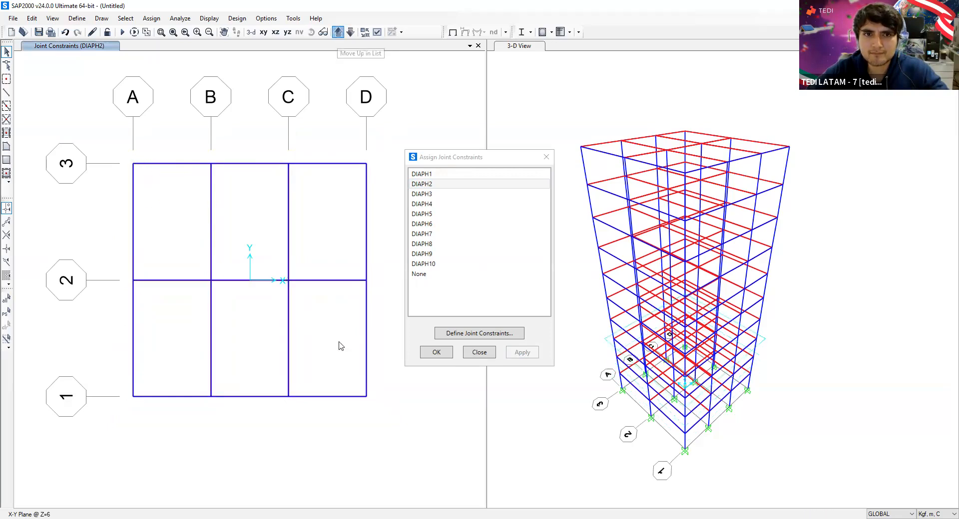
pyautogui.click(429, 193)
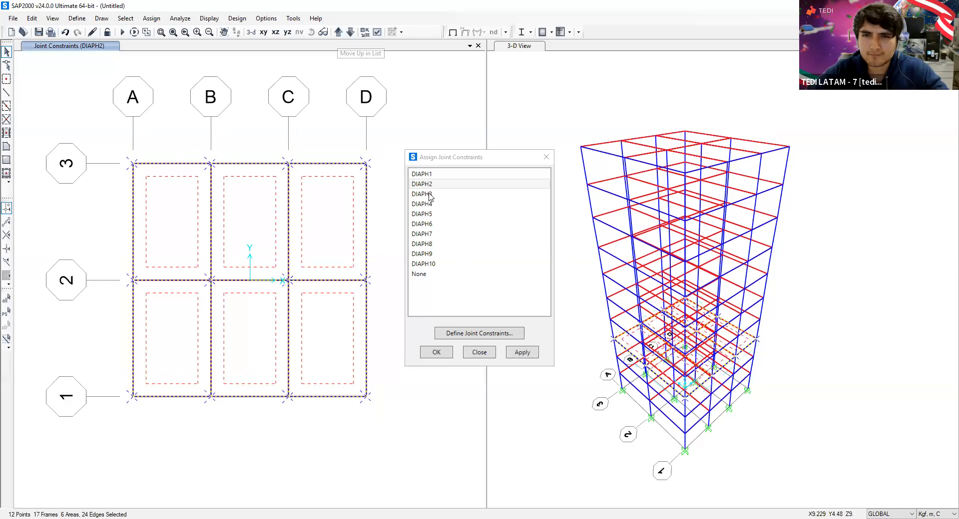
pyautogui.click(527, 357)
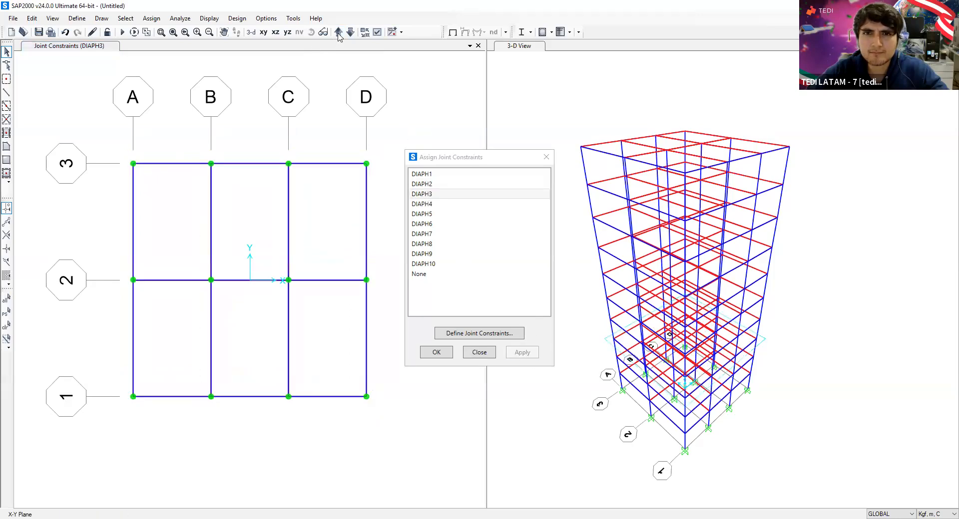
# Step: Assign the DIAPH4 constraint to all joints of the floor at Z=12
pyautogui.moveTo(122, 151); pyautogui.dragTo(385, 417)
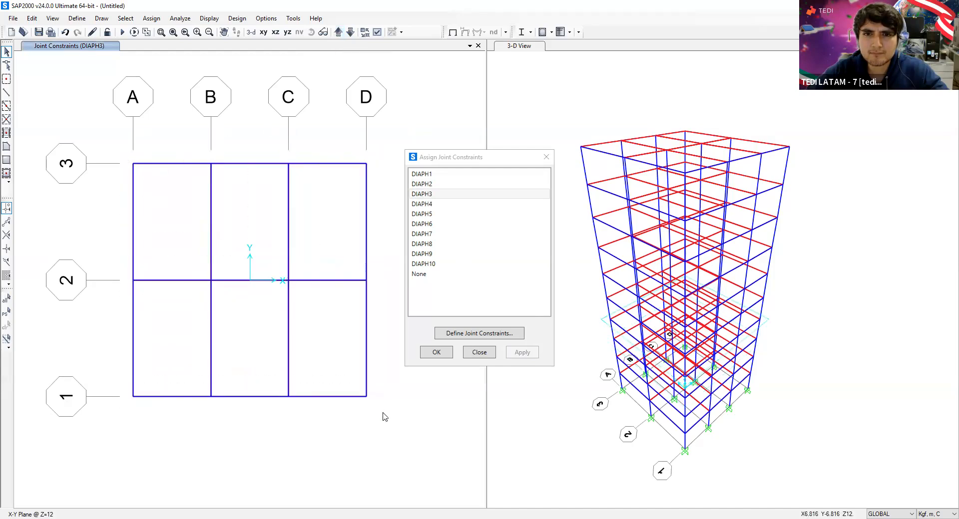
pyautogui.click(427, 205)
pyautogui.click(522, 353)
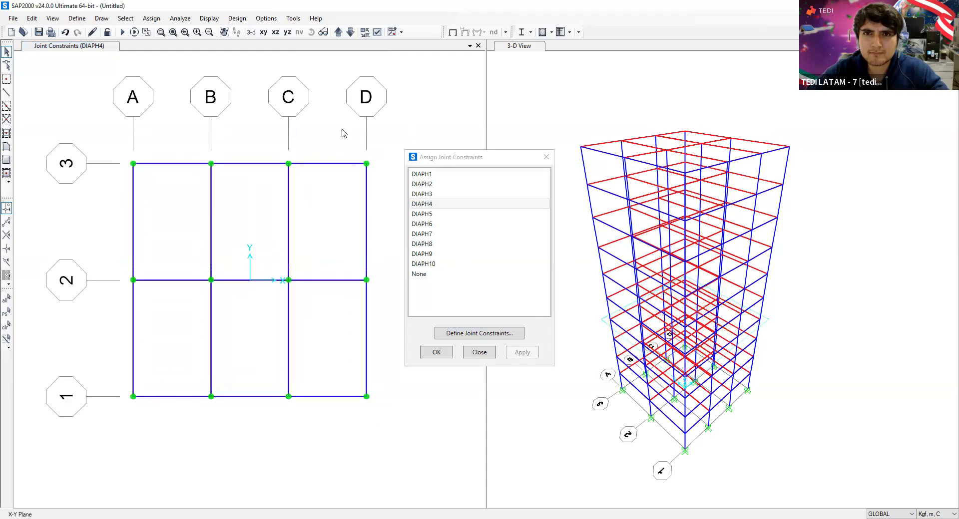
# Step: Assign the DIAPH5 constraint to all joints of the floor at Z=15
pyautogui.click(338, 32)
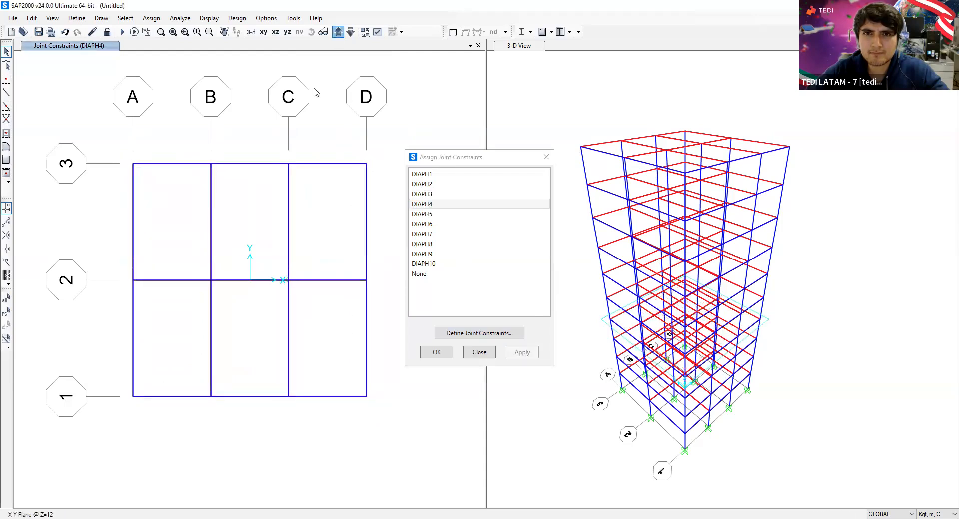
pyautogui.moveTo(114, 149); pyautogui.dragTo(385, 422)
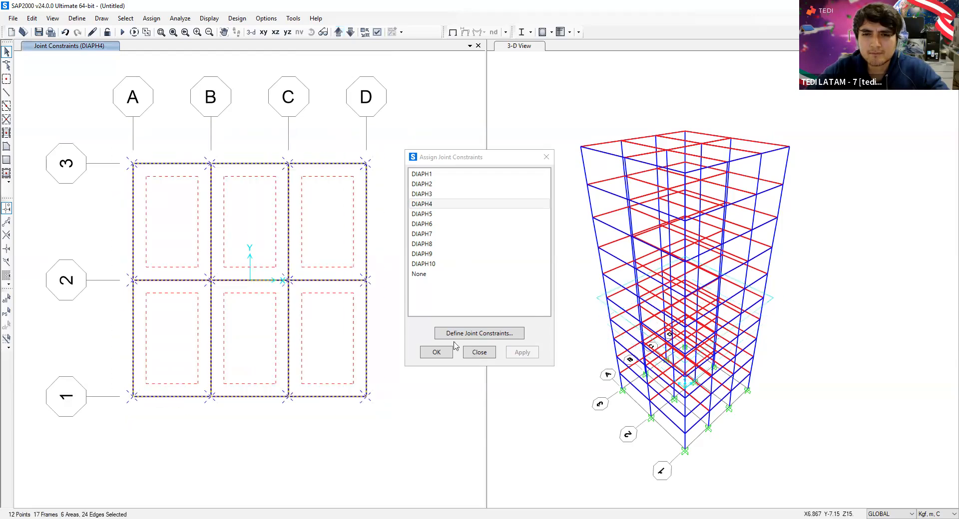
pyautogui.click(433, 214)
pyautogui.click(532, 354)
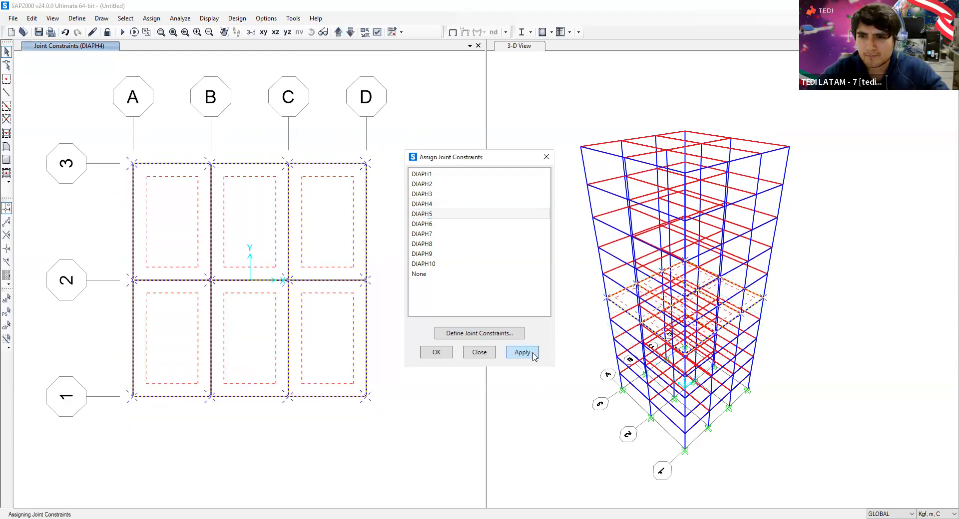
# Step: Assign the DIAPH6 constraint to all joints of the floor at Z=18
pyautogui.click(330, 141)
pyautogui.click(339, 32)
pyautogui.moveTo(125, 151); pyautogui.dragTo(402, 414)
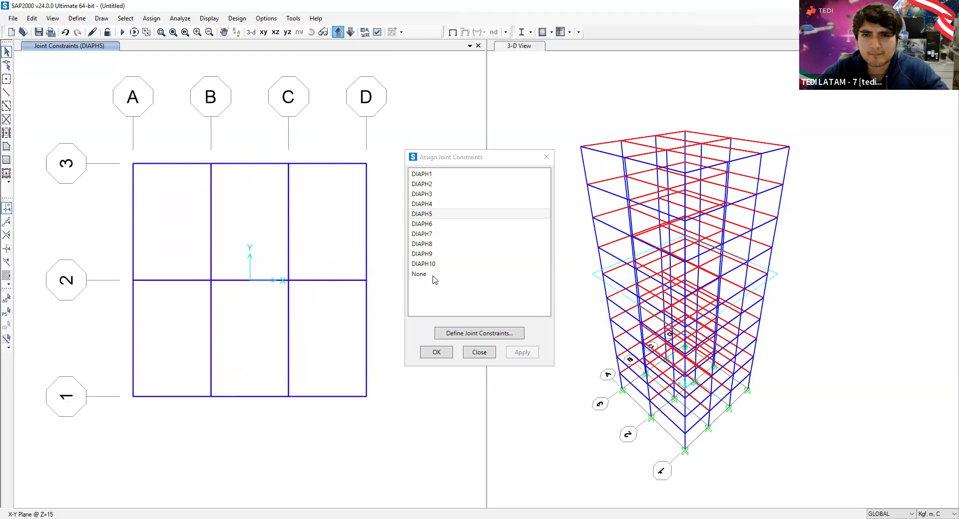
pyautogui.click(433, 229)
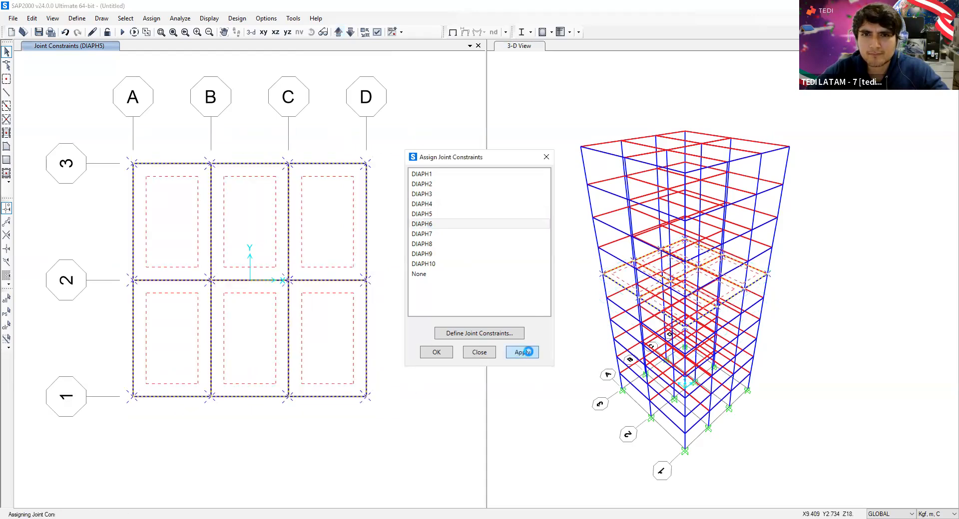
pyautogui.click(522, 353)
# Step: Assign the DIAPH7 constraint to all joints of the floor at Z=21
pyautogui.click(338, 32)
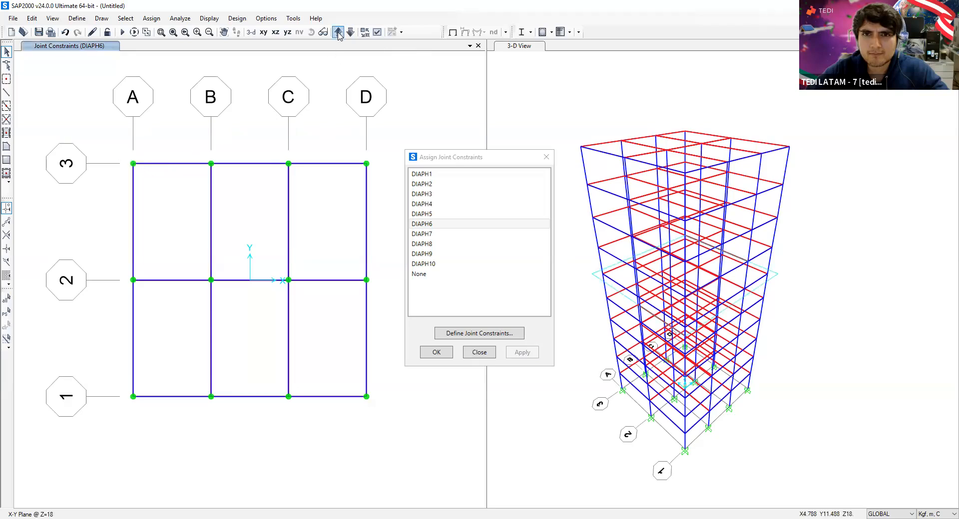
pyautogui.moveTo(127, 149); pyautogui.dragTo(388, 426)
pyautogui.click(429, 234)
pyautogui.click(523, 355)
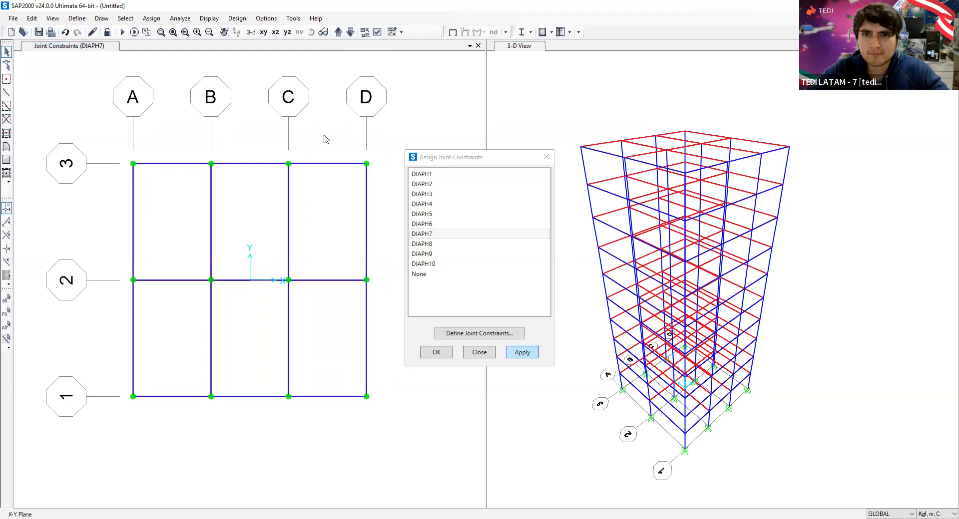
# Step: Assign the DIAPH8 constraint to all joints of the floor at Z=24
pyautogui.click(338, 32)
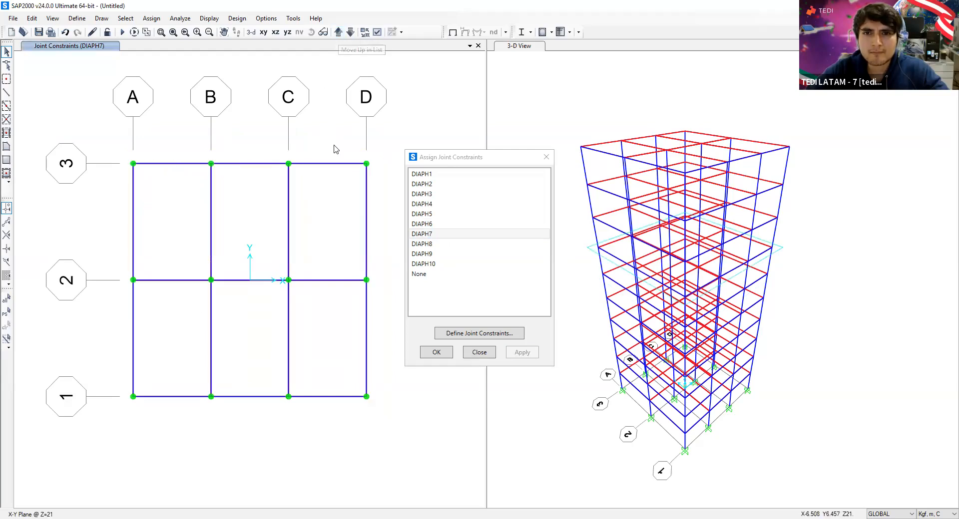
pyautogui.click(338, 31)
pyautogui.moveTo(115, 150); pyautogui.dragTo(402, 422)
pyautogui.click(422, 244)
pyautogui.click(525, 353)
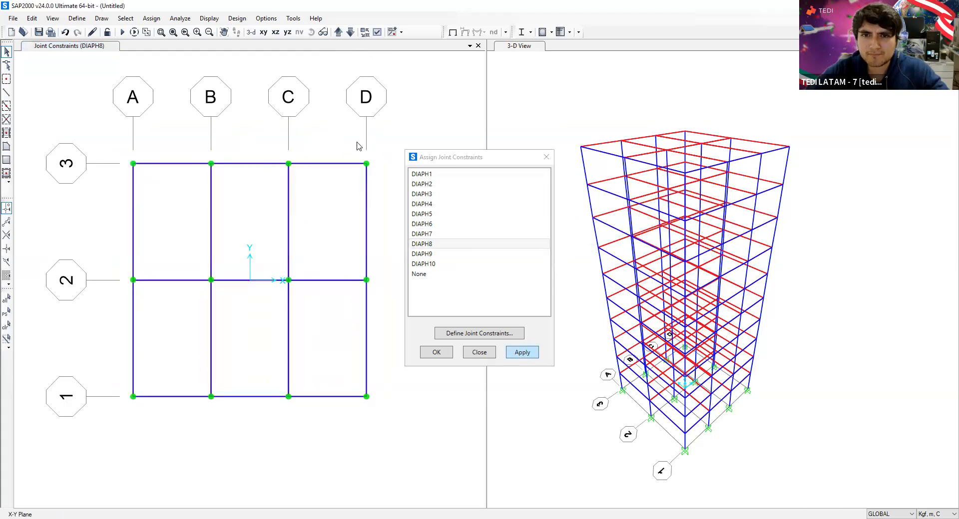
# Step: Assign the DIAPH9 constraint to all joints of the floor at Z=27
pyautogui.click(338, 33)
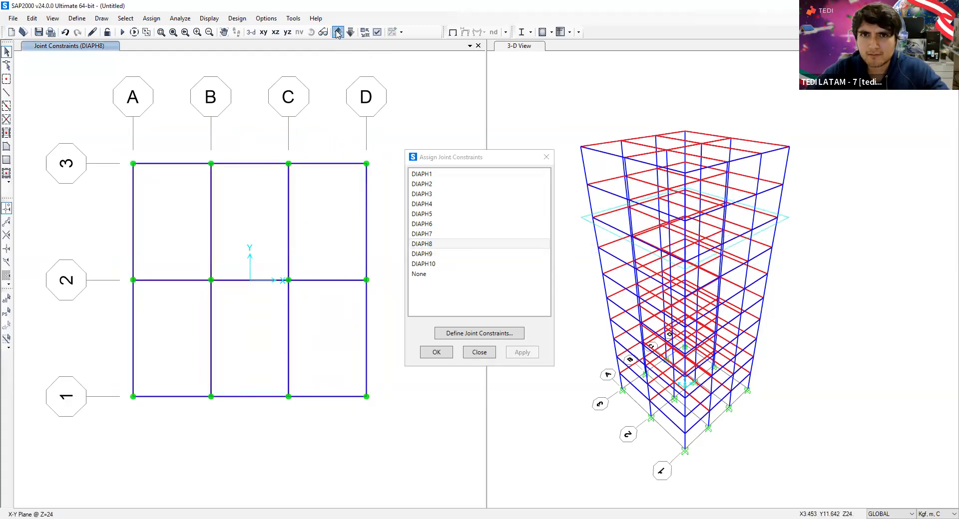
pyautogui.moveTo(111, 149); pyautogui.dragTo(405, 438)
pyautogui.click(440, 253)
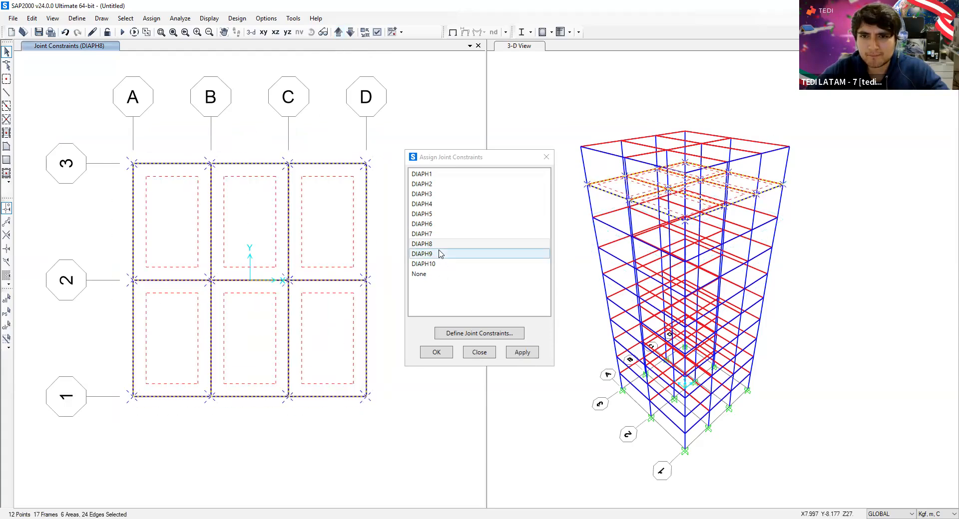
pyautogui.click(523, 352)
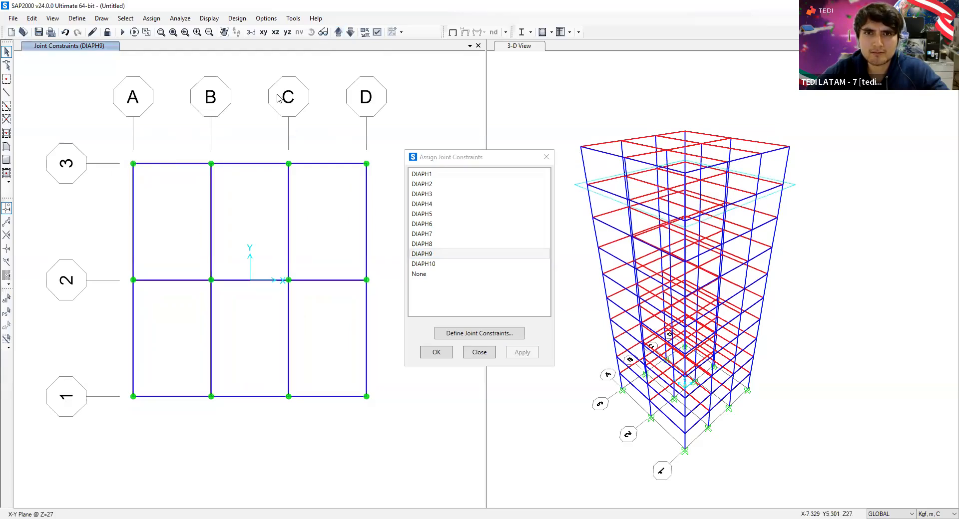
# Step: Assign the DIAPH10 constraint to all joints of the floor at Z=30 and finish the constraint assignment
pyautogui.click(337, 34)
pyautogui.moveTo(124, 152); pyautogui.dragTo(384, 411)
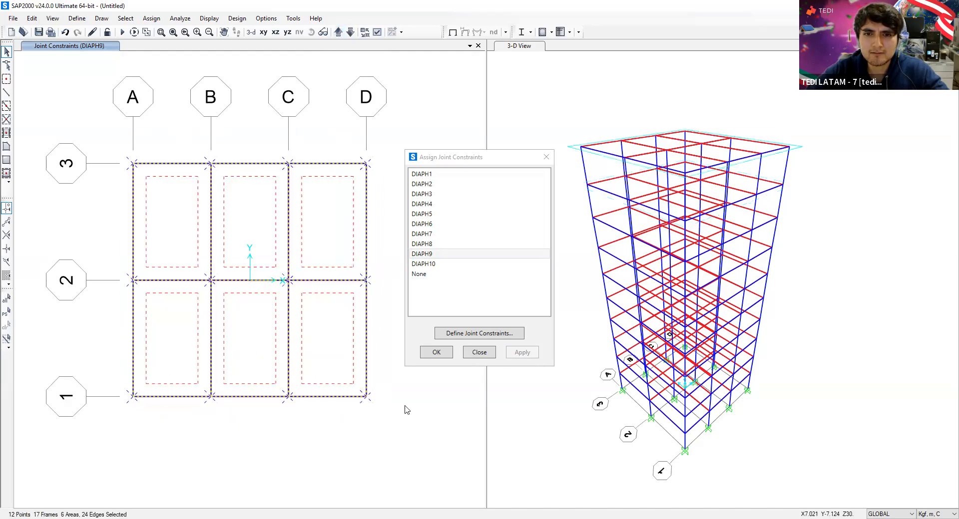
pyautogui.click(430, 266)
pyautogui.click(525, 355)
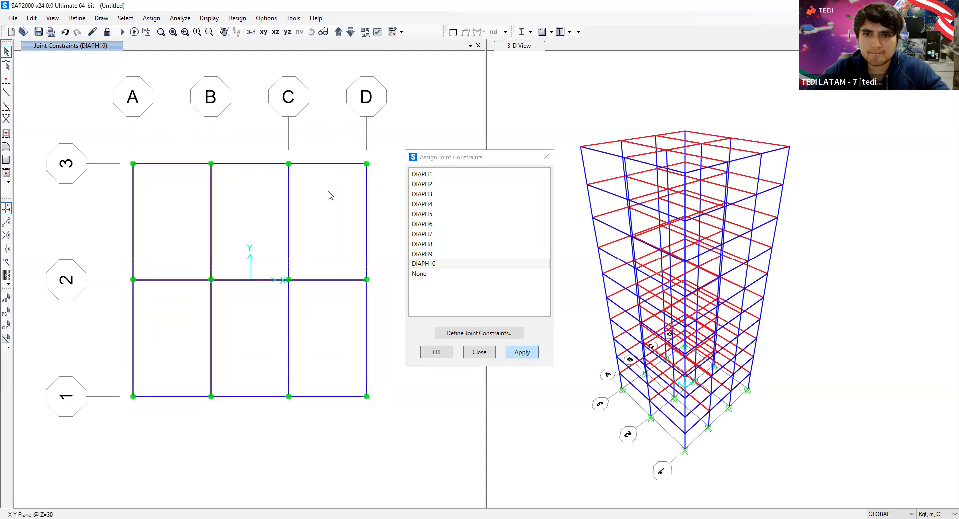
pyautogui.click(436, 353)
# Step: Switch the floor plan view showing the joint constraints to a 3-D view of the whole building
pyautogui.click(251, 32)
pyautogui.click(398, 221)
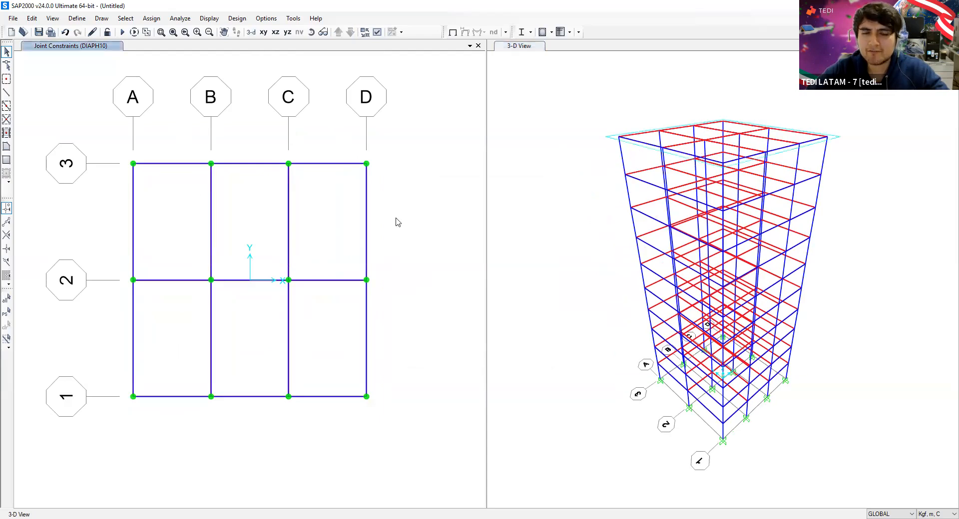
pyautogui.click(250, 32)
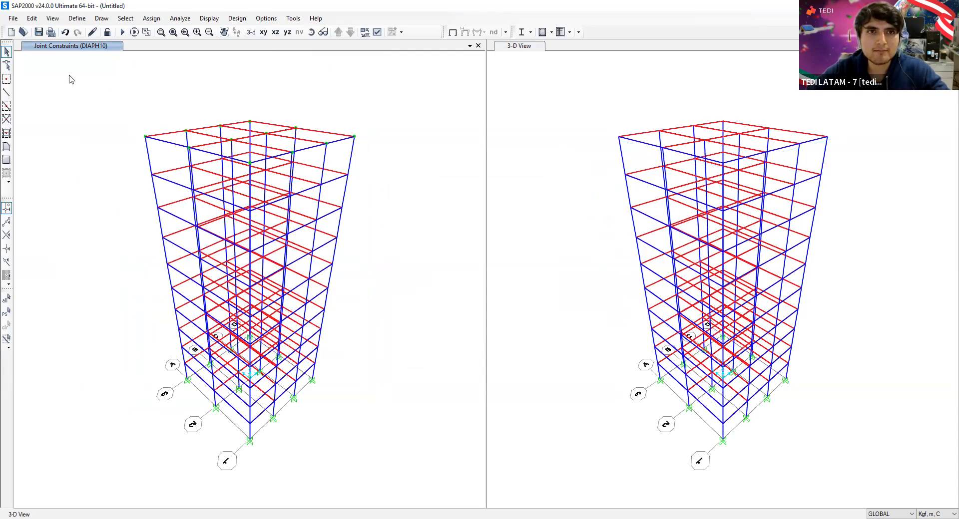
# Step: Set the maximum number of modes of the MODAL load case to 10*3, three modes for each floor
pyautogui.click(78, 19)
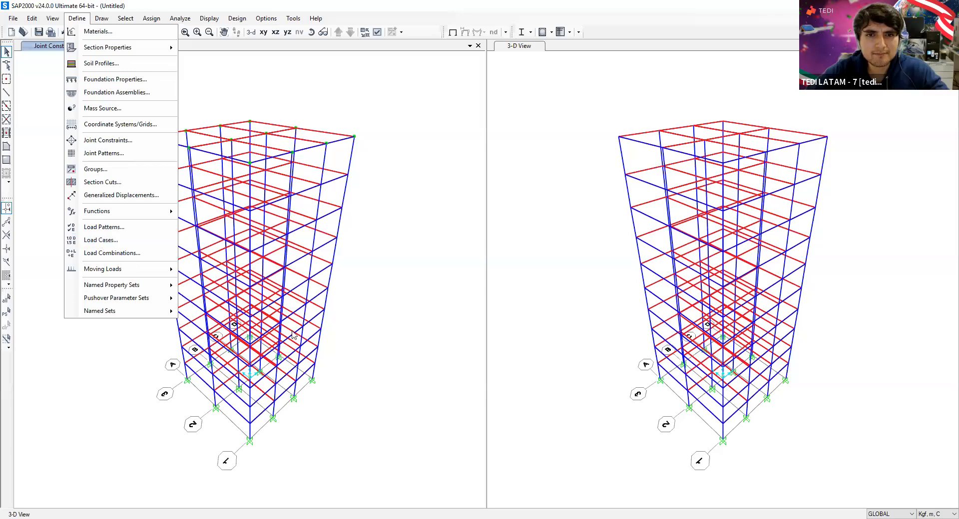
pyautogui.click(339, 243)
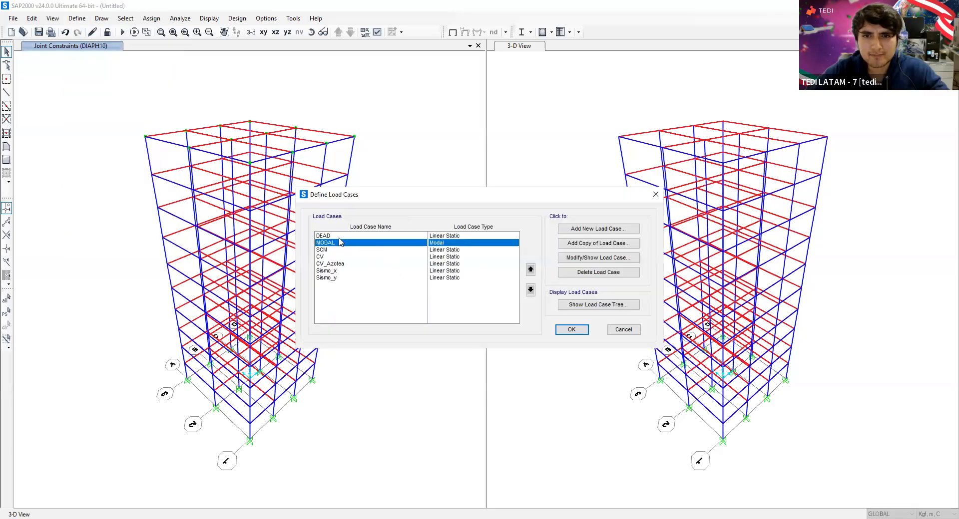
pyautogui.click(613, 264)
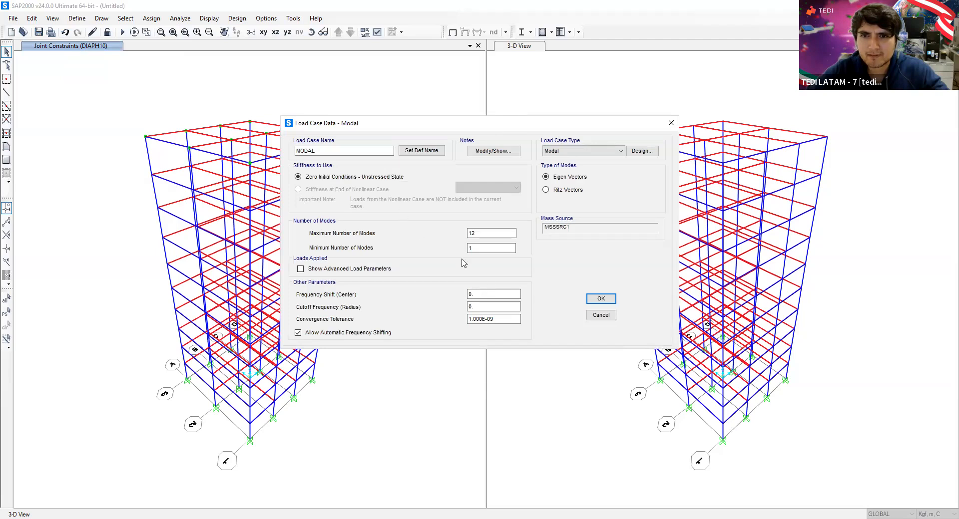
pyautogui.doubleClick(473, 233)
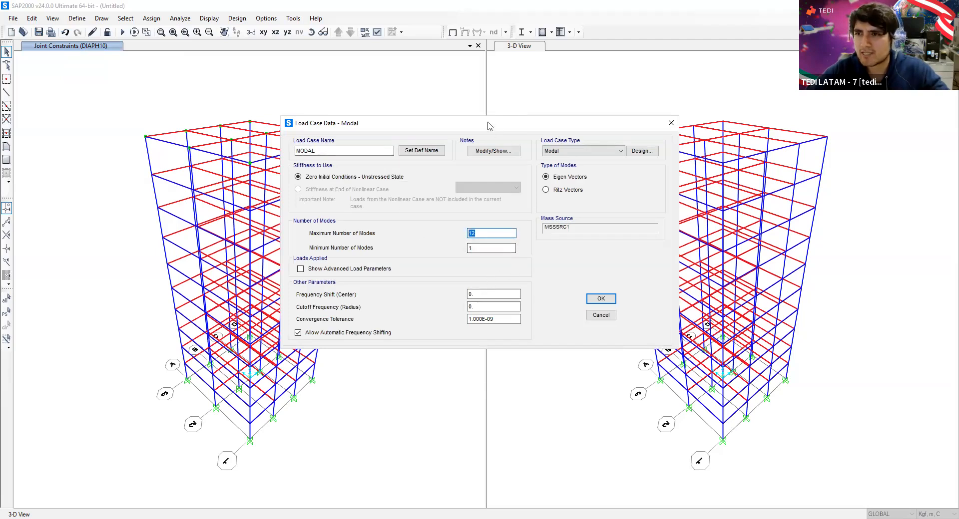
pyautogui.moveTo(570, 136); pyautogui.dragTo(530, 161)
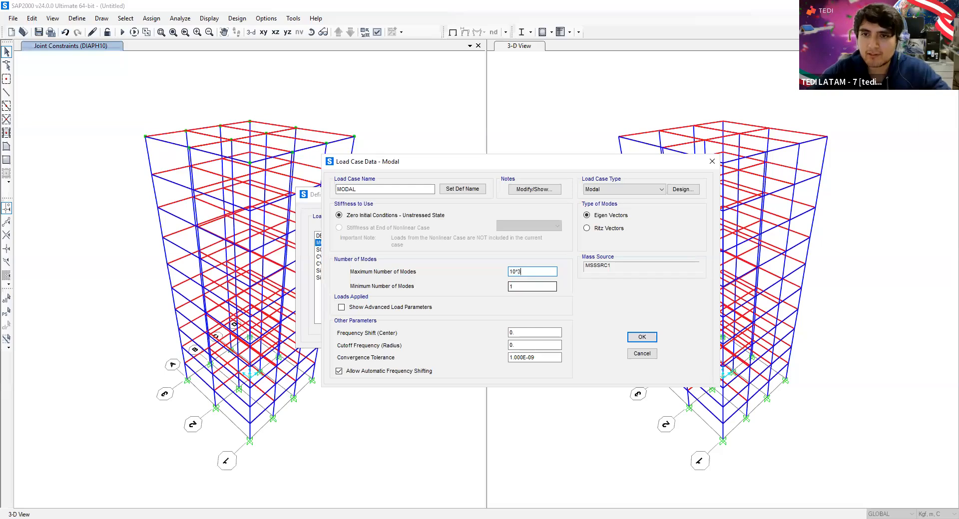
pyautogui.press('Tab')
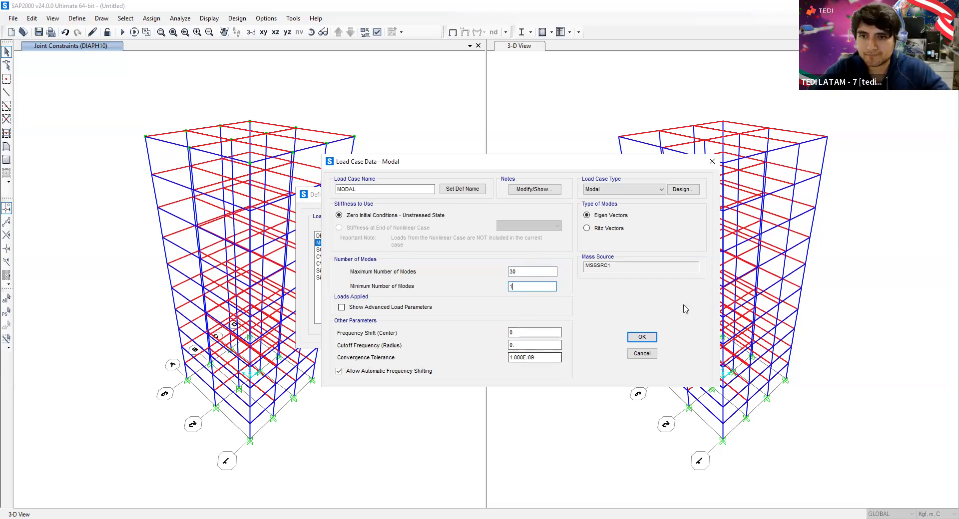
pyautogui.click(642, 337)
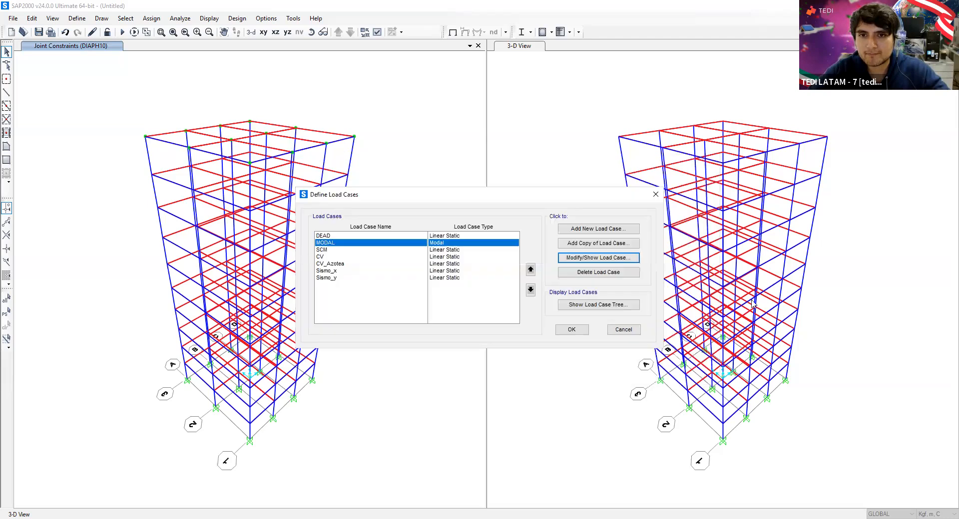
pyautogui.click(572, 330)
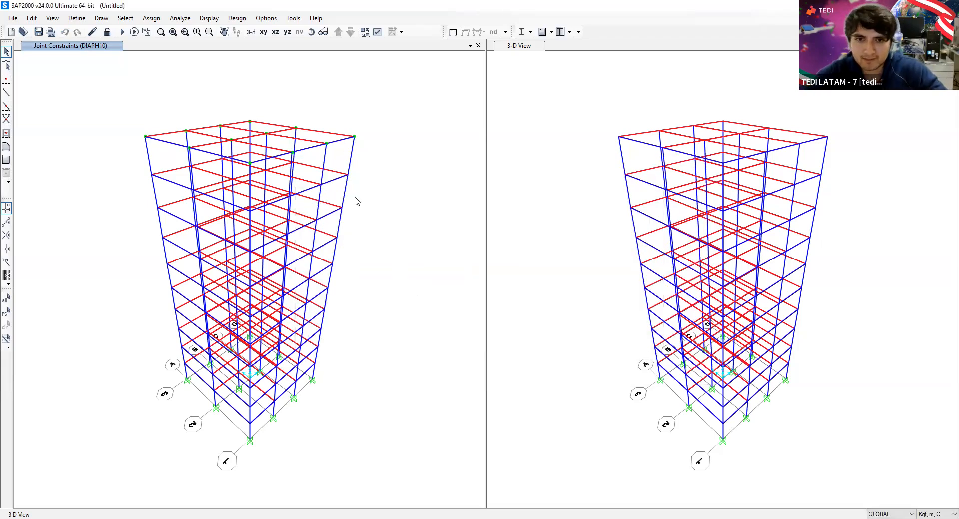
# Step: Set the Sismo_y and Sismo_x load cases to Do Not Run for the analysis
pyautogui.click(311, 32)
pyautogui.moveTo(379, 198); pyautogui.dragTo(367, 191)
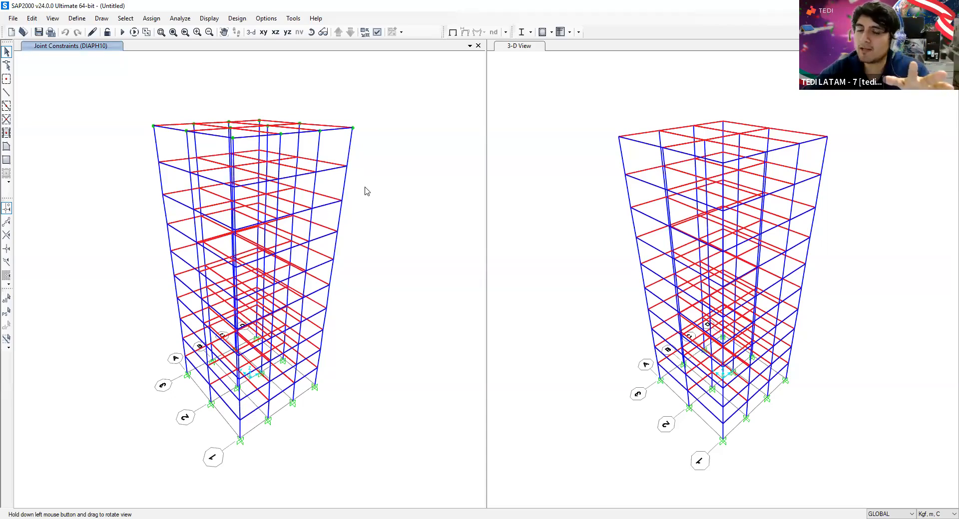
pyautogui.click(123, 32)
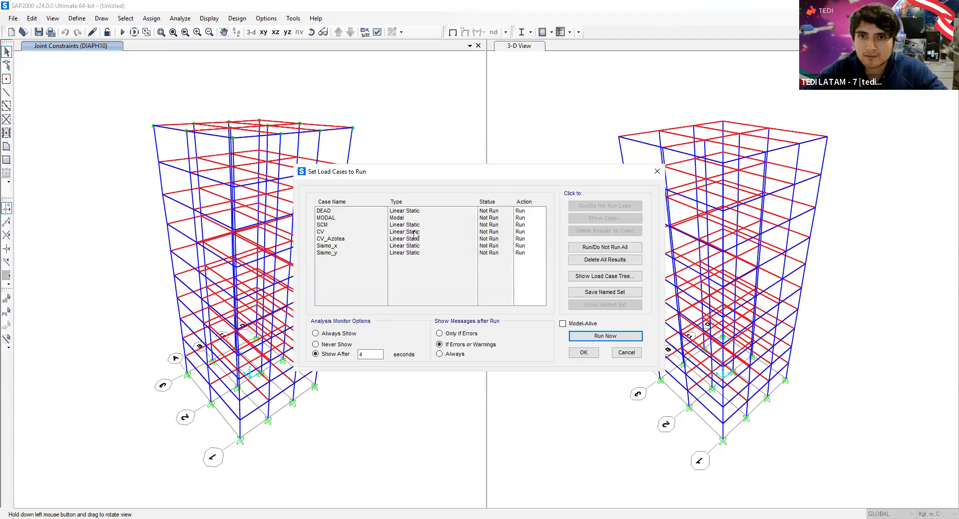
pyautogui.click(463, 252)
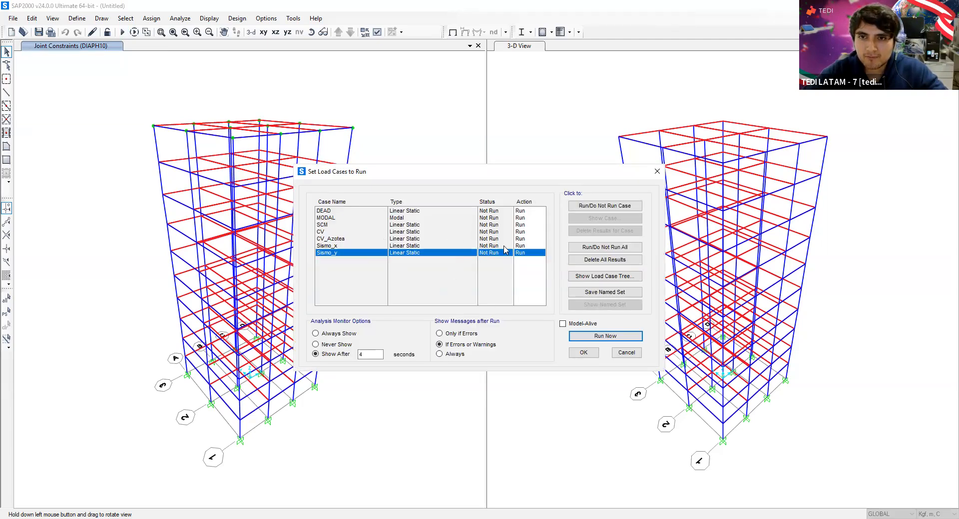
pyautogui.click(590, 207)
pyautogui.click(522, 245)
pyautogui.click(607, 206)
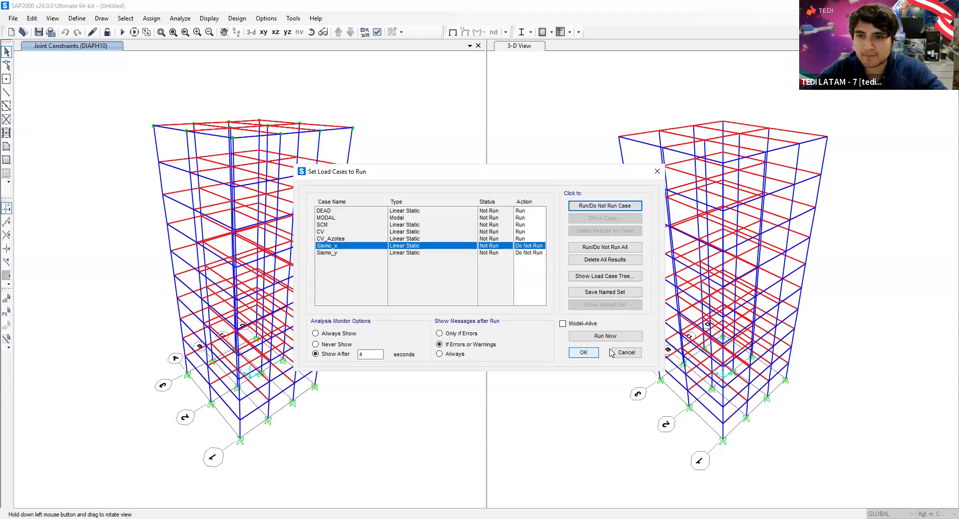
# Step: Run the analysis and save the model file in Descargas as AnalisisSísmico
pyautogui.click(620, 337)
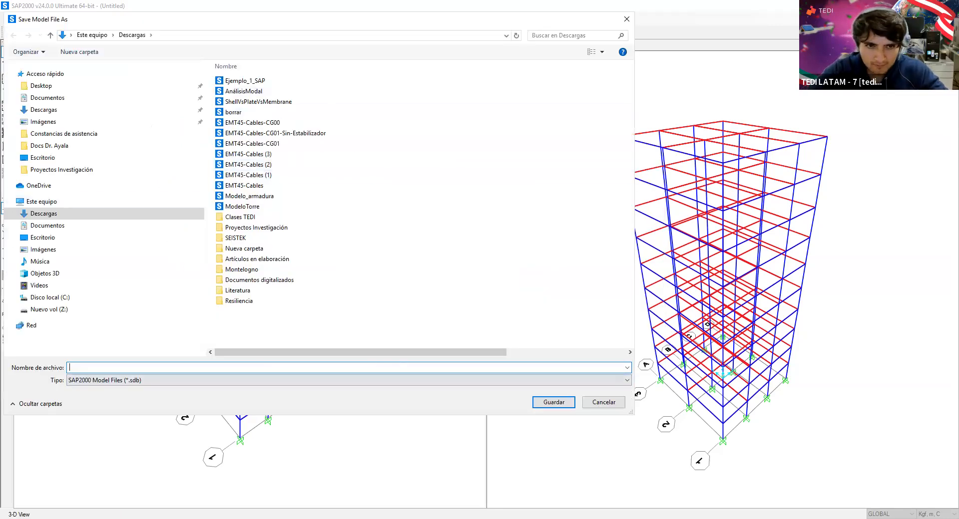
pyautogui.write('Ana')
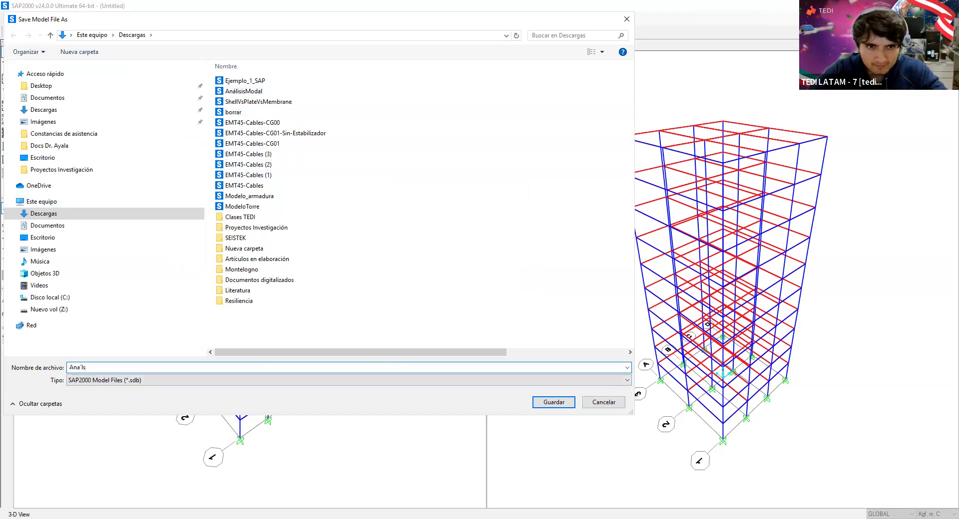
pyautogui.write('lisisSísmico')
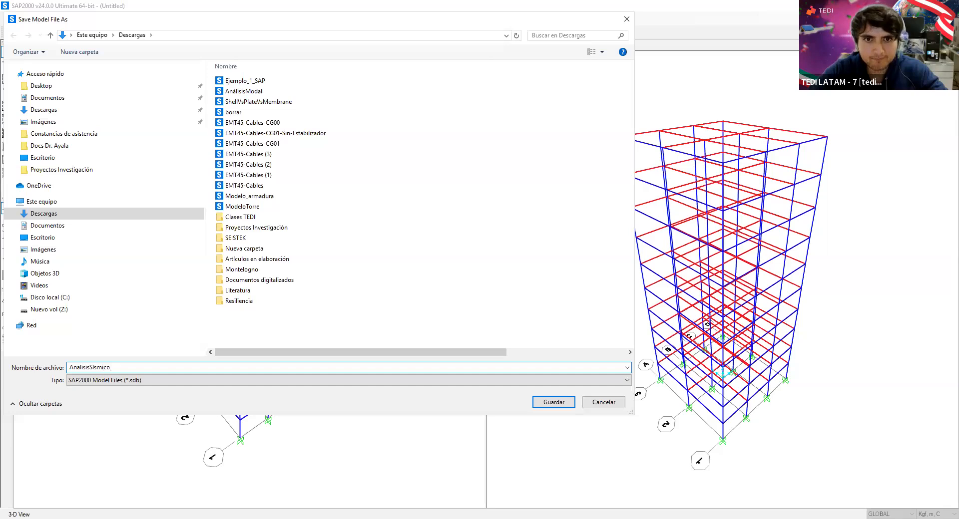
pyautogui.press('Return')
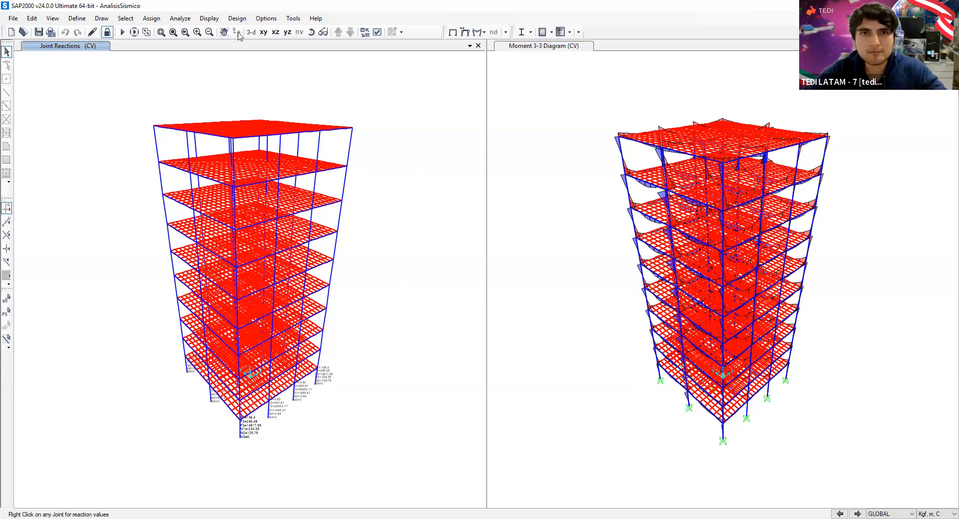
# Step: Display the deformed shape of the MODAL case for mode 1, and play and stop its animation
pyautogui.click(209, 19)
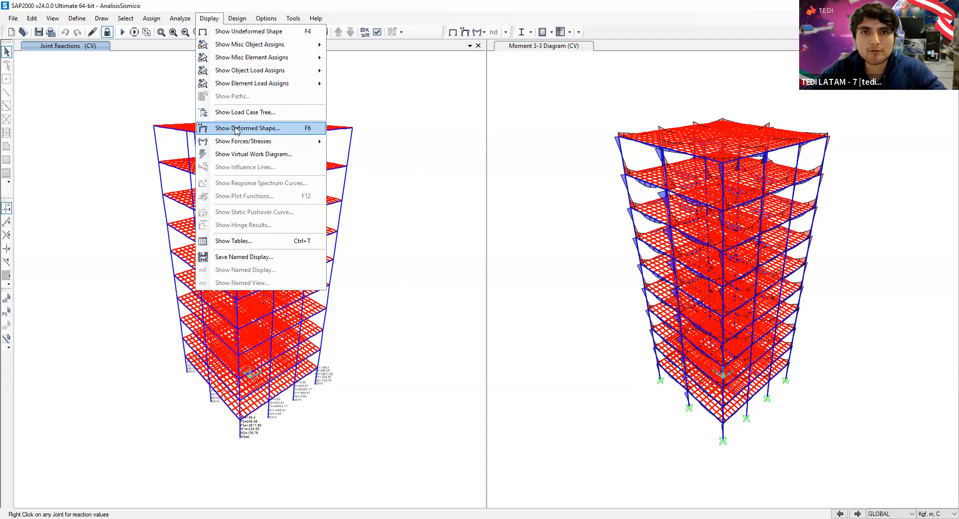
pyautogui.click(251, 130)
pyautogui.click(393, 169)
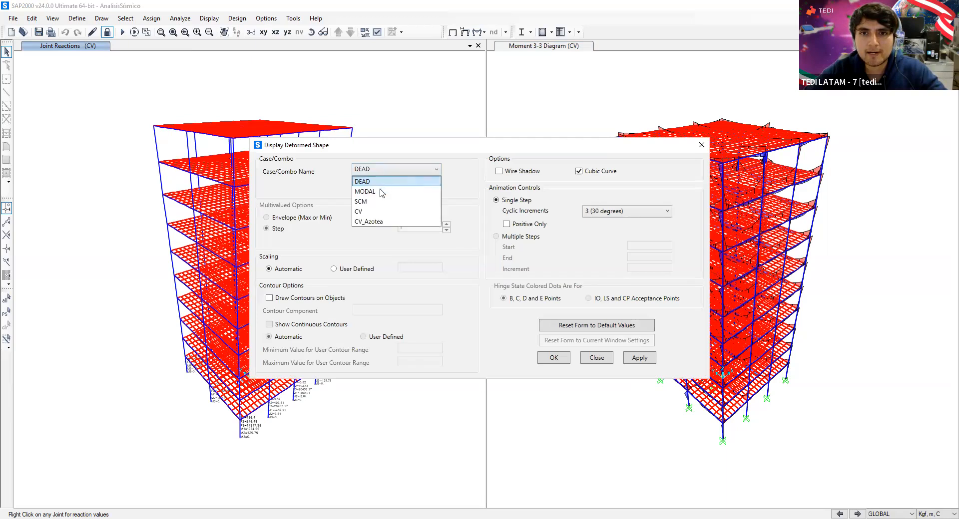
pyautogui.click(369, 191)
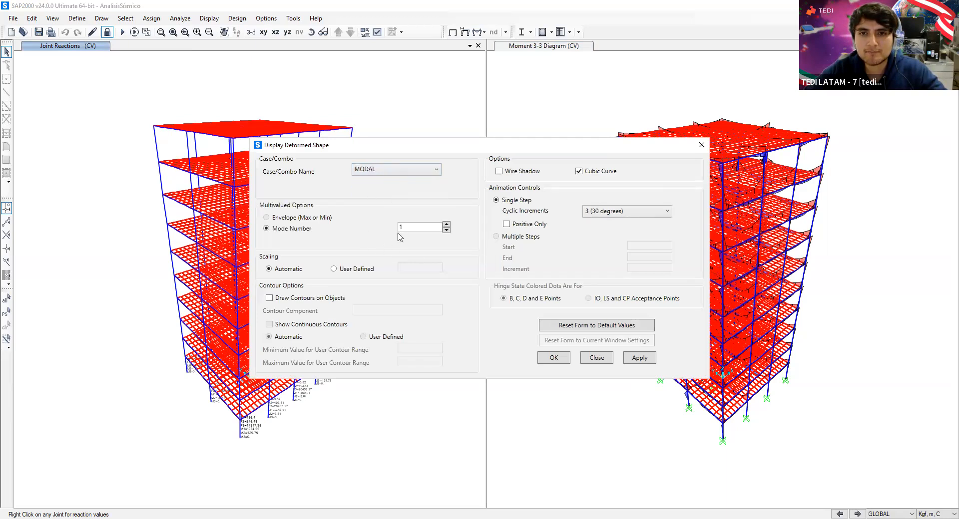
pyautogui.click(554, 358)
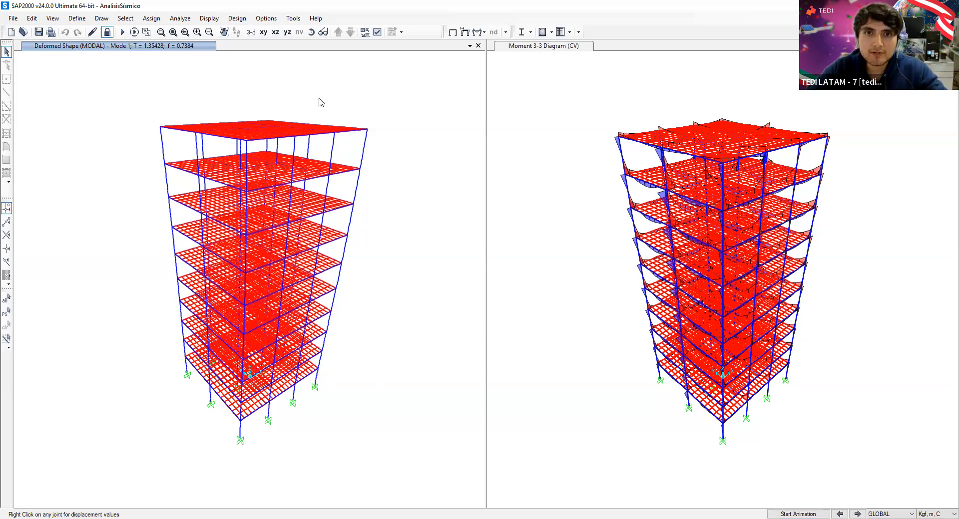
pyautogui.click(810, 507)
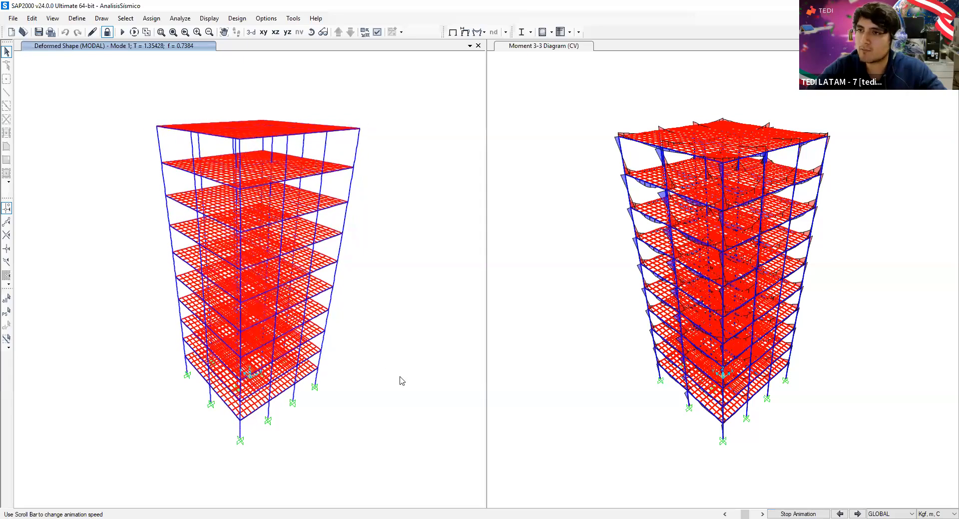
pyautogui.click(798, 513)
# Step: Show the deformed shape of mode 2, and play and stop its animation
pyautogui.click(856, 510)
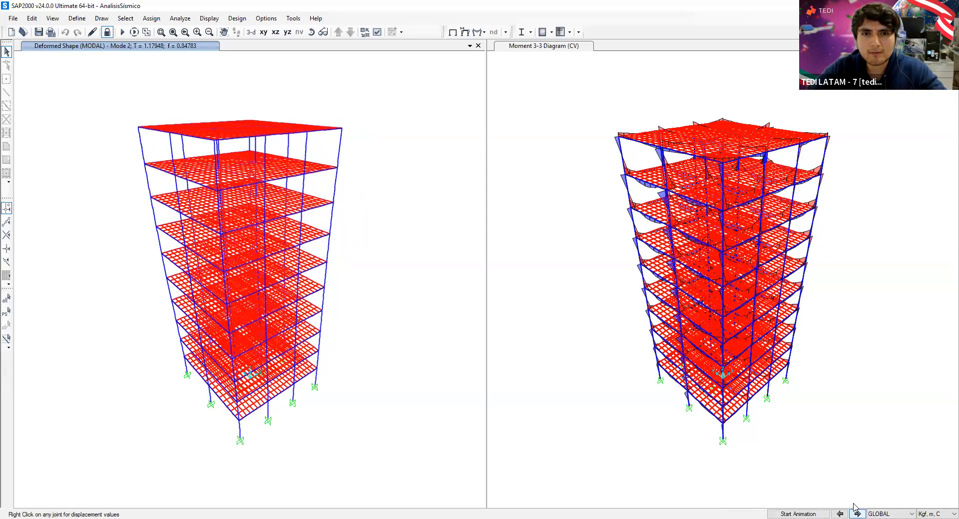
pyautogui.click(809, 511)
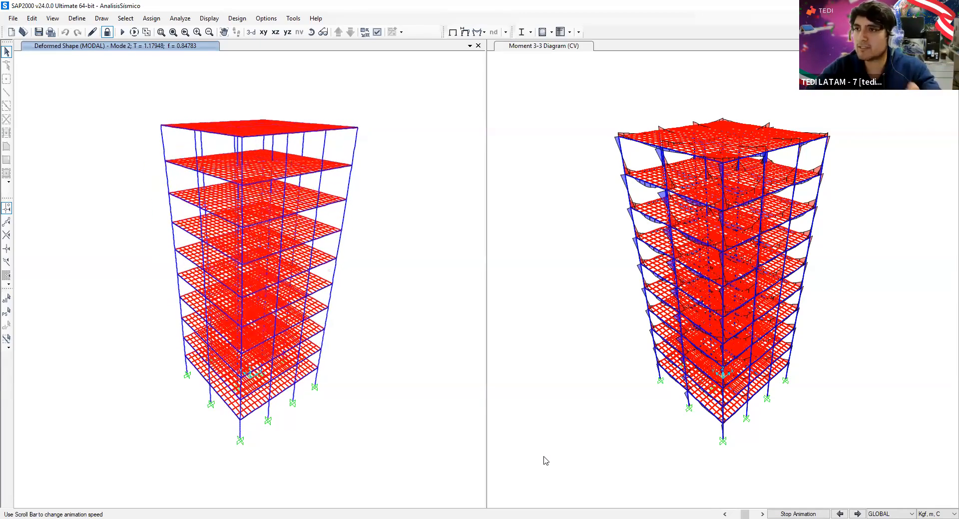
pyautogui.click(809, 506)
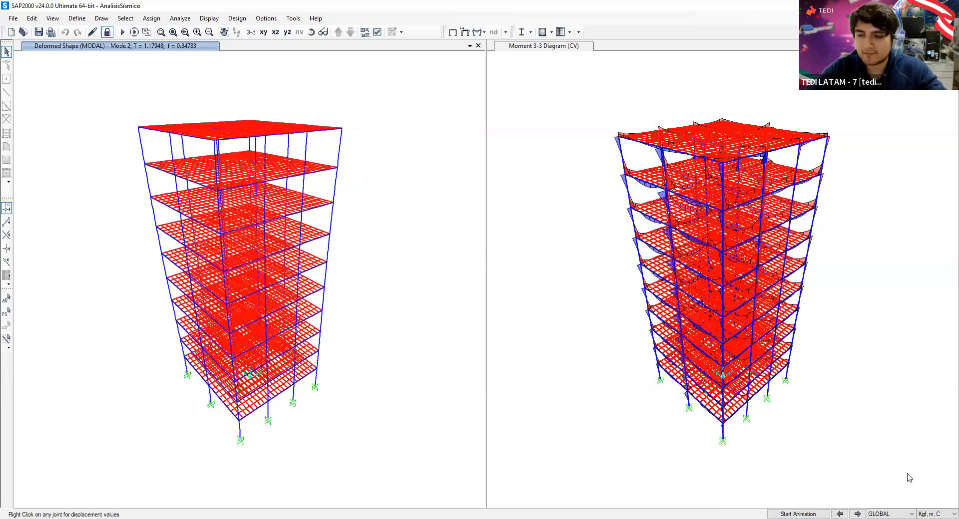
# Step: Show the deformed shape of mode 3, and play and stop its animation
pyautogui.click(857, 513)
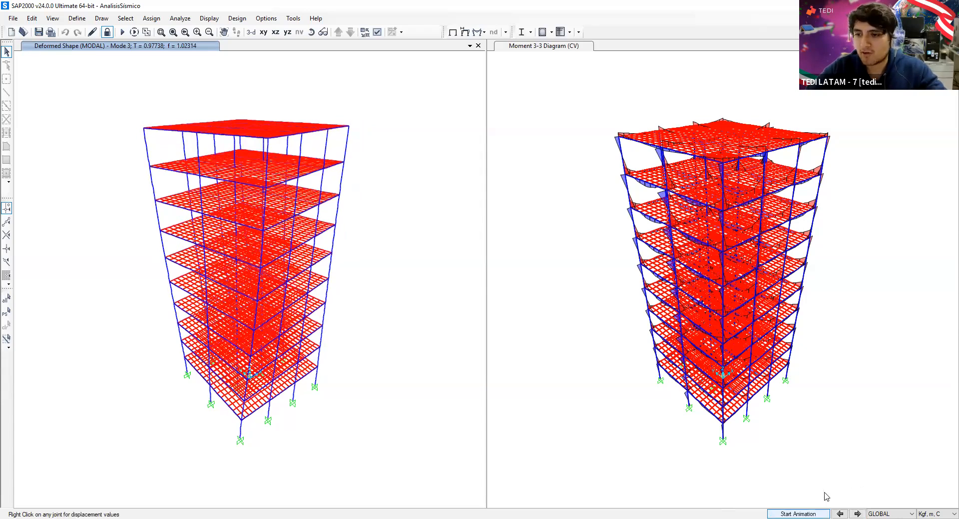
pyautogui.click(809, 513)
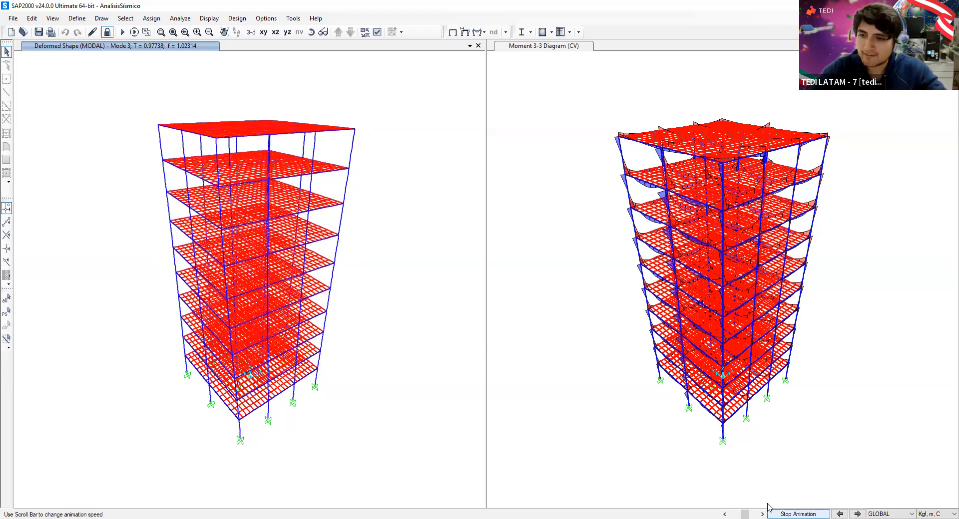
pyautogui.click(794, 508)
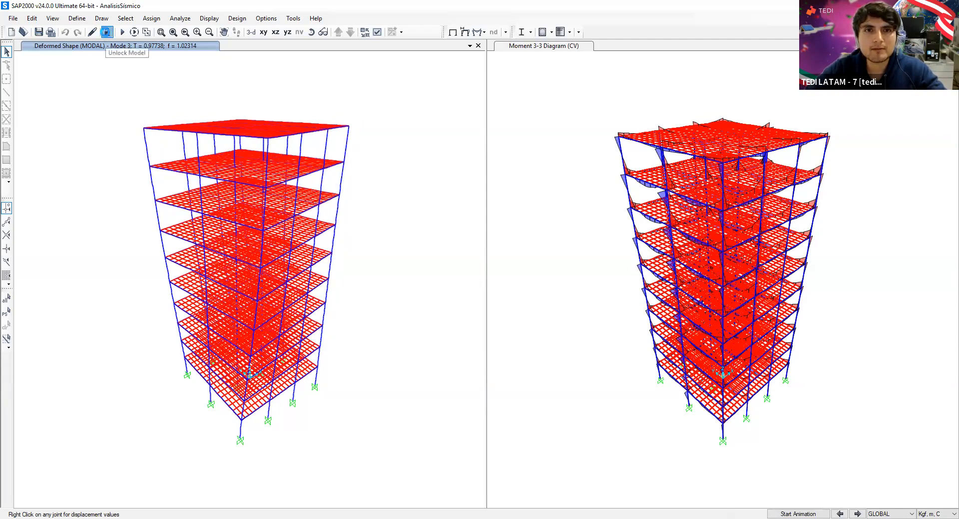
# Step: Step the modal deformed shape back to mode 1, and unlock the model, deleting its analysis results
pyautogui.click(106, 32)
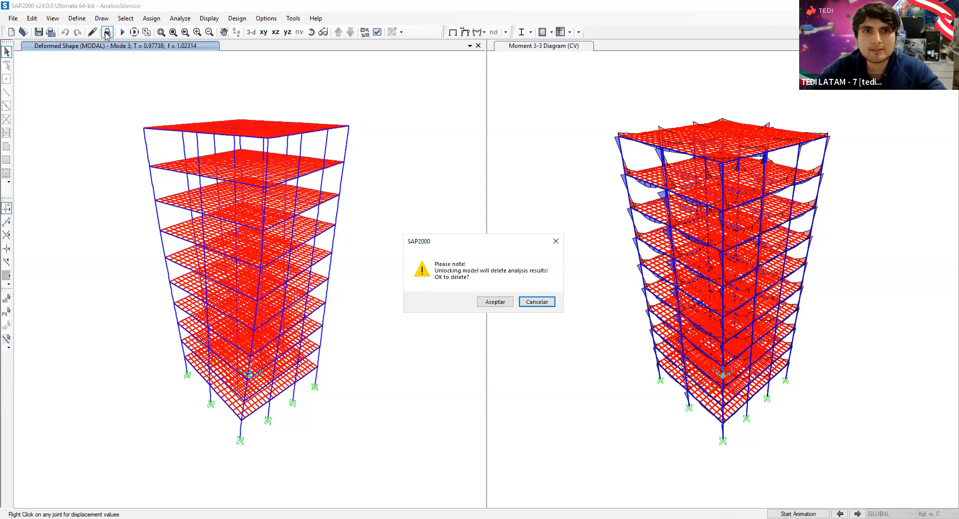
pyautogui.click(534, 303)
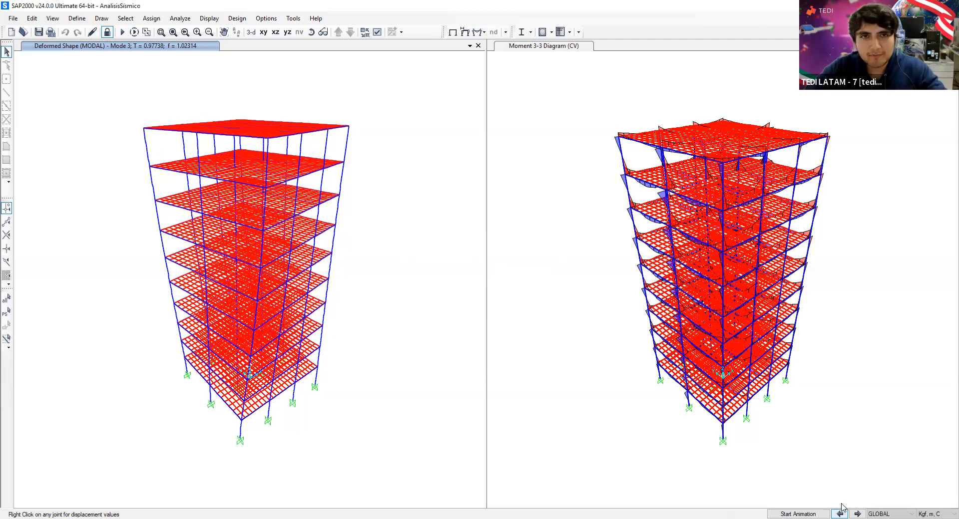
pyautogui.click(839, 513)
pyautogui.click(839, 513)
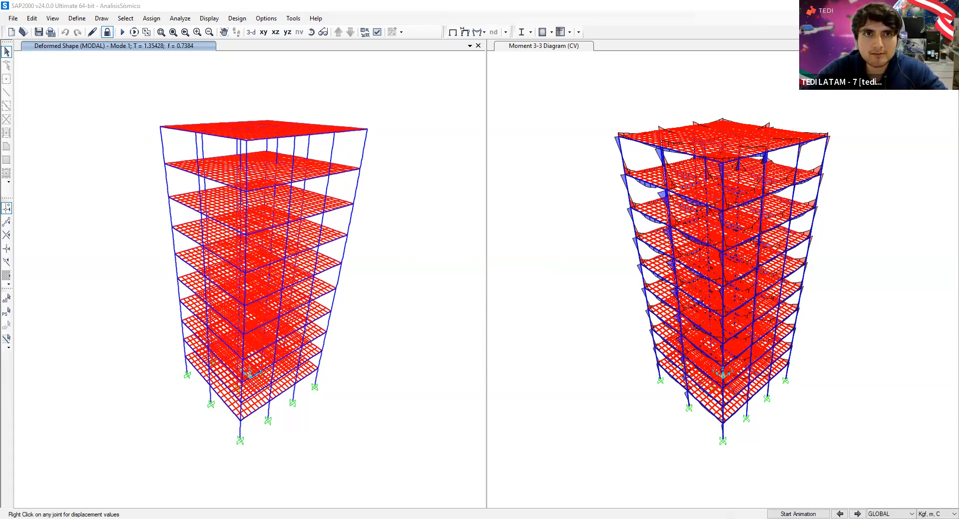
pyautogui.click(107, 32)
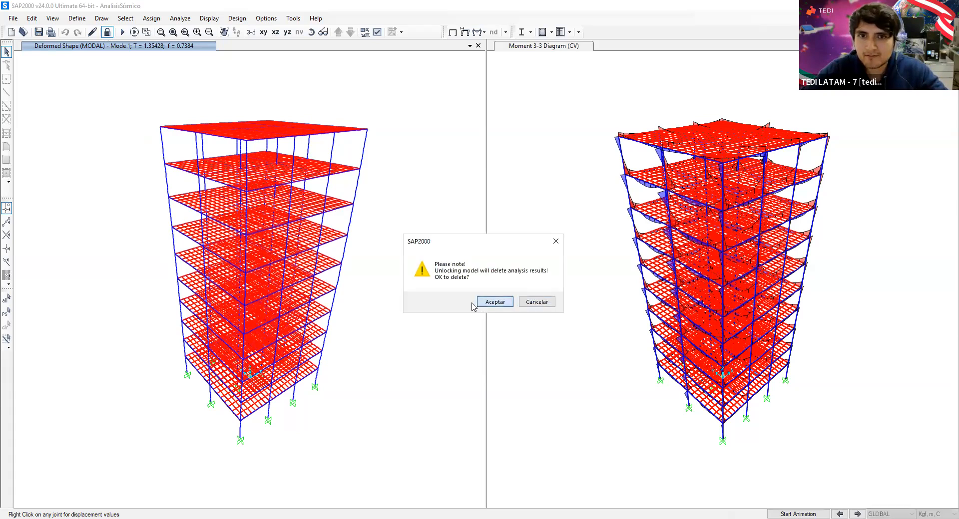
pyautogui.click(492, 302)
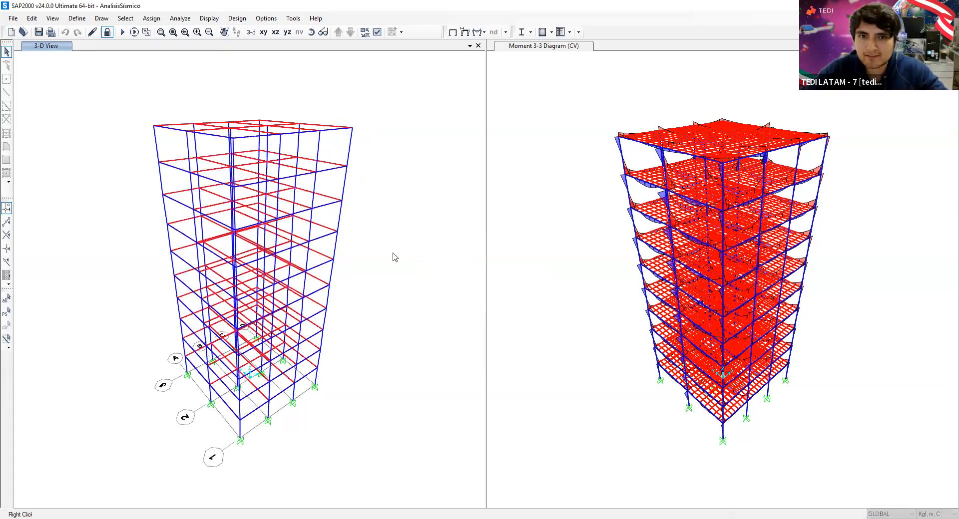
# Step: Assign pinned restraints to all the base joints of the building
pyautogui.click(312, 32)
pyautogui.moveTo(417, 355); pyautogui.dragTo(325, 236)
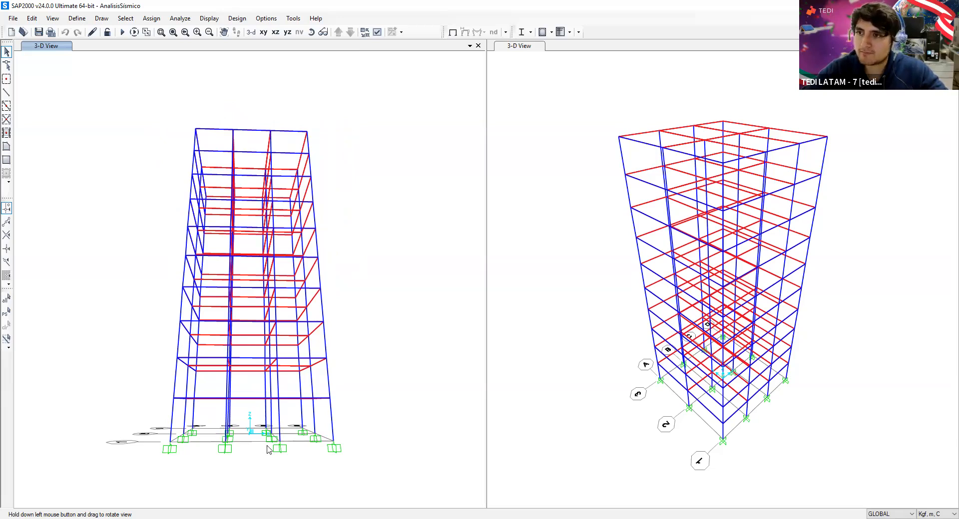
pyautogui.moveTo(139, 413); pyautogui.dragTo(375, 467)
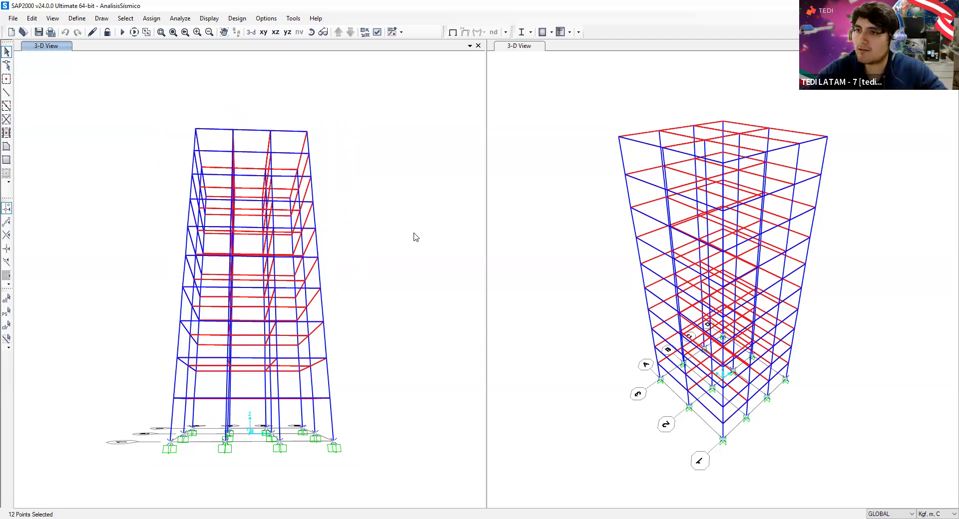
pyautogui.click(149, 20)
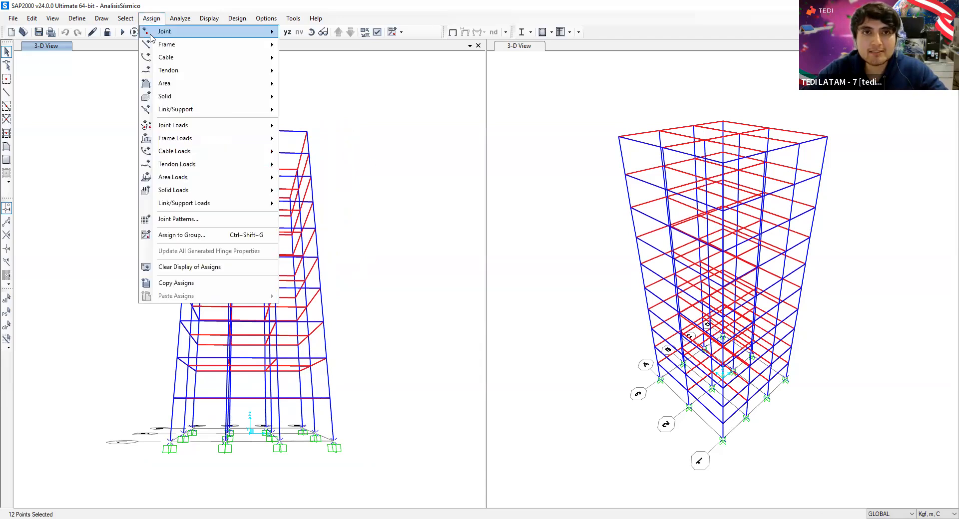
pyautogui.moveTo(261, 32)
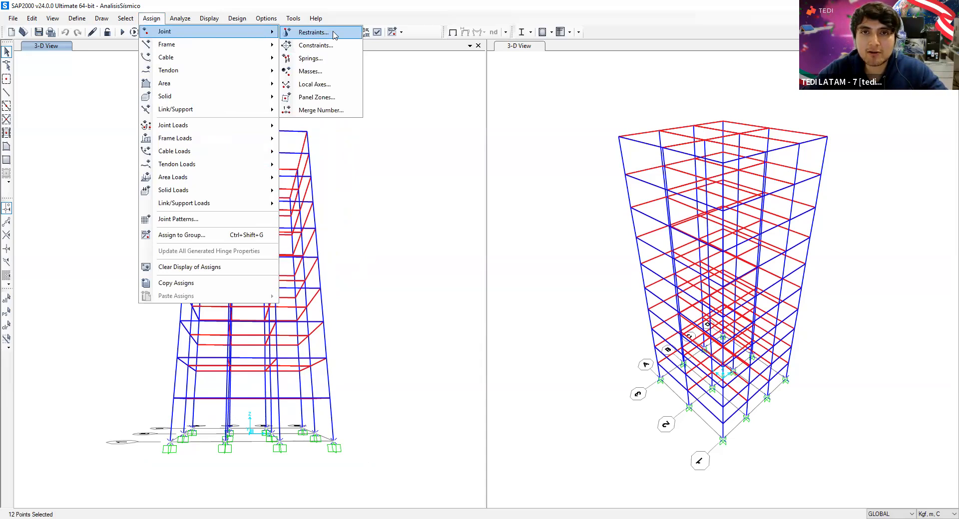
pyautogui.click(315, 32)
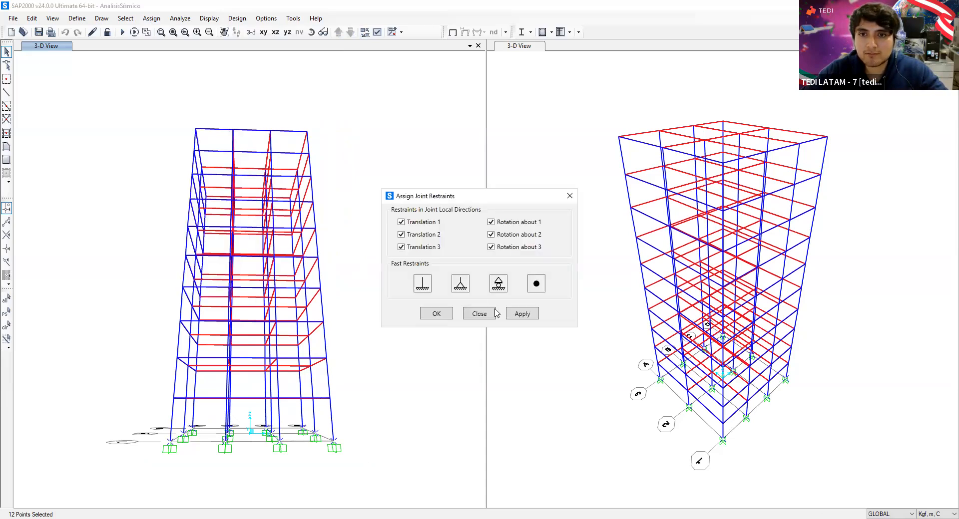
pyautogui.click(460, 284)
pyautogui.click(443, 314)
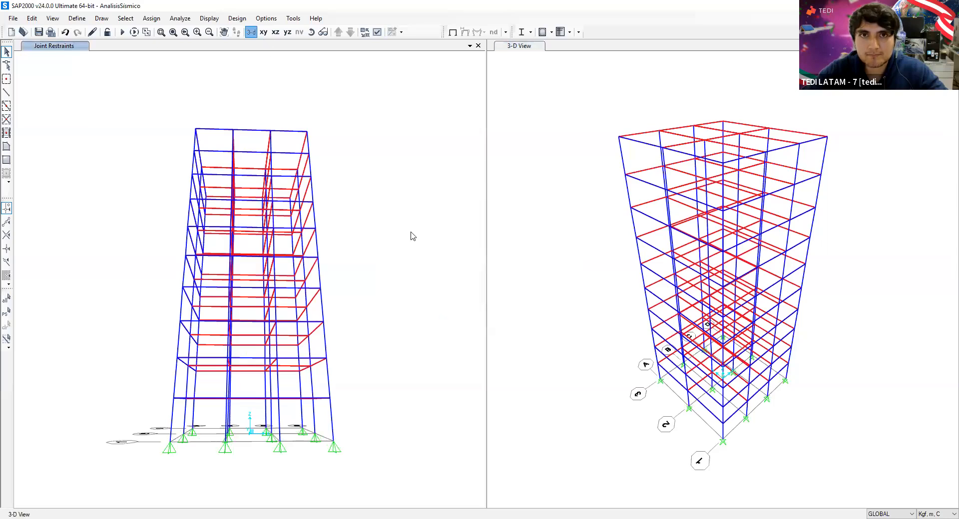
# Step: Run the analysis with the pinned supports, and unlock the model to discard the results
pyautogui.click(121, 33)
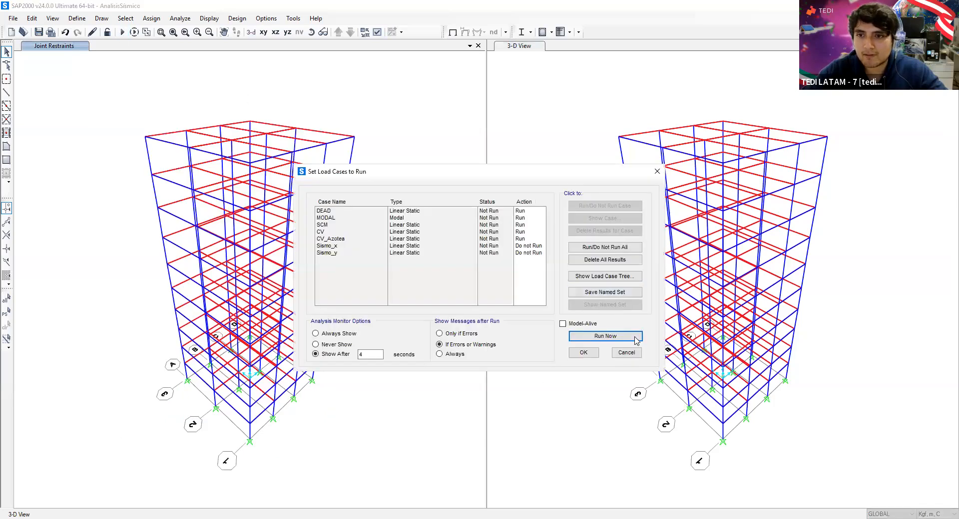
pyautogui.click(634, 338)
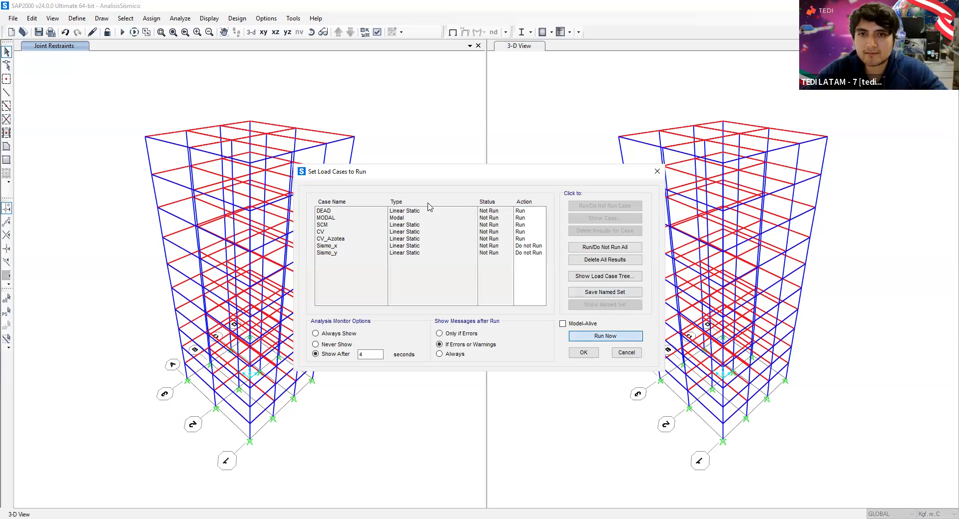
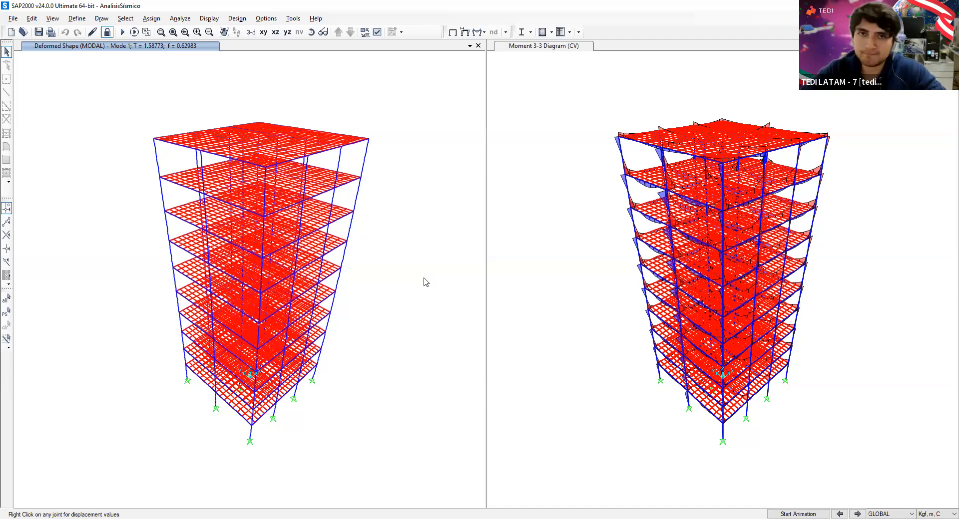
pyautogui.click(107, 32)
pyautogui.click(504, 302)
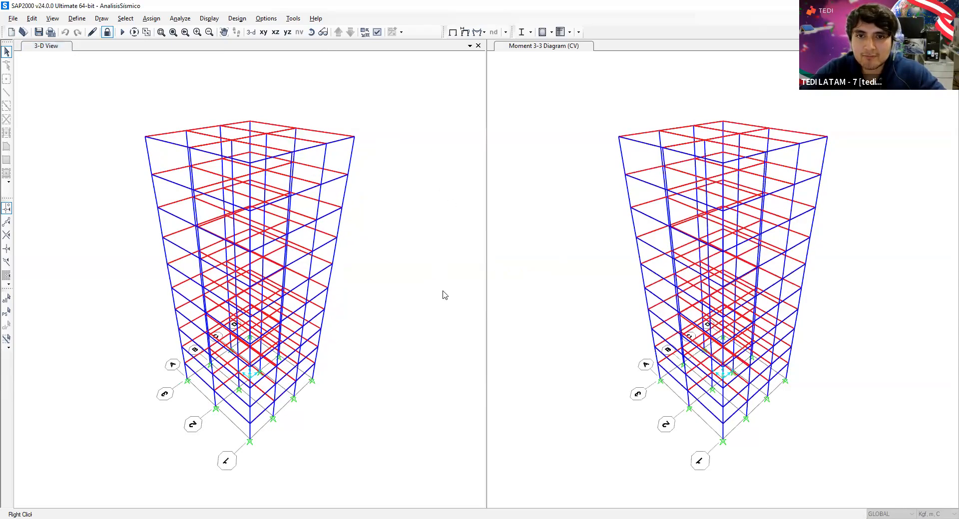
# Step: Assign fixed restraints, with all translations and rotations restrained, to all the base joints and restore the default 3-D view
pyautogui.click(311, 32)
pyautogui.moveTo(394, 219); pyautogui.dragTo(181, 434)
pyautogui.moveTo(124, 418); pyautogui.dragTo(382, 474)
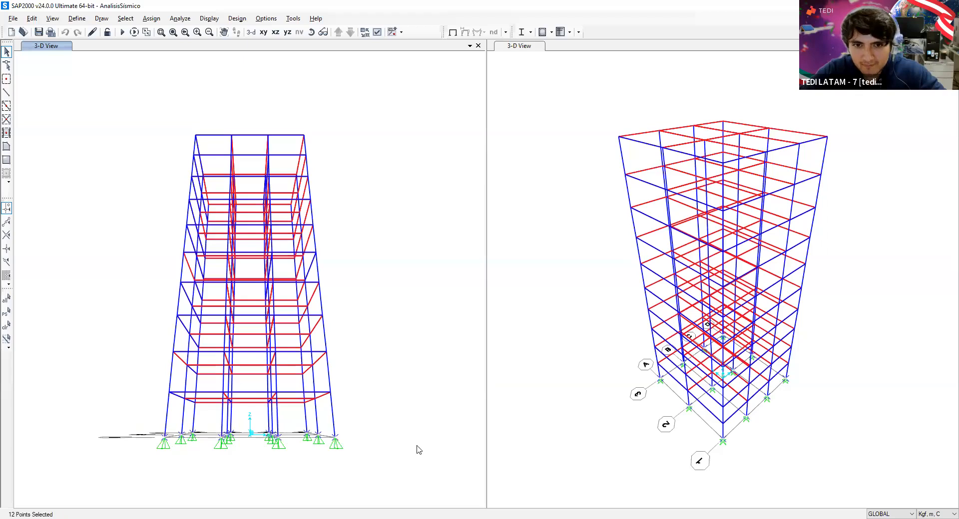
pyautogui.click(151, 19)
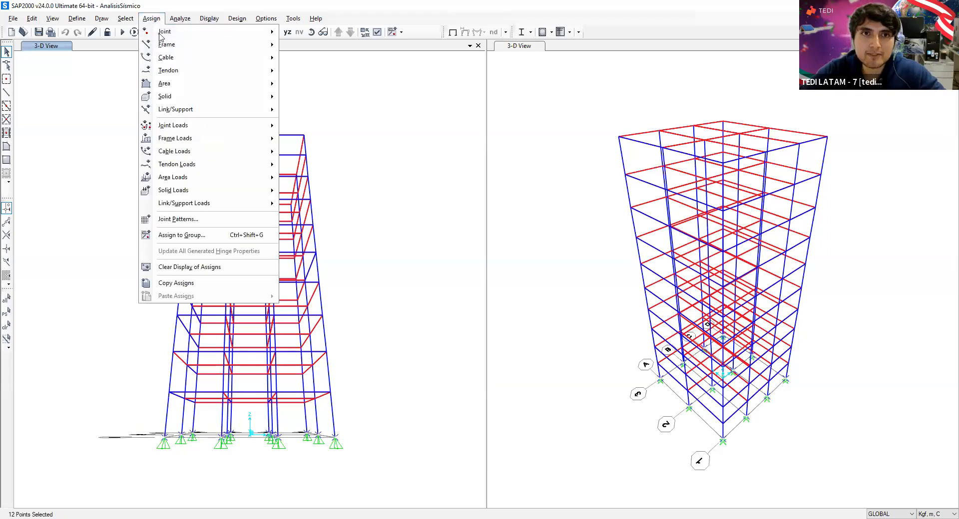
pyautogui.moveTo(197, 47)
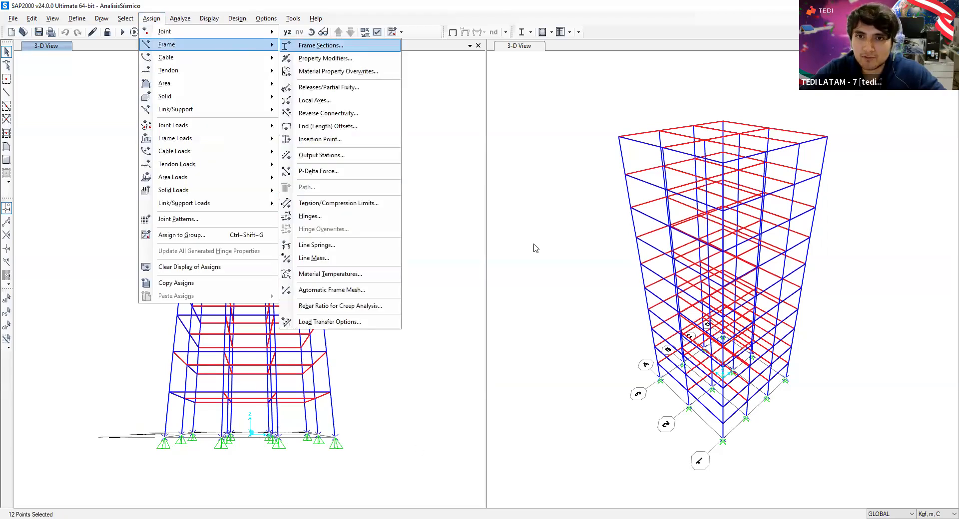
pyautogui.click(305, 45)
pyautogui.click(151, 19)
pyautogui.moveTo(164, 31)
pyautogui.click(340, 34)
pyautogui.click(426, 292)
pyautogui.click(435, 314)
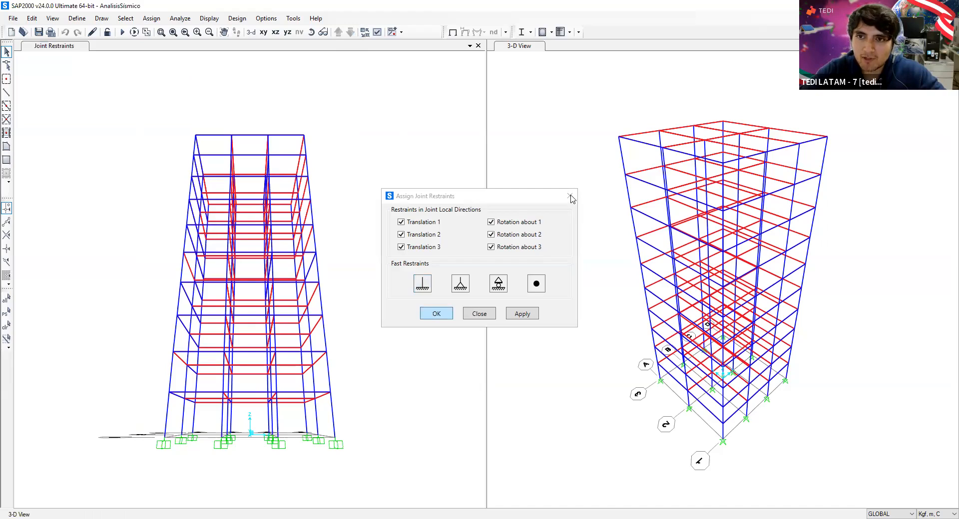
pyautogui.click(251, 32)
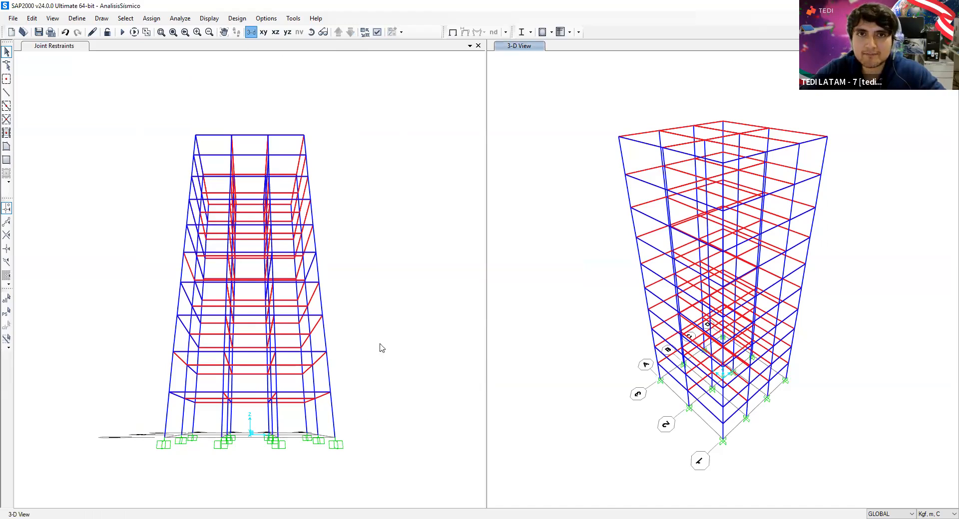
pyautogui.click(396, 291)
pyautogui.click(250, 32)
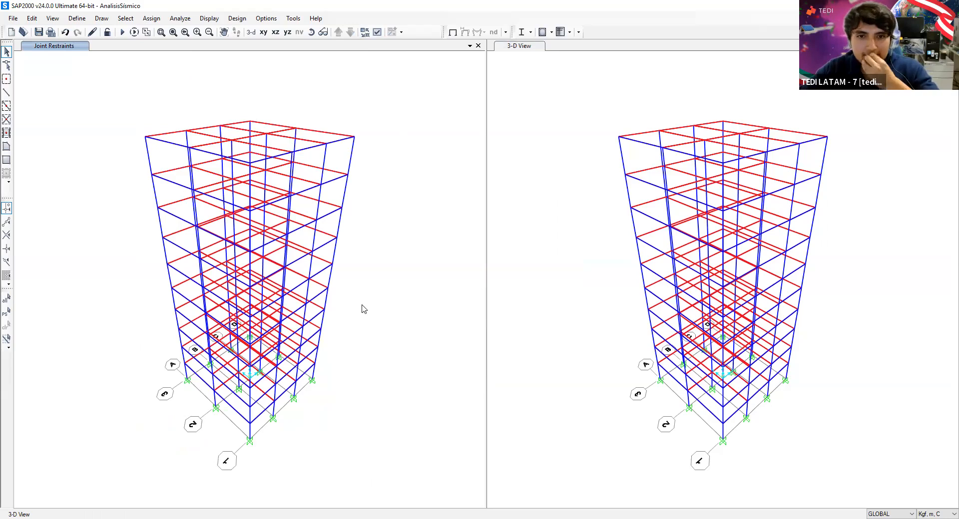
# Step: Set the user-defined period T of the Sismo_x IBC 2012 lateral load pattern to 1.35
pyautogui.click(79, 19)
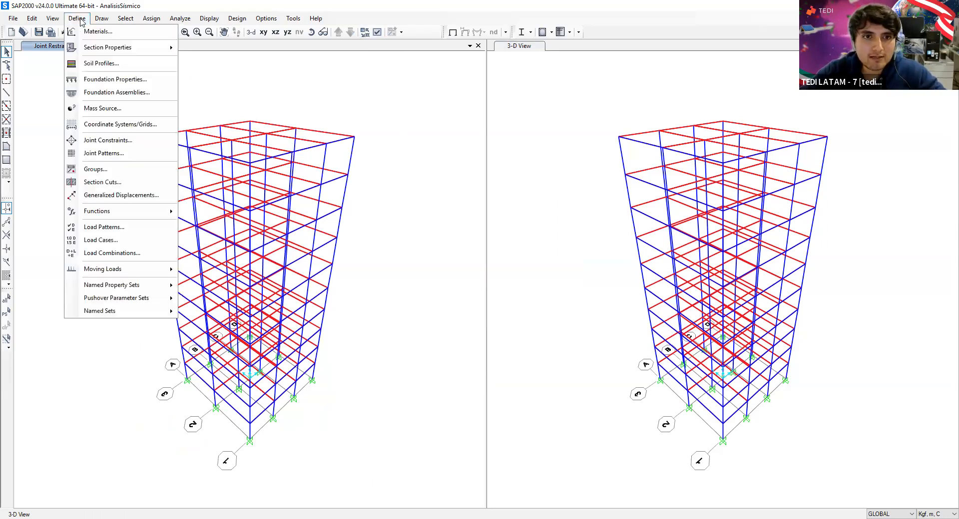
pyautogui.click(106, 228)
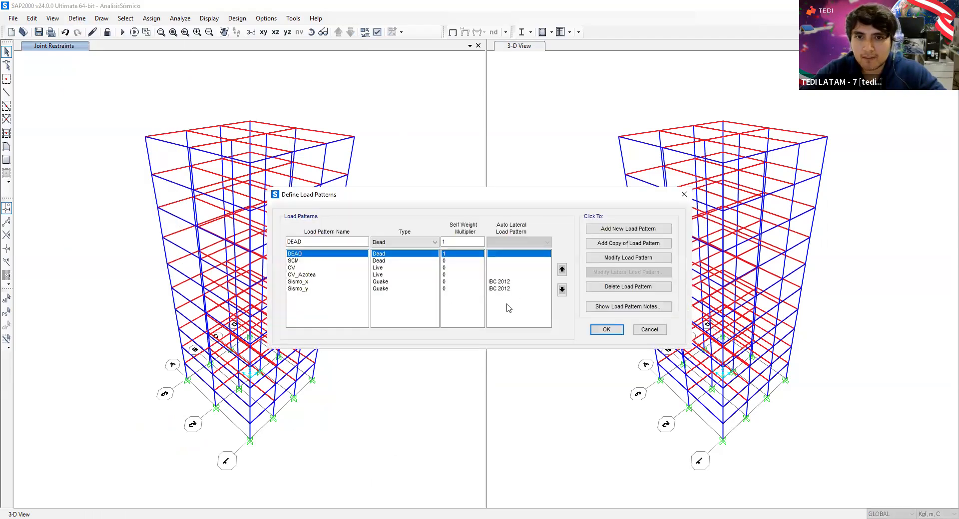
pyautogui.click(501, 283)
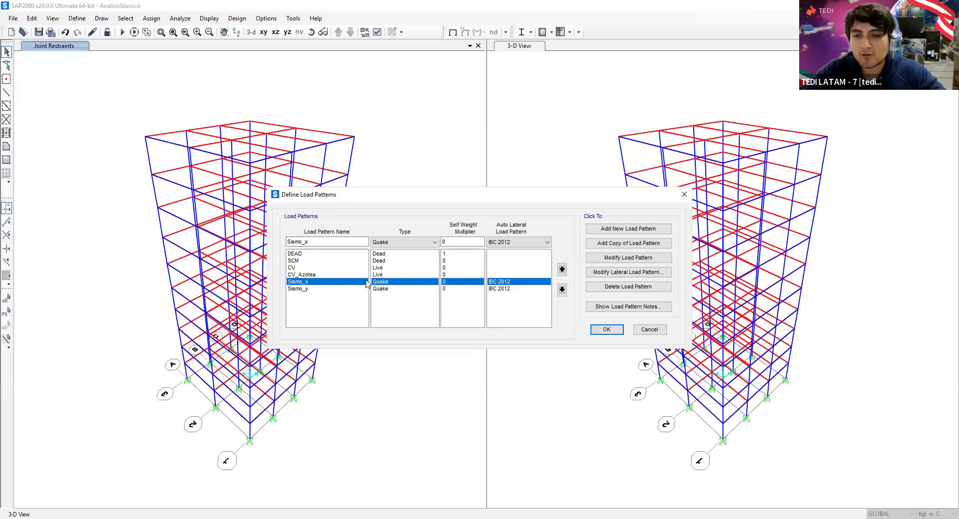
pyautogui.click(397, 288)
pyautogui.press('Up')
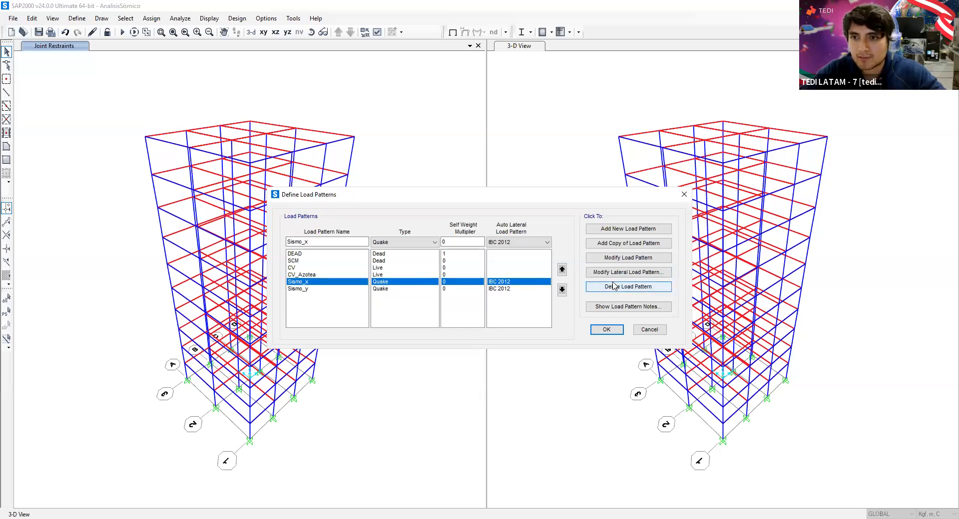
pyautogui.click(638, 273)
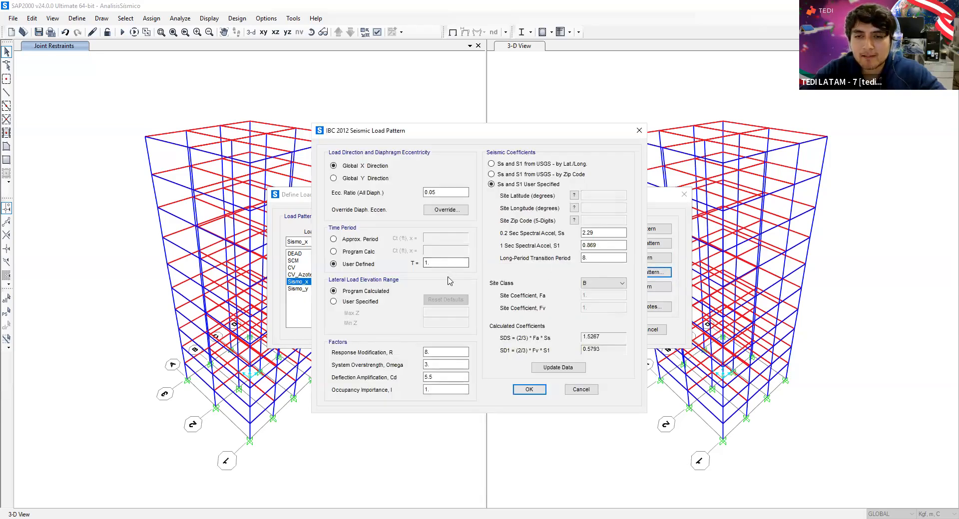
pyautogui.click(446, 264)
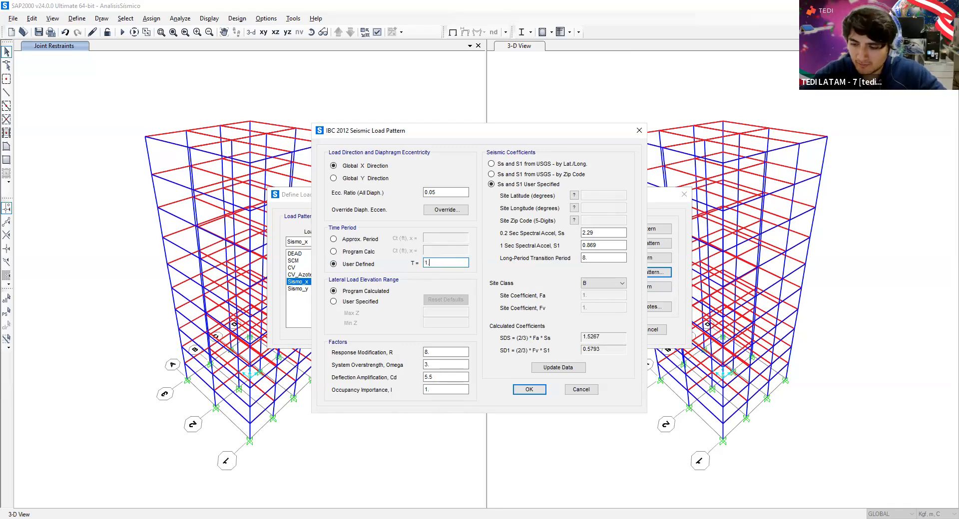
pyautogui.write('35')
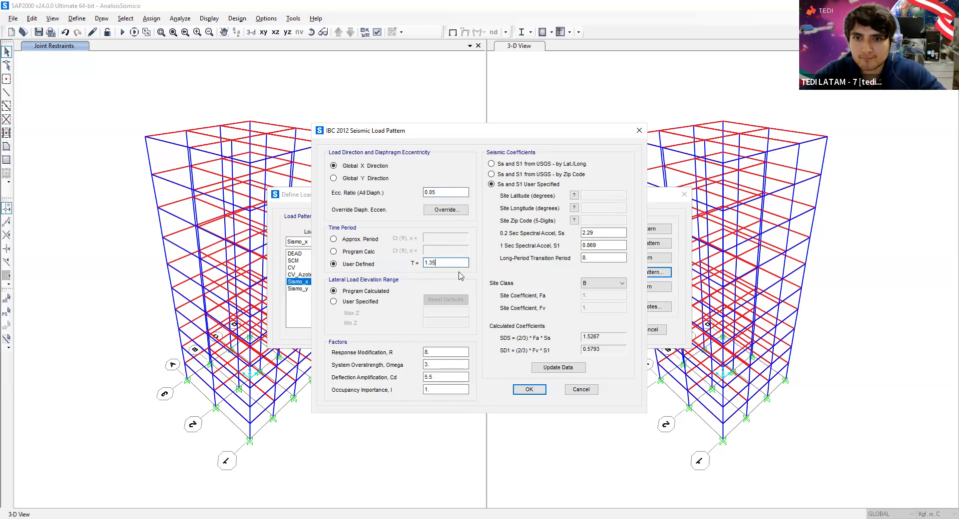
pyautogui.click(530, 390)
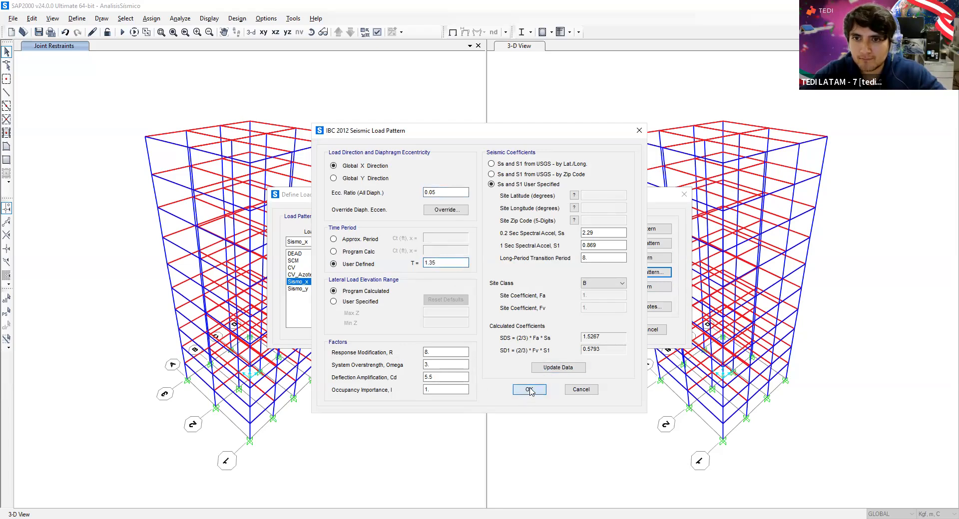
# Step: Set the user-defined period T of the Sismo_y IBC 2012 lateral load pattern to 1.17
pyautogui.click(509, 289)
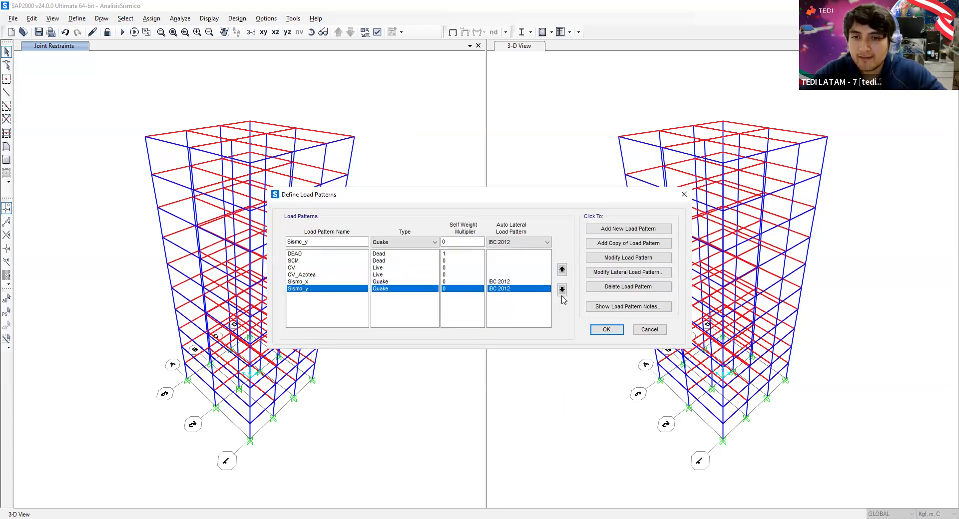
pyautogui.click(617, 274)
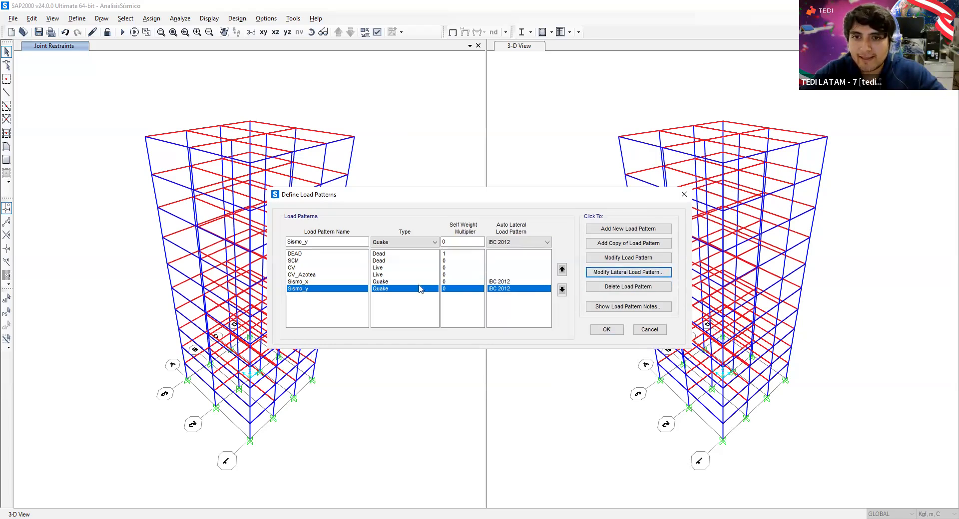
pyautogui.click(447, 263)
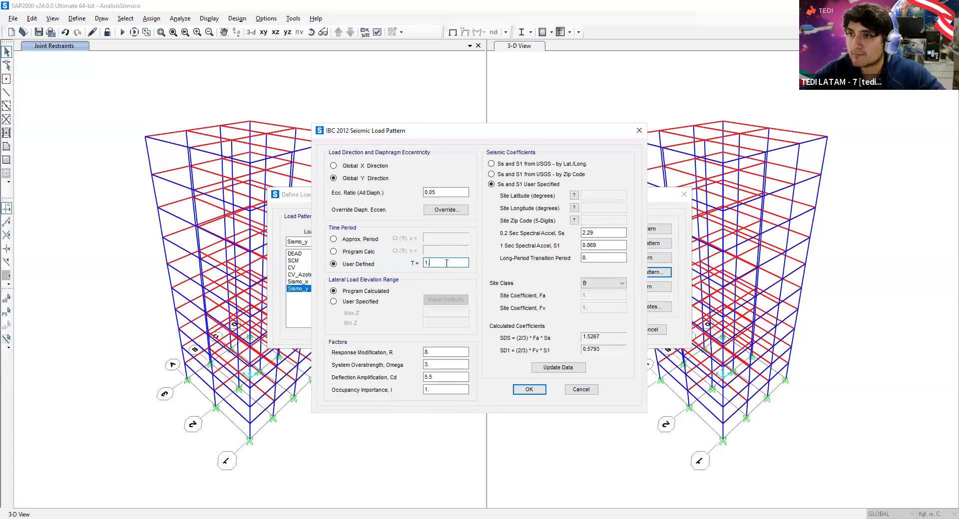
pyautogui.write('17')
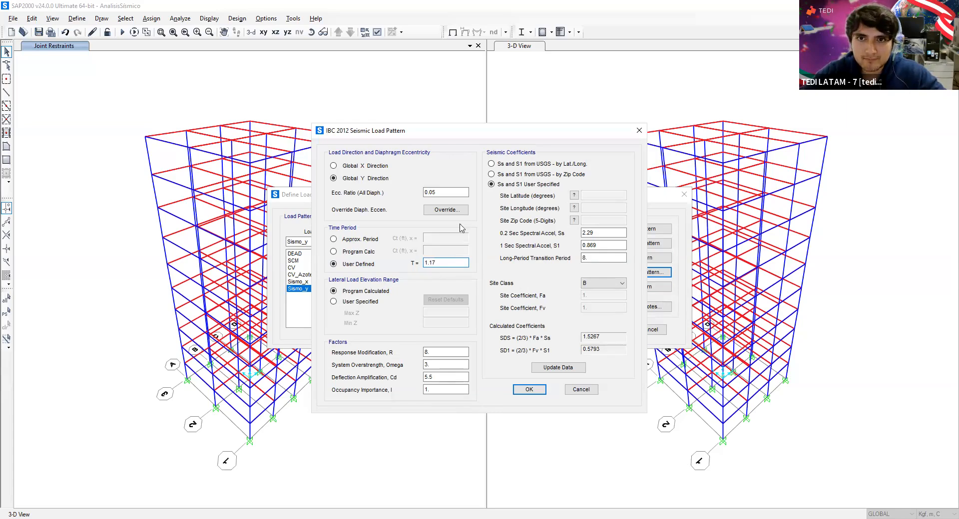
pyautogui.click(446, 193)
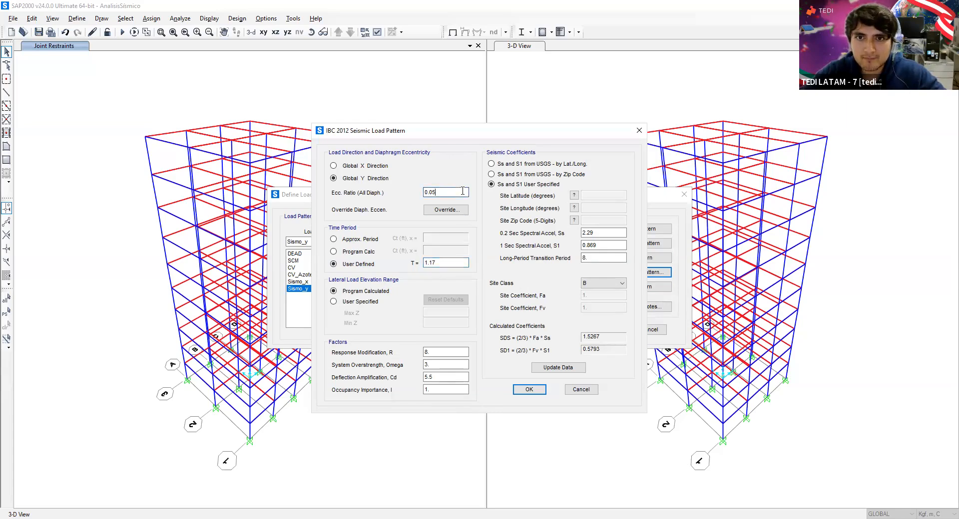
pyautogui.click(529, 389)
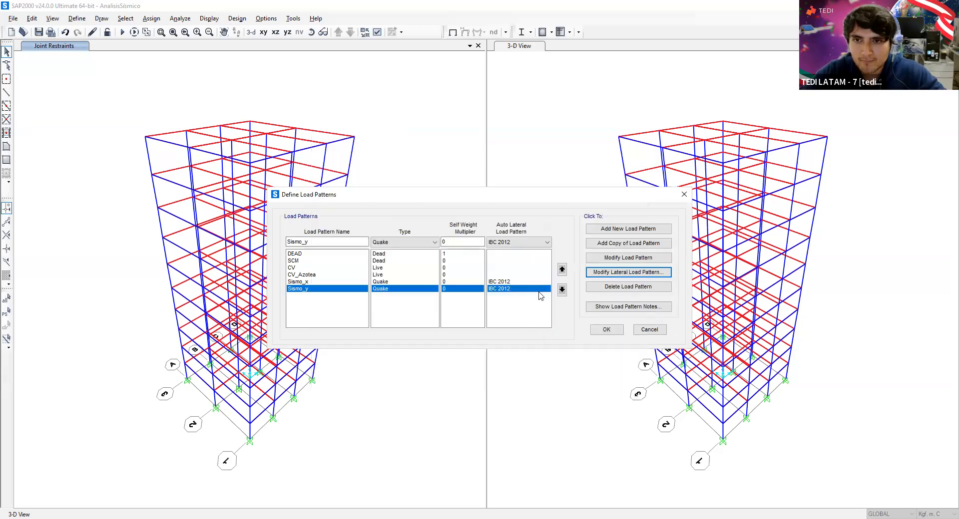
# Step: Accept the load pattern definitions and start a new response spectrum function of type IBC 2012
pyautogui.click(526, 283)
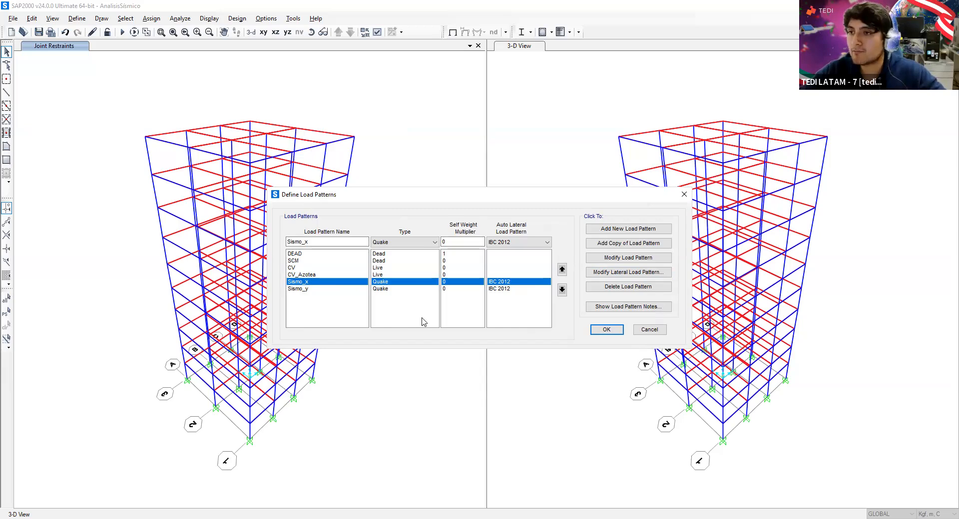
pyautogui.click(606, 330)
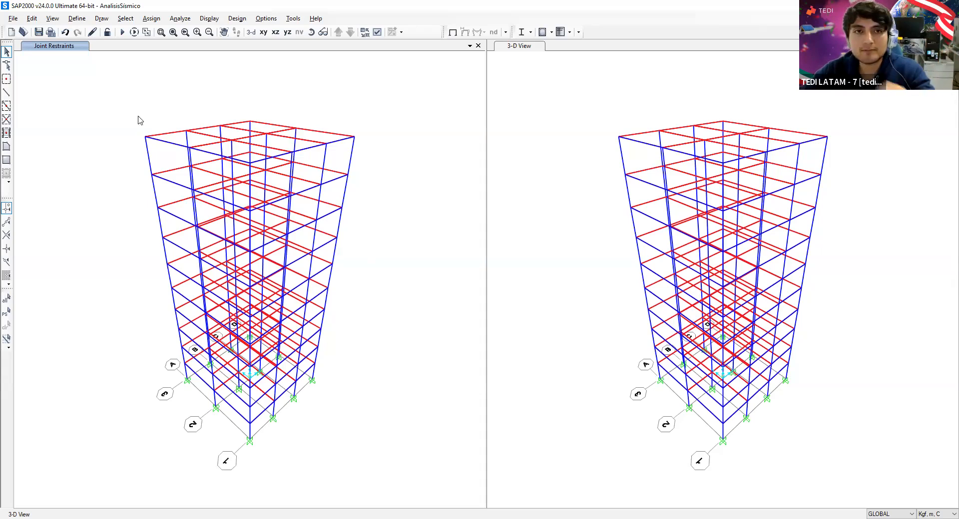
pyautogui.click(83, 21)
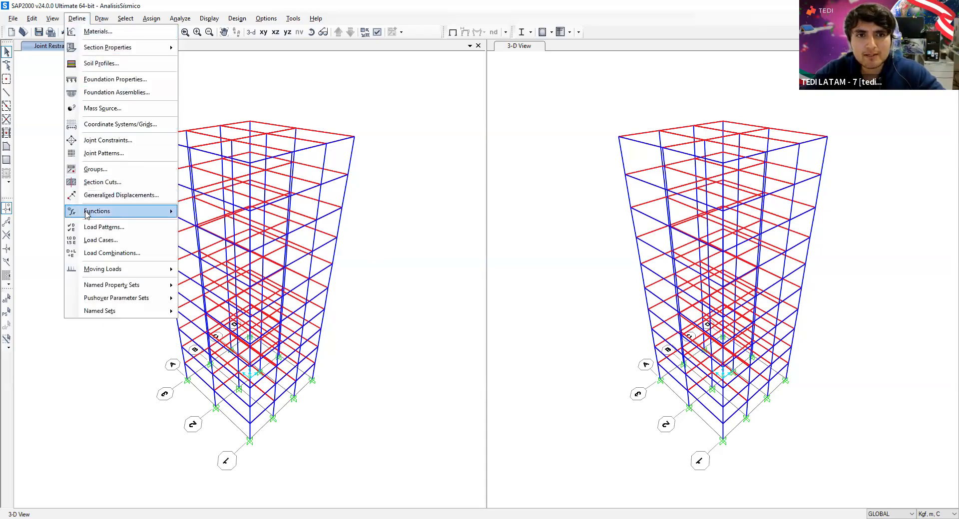
pyautogui.moveTo(85, 213)
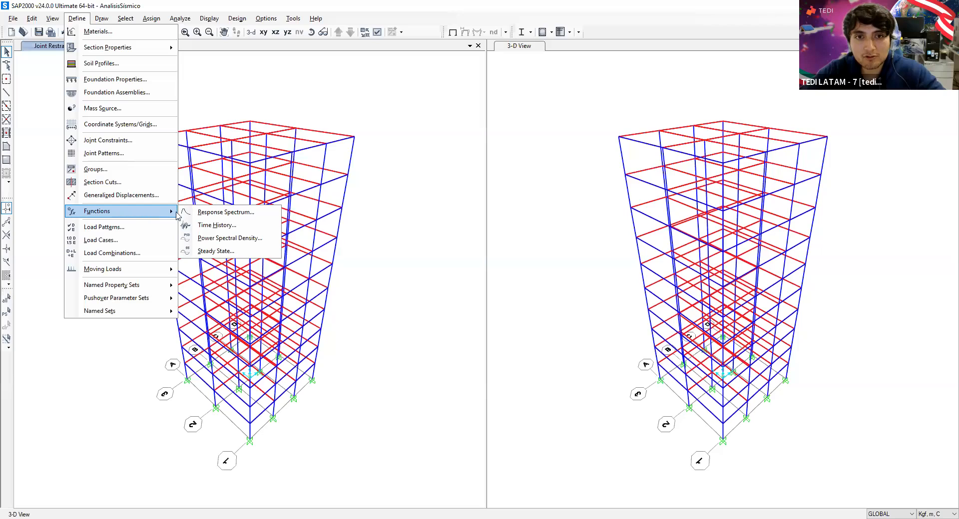
pyautogui.click(267, 215)
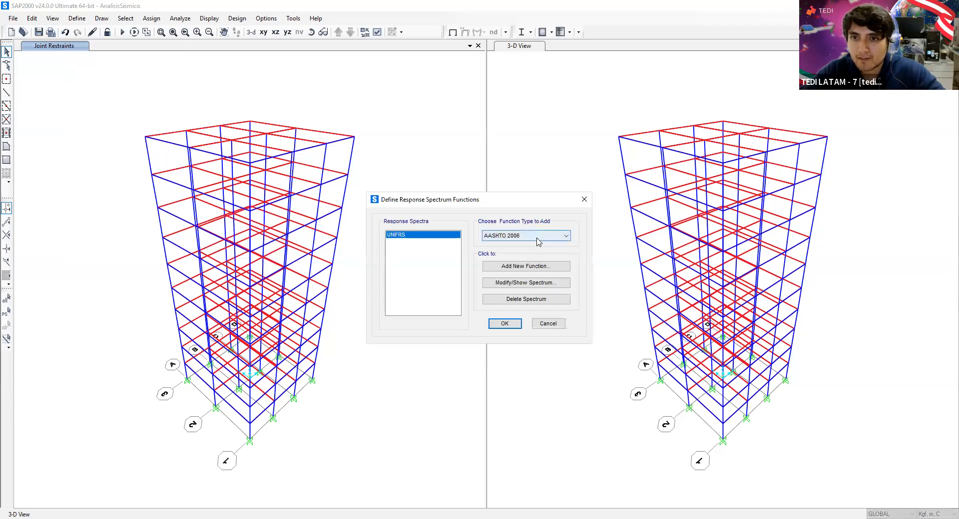
pyautogui.click(537, 242)
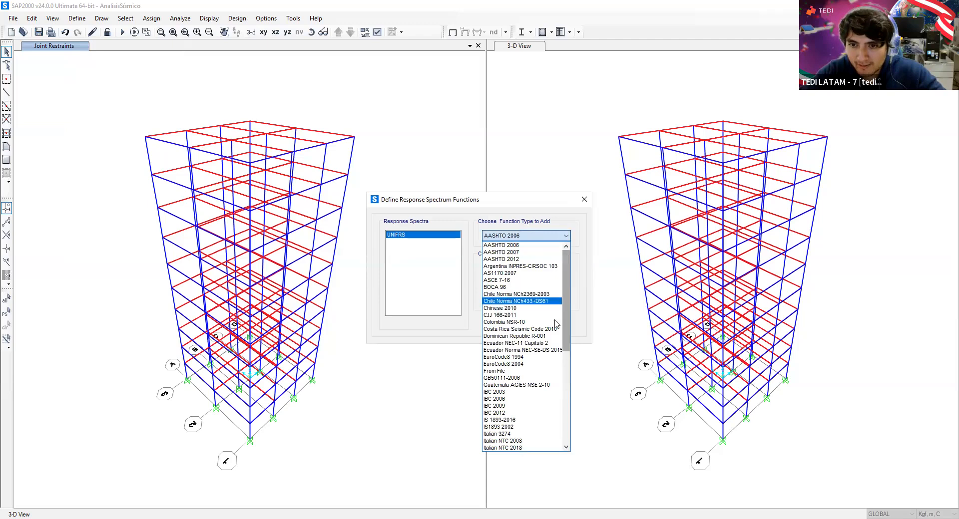
pyautogui.click(517, 418)
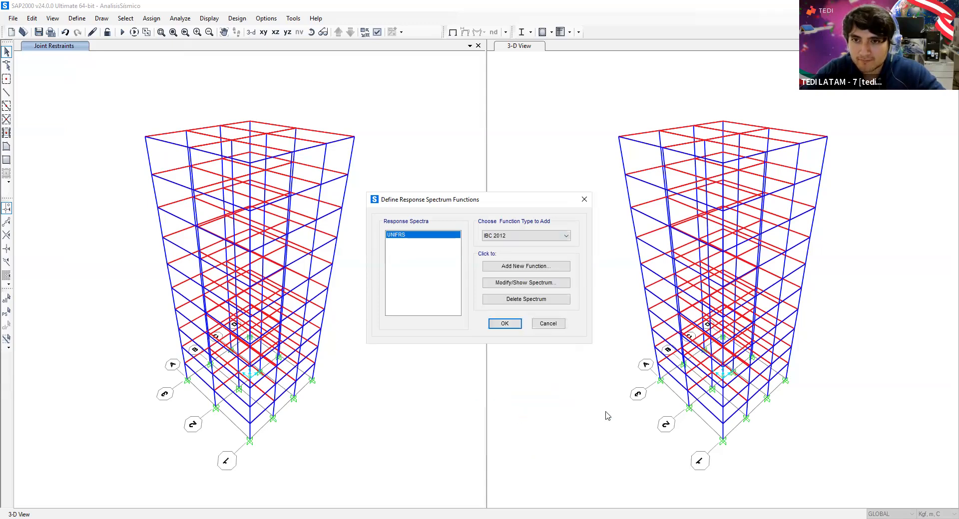
pyautogui.click(516, 265)
pyautogui.click(516, 266)
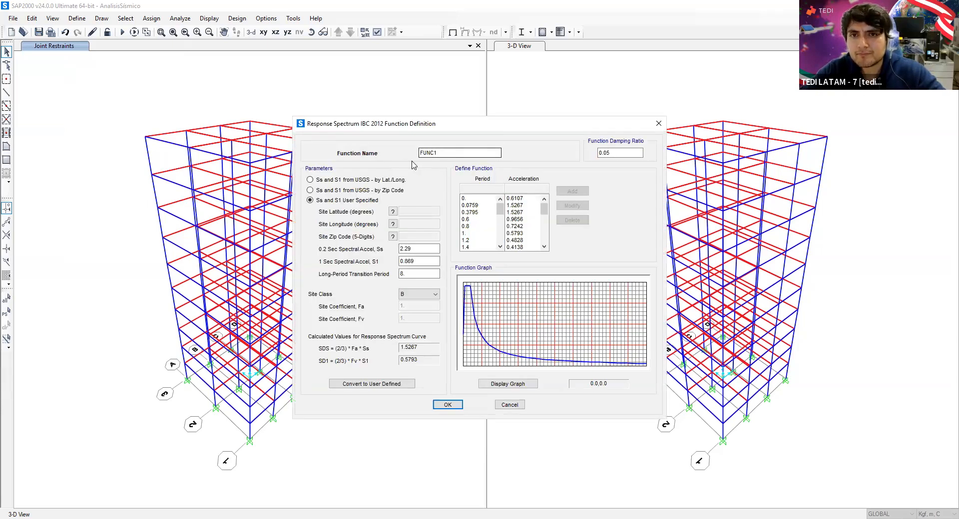
# Step: Name the new response spectrum function Espectro_IBC2012
pyautogui.doubleClick(455, 155)
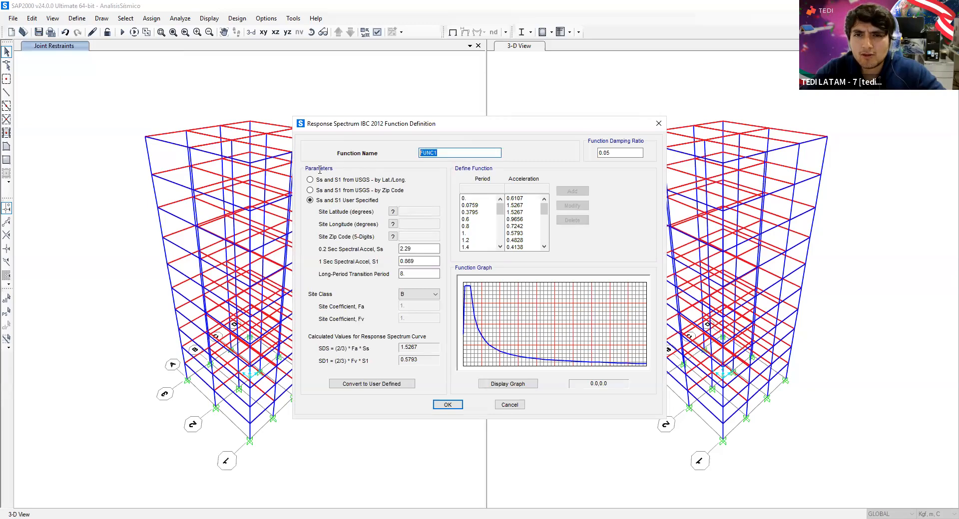
pyautogui.write('E')
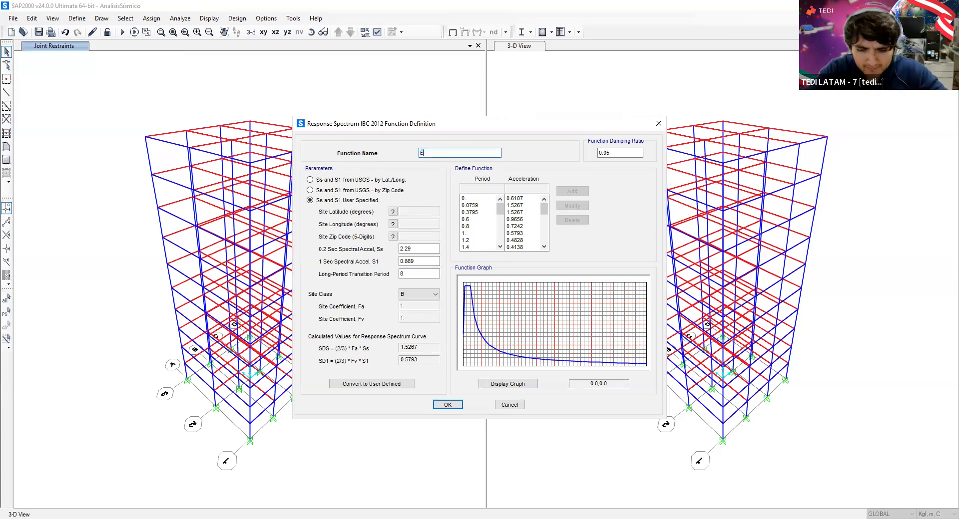
pyautogui.write('spectr')
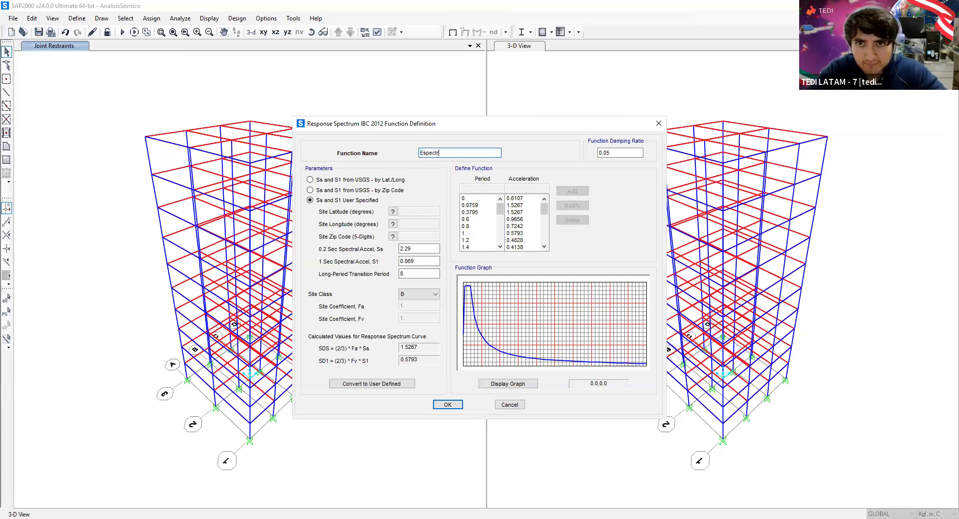
pyautogui.write('o_IBCA')
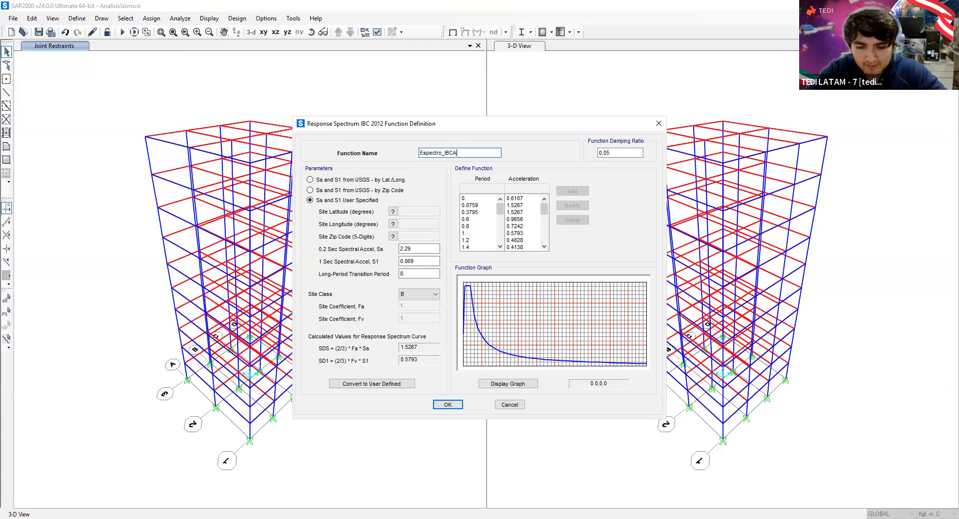
pyautogui.press('BackSpace')
pyautogui.write('202')
pyautogui.press('BackSpace')
pyautogui.write('12')
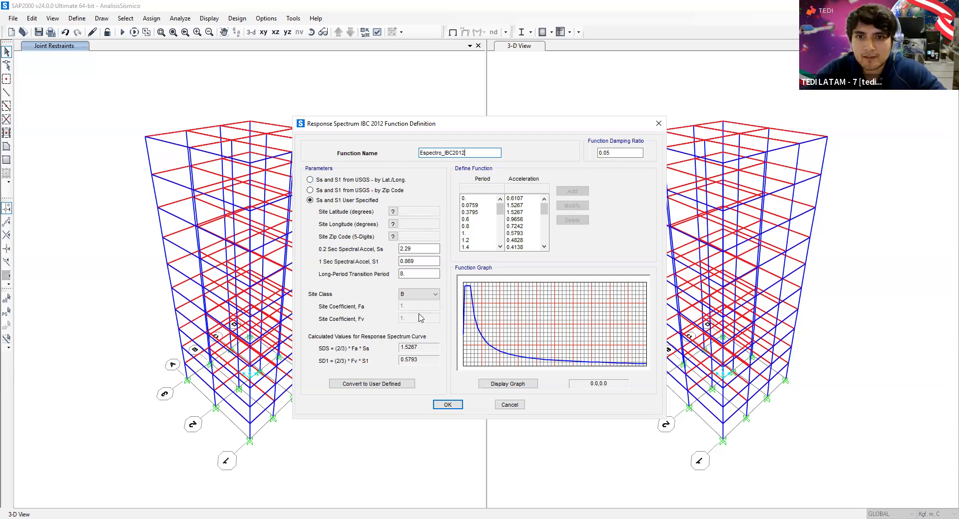
# Step: Capture the response spectrum definition dialog and place the image beside the seismic load pattern image on sheet Hoja2 in Excel to compare their parameters
pyautogui.click(465, 287)
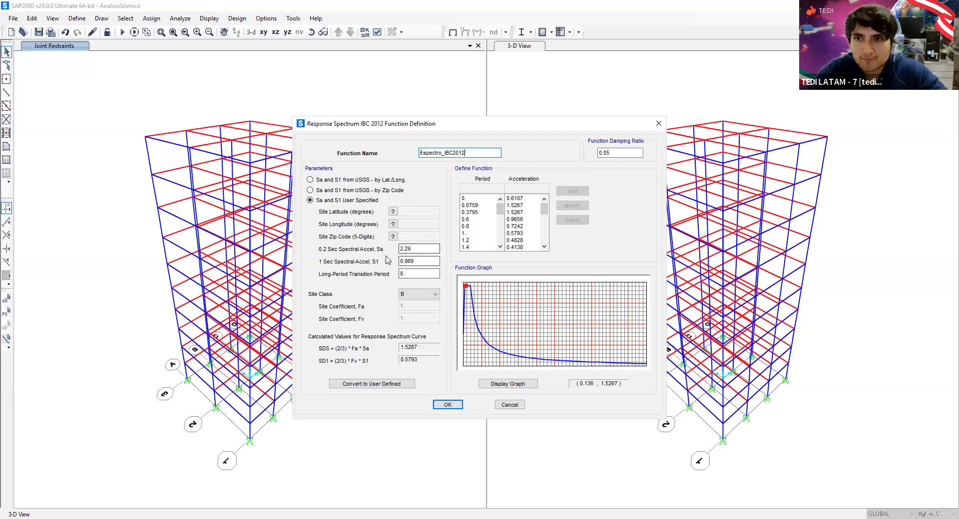
pyautogui.hotkey('alt', 'Tab')
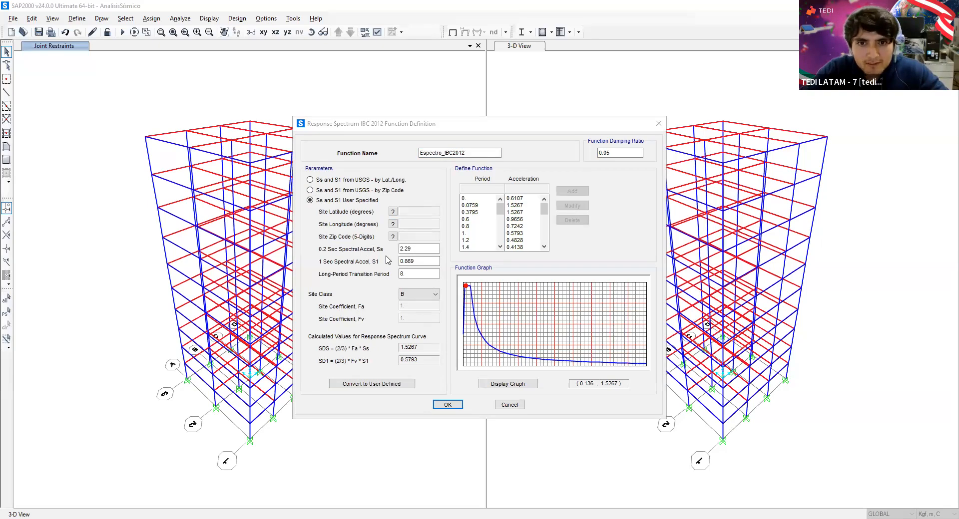
pyautogui.click(545, 301)
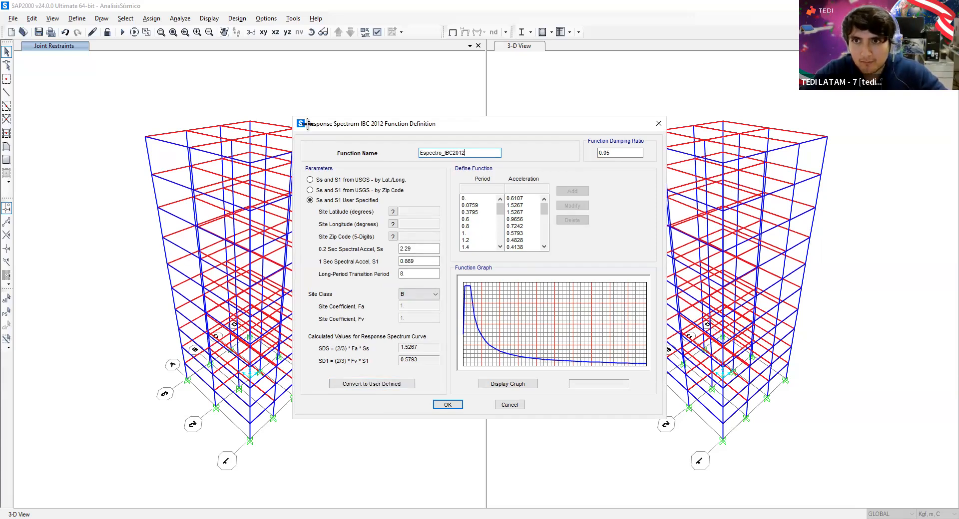
pyautogui.press('super+shift+s')
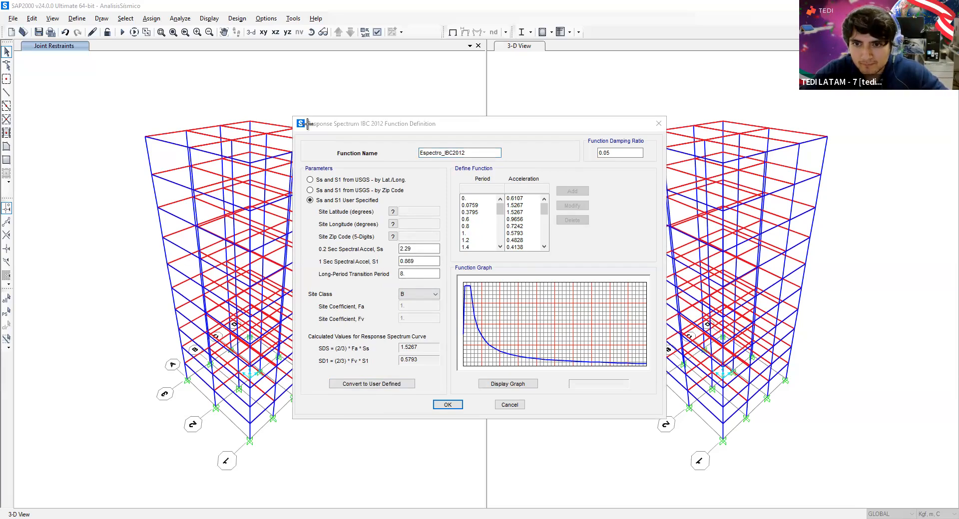
pyautogui.moveTo(307, 124); pyautogui.dragTo(664, 413)
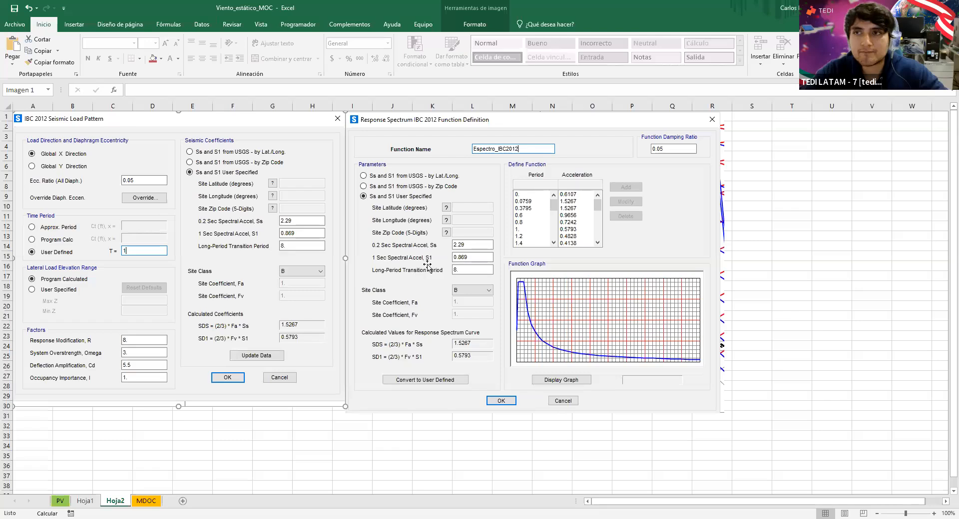
pyautogui.moveTo(428, 265); pyautogui.dragTo(451, 251)
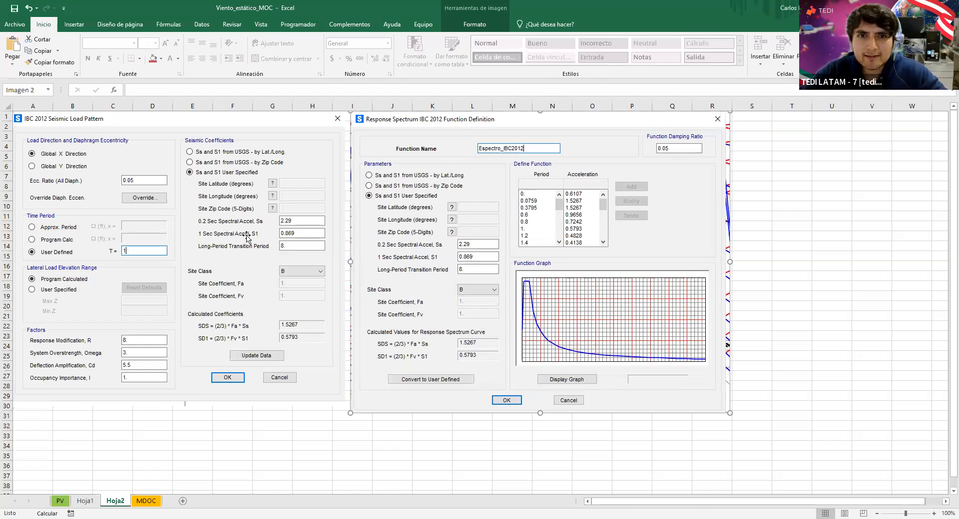
pyautogui.moveTo(292, 186); pyautogui.dragTo(292, 194)
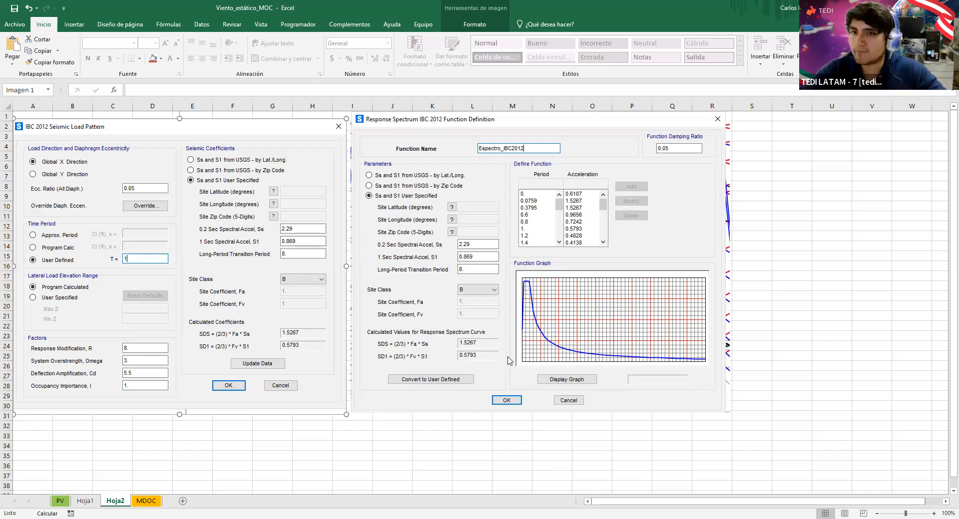
pyautogui.click(507, 238)
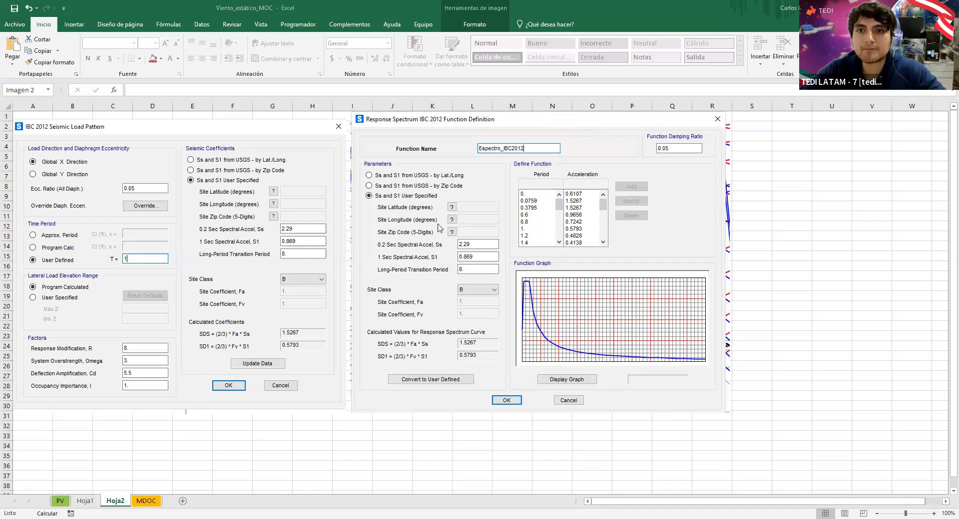
# Step: Switch back to SAP2000, accept the Espectro_IBC2012 function and close the response spectrum definitions
pyautogui.hotkey('alt', 'Tab')
pyautogui.click(445, 404)
pyautogui.click(446, 406)
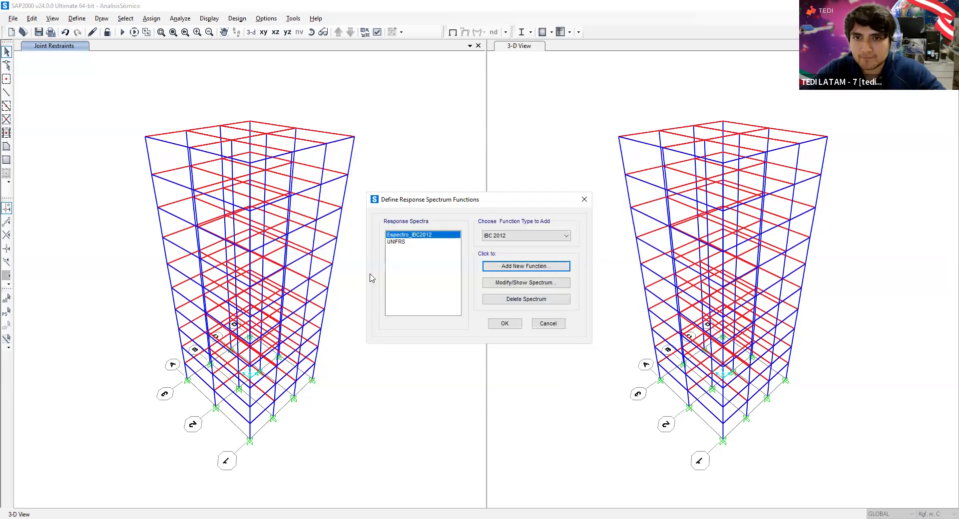
pyautogui.click(500, 326)
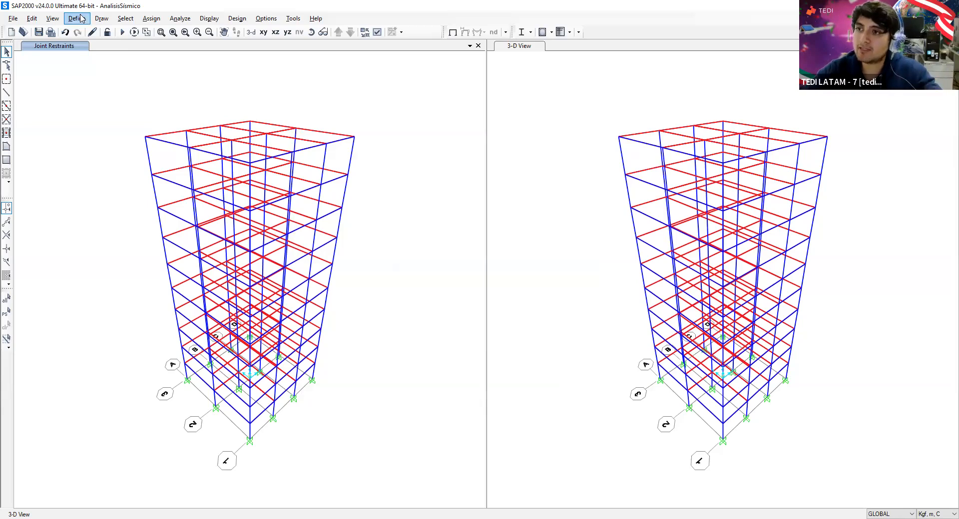
# Step: Add a new load case named Modal_espectral_x
pyautogui.click(79, 19)
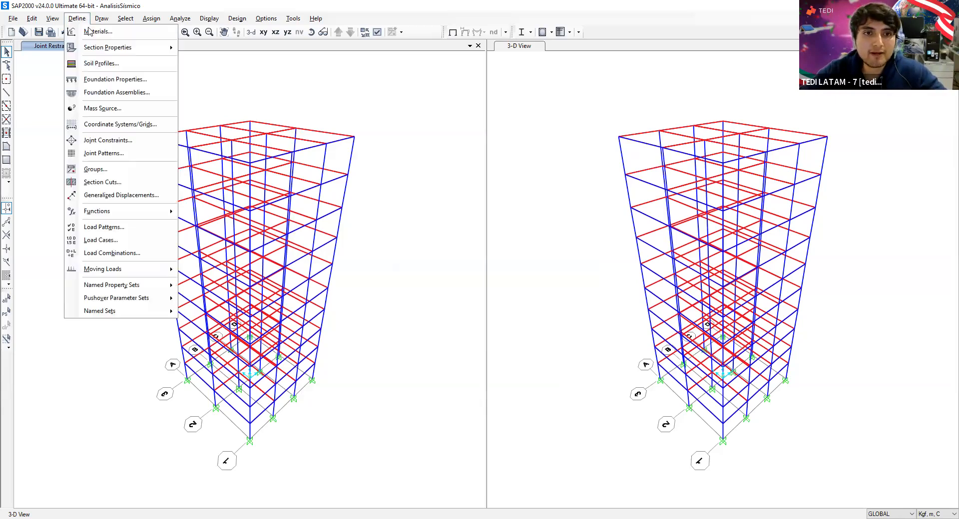
pyautogui.click(115, 242)
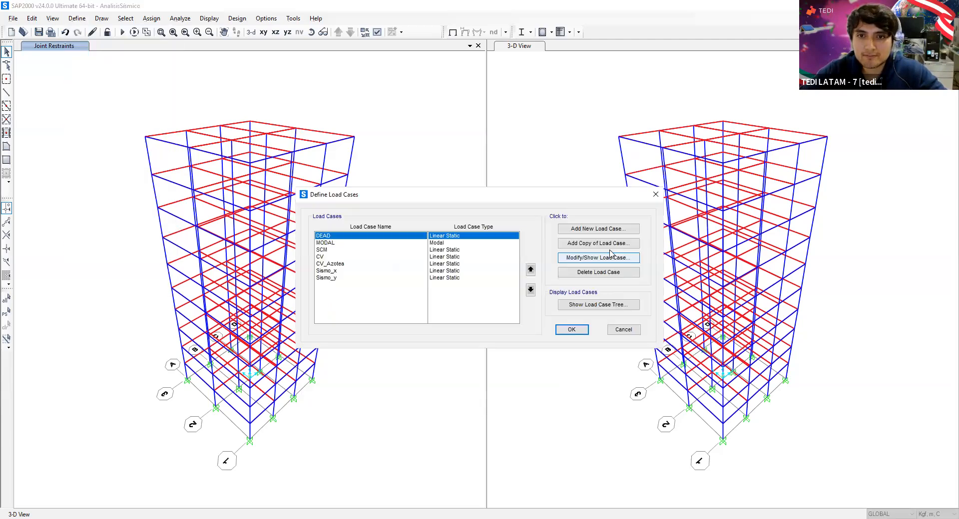
pyautogui.click(591, 230)
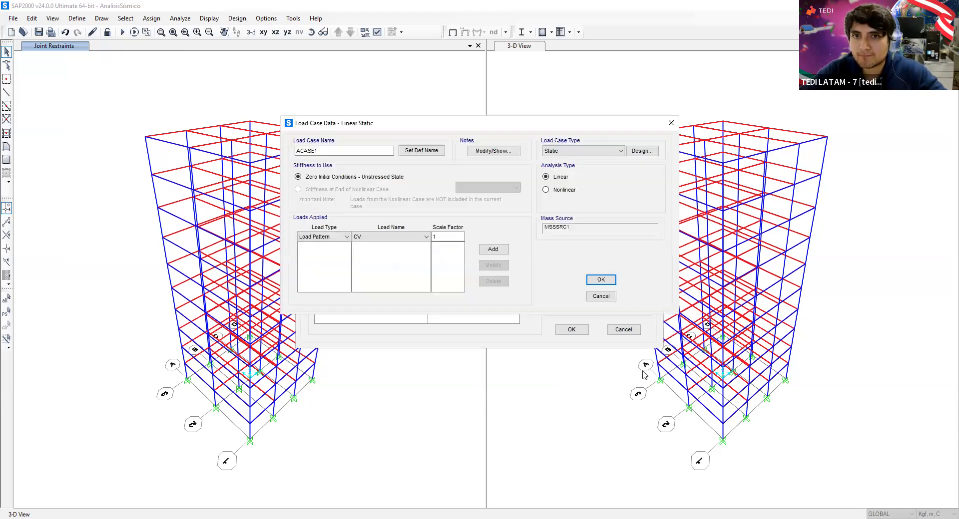
pyautogui.moveTo(360, 152); pyautogui.dragTo(292, 154)
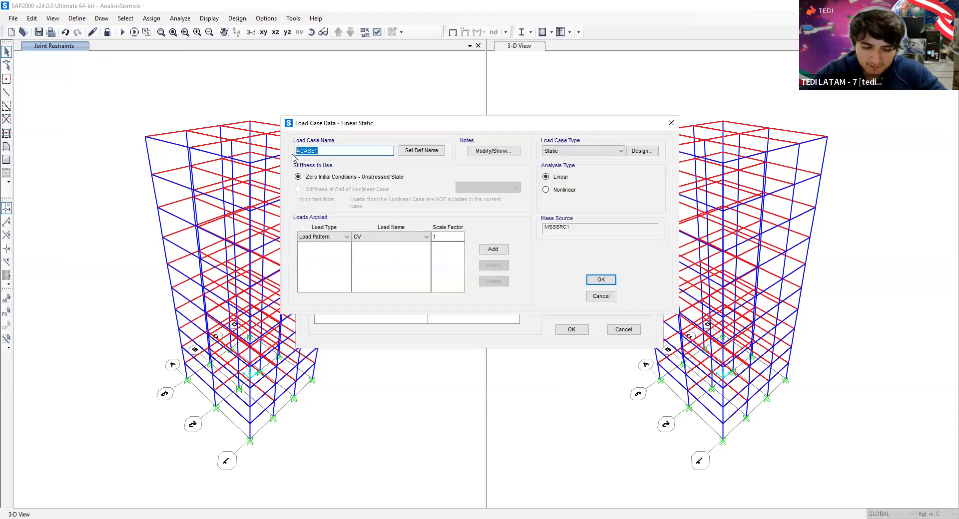
pyautogui.write('s')
pyautogui.write('Sismo')
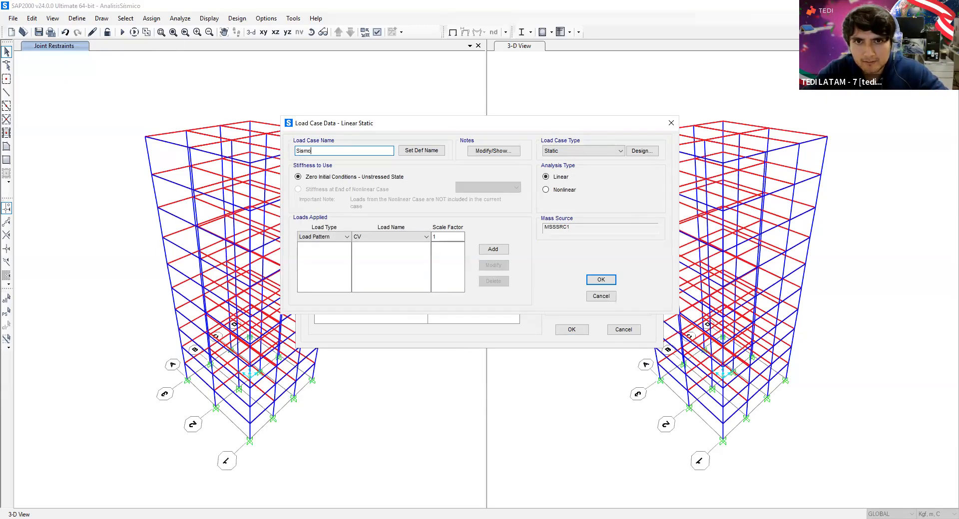
pyautogui.hotkey('shift', 'Home')
pyautogui.write('Modal')
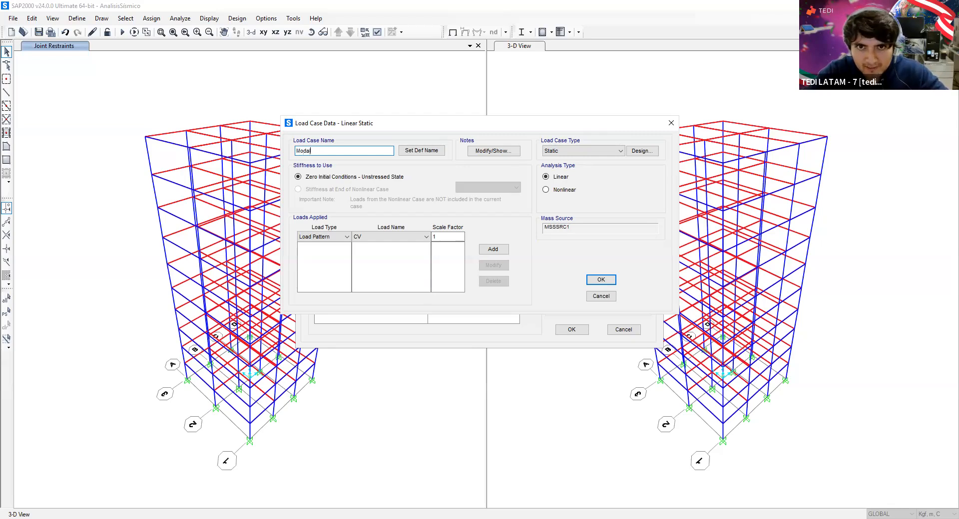
pyautogui.write('_espectral_z')
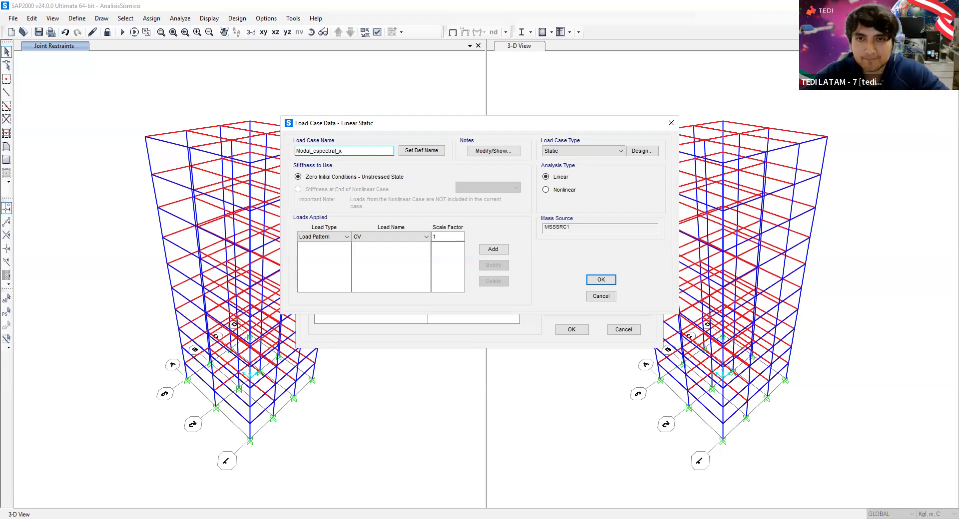
# Step: Change the load case type to Response Spectrum and set its diaphragm eccentricity ratio to 0.05
pyautogui.click(581, 151)
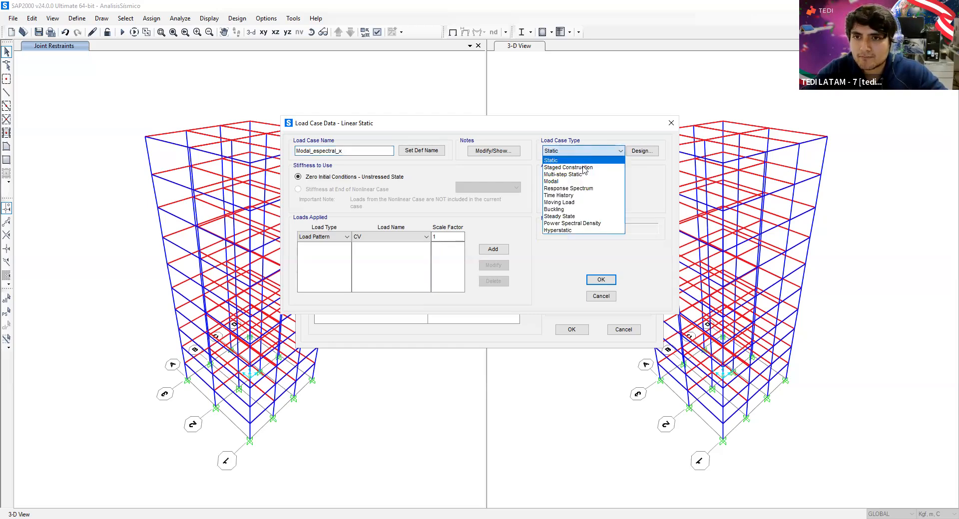
pyautogui.click(574, 192)
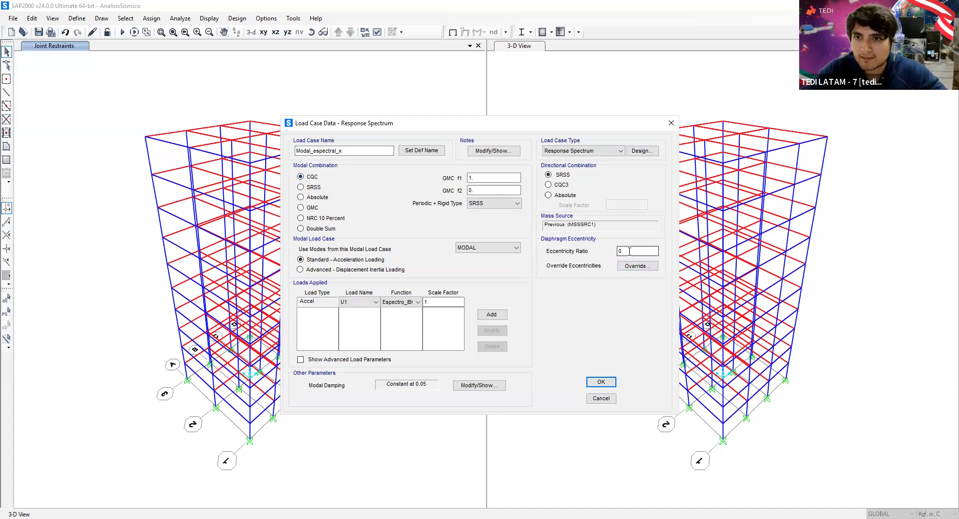
pyautogui.click(629, 251)
pyautogui.write('05')
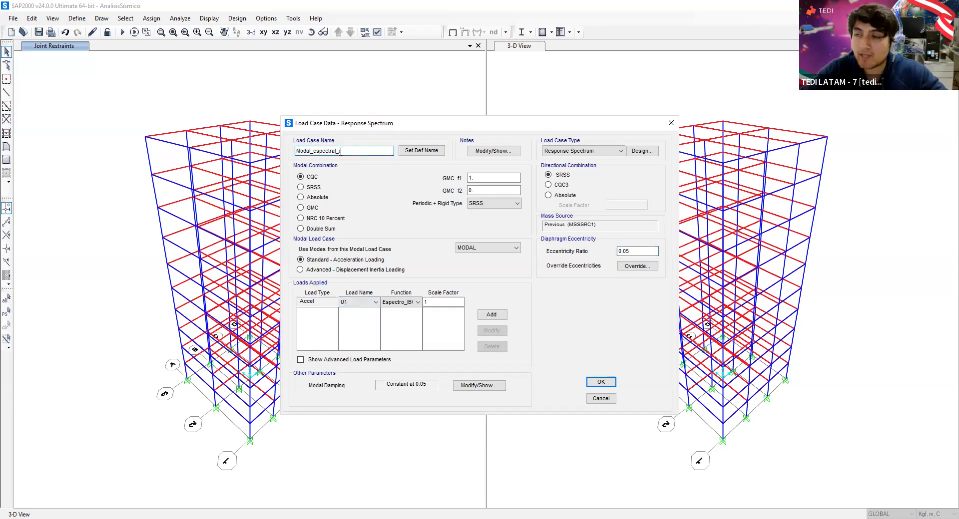
# Step: Add a U1 acceleration load using the Espectro_IBC2012 function with a scale factor of 9.81
pyautogui.click(367, 304)
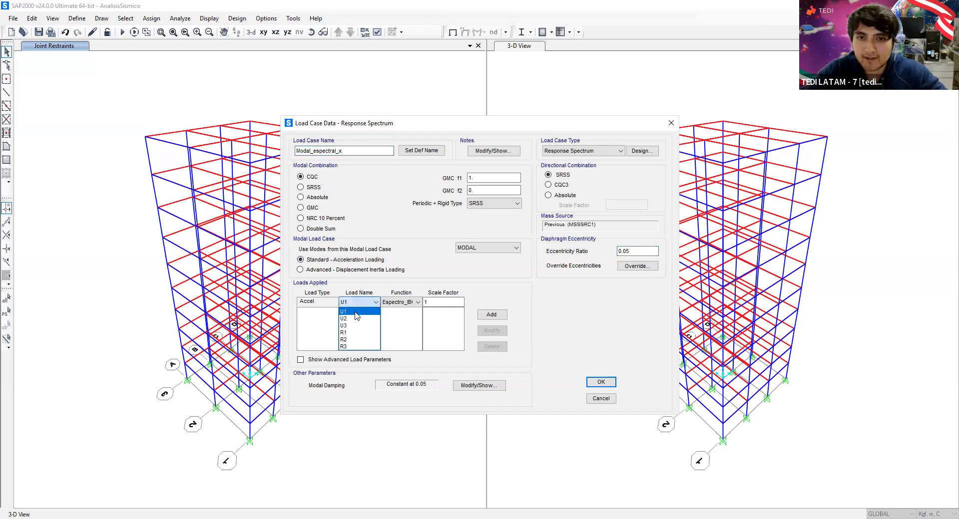
pyautogui.click(356, 313)
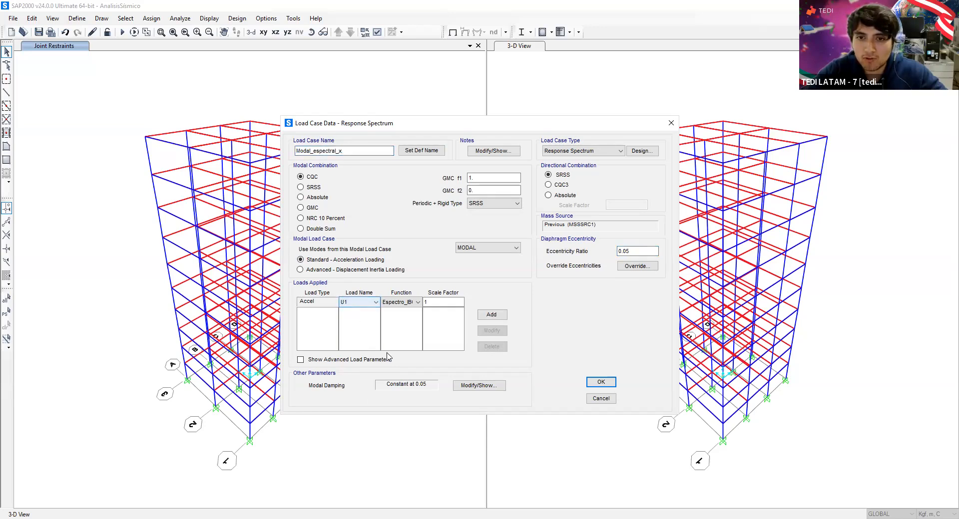
pyautogui.click(410, 307)
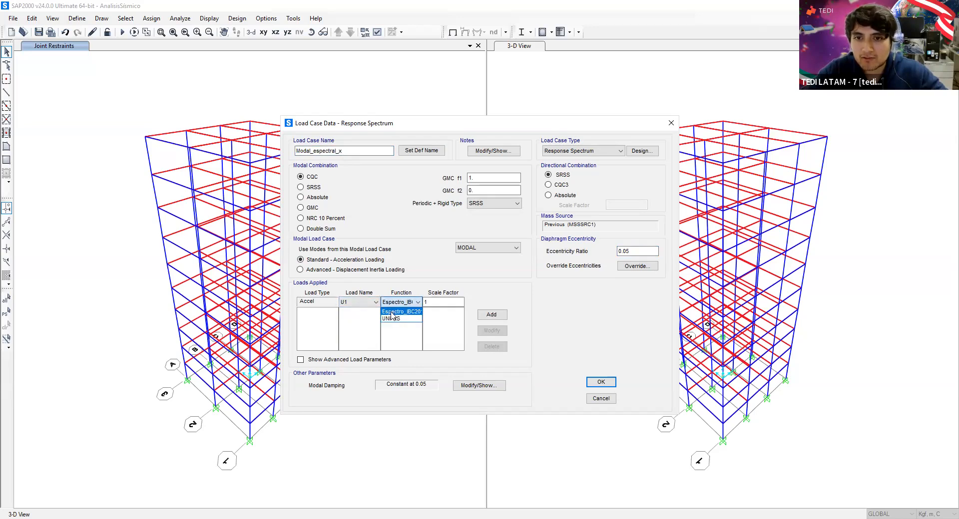
pyautogui.click(392, 313)
pyautogui.press('Tab')
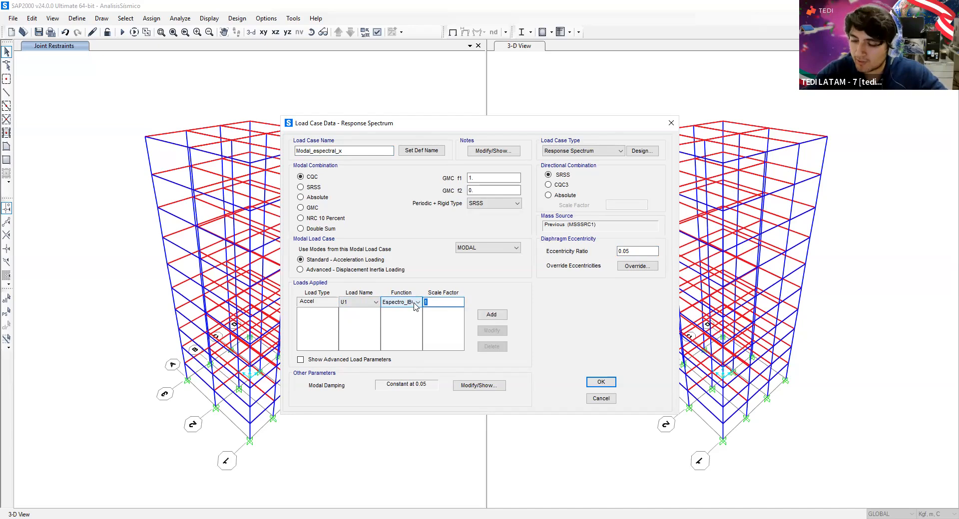
pyautogui.write('9.81')
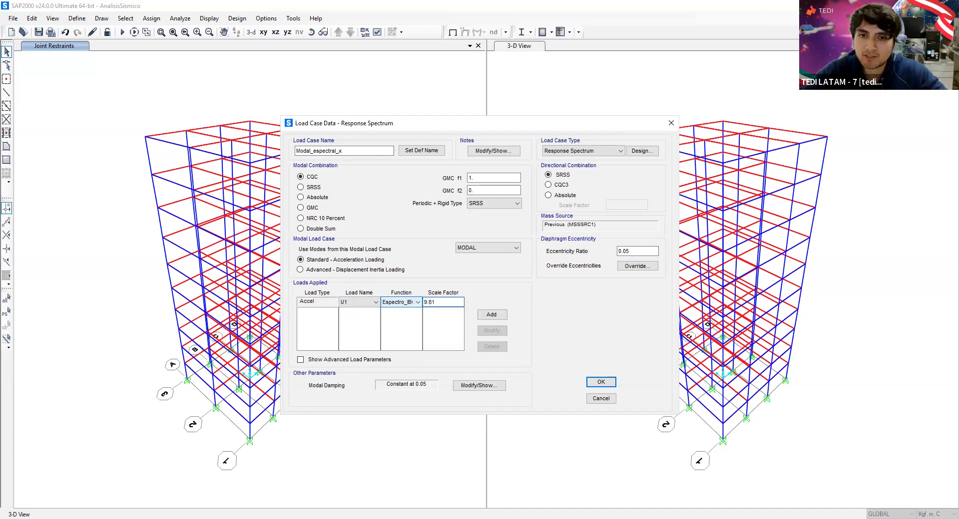
pyautogui.click(495, 316)
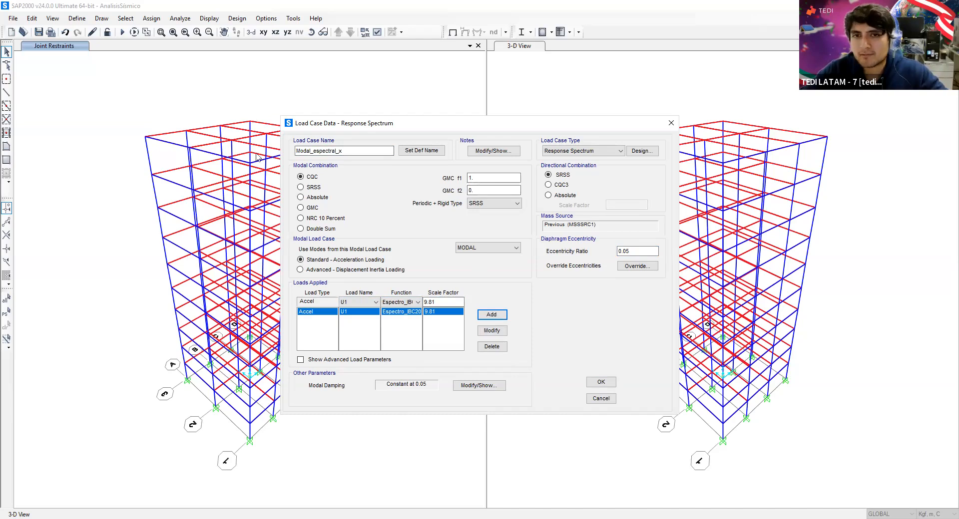
# Step: Try combining both directions in one case by renaming it Modal_espectral and adding a U2 acceleration load with scale factor 9.81
pyautogui.moveTo(329, 151); pyautogui.dragTo(374, 151)
pyautogui.click(355, 153)
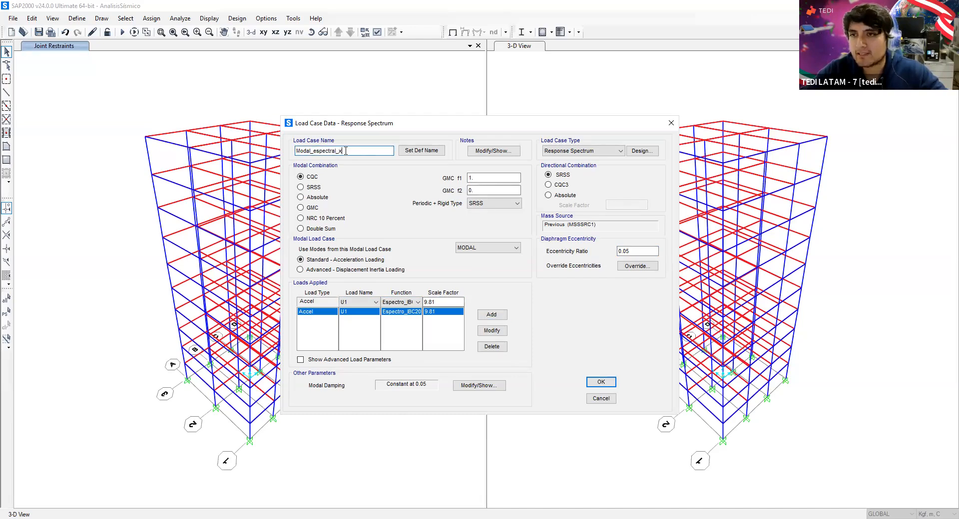
pyautogui.moveTo(338, 150); pyautogui.dragTo(364, 150)
pyautogui.press('BackSpace')
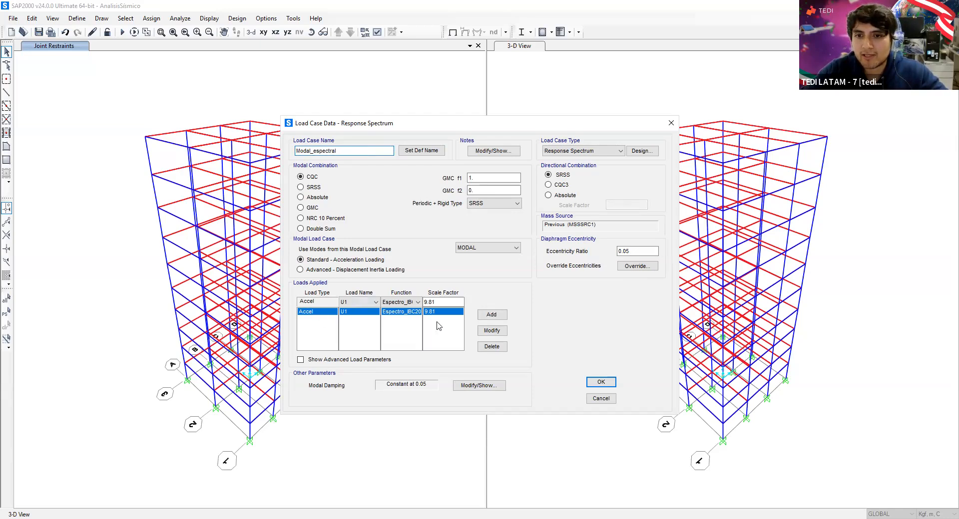
pyautogui.click(363, 302)
pyautogui.click(359, 316)
pyautogui.click(492, 315)
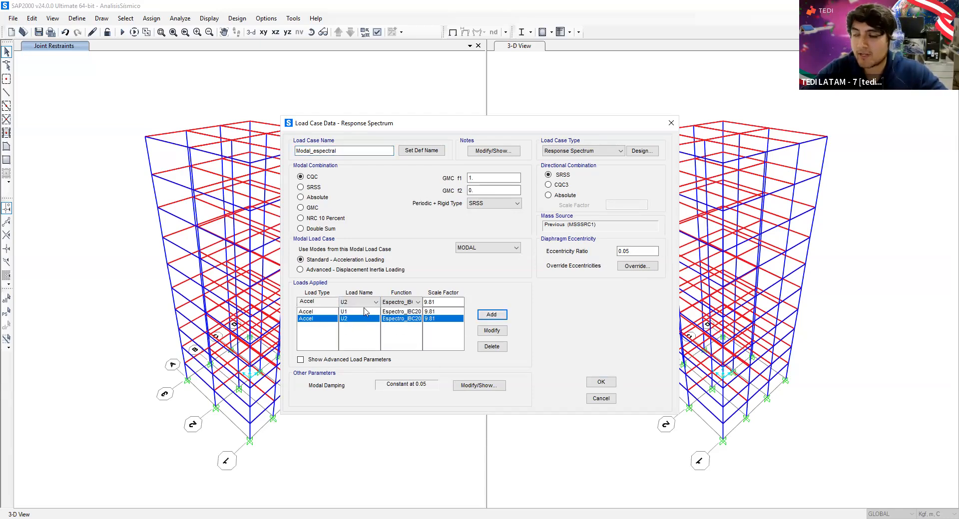
# Step: Delete the U2 load, name the case Modal_espectral_x again and accept the load case
pyautogui.click(505, 350)
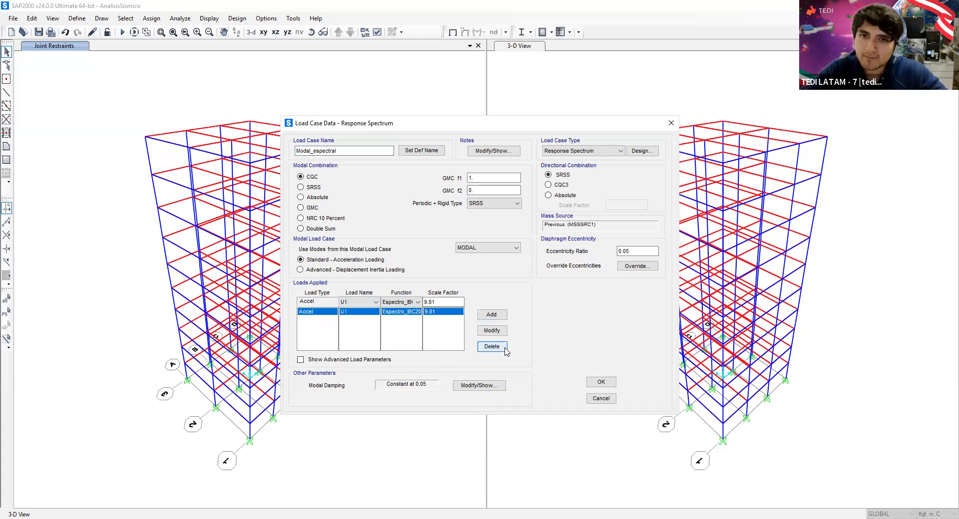
pyautogui.click(365, 149)
pyautogui.write('_x')
pyautogui.click(493, 178)
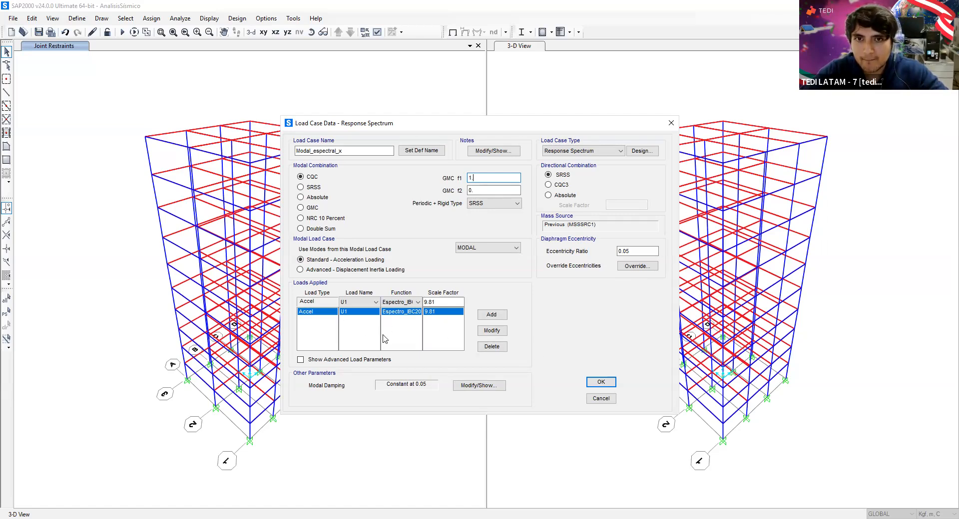
pyautogui.click(598, 383)
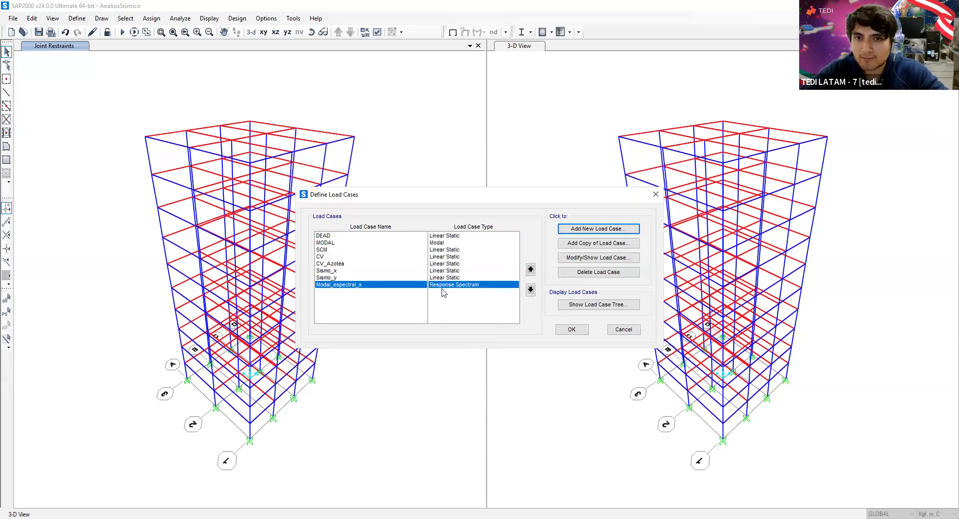
# Step: Add a copy of the Modal_espectral_x load case and name it Modal_espectral_y
pyautogui.click(625, 244)
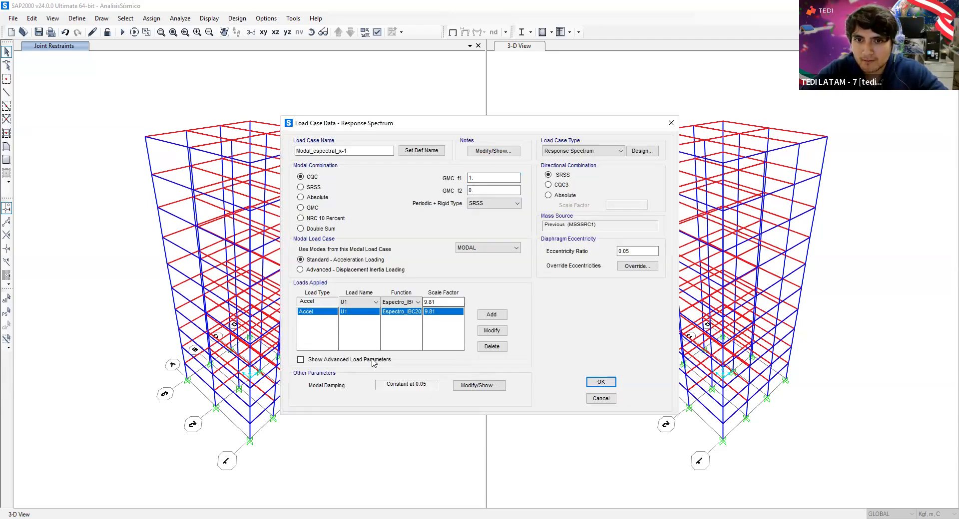
pyautogui.click(358, 304)
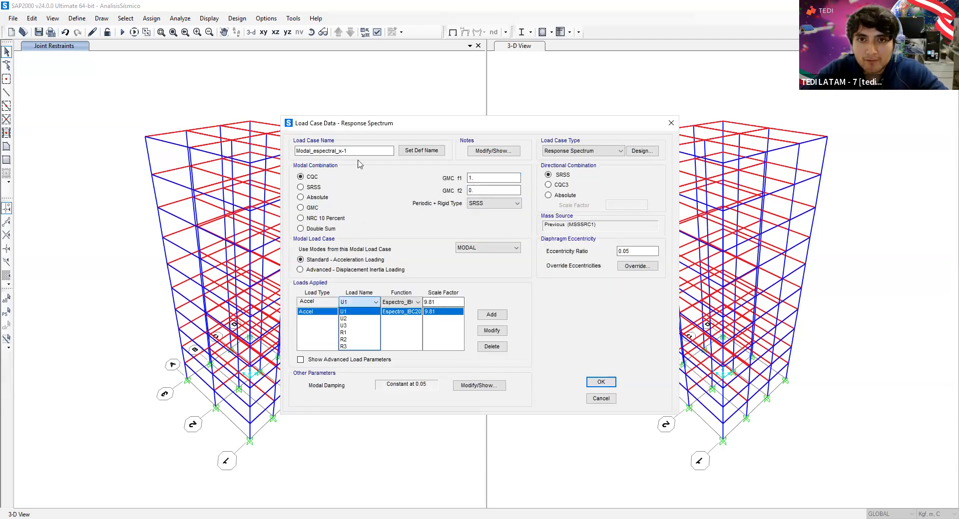
pyautogui.click(363, 152)
pyautogui.press('BackSpace')
pyautogui.write('y')
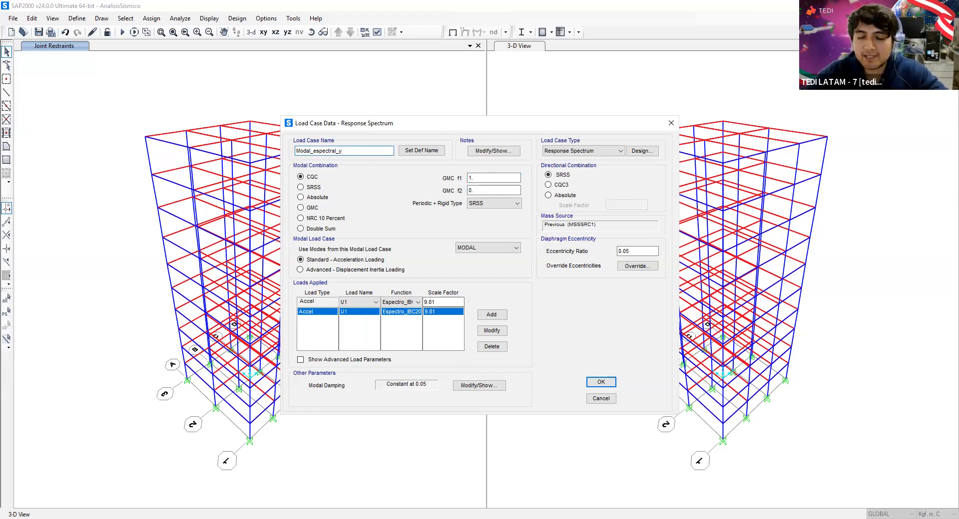
# Step: Change the copied case's applied acceleration load from U1 to U2 and accept the load case
pyautogui.click(370, 303)
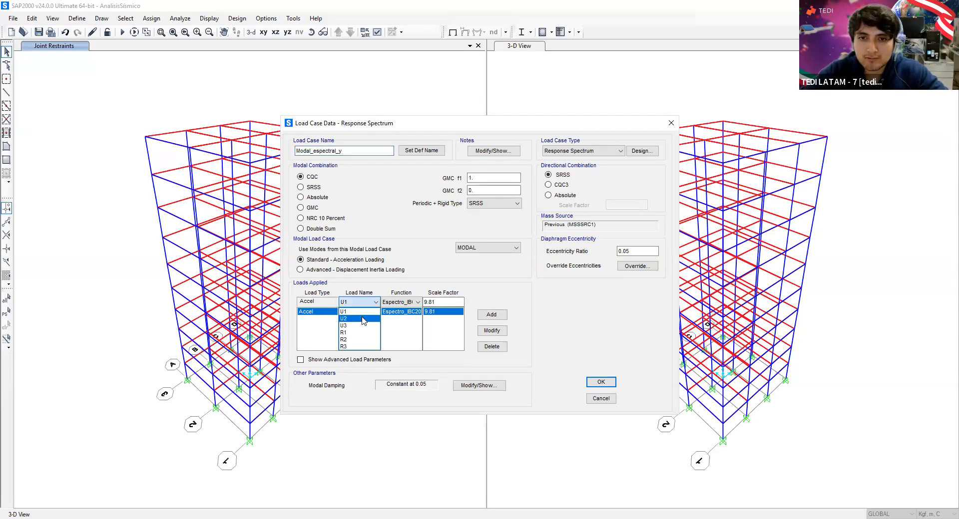
pyautogui.click(363, 319)
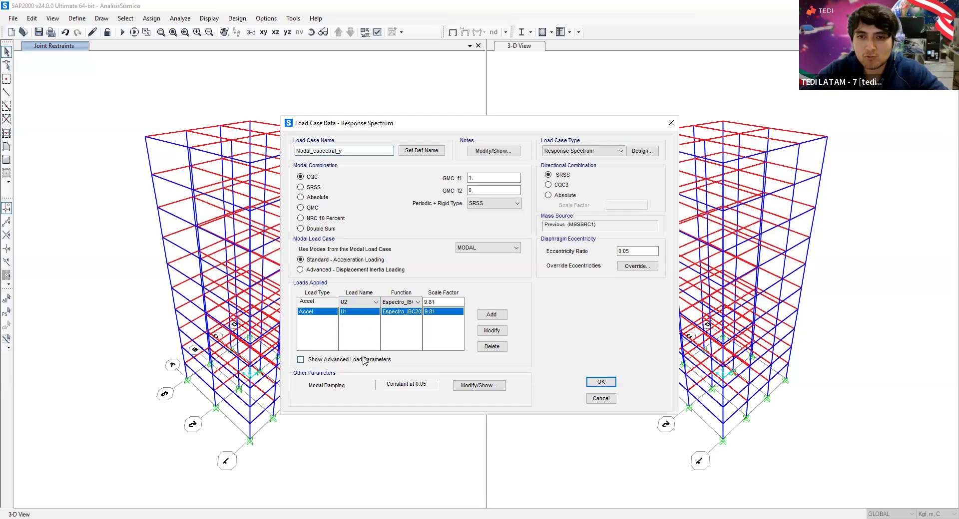
pyautogui.click(496, 332)
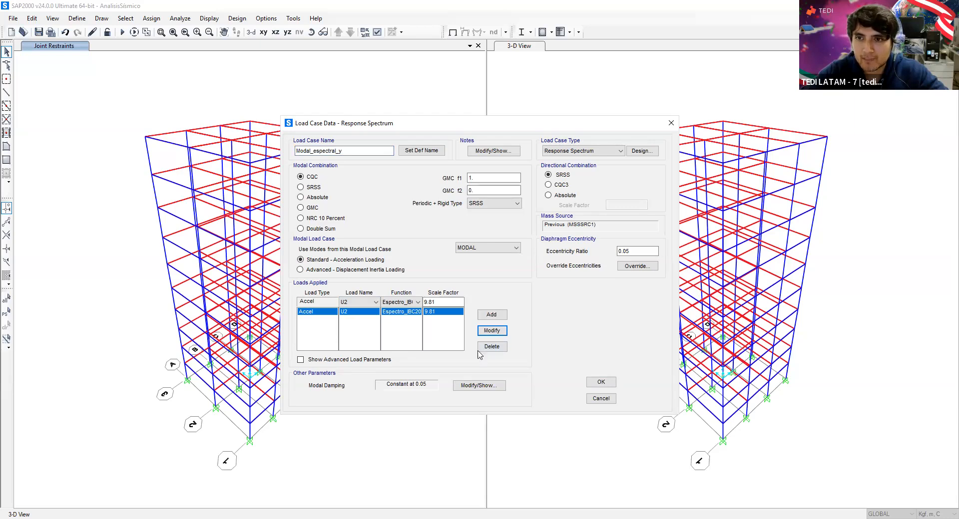
pyautogui.click(600, 383)
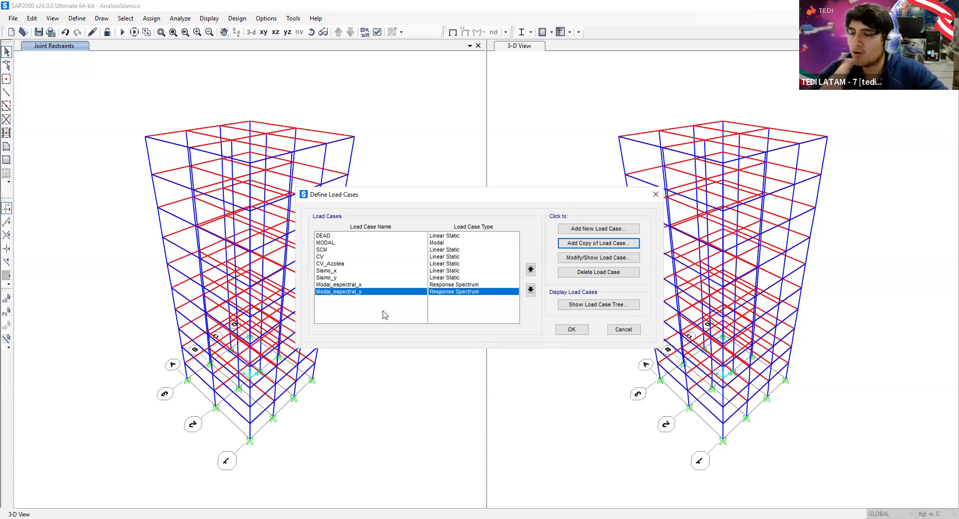
pyautogui.click(338, 272)
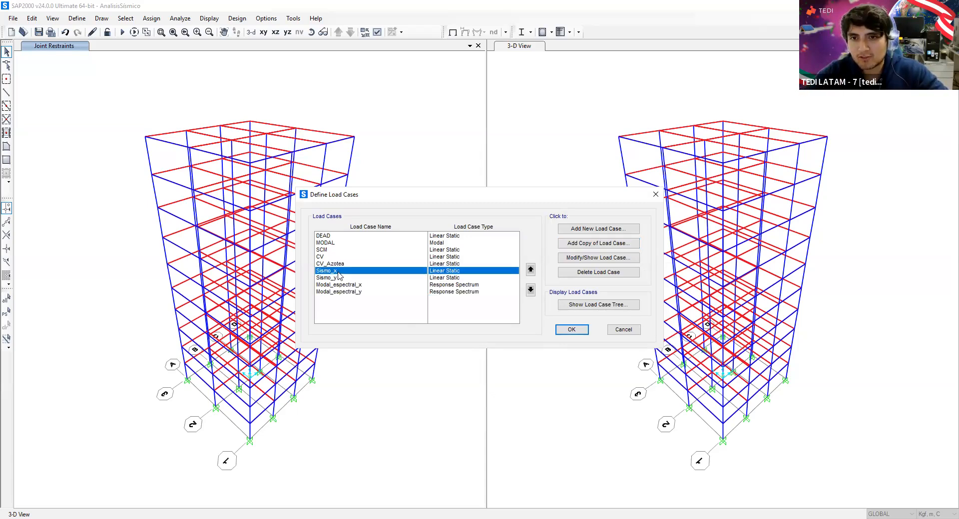
pyautogui.click(338, 279)
pyautogui.click(342, 272)
pyautogui.click(343, 279)
pyautogui.click(344, 271)
pyautogui.click(360, 277)
pyautogui.click(363, 271)
pyautogui.click(367, 279)
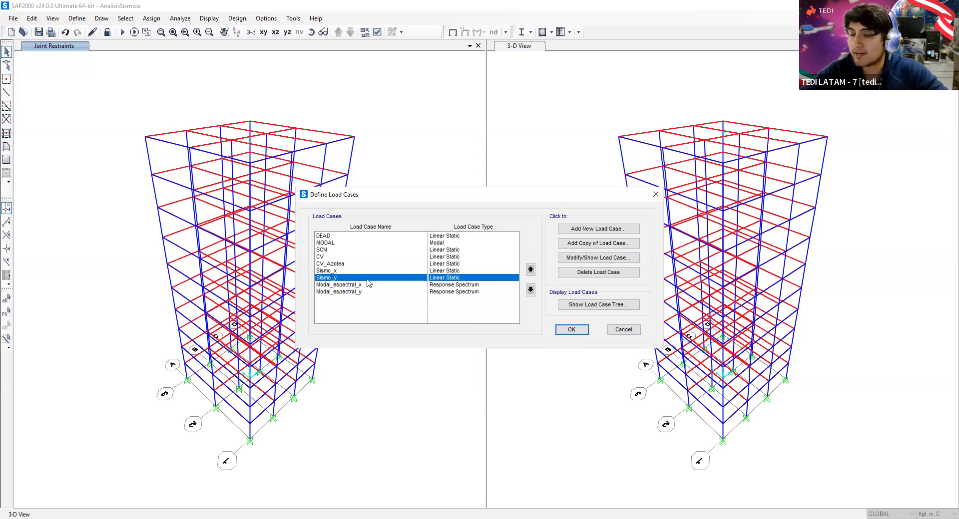
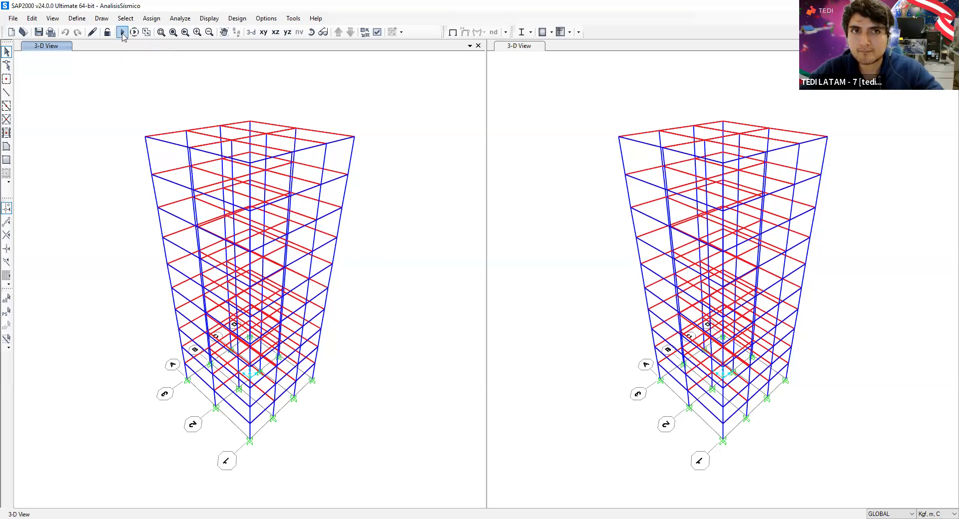
# Step: Set the Sismo_x and Sismo_y load cases to Do Not Run for the analysis
pyautogui.click(518, 253)
pyautogui.click(525, 247)
pyautogui.click(526, 253)
pyautogui.click(525, 246)
pyautogui.click(595, 208)
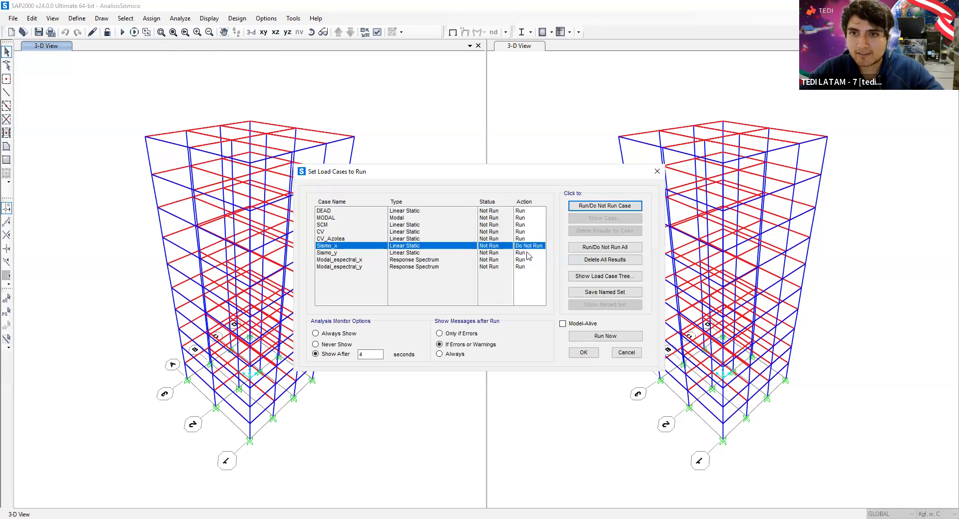
pyautogui.click(525, 253)
pyautogui.click(581, 208)
pyautogui.click(530, 246)
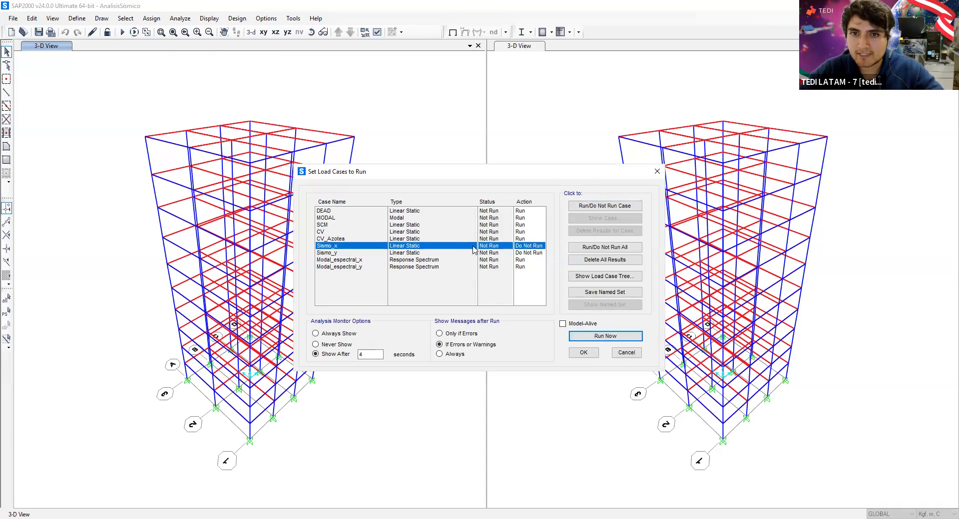
pyautogui.click(360, 254)
pyautogui.click(362, 247)
pyautogui.click(362, 252)
pyautogui.click(421, 247)
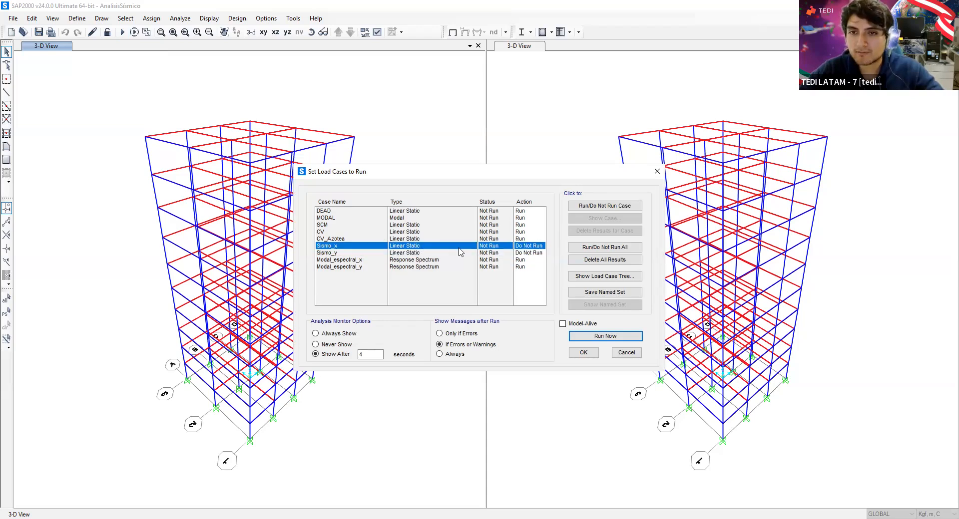
# Step: Set the Sismo_x and Sismo_y load cases back to Run and run the analysis with all load cases
pyautogui.click(606, 209)
pyautogui.click(530, 253)
pyautogui.click(604, 206)
pyautogui.click(624, 337)
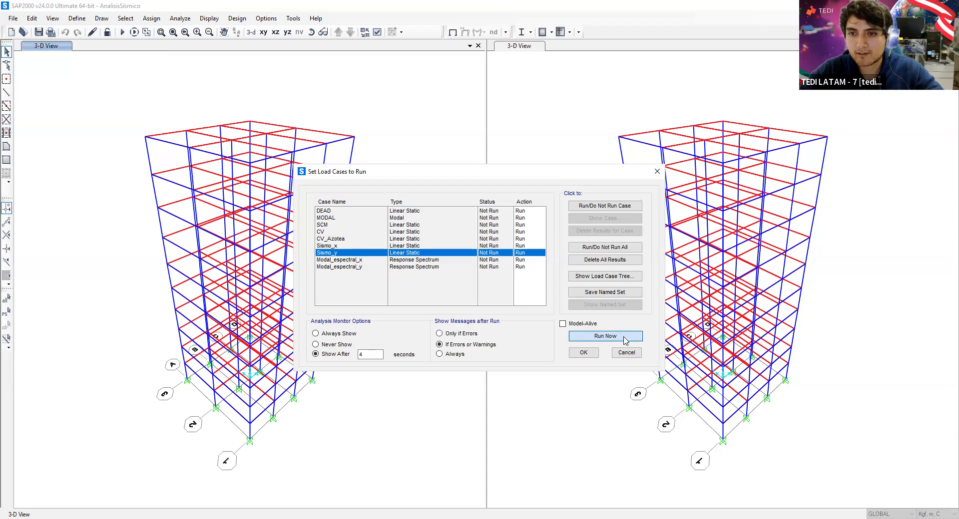
pyautogui.click(605, 337)
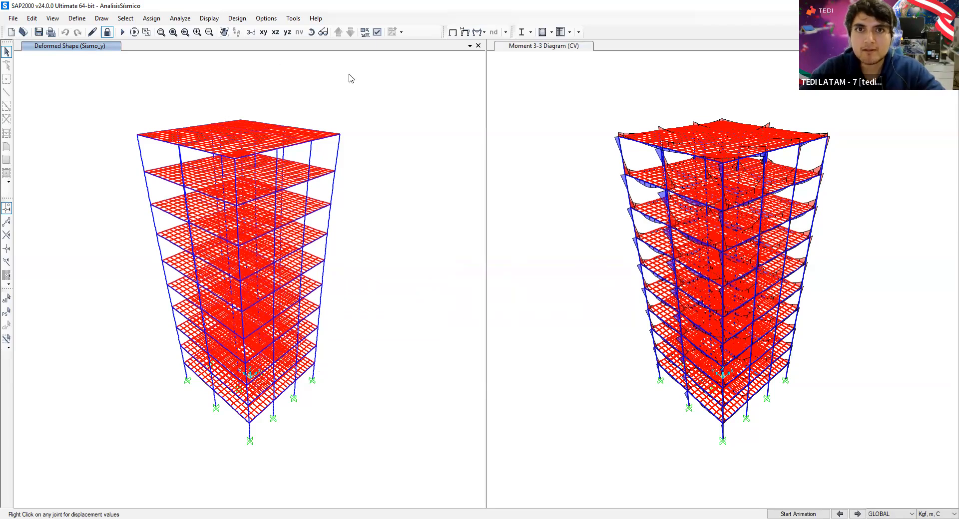
# Step: Display the deformed shape for Modal_espectral_x in an XZ elevation and check the displacements of the roof's corner joint
pyautogui.click(209, 19)
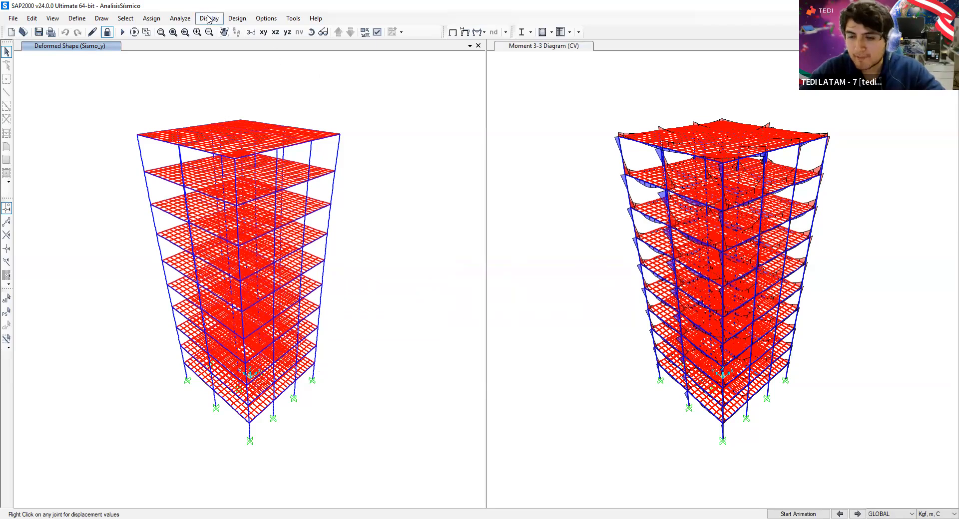
pyautogui.click(409, 112)
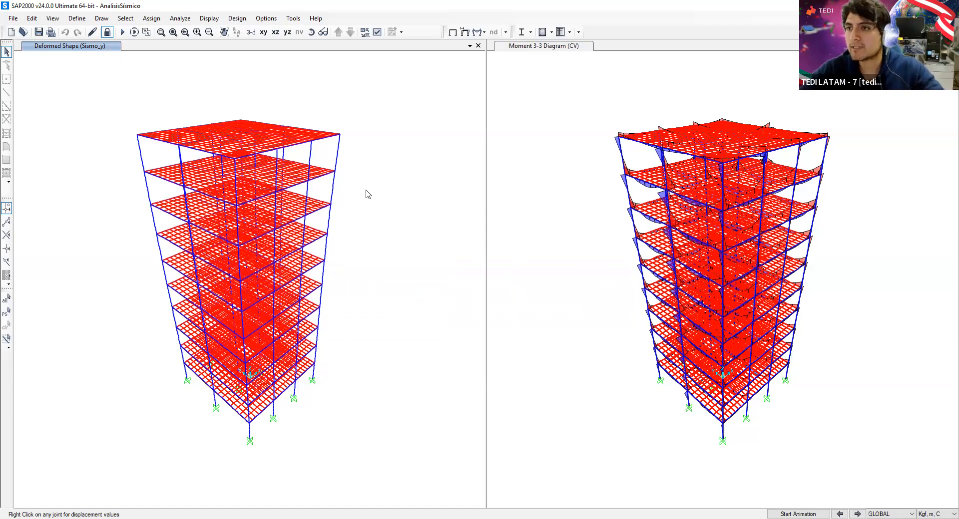
pyautogui.moveTo(283, 345)
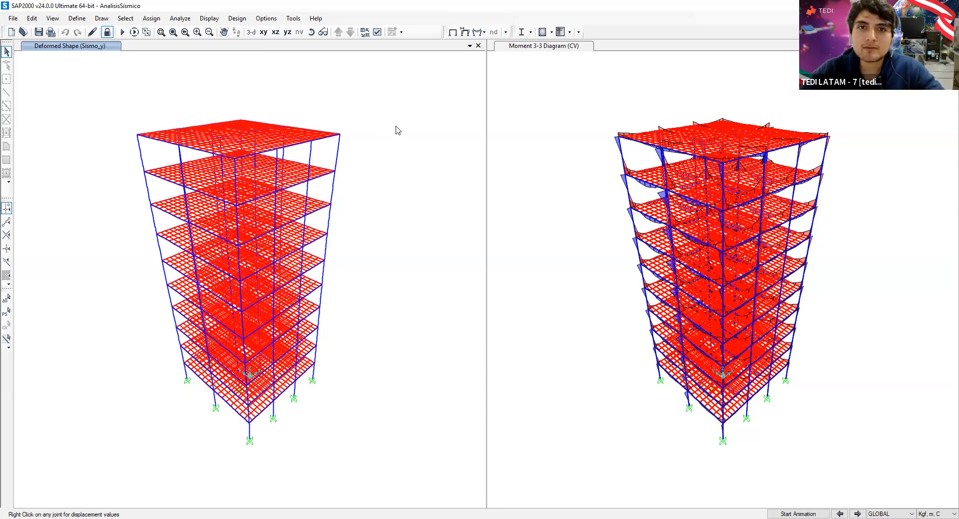
pyautogui.click(211, 19)
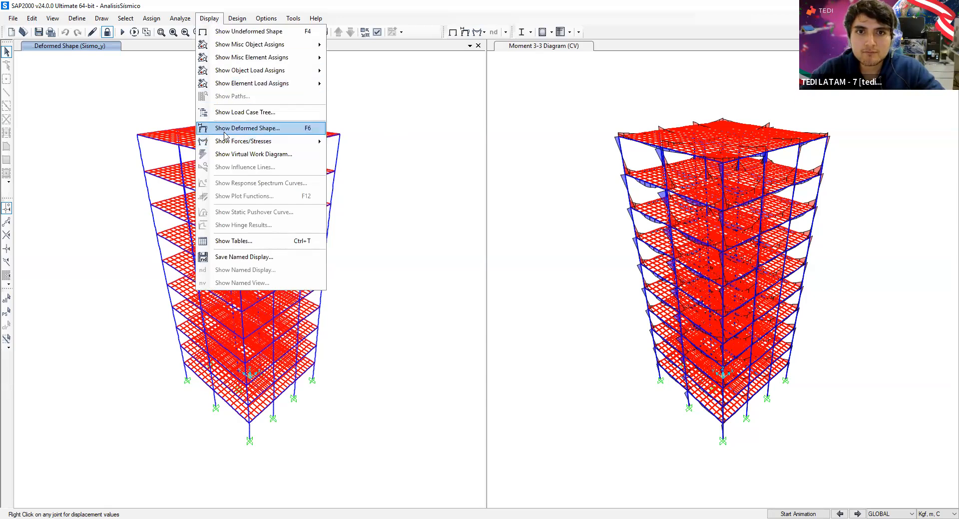
pyautogui.press('Return')
pyautogui.click(387, 170)
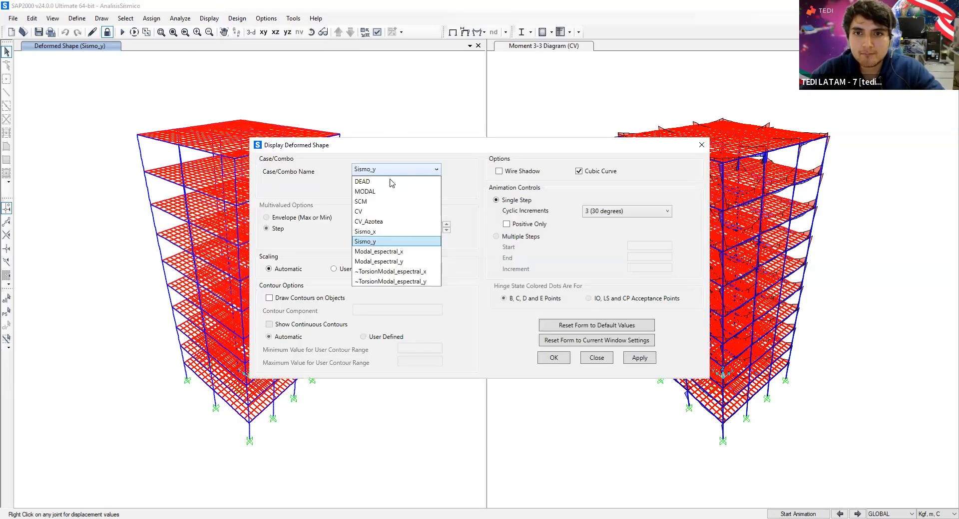
pyautogui.click(397, 252)
pyautogui.click(553, 357)
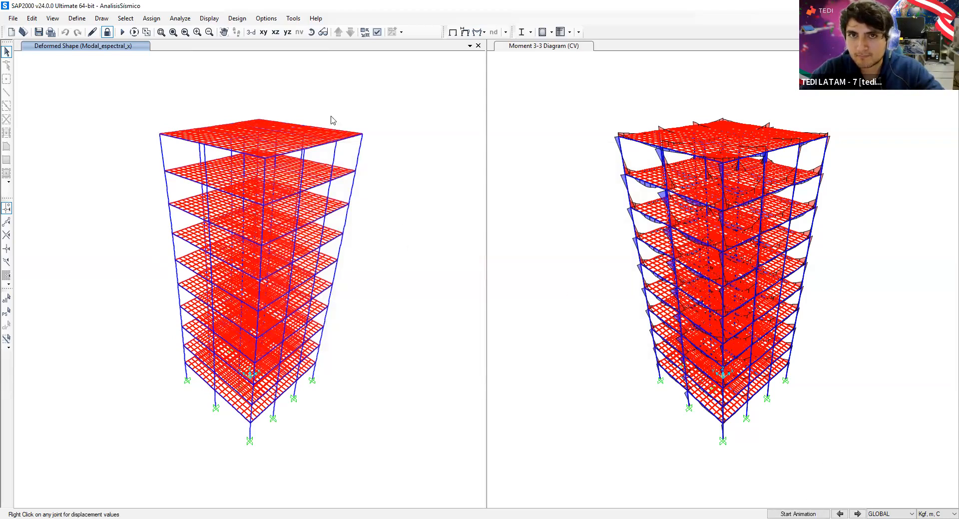
pyautogui.click(275, 32)
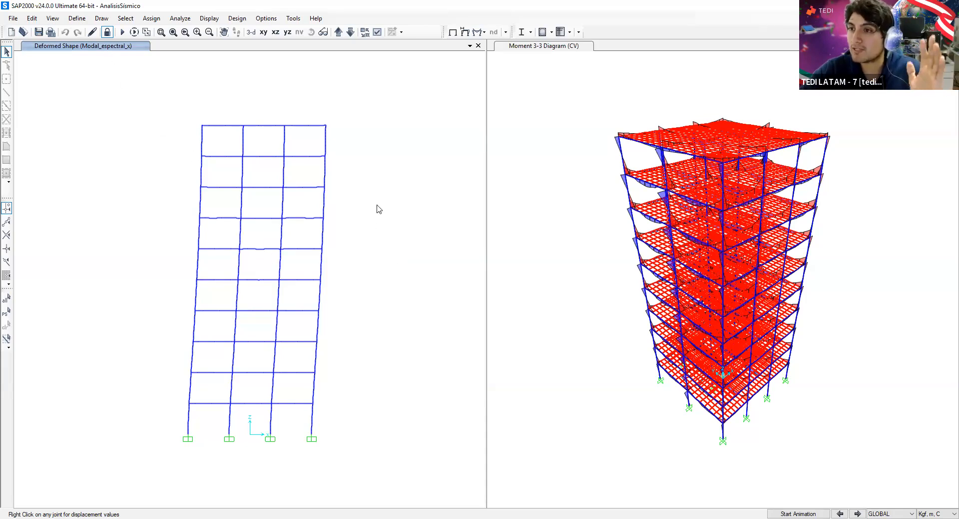
pyautogui.rightClick(326, 126)
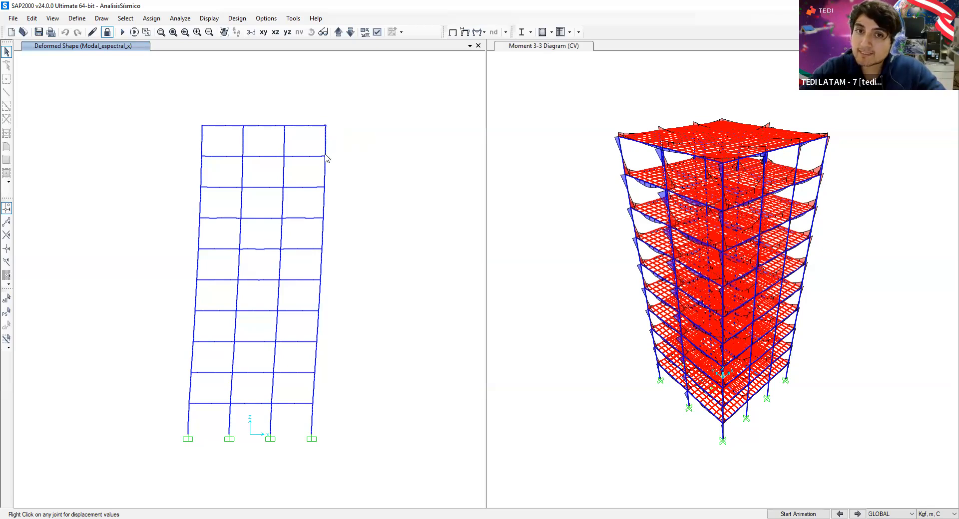
# Step: Check the displacements of the edge column's joints at the roof and at the level directly below it
pyautogui.moveTo(324, 158)
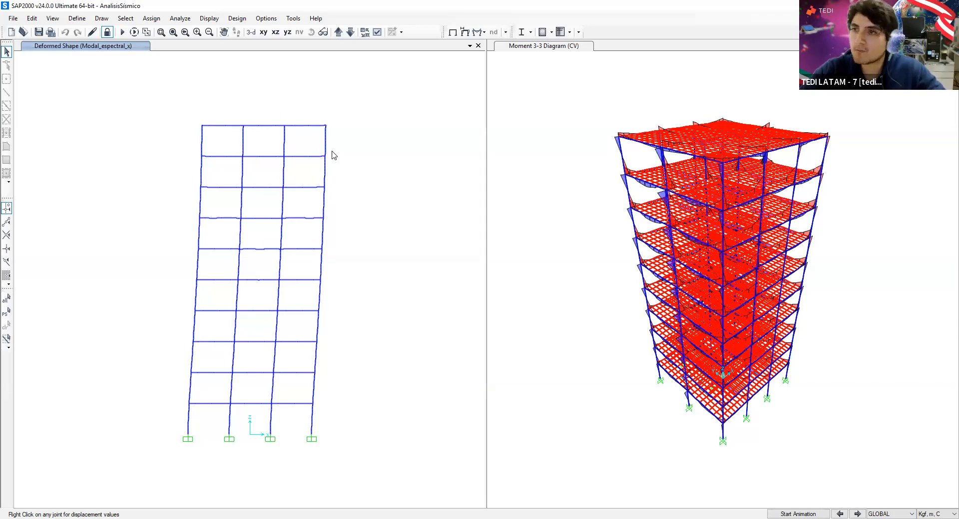
pyautogui.rightClick(326, 126)
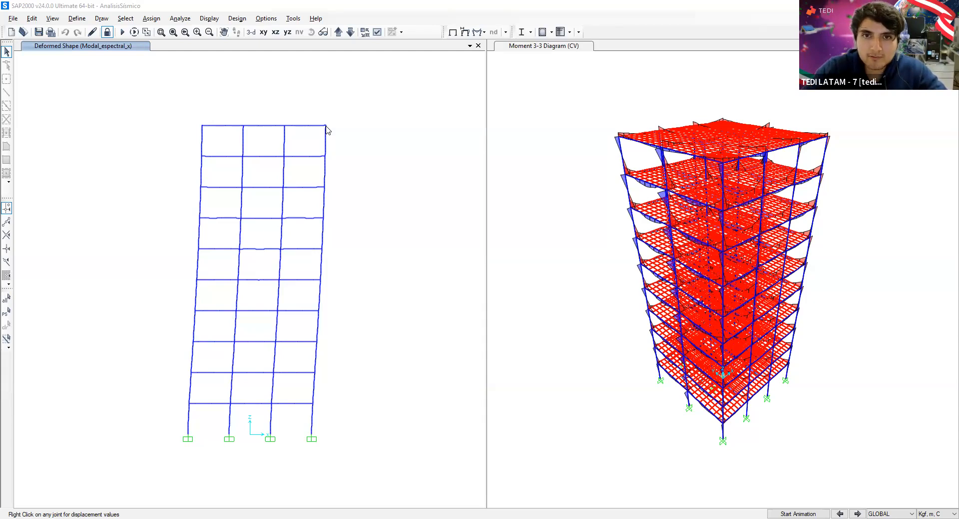
pyautogui.rightClick(325, 126)
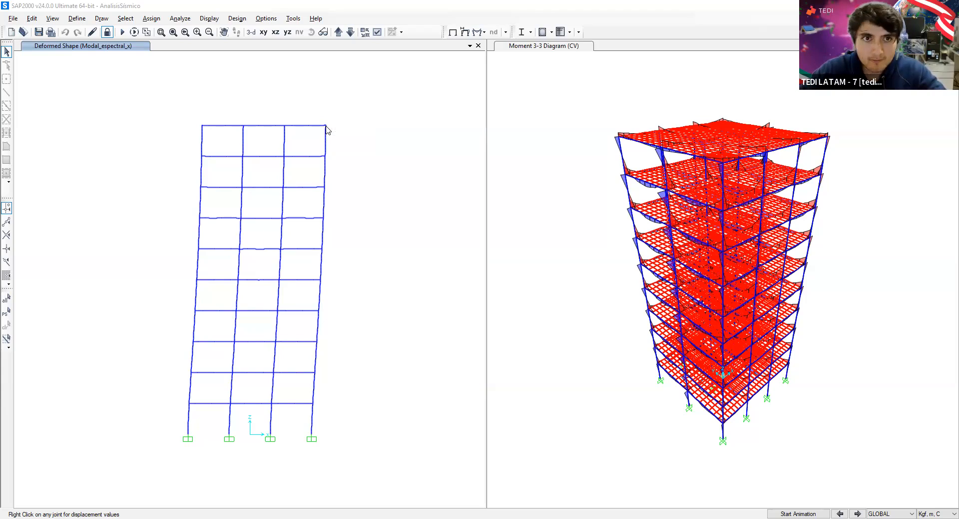
pyautogui.rightClick(324, 158)
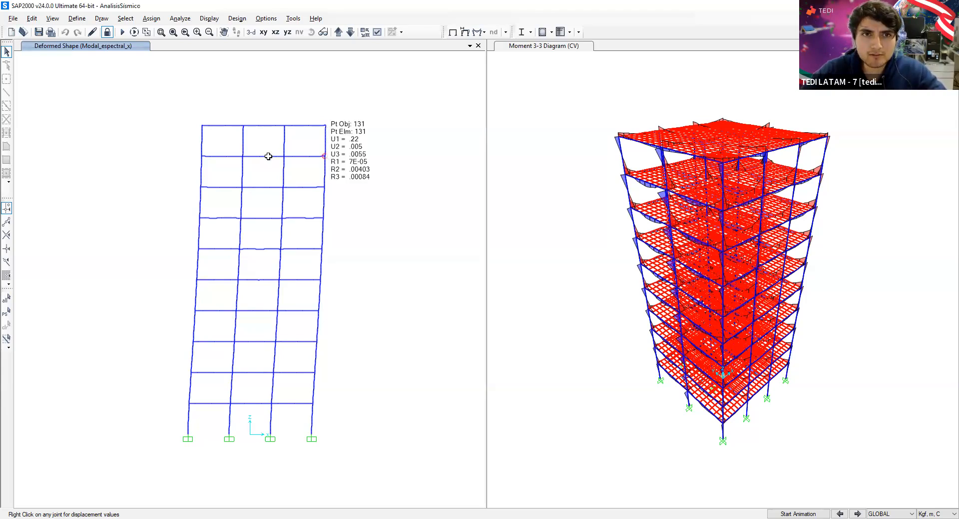
pyautogui.hotkey('alt', 'Tab')
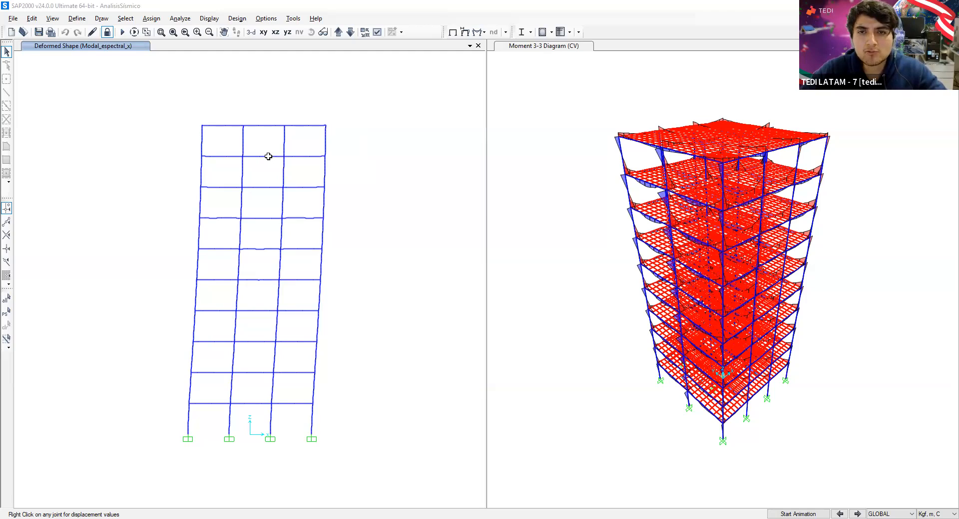
pyautogui.rightClick(324, 125)
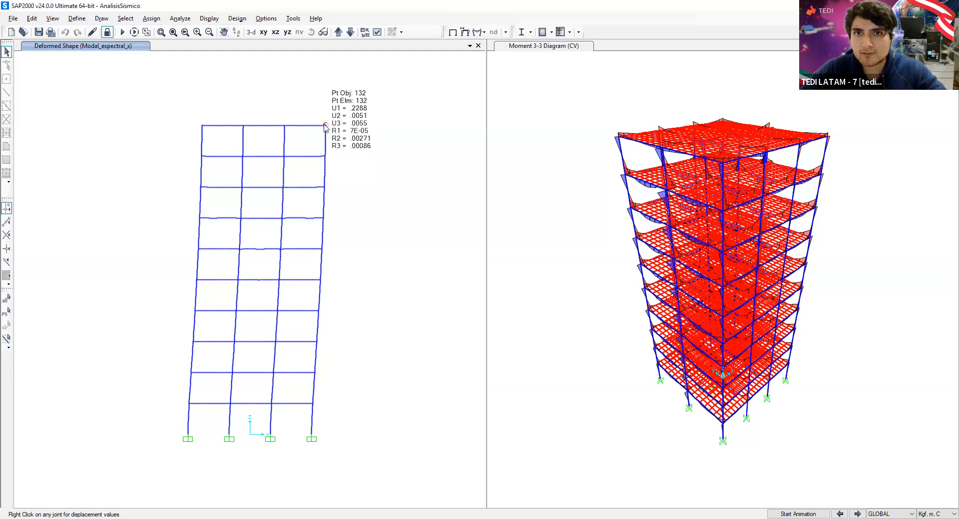
pyautogui.rightClick(324, 157)
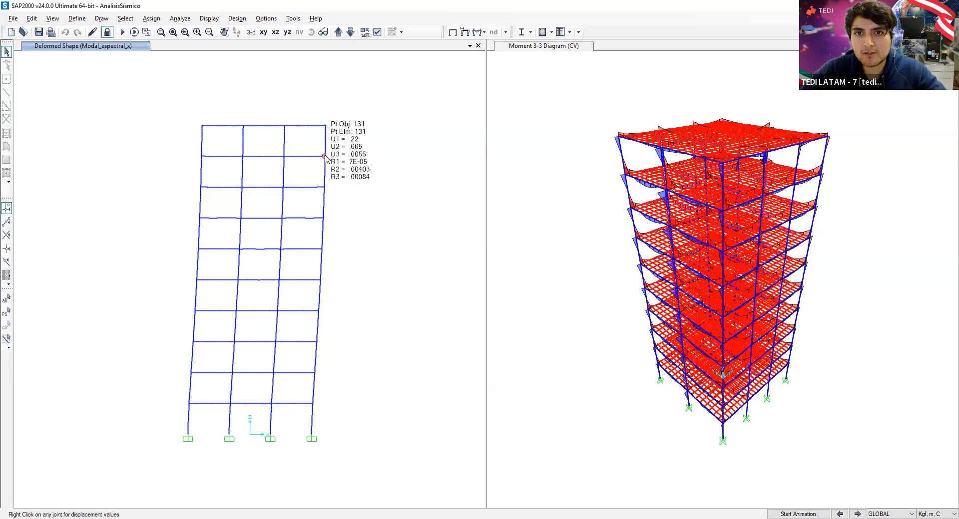
pyautogui.rightClick(325, 156)
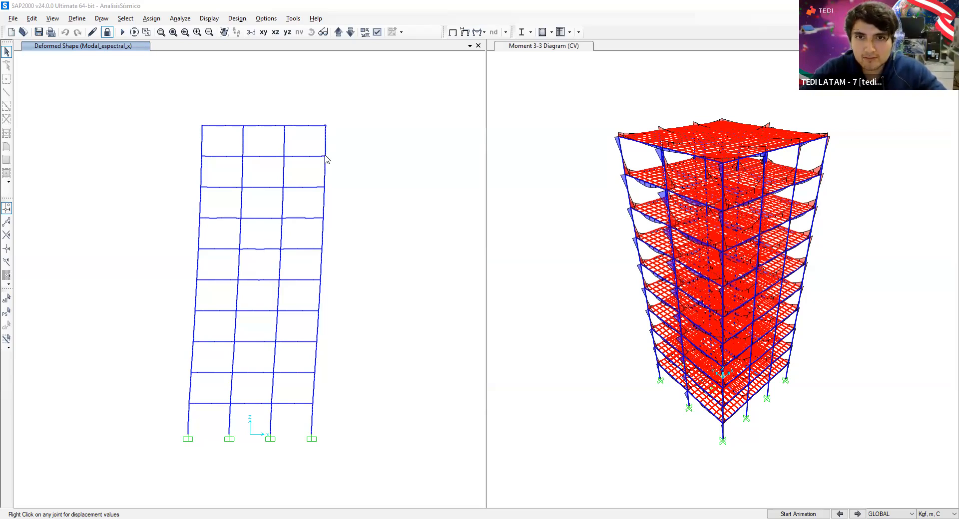
# Step: Read the Modal_espectral_x displacements of the edge column's joints at the ninth, eighth and seventh levels
pyautogui.rightClick(324, 157)
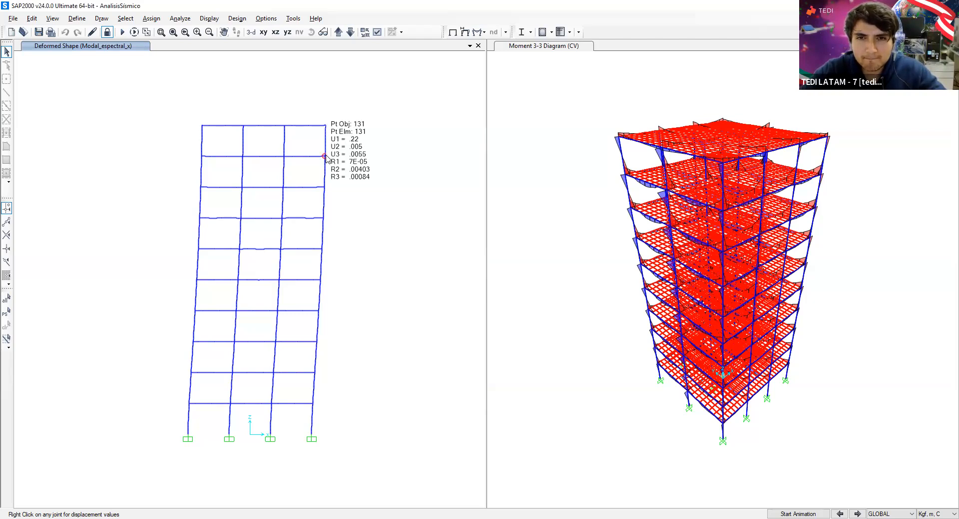
pyautogui.rightClick(323, 188)
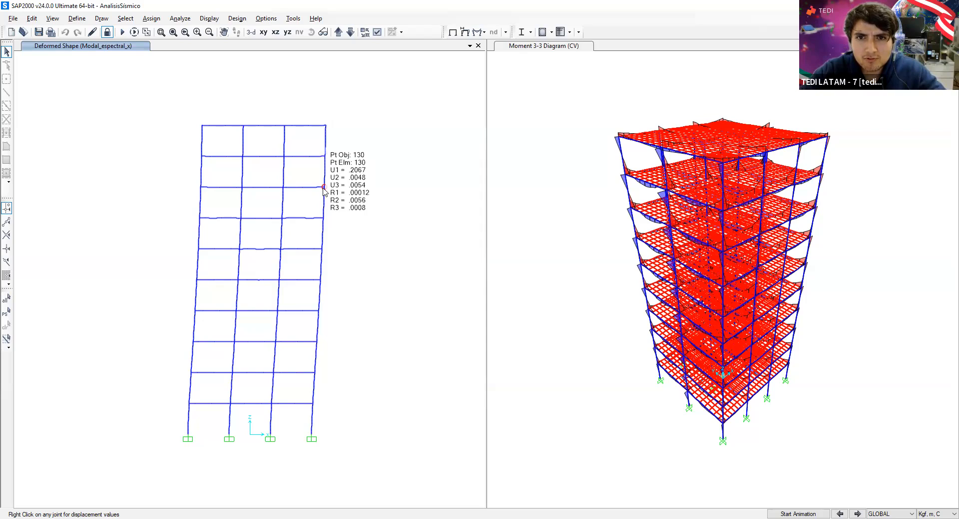
pyautogui.hotkey('alt', 'Tab')
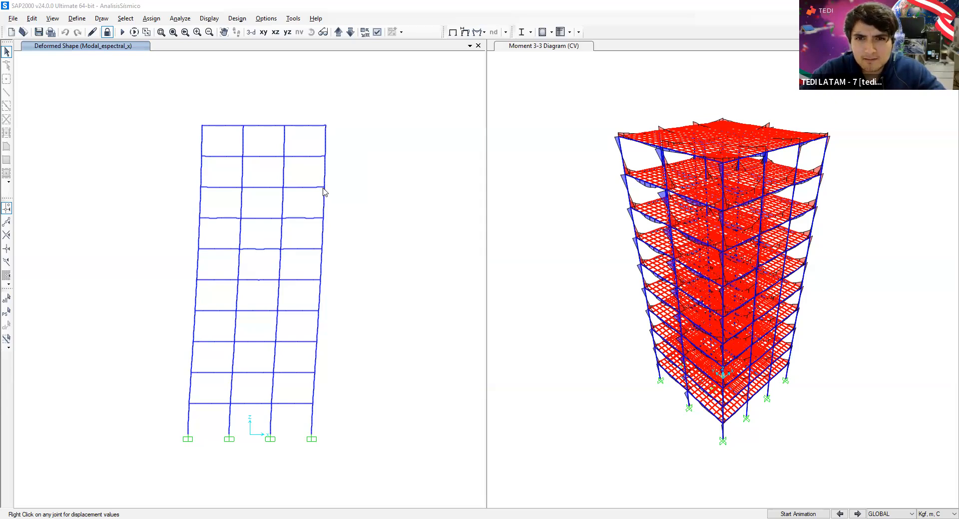
pyautogui.rightClick(322, 219)
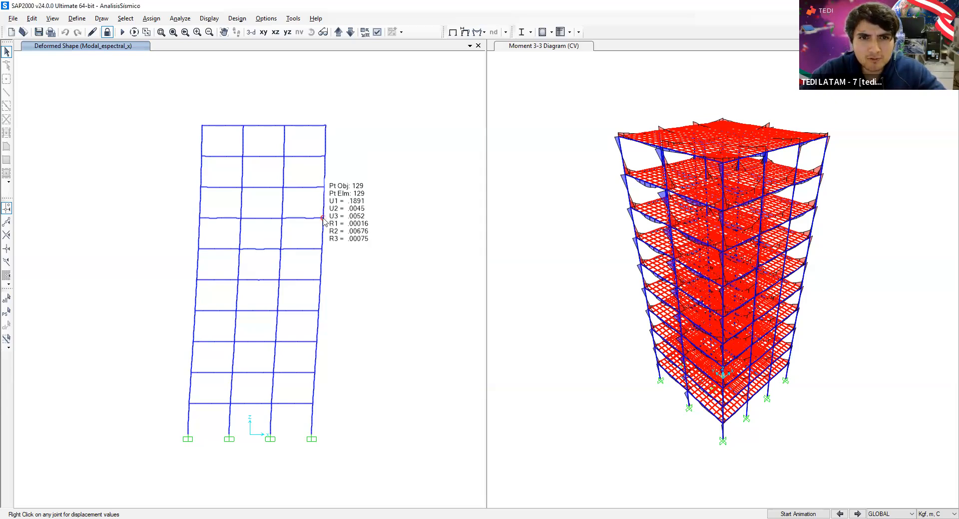
pyautogui.hotkey('alt', 'Tab')
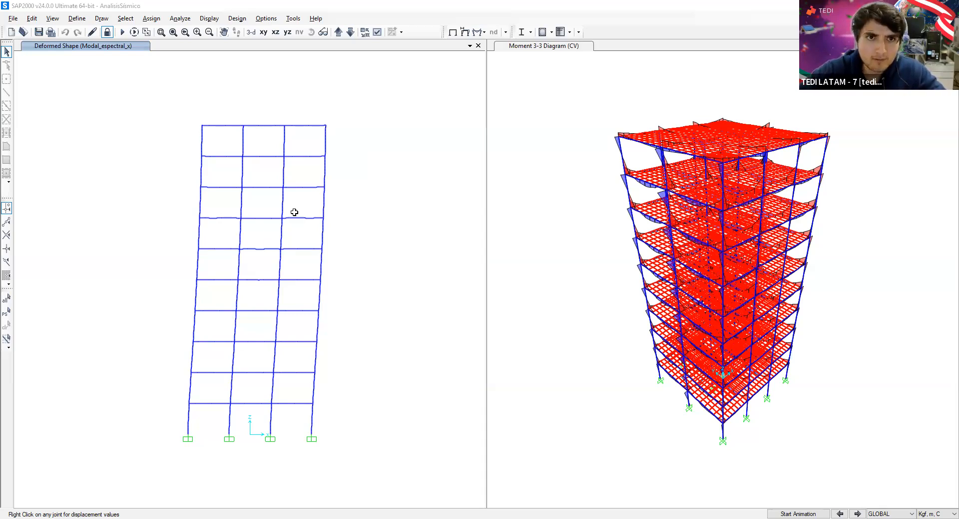
pyautogui.hotkey('alt', 'Tab')
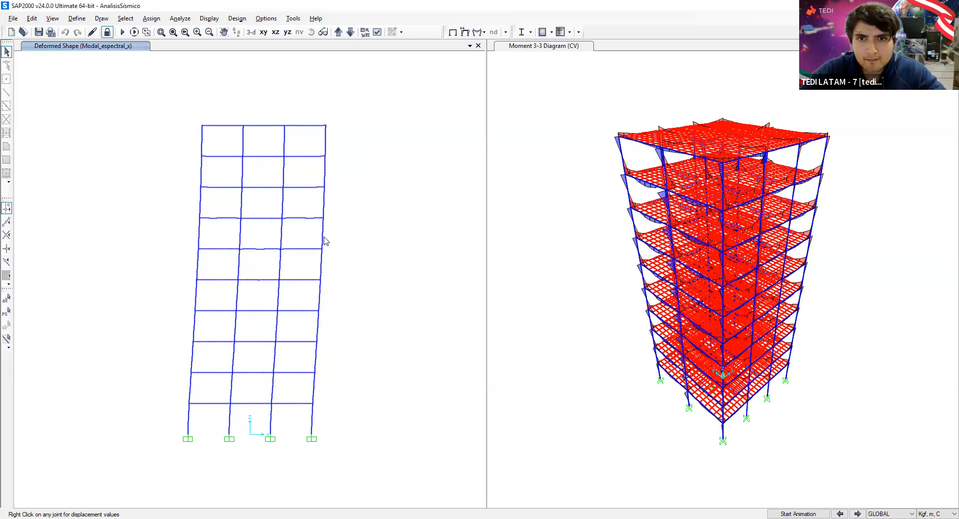
# Step: Read the displacements of the same edge column's joints at the sixth and fifth levels
pyautogui.rightClick(321, 248)
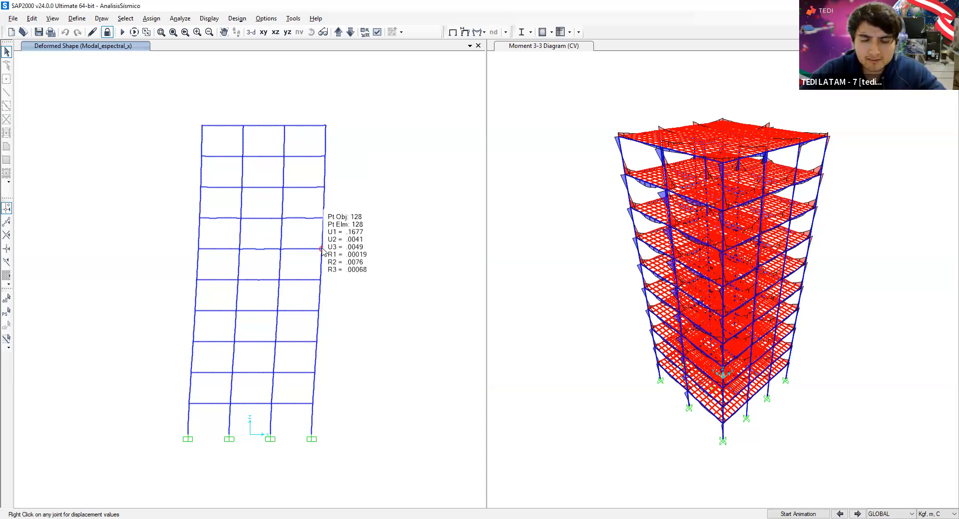
pyautogui.hotkey('alt', 'Tab')
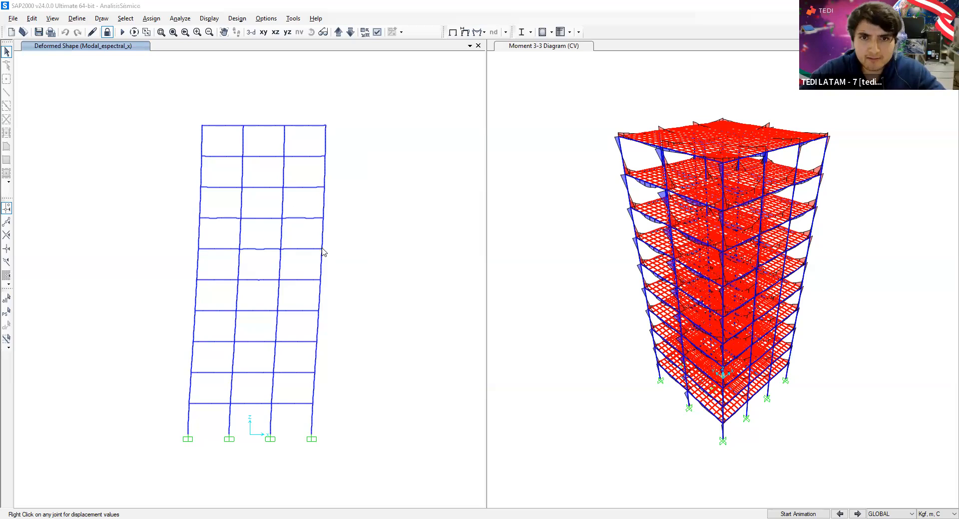
pyautogui.rightClick(321, 279)
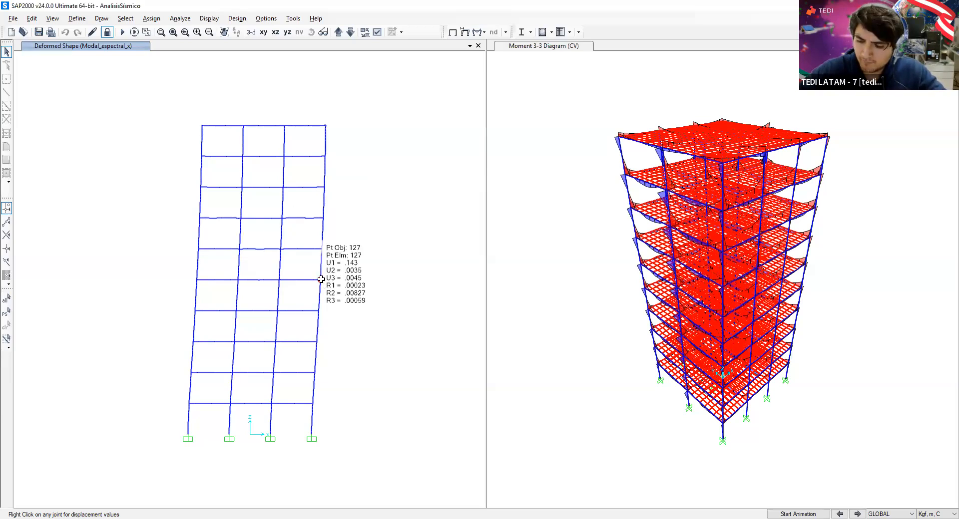
pyautogui.hotkey('alt', 'Tab')
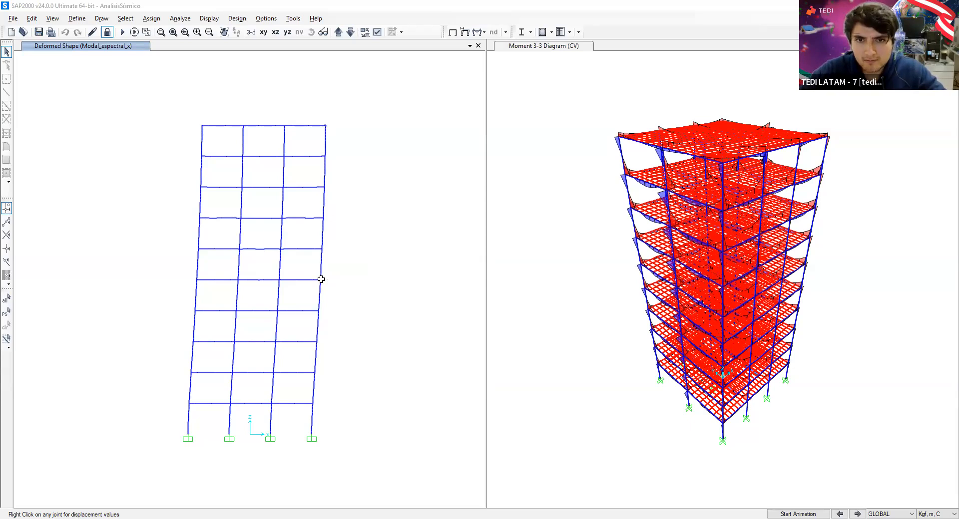
# Step: Read the displacements of the same edge column's joints from the fourth level down to the first
pyautogui.rightClick(318, 311)
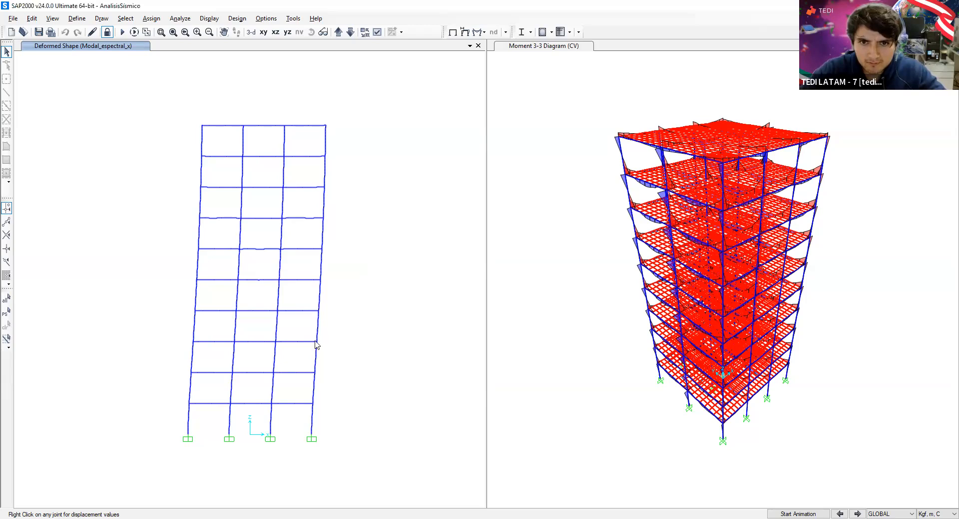
pyautogui.moveTo(317, 343)
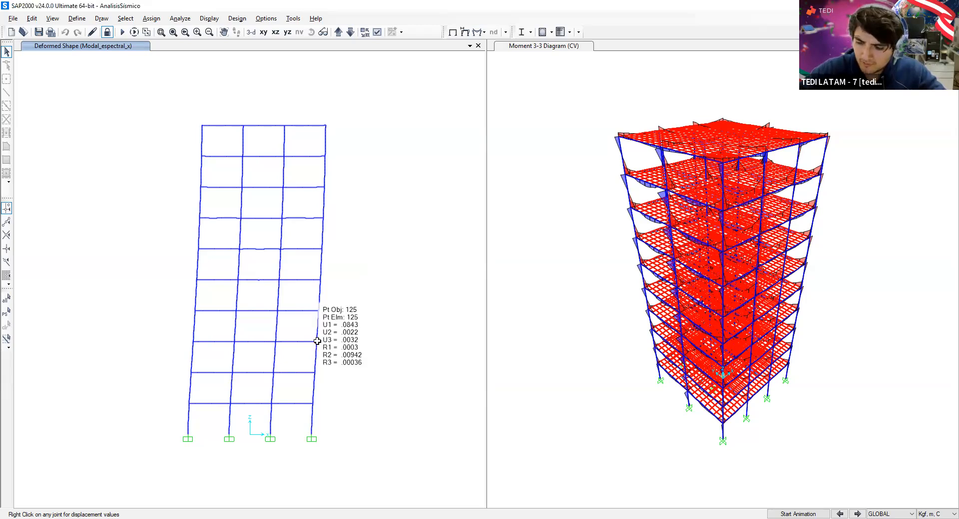
pyautogui.rightClick(317, 342)
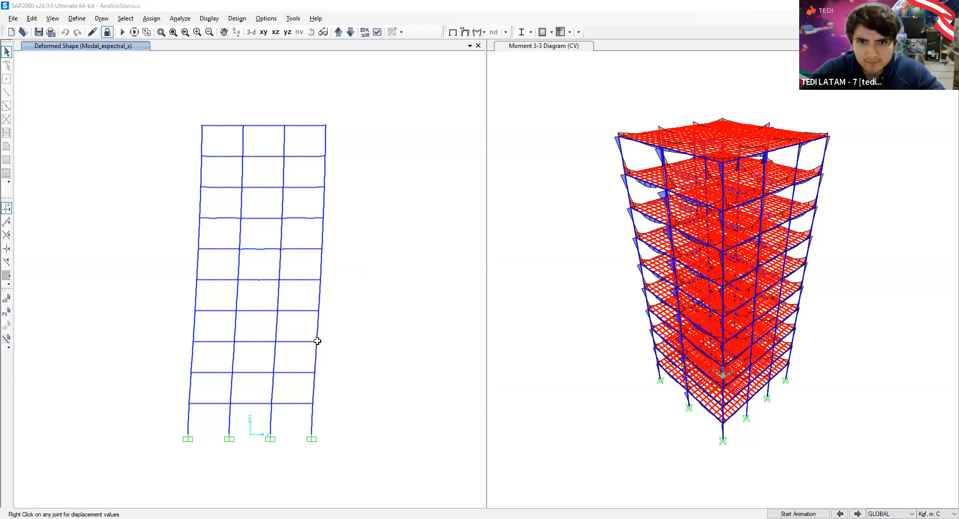
pyautogui.rightClick(315, 373)
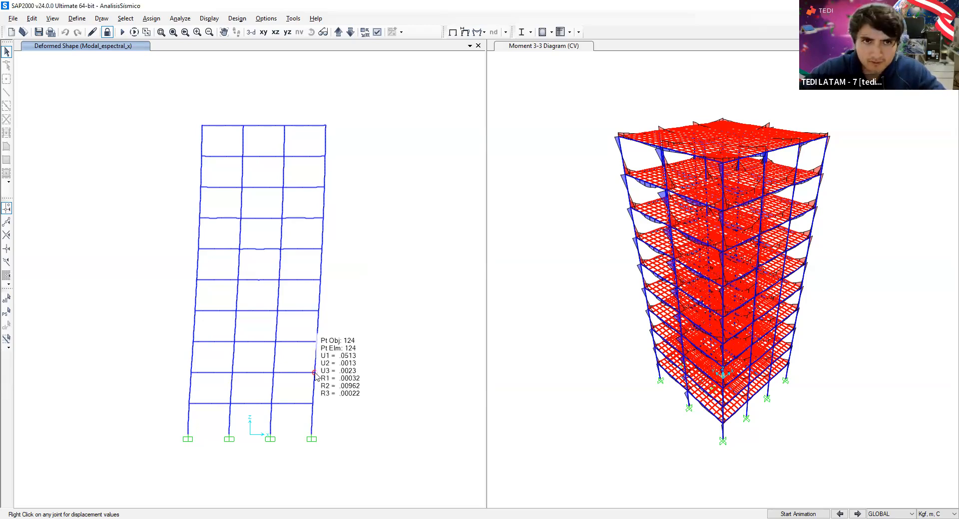
pyautogui.hotkey('alt', 'Tab')
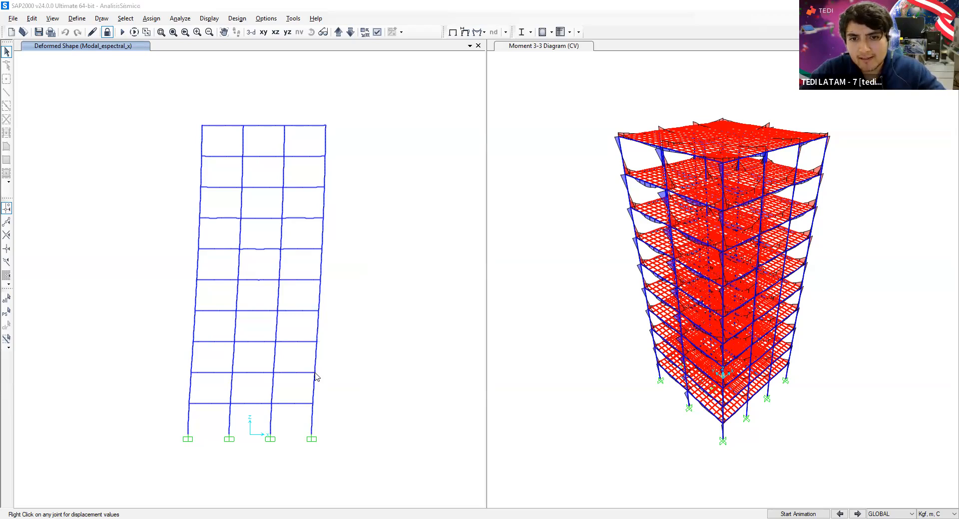
pyautogui.rightClick(312, 404)
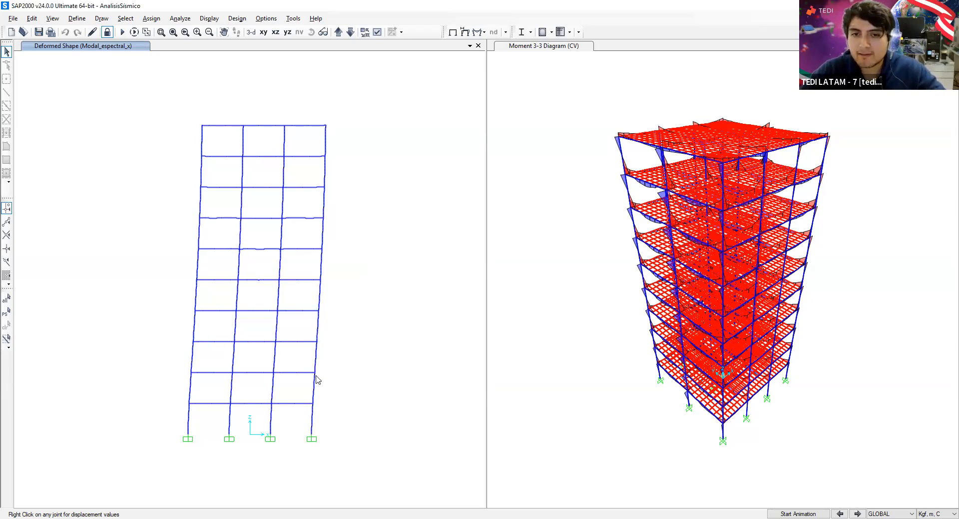
# Step: Recheck the edge column's joint displacements at the roof, the two lowest levels and the base
pyautogui.moveTo(315, 373)
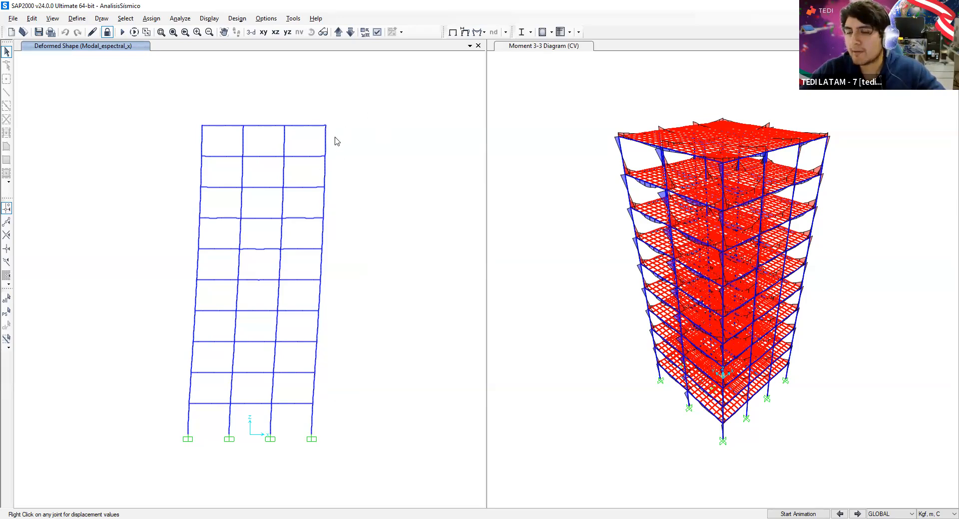
pyautogui.moveTo(326, 127)
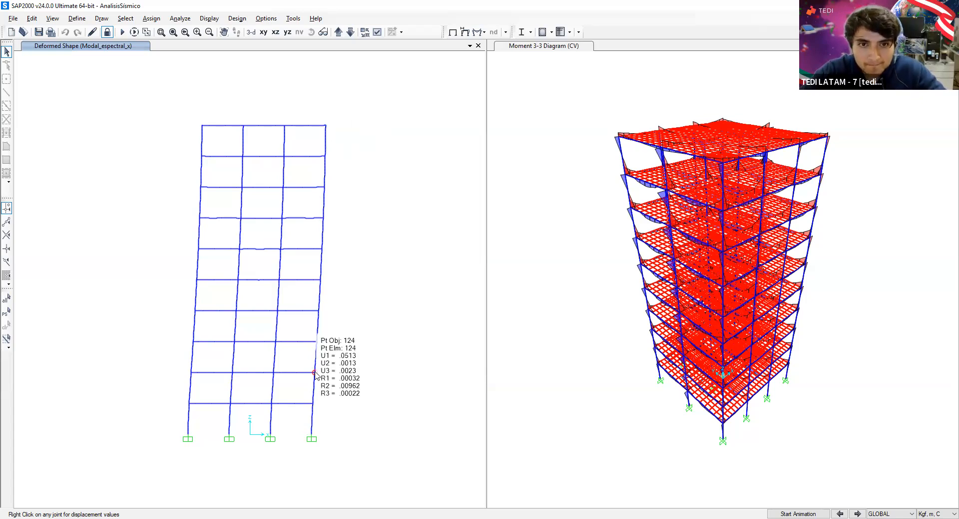
pyautogui.moveTo(312, 404)
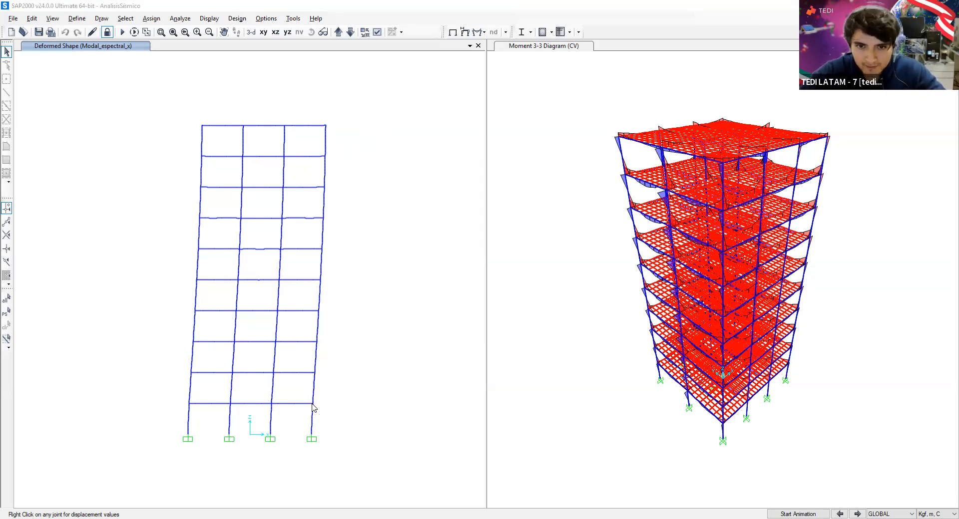
pyautogui.moveTo(311, 436)
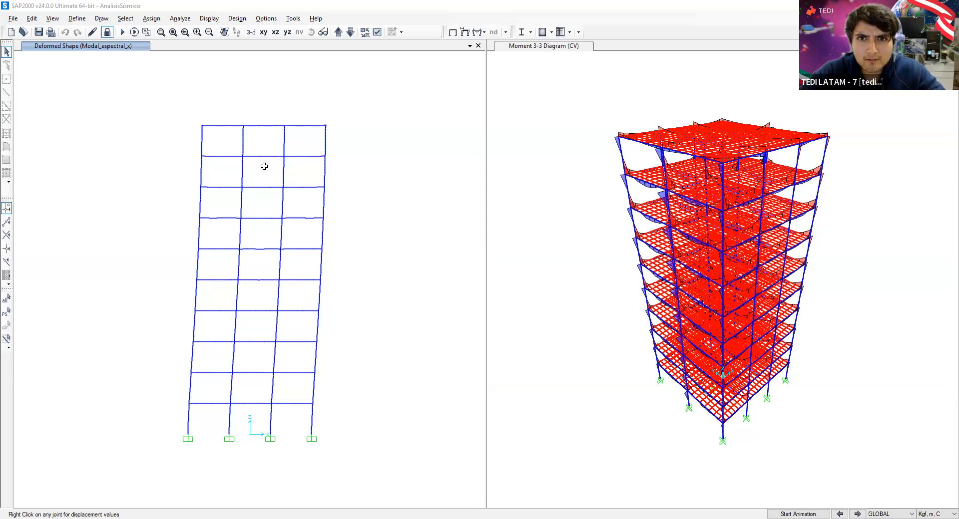
# Step: Compare the displacements of the edge column's joints at the eighth and seventh levels again
pyautogui.rightClick(325, 188)
pyautogui.rightClick(324, 218)
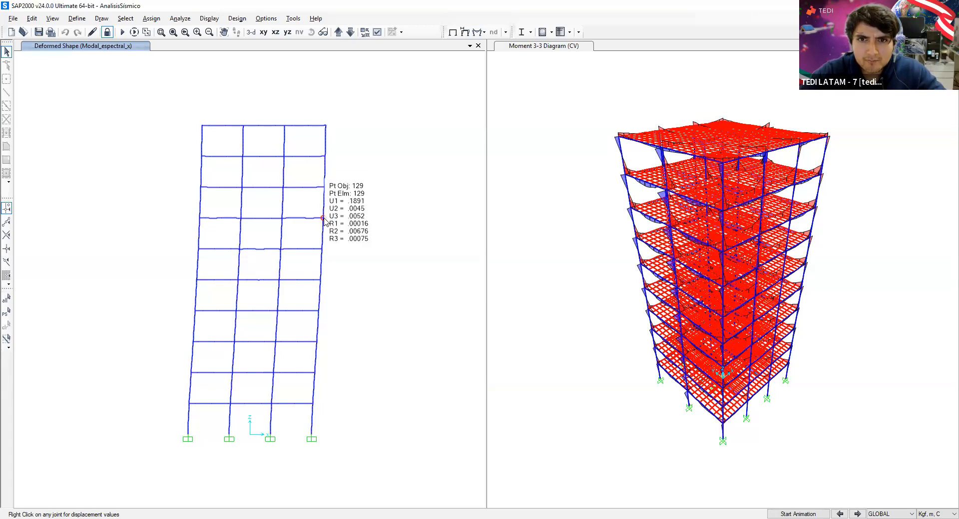
pyautogui.rightClick(324, 218)
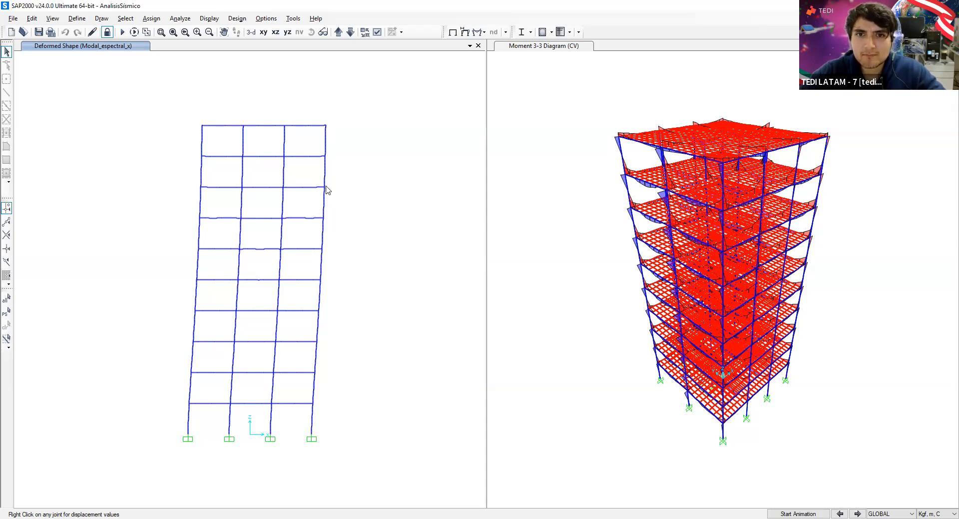
pyautogui.moveTo(324, 188)
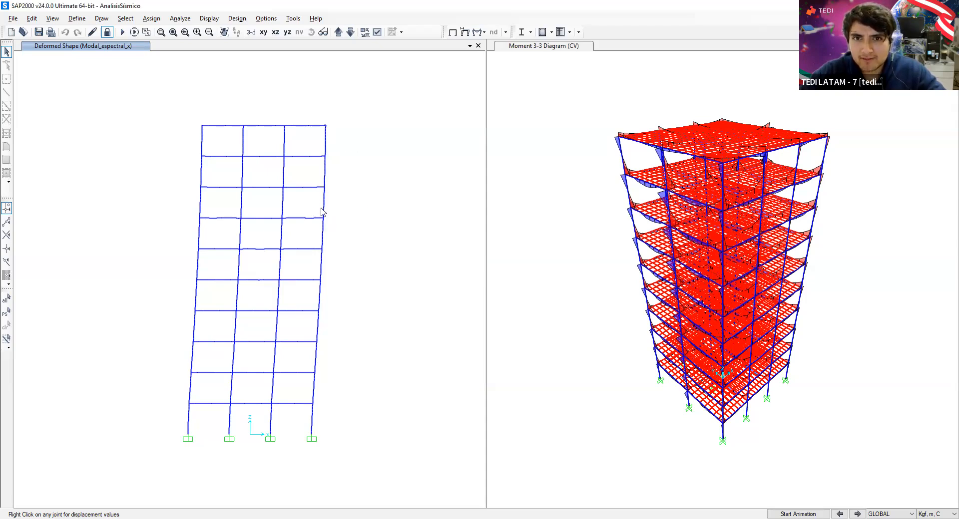
pyautogui.moveTo(324, 219)
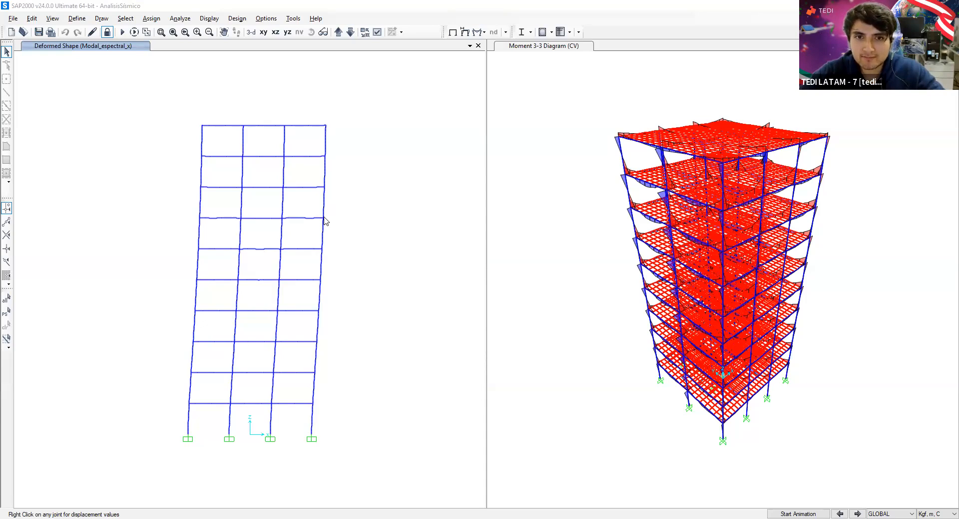
# Step: Switch to the Viento_estático_MOC workbook in Excel and examine the relative displacement formulas for N10 and N9 in cells C3 and C4
pyautogui.hotkey('alt', 'Tab')
pyautogui.moveTo(118, 138); pyautogui.dragTo(121, 233)
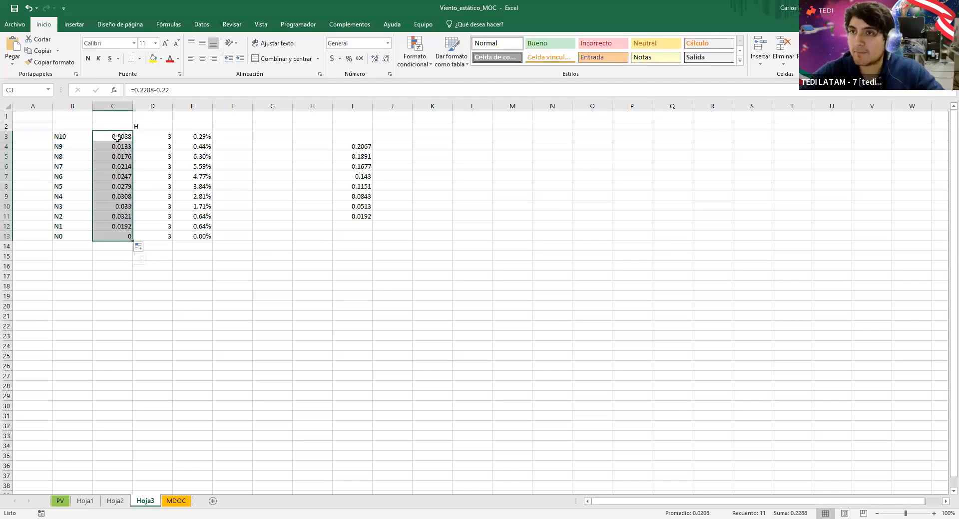
pyautogui.click(118, 137)
pyautogui.click(135, 90)
pyautogui.moveTo(158, 90); pyautogui.dragTo(193, 91)
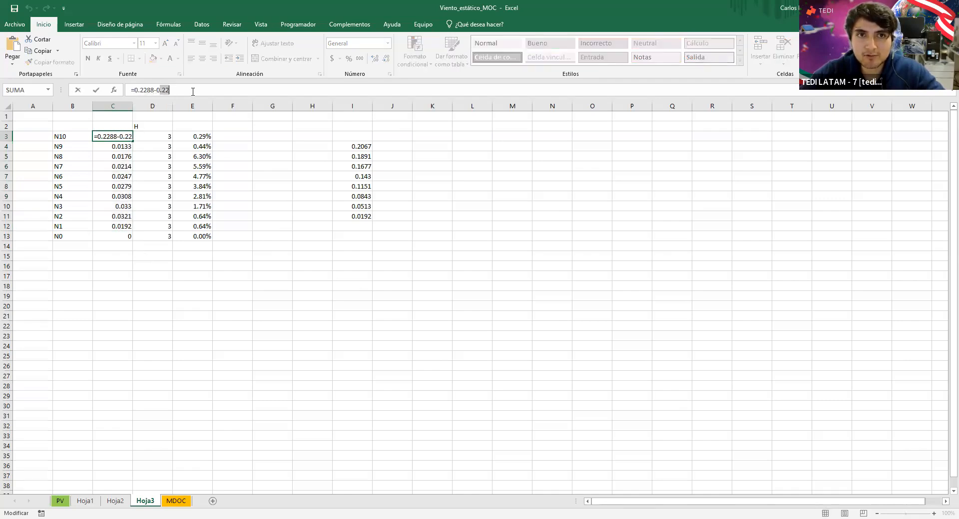
pyautogui.press('Escape')
pyautogui.click(126, 148)
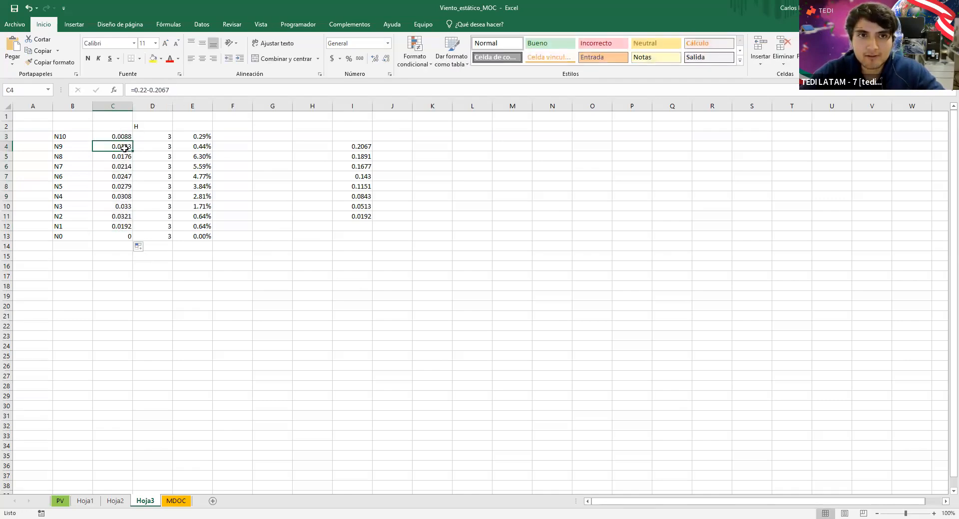
# Step: Examine the two displacement terms in N9's relative displacement formula in cell C4
pyautogui.click(136, 91)
pyautogui.moveTo(134, 90); pyautogui.dragTo(148, 90)
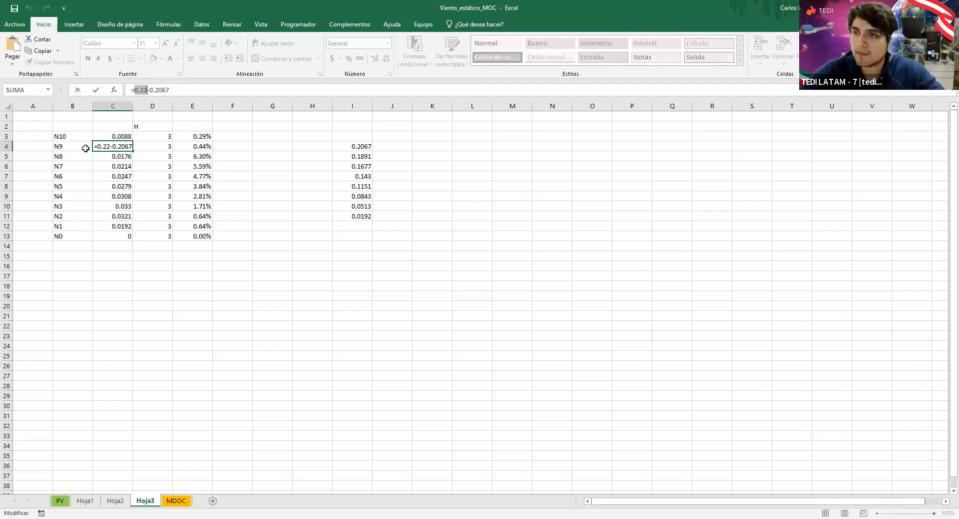
pyautogui.moveTo(182, 91); pyautogui.dragTo(151, 90)
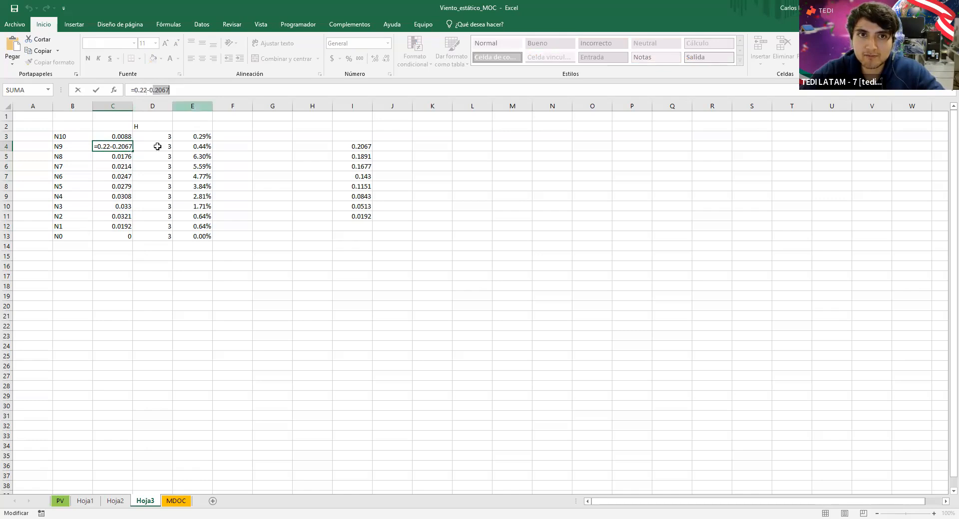
pyautogui.press('Escape')
# Step: Examine the relative displacements from N8 to N0, the storey heights in column D and the drift formula in E3
pyautogui.click(124, 158)
pyautogui.moveTo(124, 183); pyautogui.dragTo(127, 238)
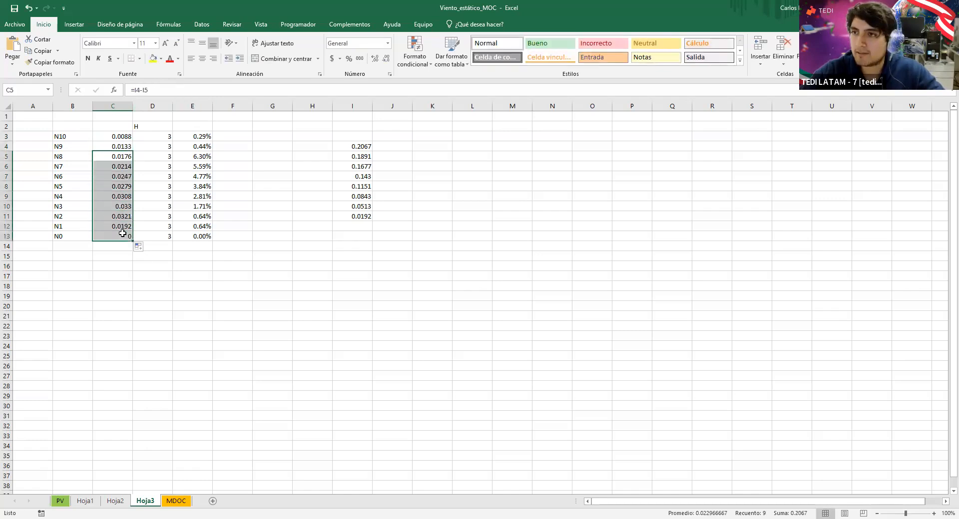
pyautogui.moveTo(158, 135); pyautogui.dragTo(156, 237)
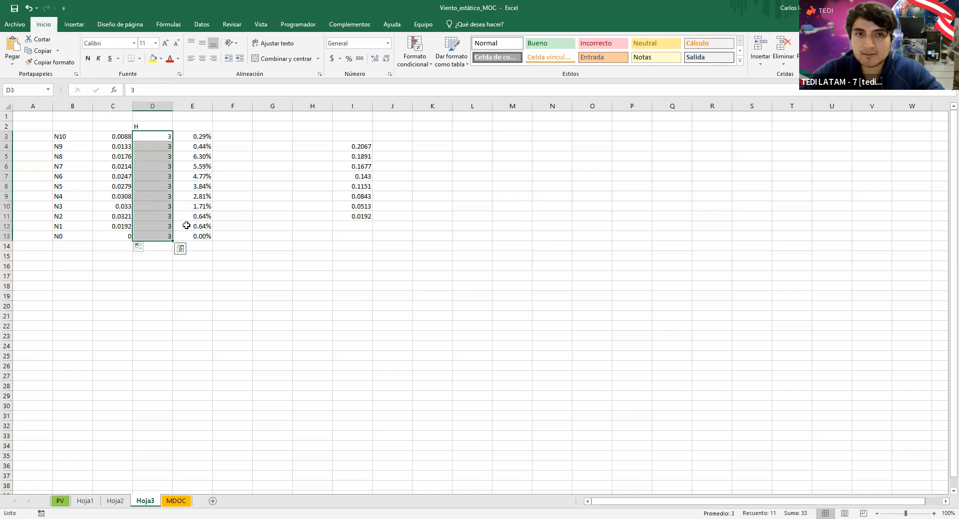
pyautogui.doubleClick(193, 136)
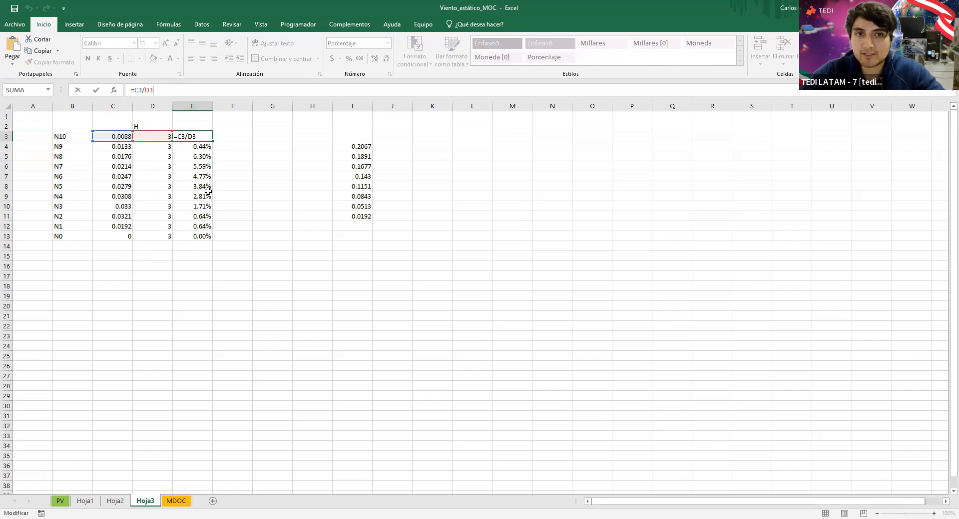
pyautogui.hotkey('ctrl', 'Return')
# Step: Highlight the N8, N7 and N6 rows (A5:E7) with a yellow fill
pyautogui.moveTo(39, 154); pyautogui.dragTo(209, 156)
pyautogui.click(151, 59)
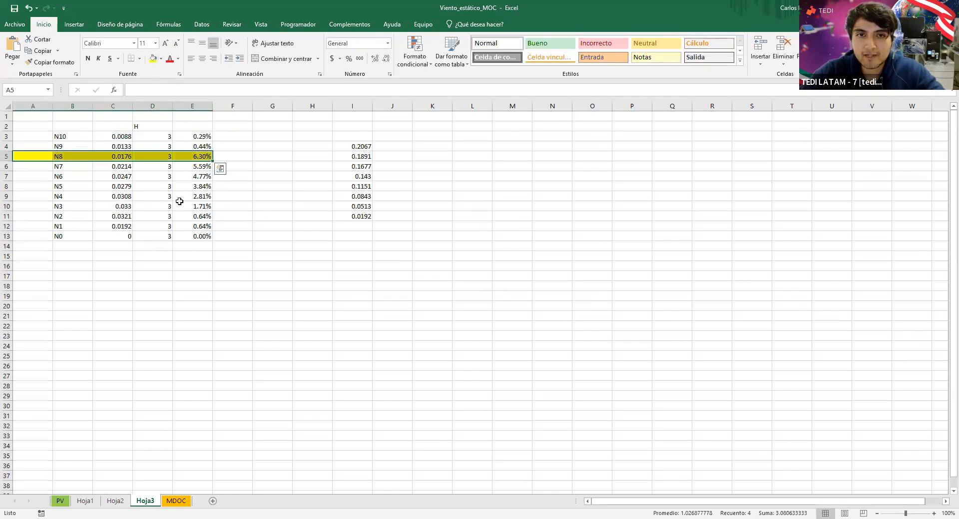
pyautogui.keyDown('ctrl'); pyautogui.moveTo(41, 165); pyautogui.dragTo(208, 175); pyautogui.keyUp('ctrl')
pyautogui.click(153, 58)
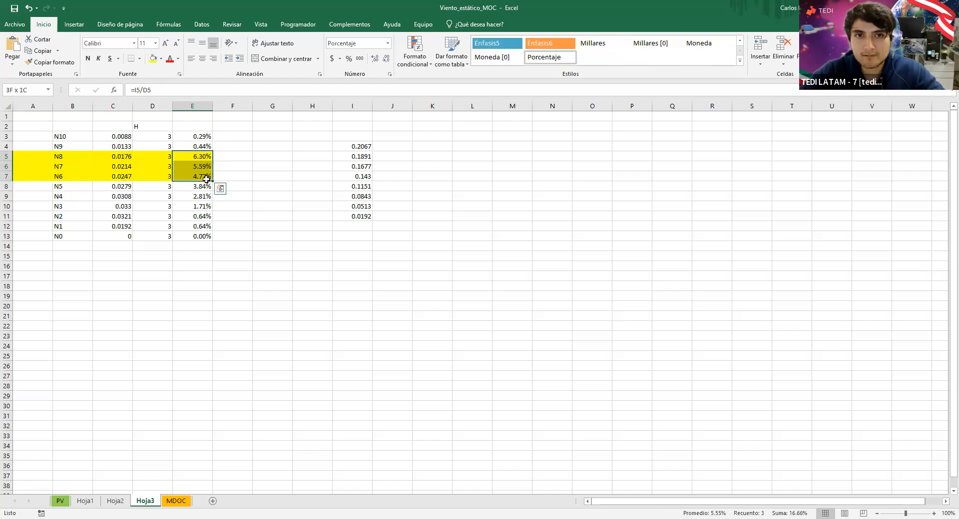
# Step: Review the drift percentages of N10 and N9 in cells E3 and E4
pyautogui.moveTo(210, 139); pyautogui.dragTo(207, 148)
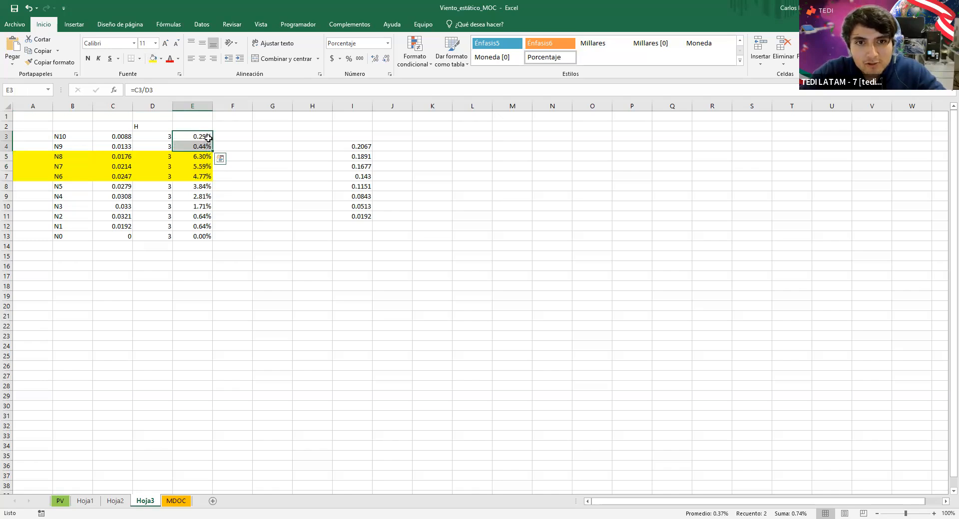
pyautogui.click(207, 137)
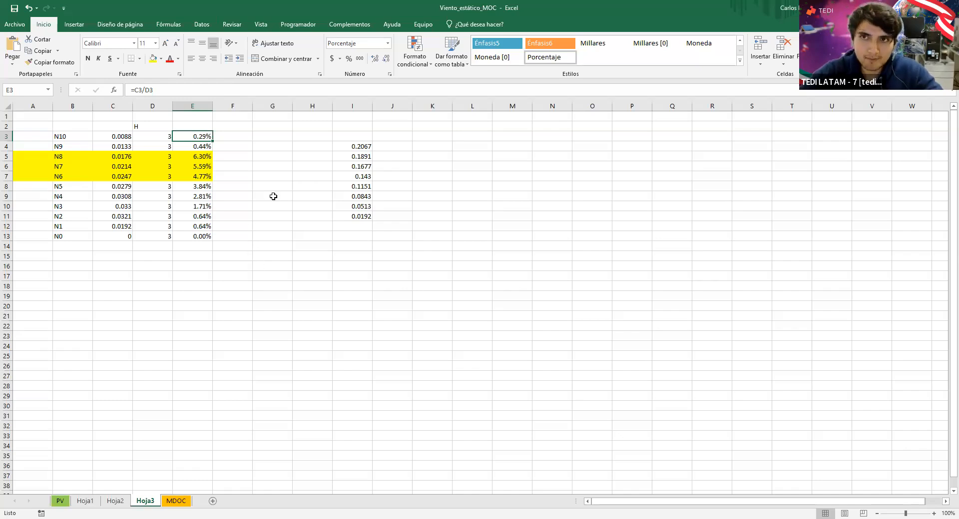
pyautogui.click(285, 225)
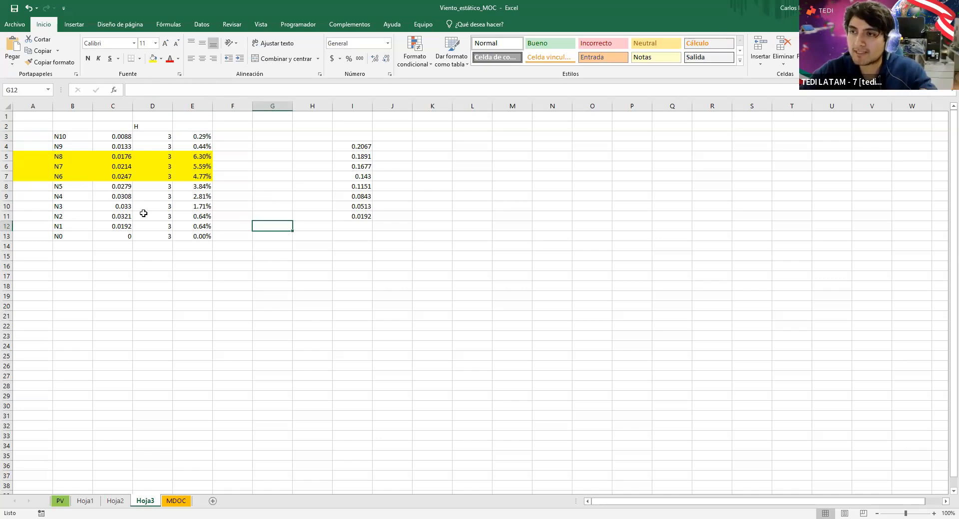
pyautogui.click(19, 305)
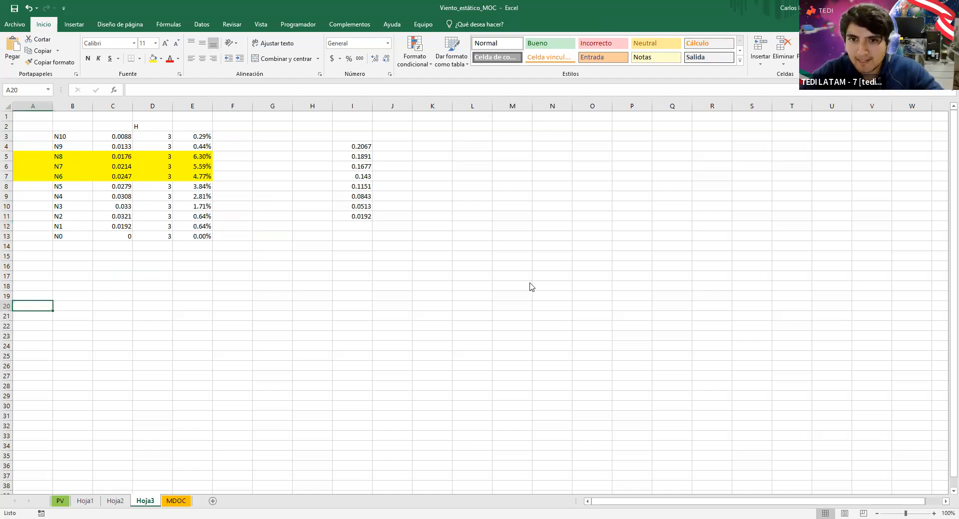
# Step: Switch to SAP2000 and open the selection of model and analysis result tables for display
pyautogui.hotkey('alt', 'Tab')
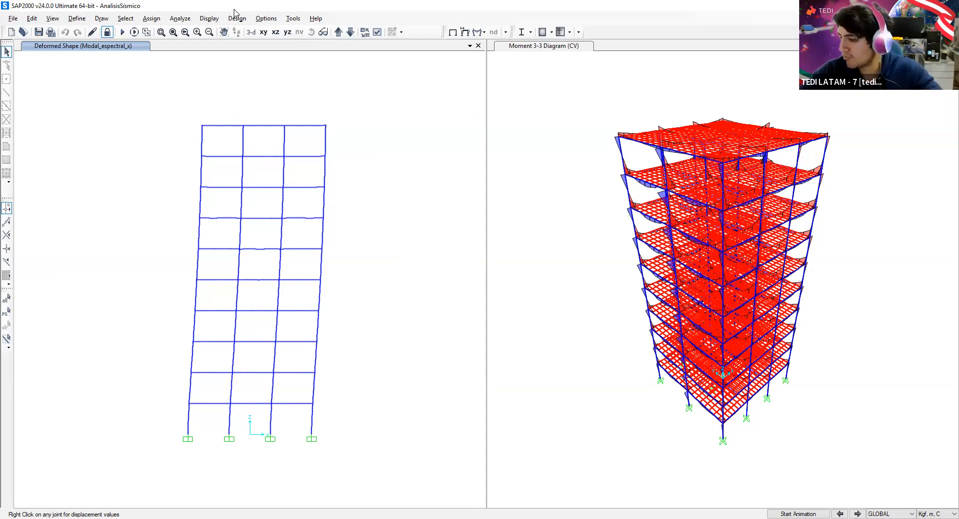
pyautogui.click(209, 19)
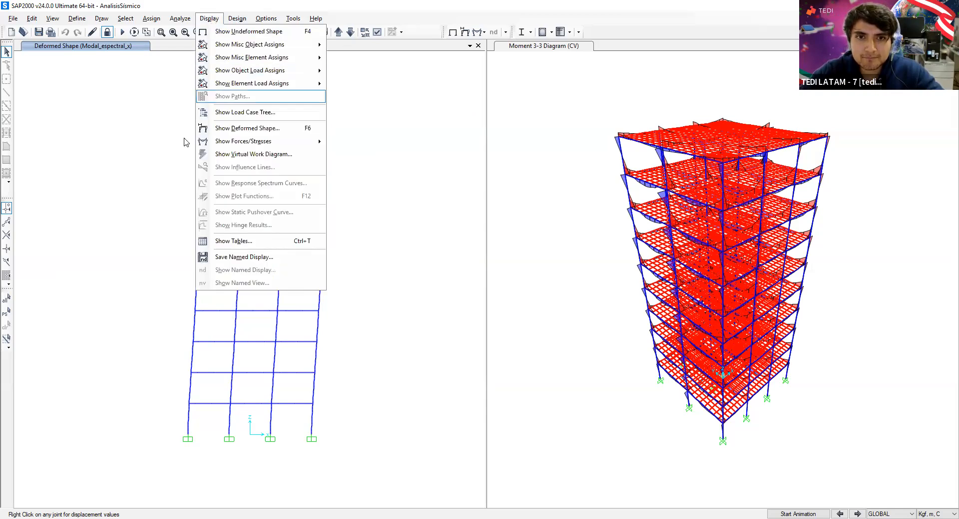
pyautogui.click(244, 242)
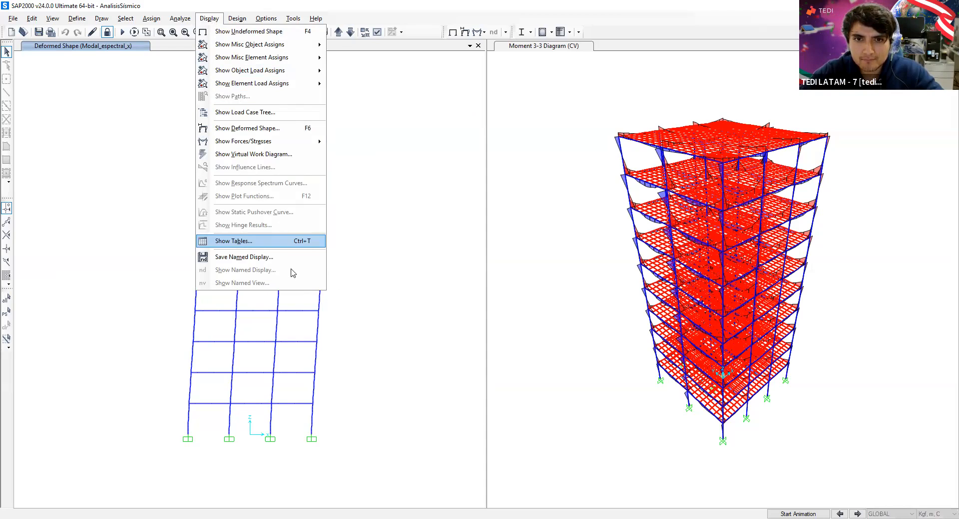
pyautogui.click(287, 239)
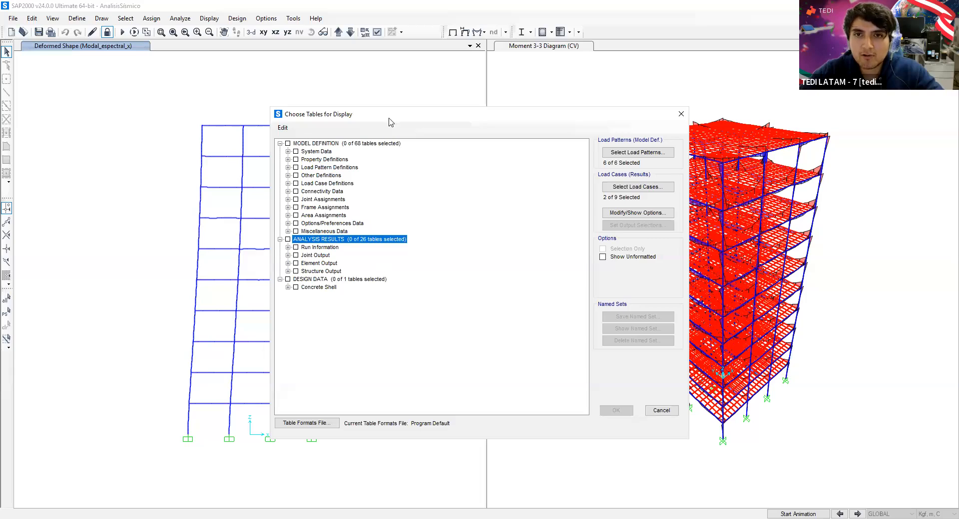
pyautogui.moveTo(391, 121); pyautogui.dragTo(450, 104)
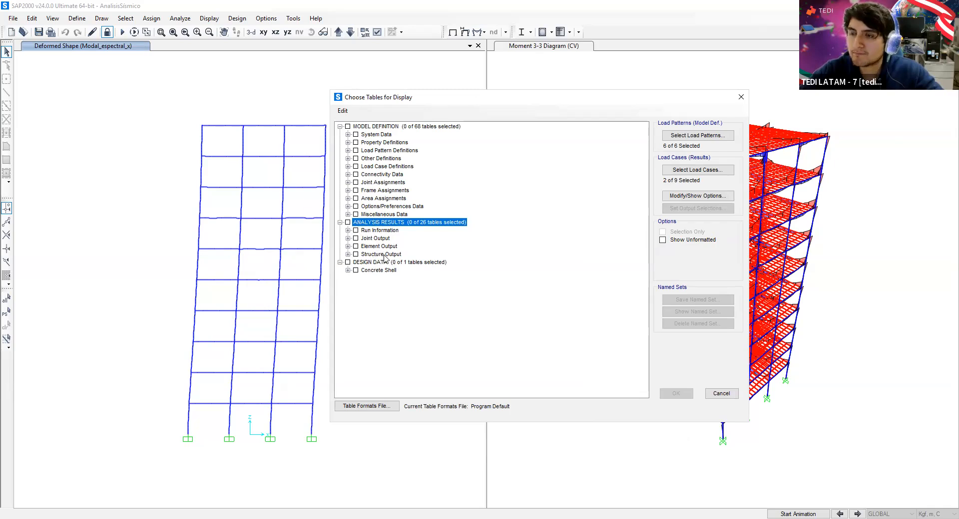
# Step: Display the Modal Load Participation Ratios and Modal Participation Factors tables from the structure output's modal information
pyautogui.click(348, 255)
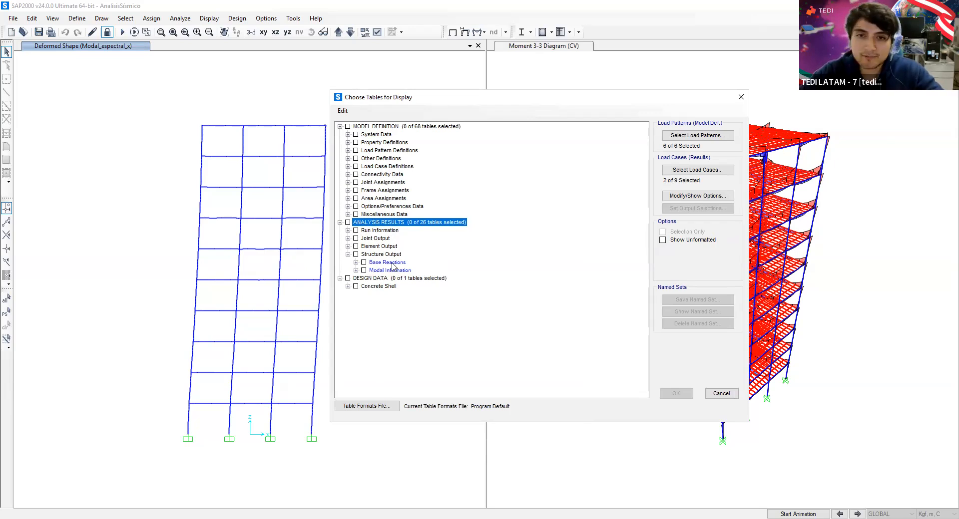
pyautogui.click(355, 270)
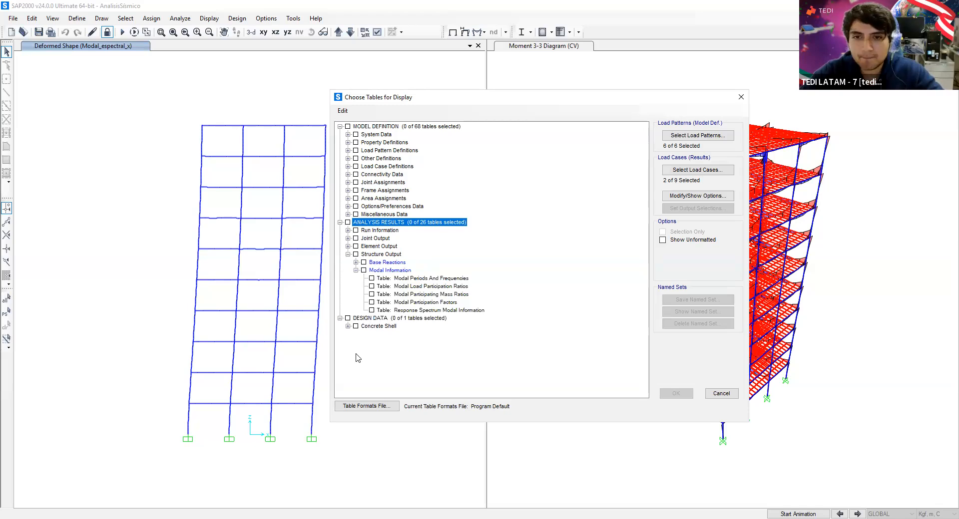
pyautogui.click(372, 286)
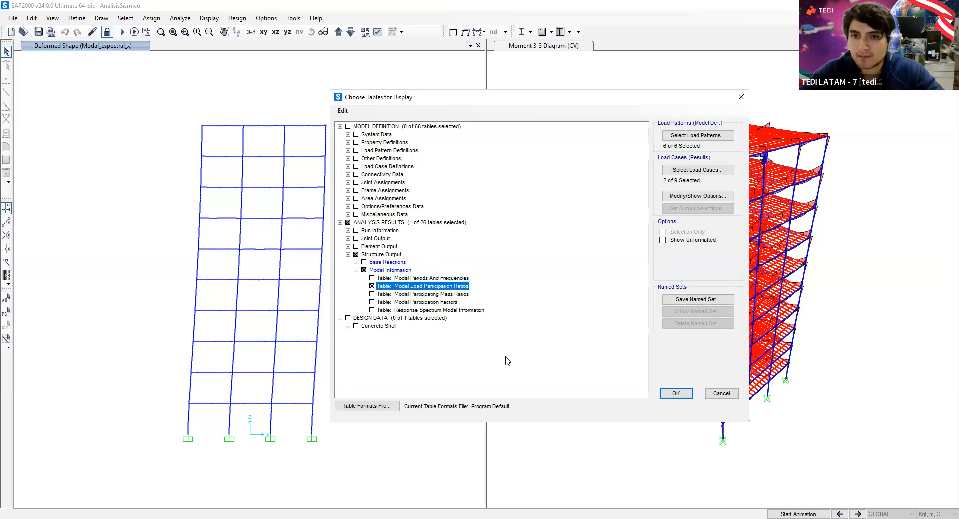
pyautogui.click(371, 302)
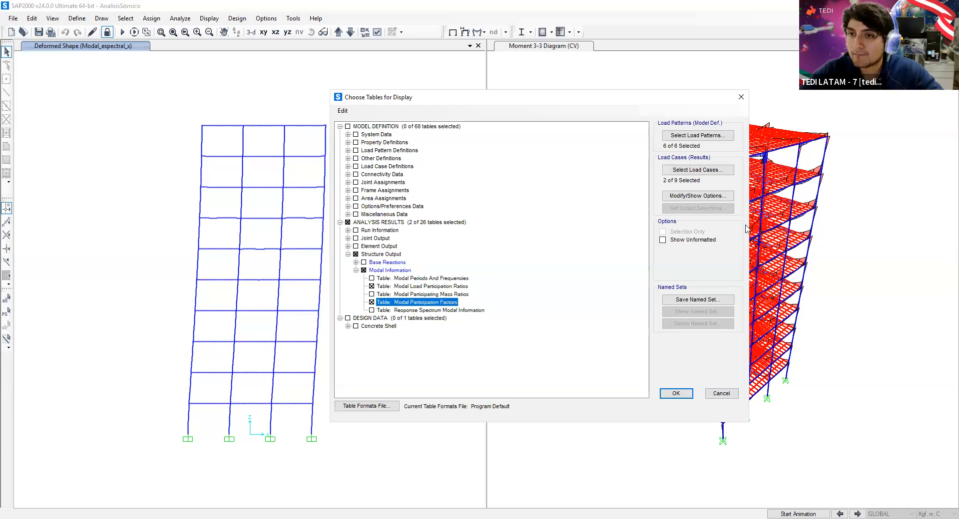
pyautogui.click(676, 394)
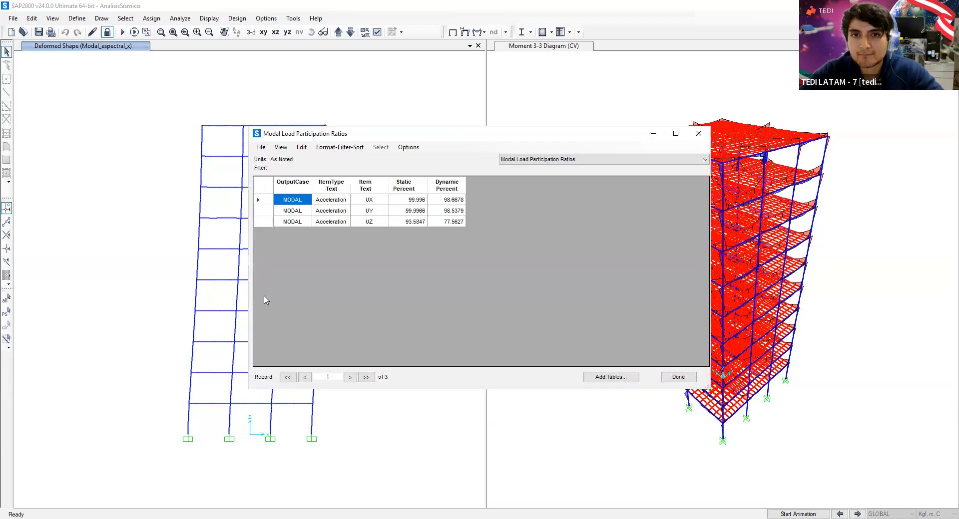
# Step: Show the Modal Participation Factors table in an enlarged window and look through all its modes
pyautogui.click(567, 160)
pyautogui.click(563, 176)
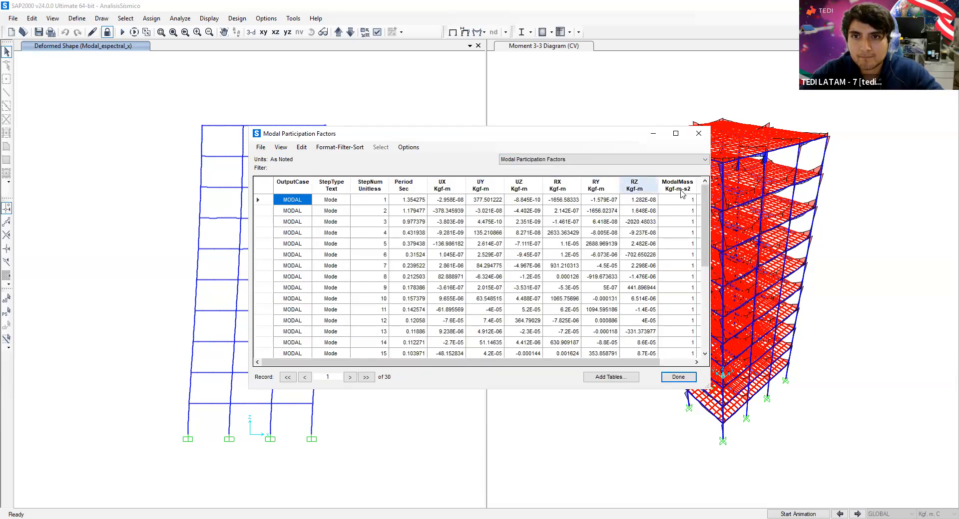
pyautogui.moveTo(706, 200); pyautogui.dragTo(706, 337)
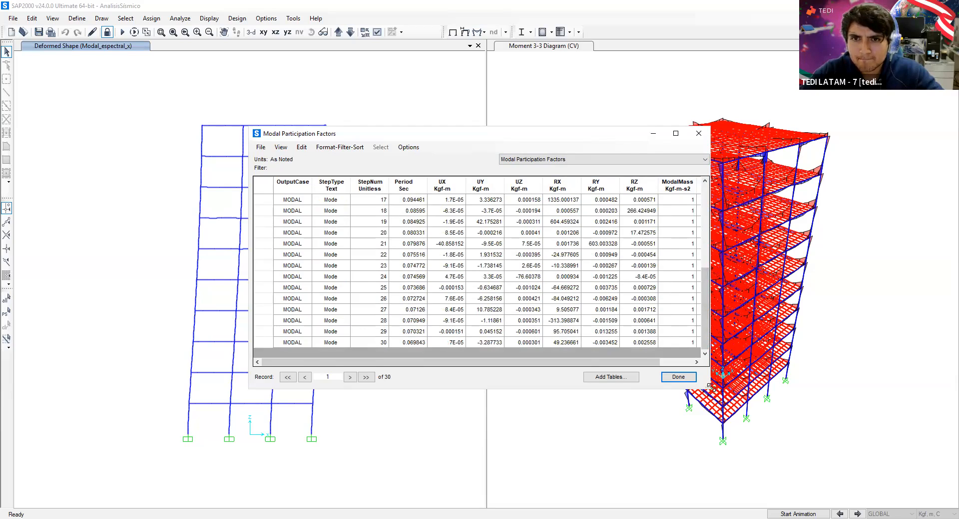
pyautogui.doubleClick(606, 134)
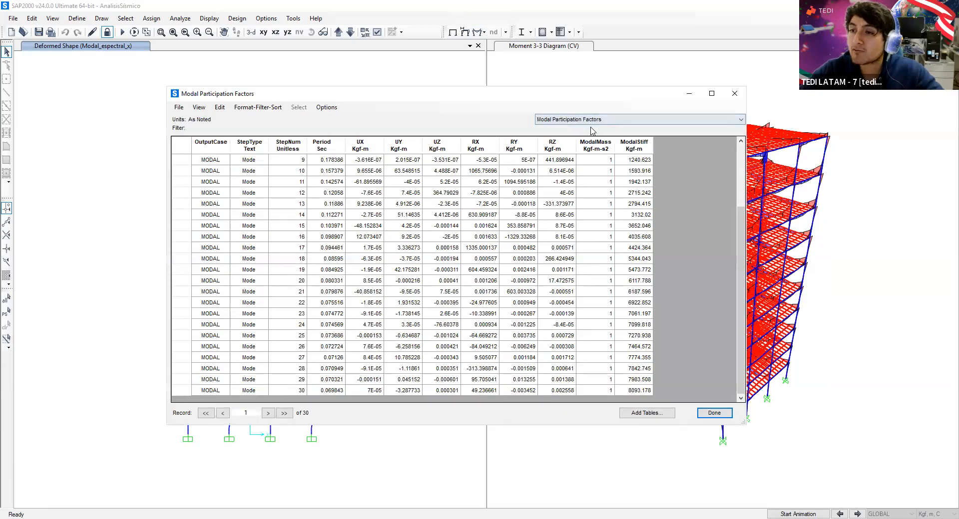
pyautogui.moveTo(741, 272); pyautogui.dragTo(742, 182)
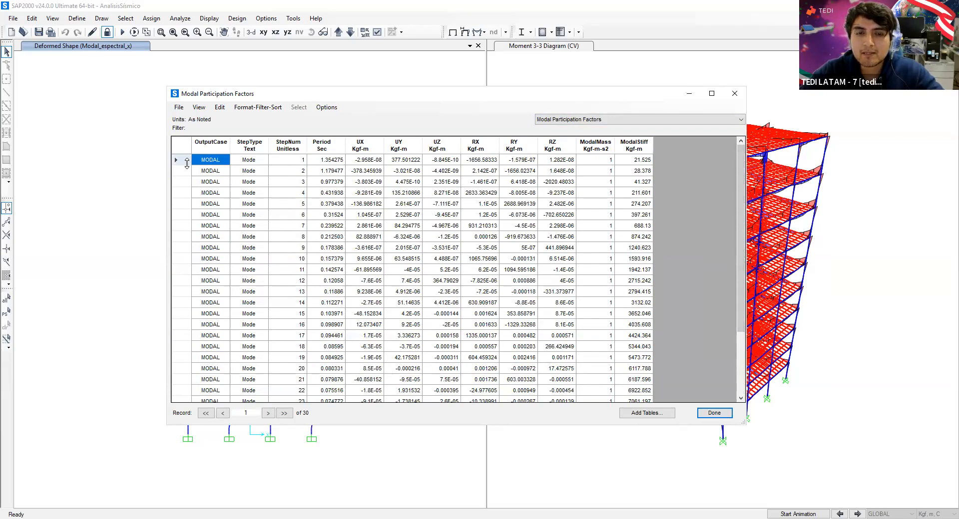
# Step: Review the participation factors mode by mode from mode 1 to 8, as well as mode 30
pyautogui.click(180, 160)
pyautogui.click(179, 171)
pyautogui.click(179, 182)
pyautogui.click(178, 192)
pyautogui.click(177, 204)
pyautogui.click(177, 214)
pyautogui.click(176, 226)
pyautogui.click(175, 237)
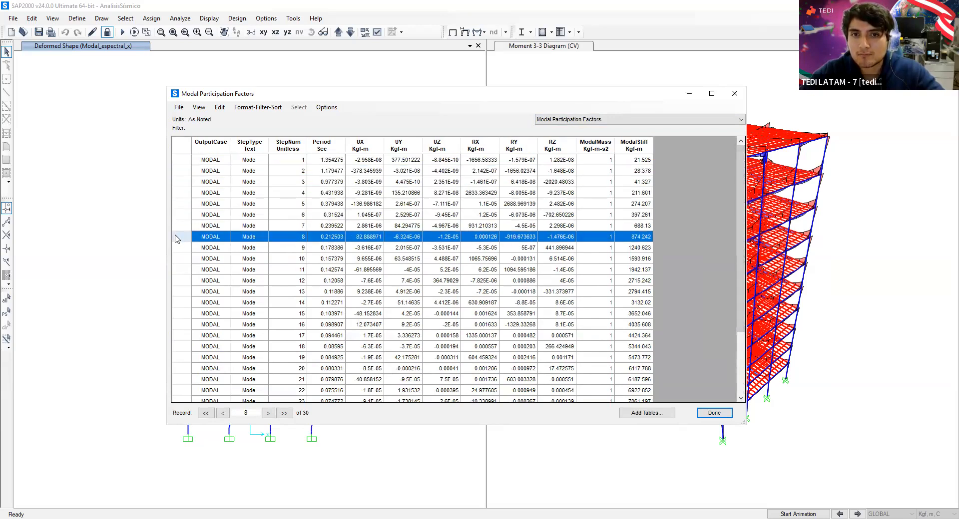
pyautogui.moveTo(740, 259); pyautogui.dragTo(740, 320)
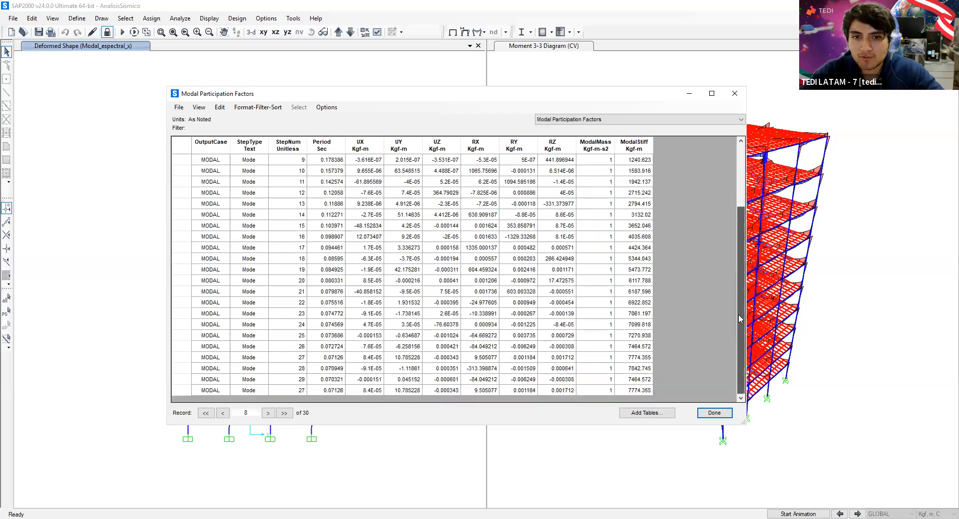
pyautogui.click(178, 390)
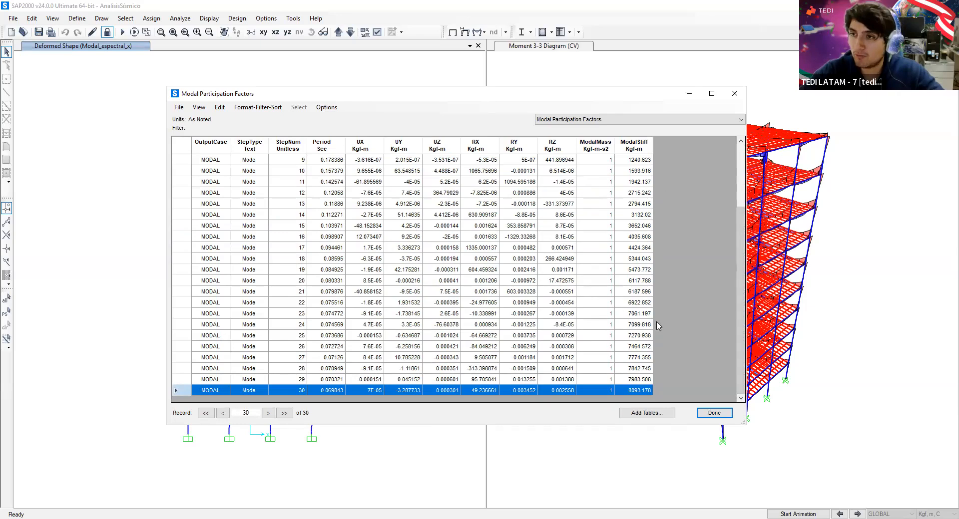
# Step: Recheck the participation factor rows of modes 1, 2 and 4
pyautogui.moveTo(740, 346); pyautogui.dragTo(744, 224)
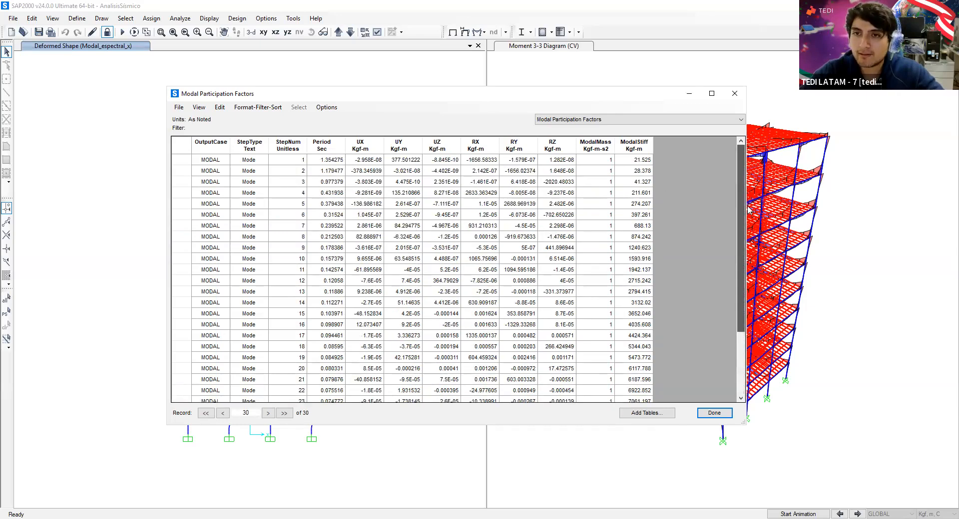
pyautogui.click(177, 160)
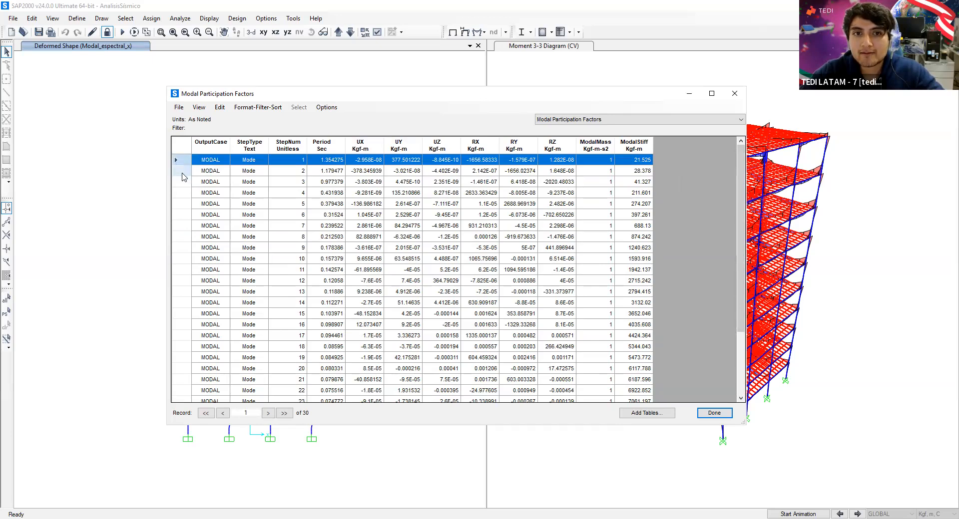
pyautogui.click(178, 171)
pyautogui.click(178, 193)
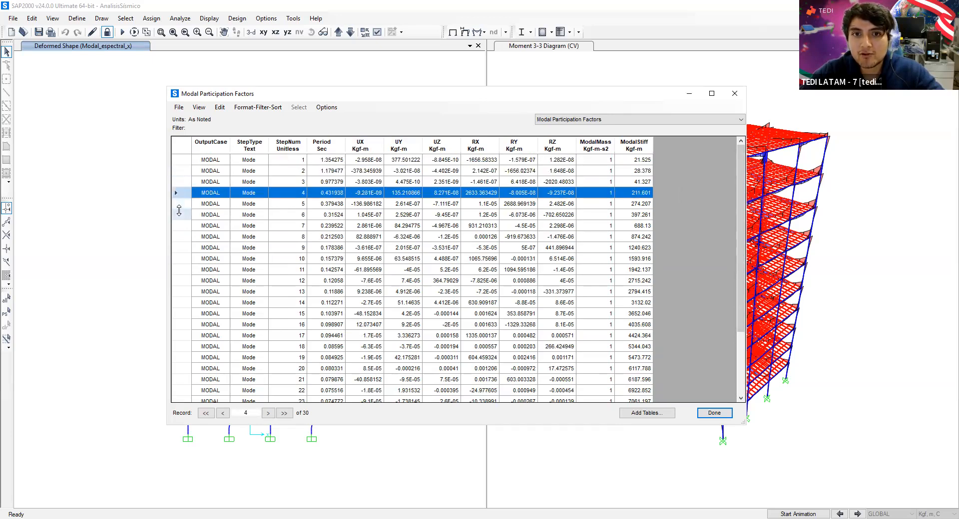
# Step: Sort the modes by period in descending order and examine the Period and UX columns
pyautogui.click(325, 146)
pyautogui.click(324, 148)
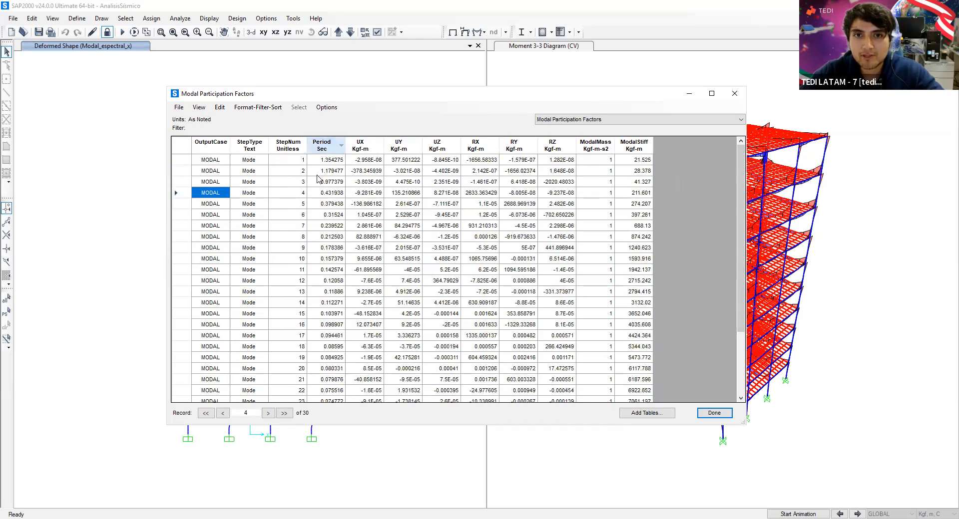
pyautogui.click(325, 163)
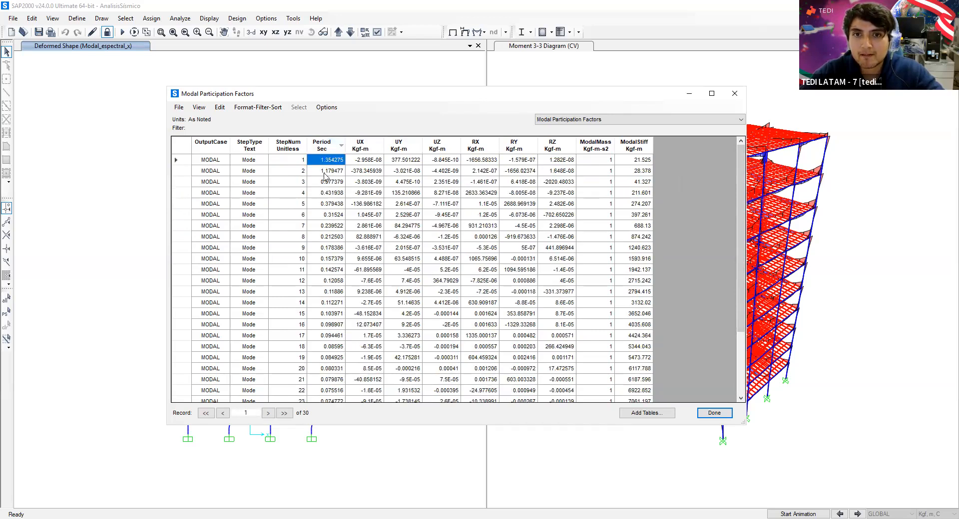
pyautogui.click(320, 205)
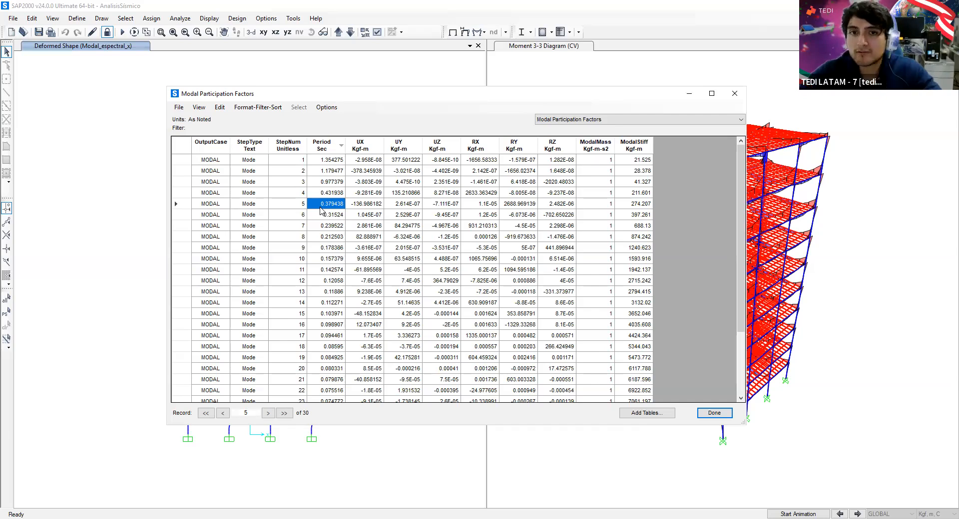
pyautogui.moveTo(341, 161); pyautogui.dragTo(355, 369)
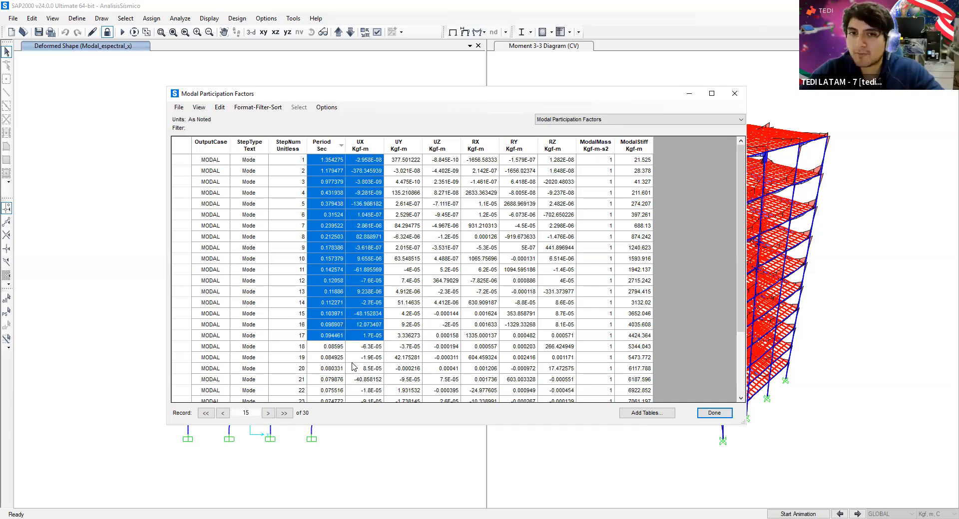
# Step: Review the Period column for modes 1 to 18 and switch to the Modal Load Participation Ratios table
pyautogui.click(330, 170)
pyautogui.moveTo(328, 163); pyautogui.dragTo(316, 346)
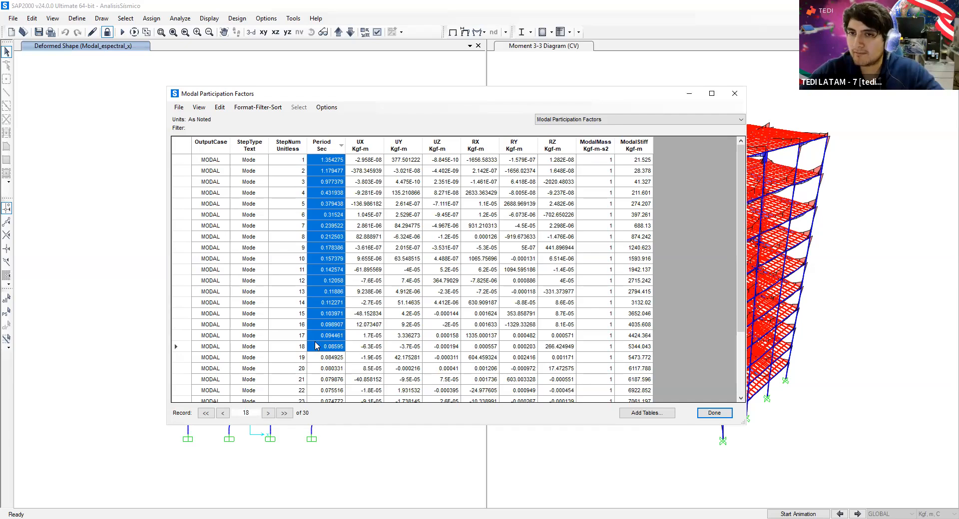
pyautogui.click(685, 121)
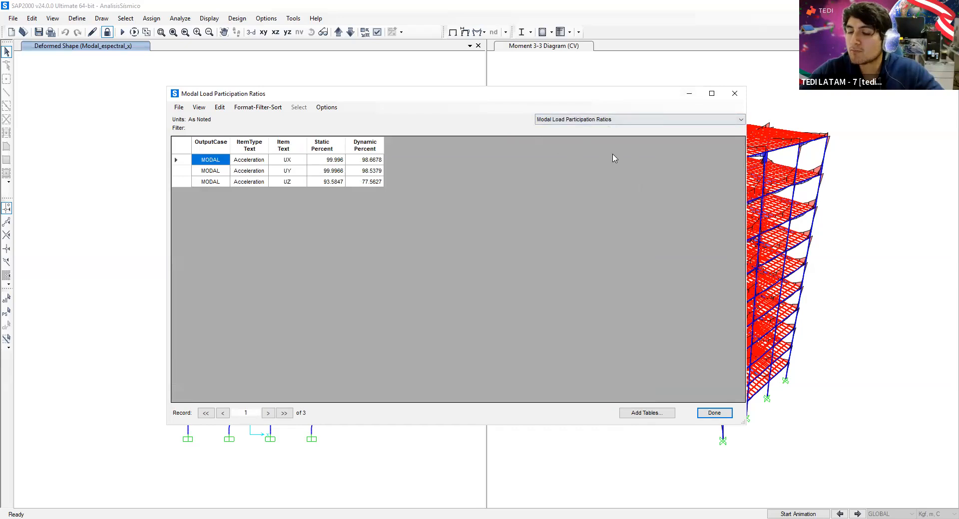
# Step: Examine the static participation percentages for the UX, UY and UZ accelerations
pyautogui.click(339, 161)
pyautogui.click(337, 183)
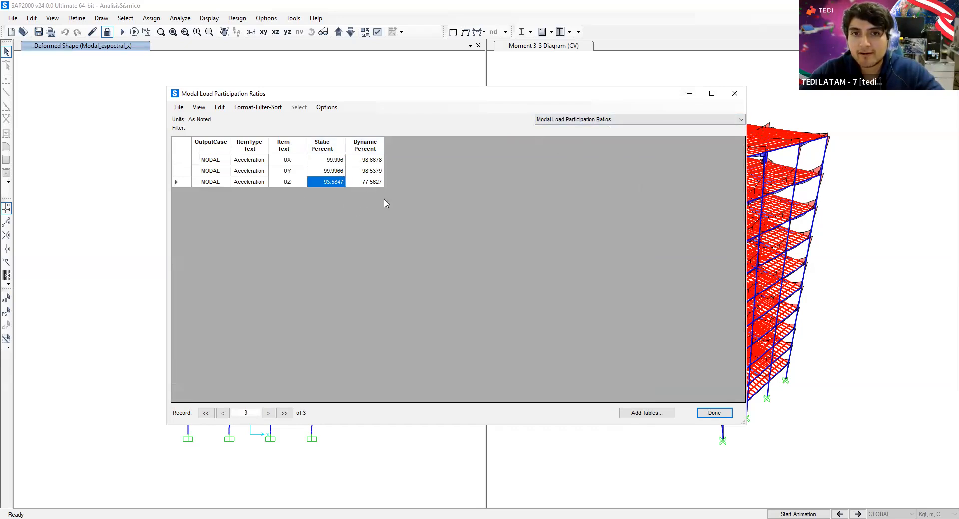
pyautogui.click(348, 161)
pyautogui.click(341, 161)
pyautogui.click(337, 171)
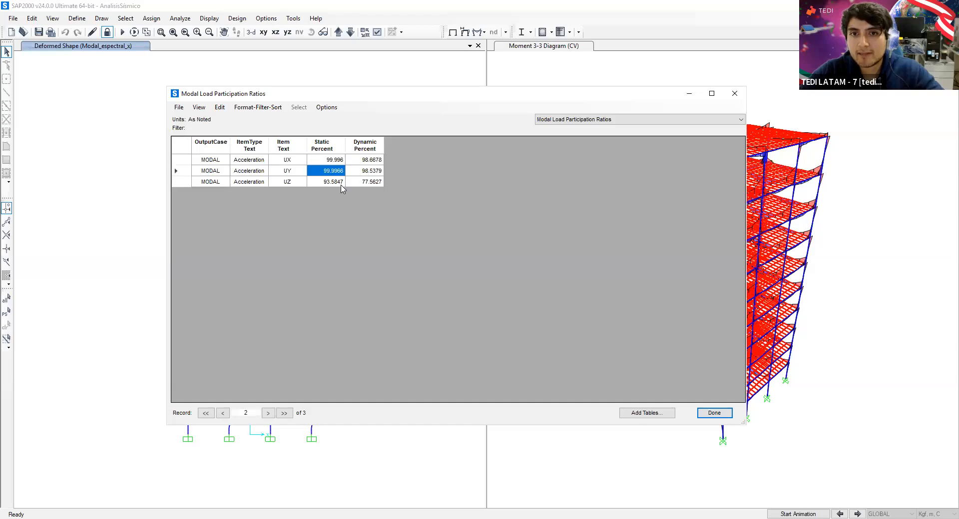
pyautogui.click(341, 183)
pyautogui.click(344, 160)
pyautogui.click(346, 171)
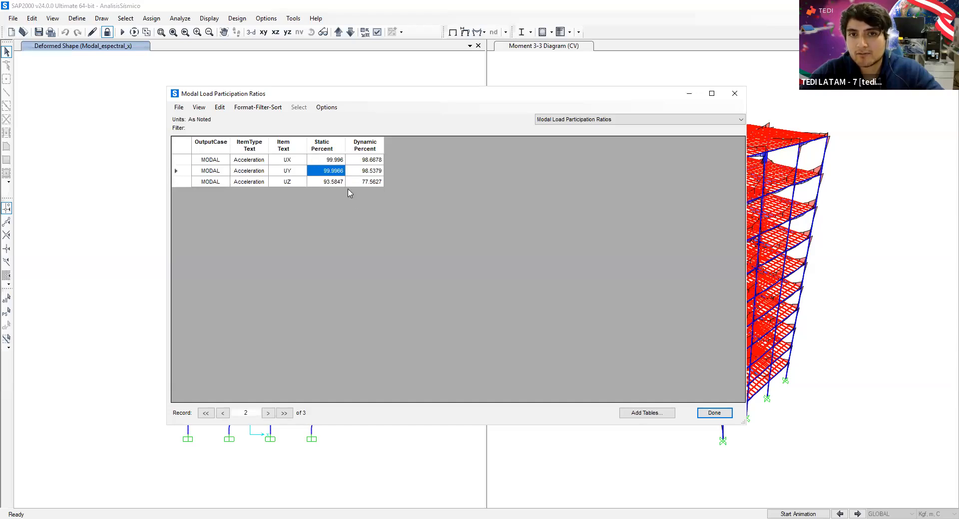
# Step: Compare the dynamic participation percentages in UX and UY with the static ones and close the results table
pyautogui.click(379, 161)
pyautogui.click(376, 172)
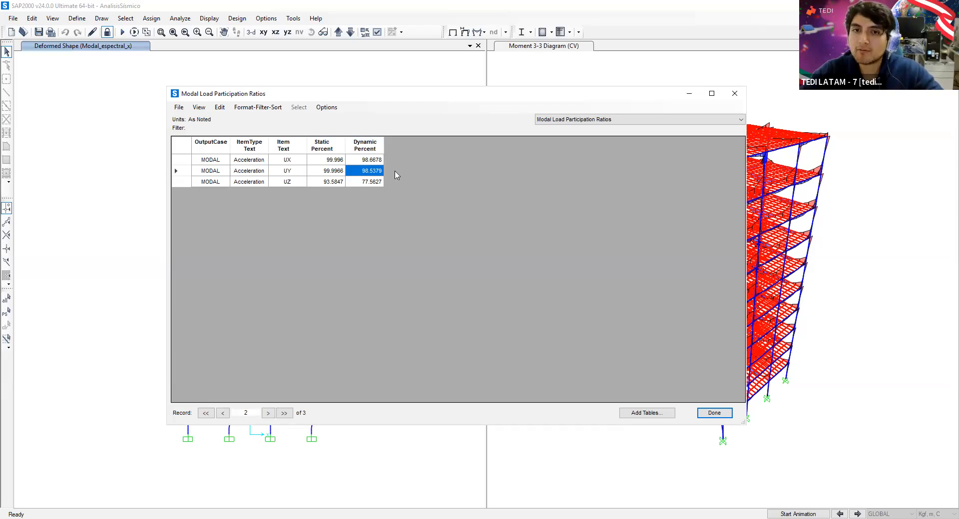
pyautogui.click(329, 160)
pyautogui.click(371, 171)
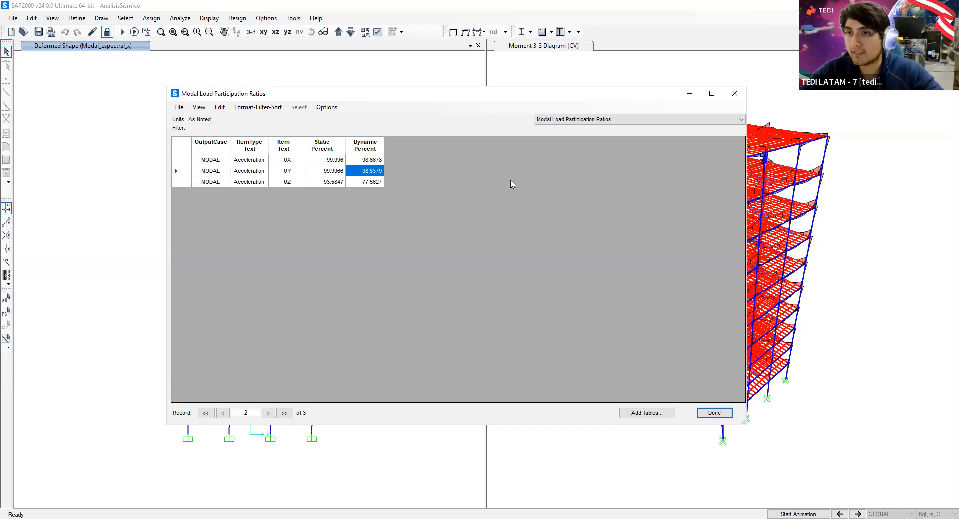
pyautogui.click(734, 95)
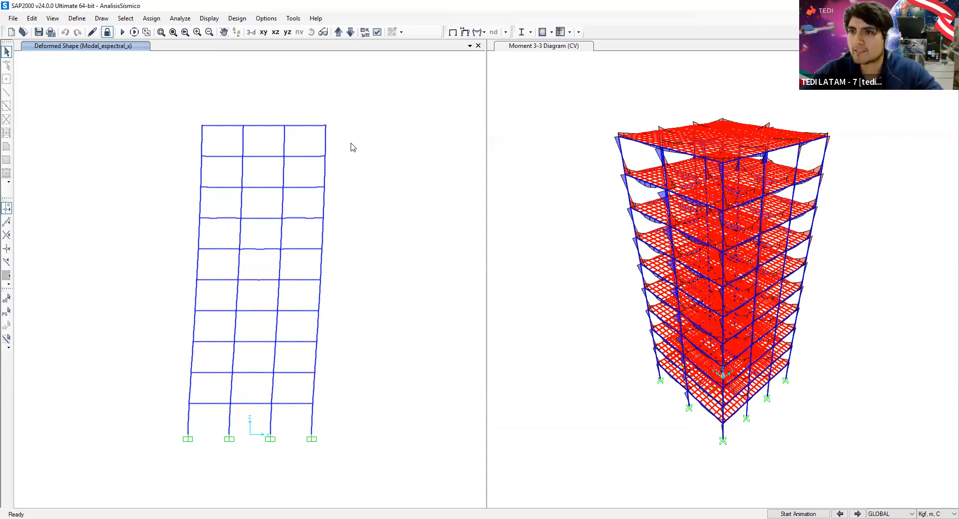
# Step: Select the roof's right corner joint in the elevation and choose only the Joint Accelerations - Absolute results table for it
pyautogui.moveTo(322, 106); pyautogui.dragTo(358, 148)
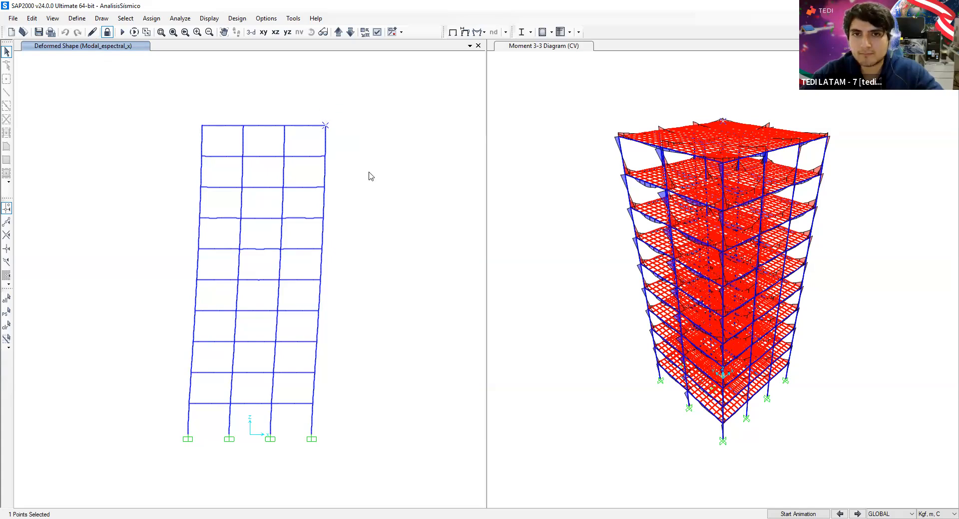
pyautogui.click(209, 19)
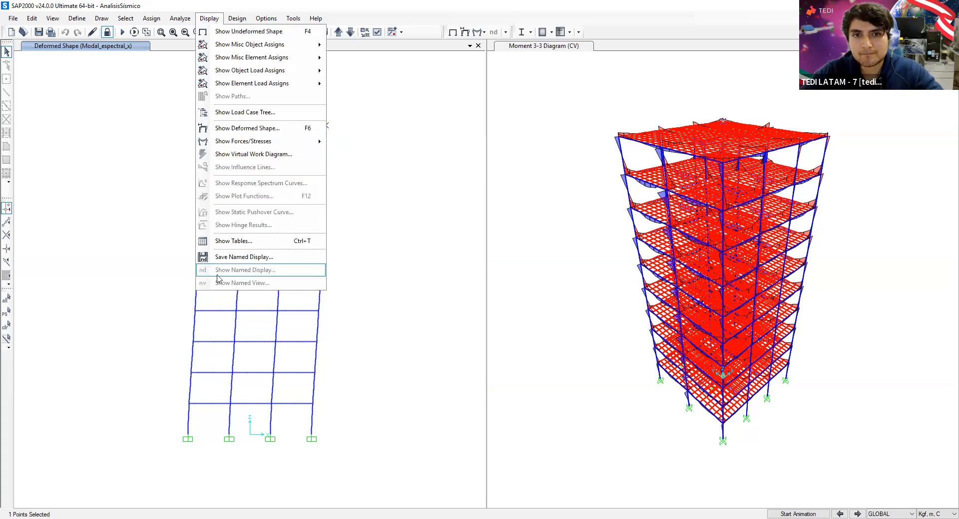
pyautogui.click(252, 244)
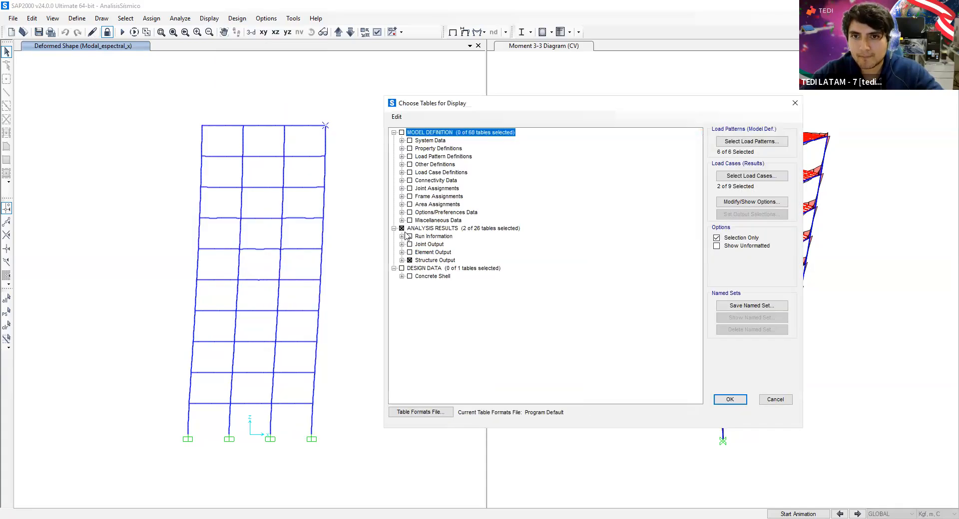
pyautogui.click(402, 229)
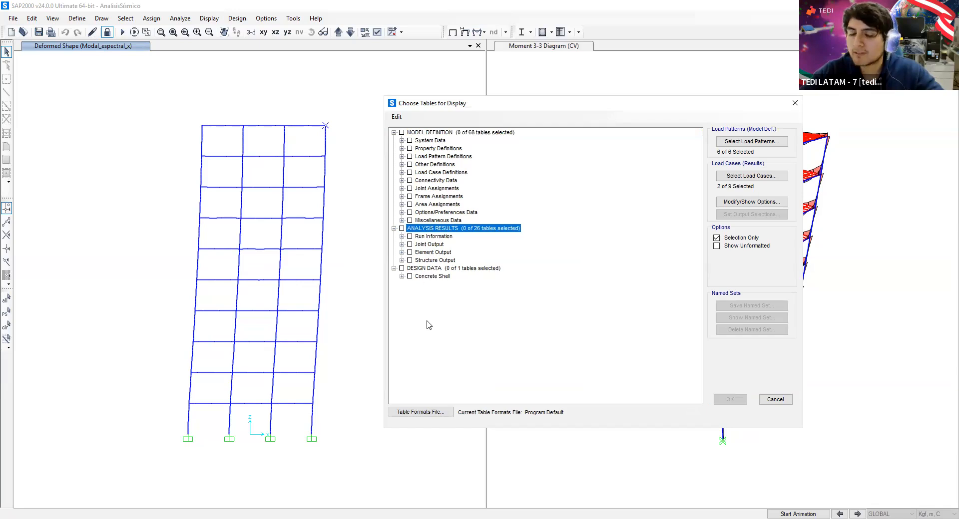
pyautogui.click(401, 244)
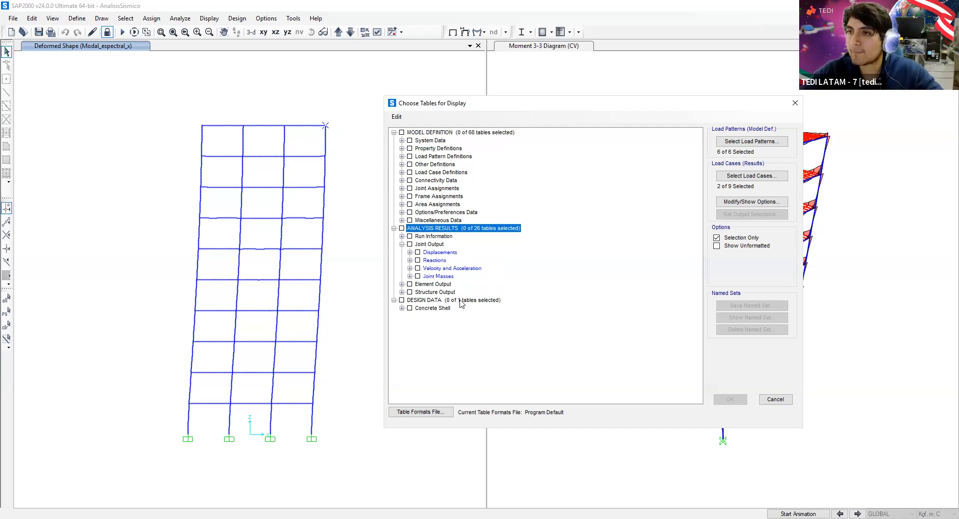
pyautogui.click(409, 269)
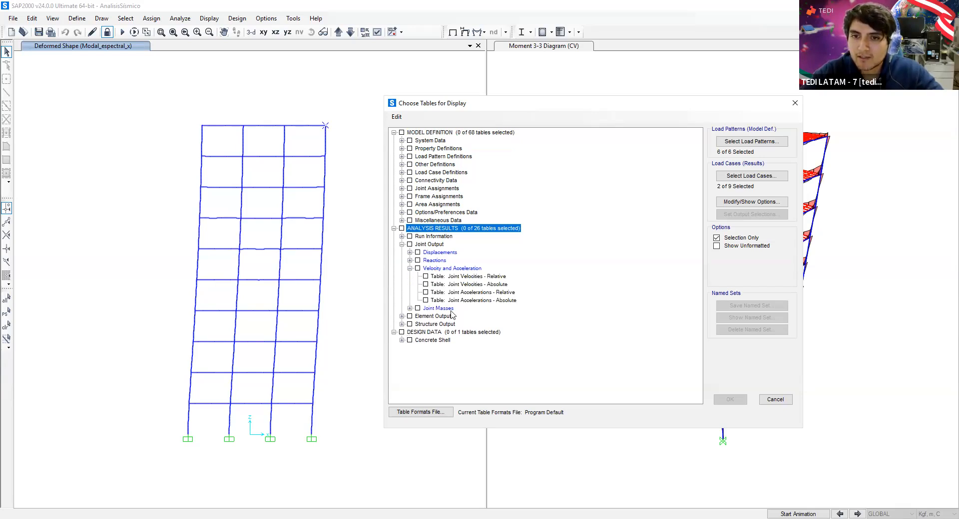
pyautogui.click(427, 301)
pyautogui.click(426, 300)
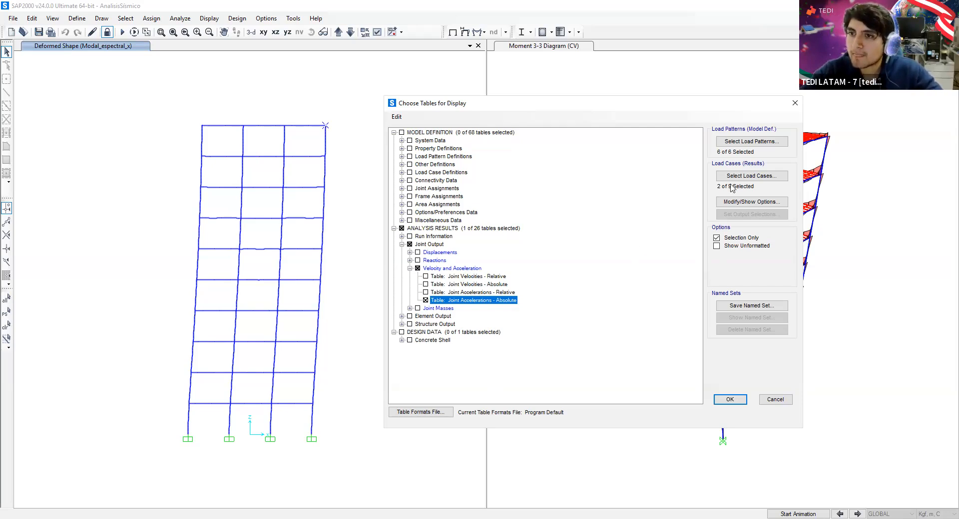
# Step: Set the output load cases to Modal_espectral_x, Modal_espectral_y, Sismo_x and Sismo_y and display the joint accelerations table
pyautogui.click(759, 179)
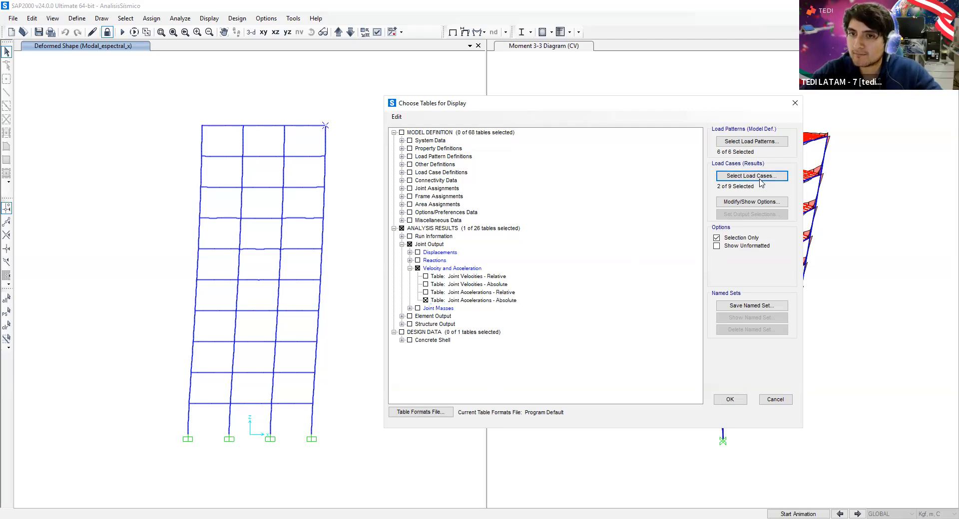
pyautogui.click(460, 272)
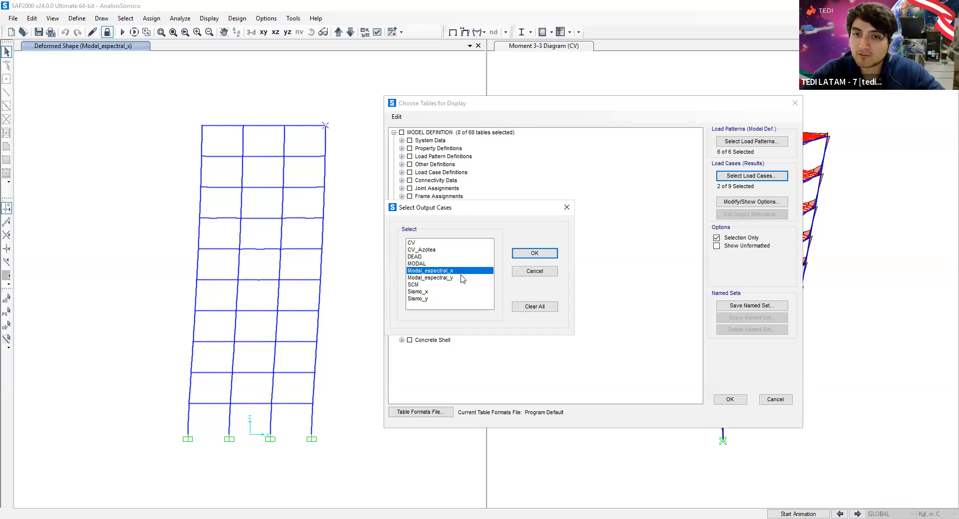
pyautogui.click(462, 277)
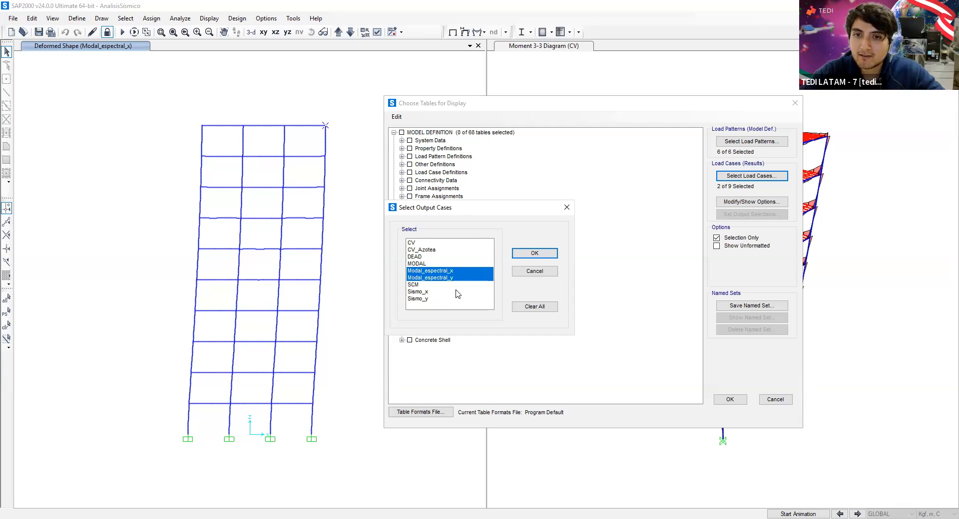
pyautogui.click(441, 292)
pyautogui.click(441, 298)
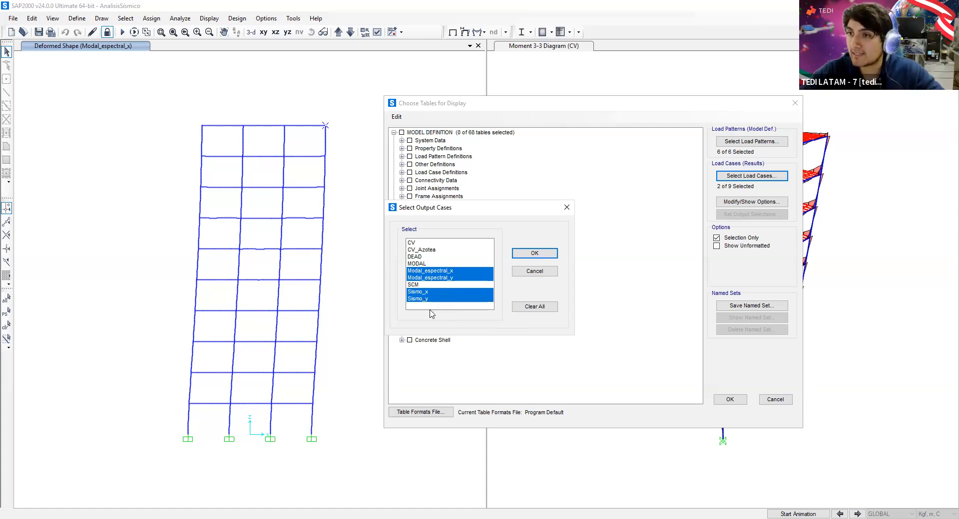
pyautogui.click(534, 254)
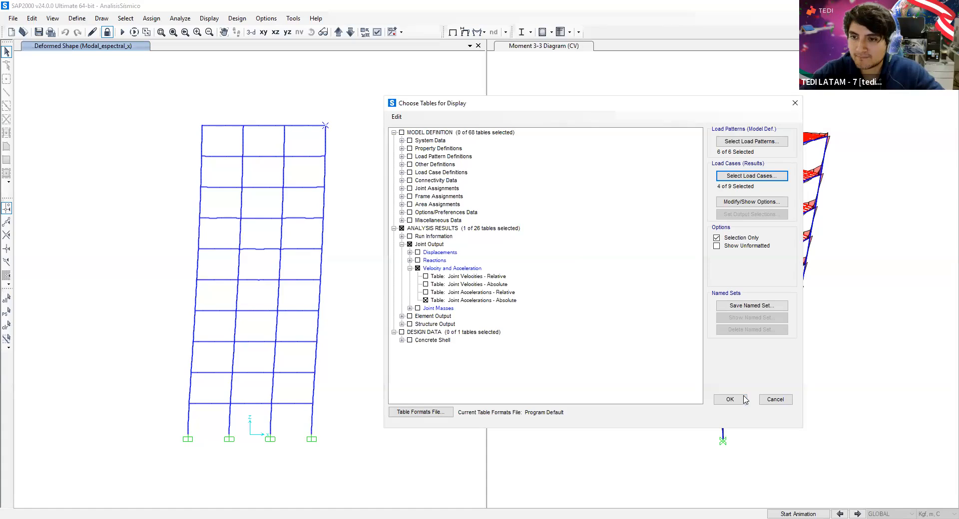
pyautogui.click(741, 400)
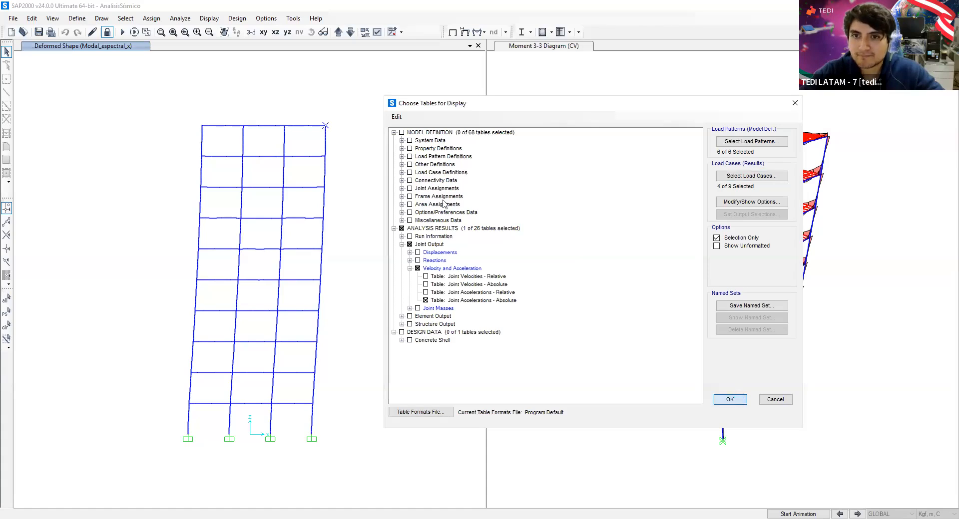
# Step: Examine the joint's U1 accelerations for the static cases Sismo_x and Sismo_y
pyautogui.click(445, 200)
pyautogui.click(444, 210)
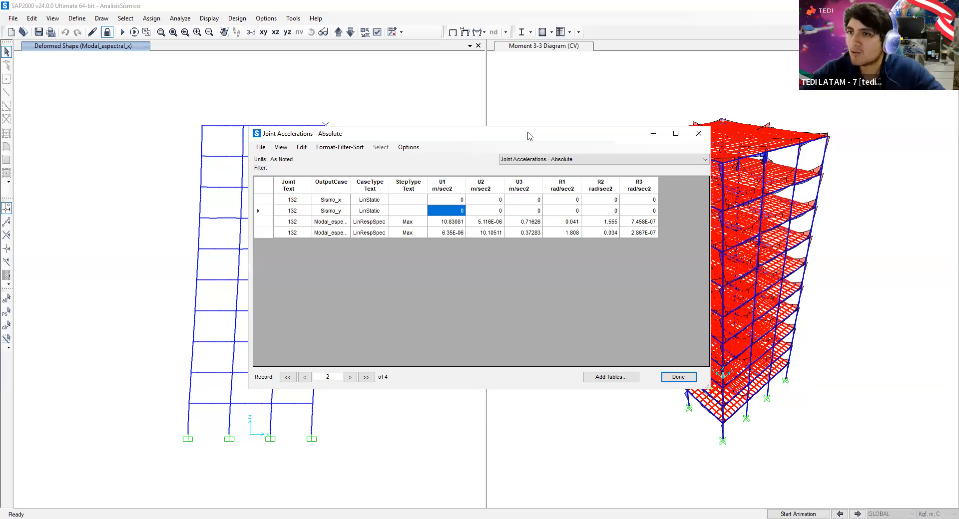
pyautogui.moveTo(464, 129); pyautogui.dragTo(528, 133)
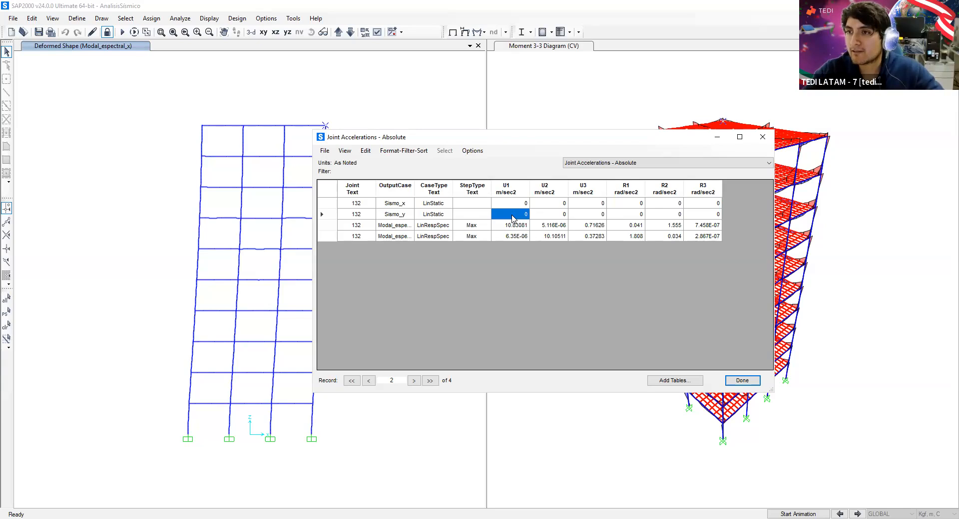
pyautogui.click(344, 204)
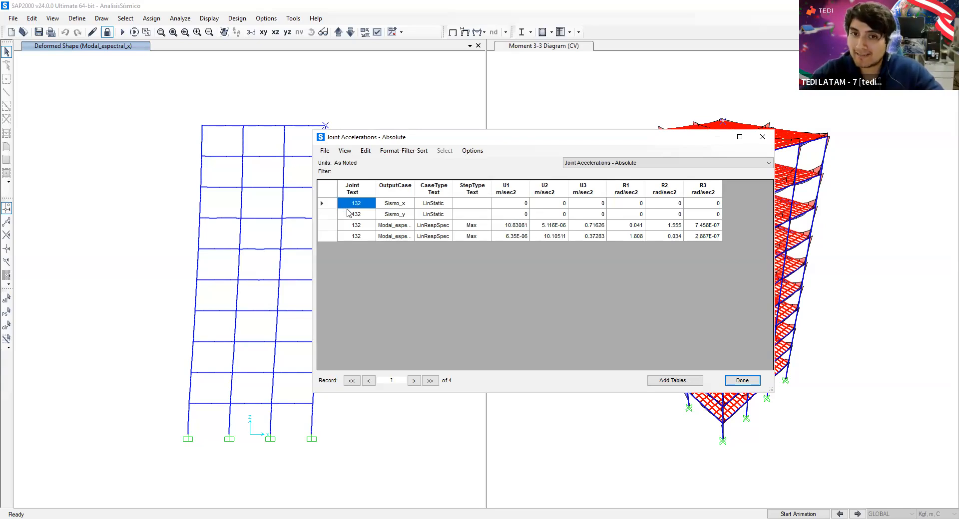
pyautogui.click(411, 208)
pyautogui.click(409, 215)
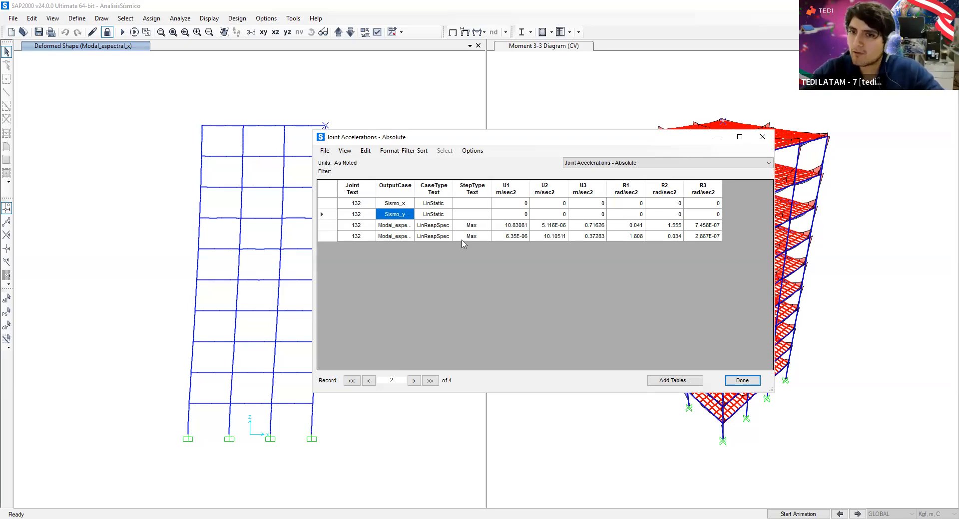
pyautogui.click(516, 204)
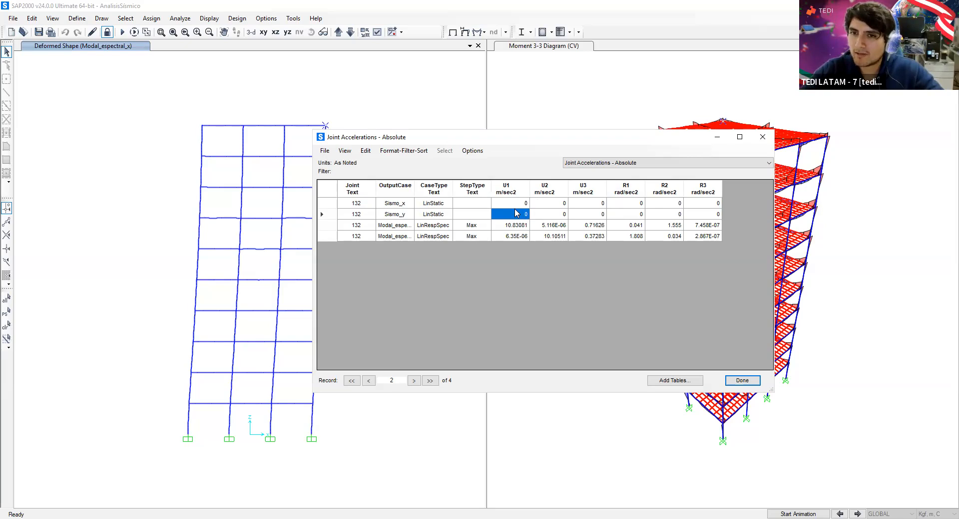
pyautogui.click(518, 213)
pyautogui.click(518, 205)
pyautogui.click(517, 213)
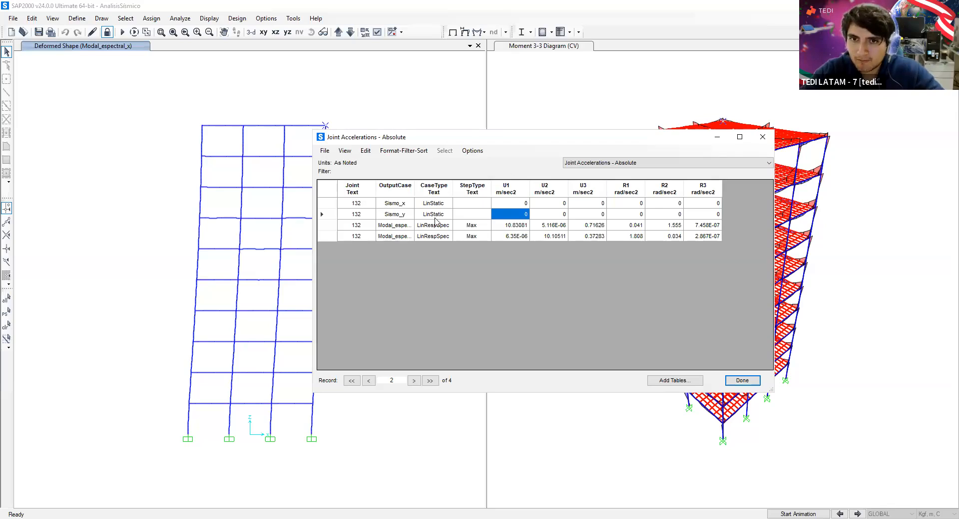
# Step: Widen the OutputCase column and compare U1 for Modal_espectral_x with U2 for Modal_espectral_y
pyautogui.click(350, 228)
pyautogui.click(510, 227)
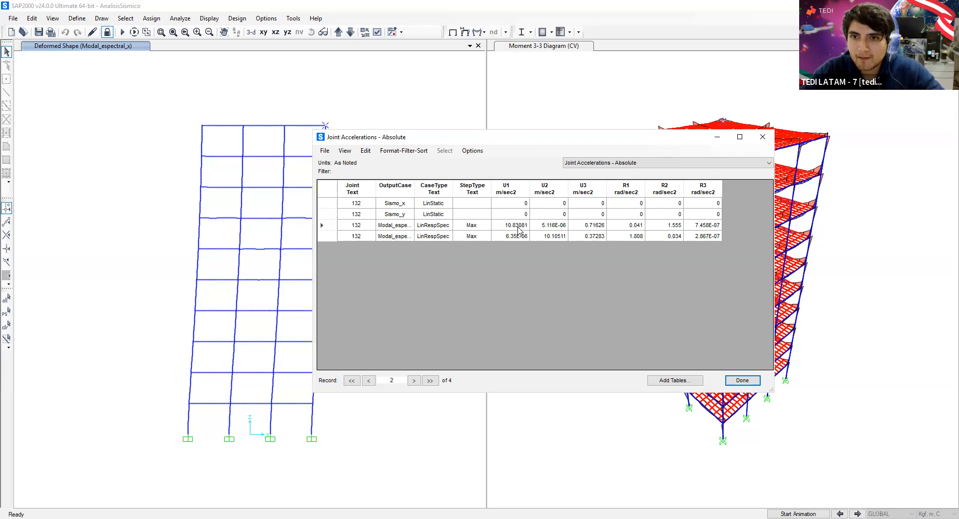
pyautogui.moveTo(414, 183); pyautogui.dragTo(438, 180)
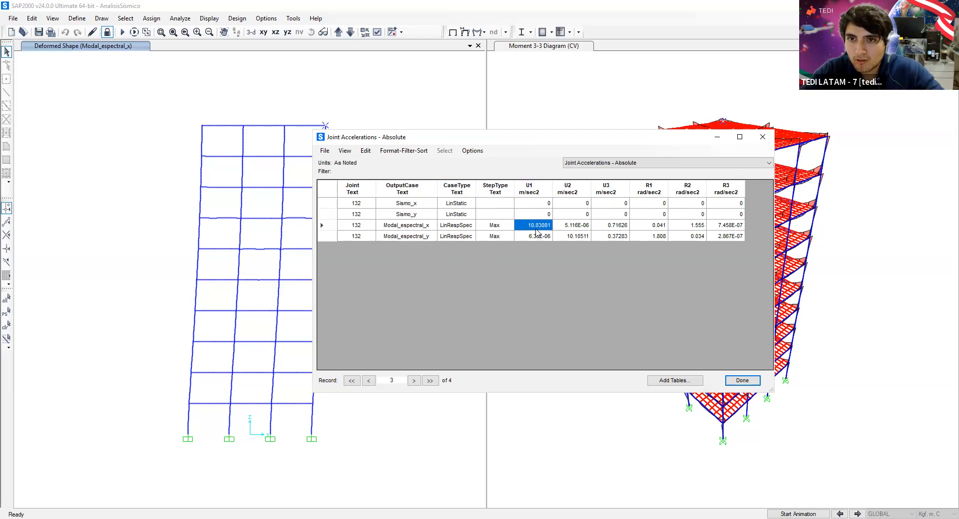
pyautogui.click(574, 238)
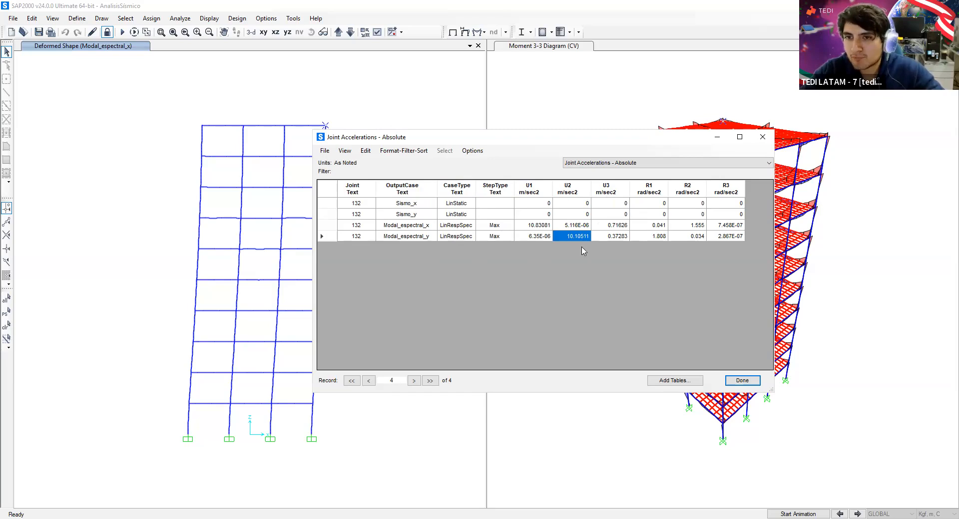
pyautogui.click(547, 224)
pyautogui.click(563, 229)
pyautogui.click(547, 229)
pyautogui.click(555, 227)
pyautogui.click(543, 229)
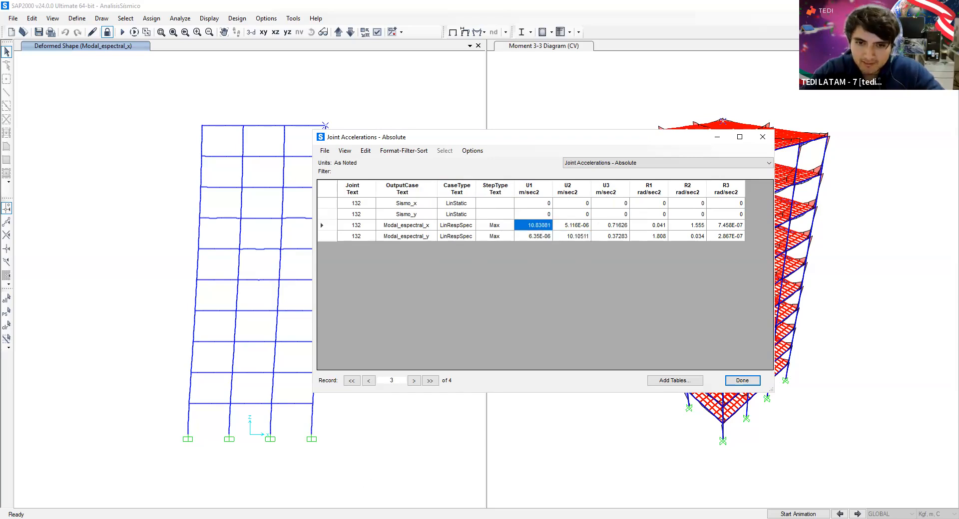
# Step: Recheck the U2 acceleration of Modal_espectral_y and the U1 acceleration of Modal_espectral_x
pyautogui.hotkey('alt', 'Tab')
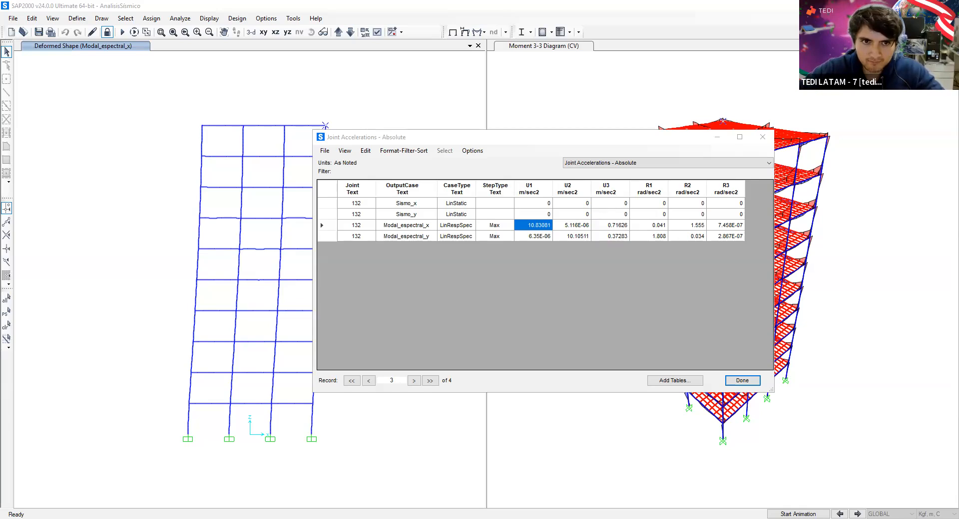
pyautogui.click(623, 293)
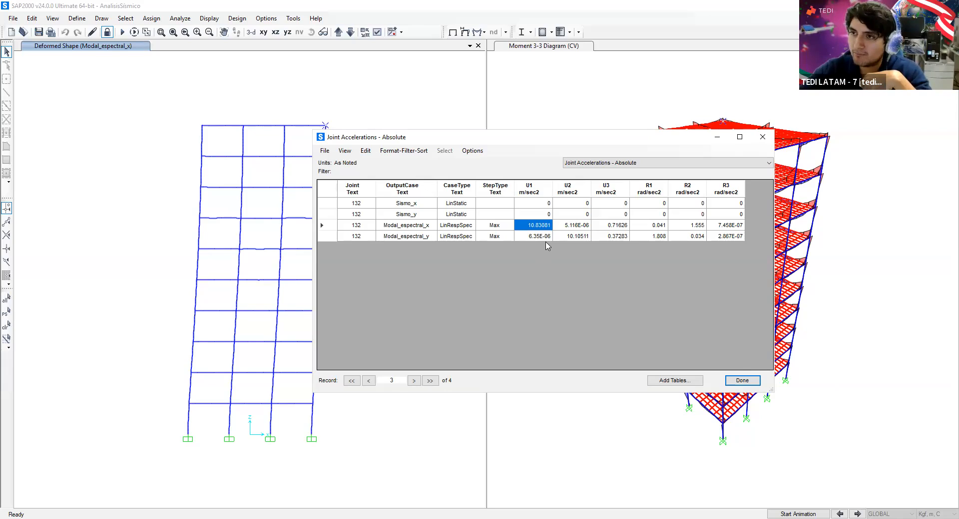
pyautogui.click(573, 236)
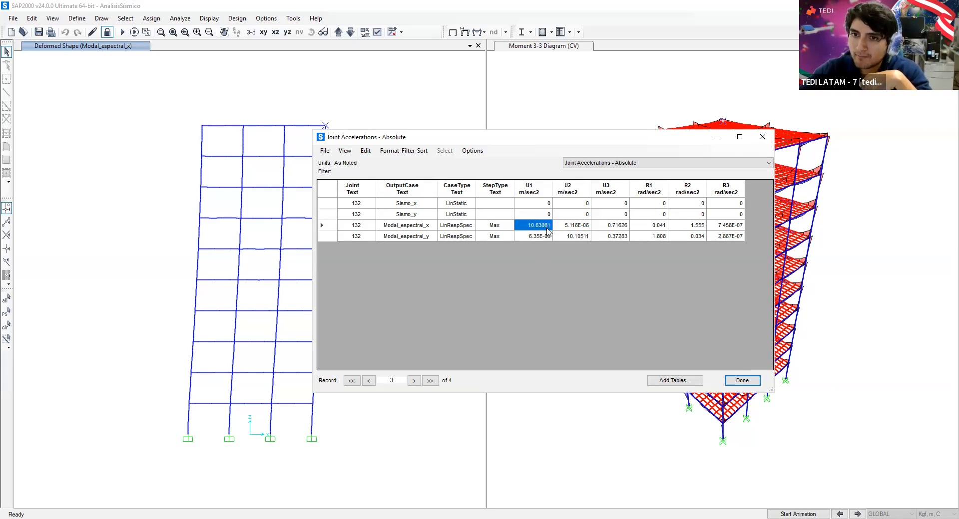
pyautogui.click(543, 227)
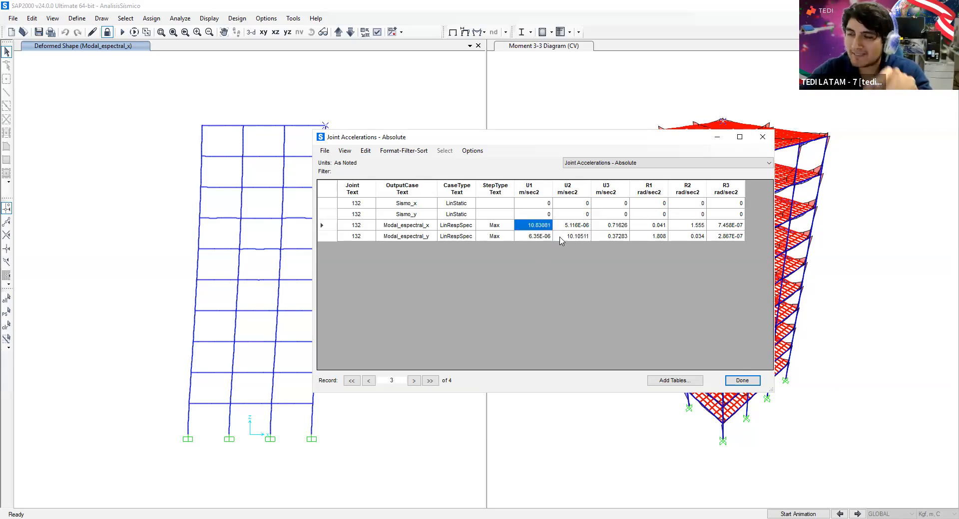
# Step: Compare the spectral cases' U1 and U2 accelerations with those of Sismo_x and Sismo_y, and close the joint accelerations table
pyautogui.click(572, 238)
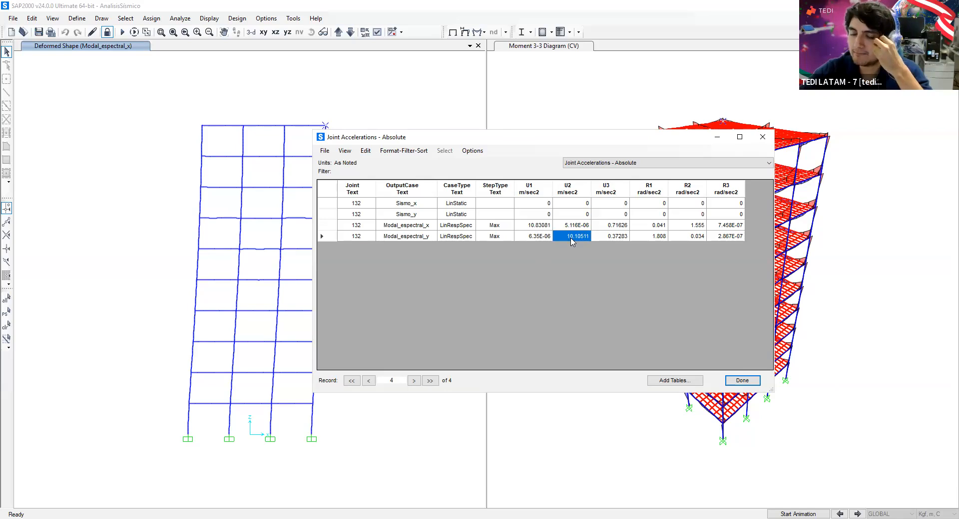
pyautogui.click(540, 226)
pyautogui.click(563, 237)
pyautogui.click(537, 226)
pyautogui.click(564, 240)
pyautogui.click(532, 227)
pyautogui.moveTo(550, 236); pyautogui.dragTo(558, 239)
pyautogui.moveTo(576, 203); pyautogui.dragTo(535, 215)
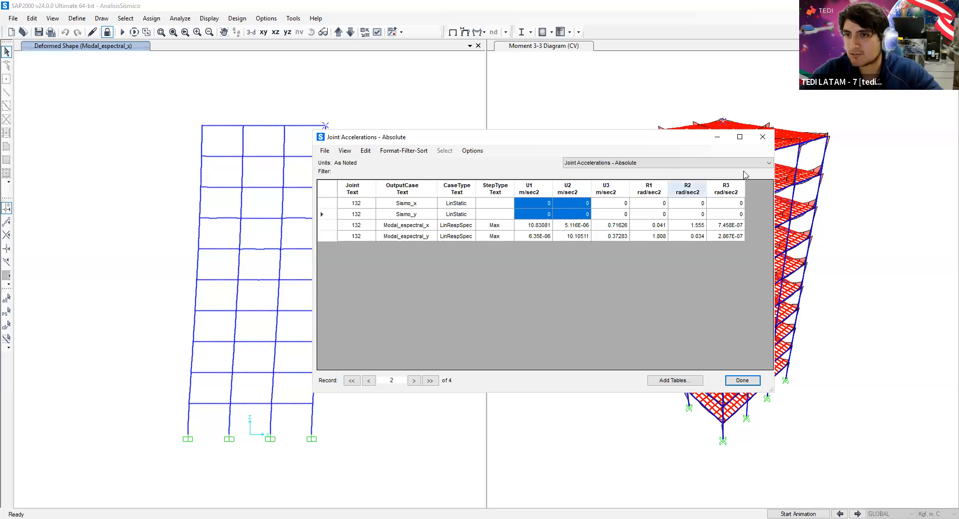
pyautogui.click(762, 140)
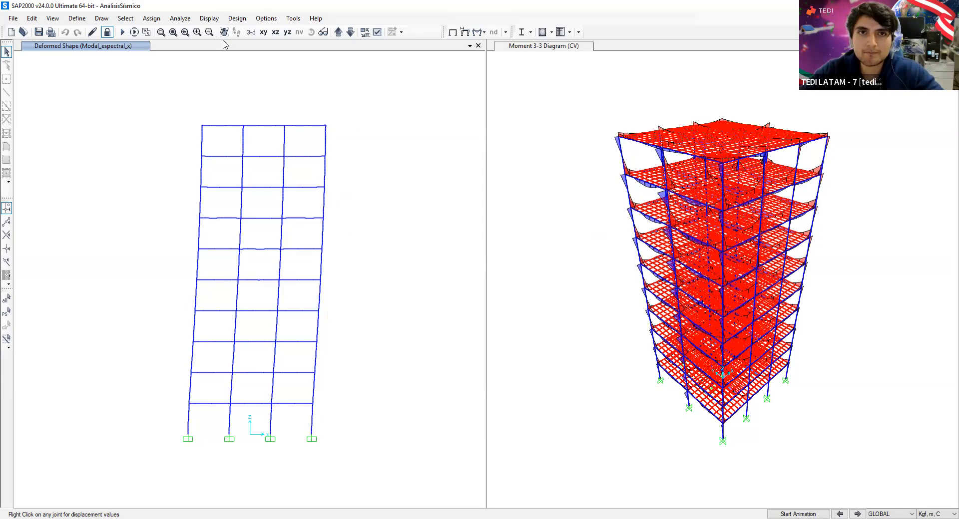
# Step: Reopen the results table selection and clear all Joint Output tables
pyautogui.click(209, 19)
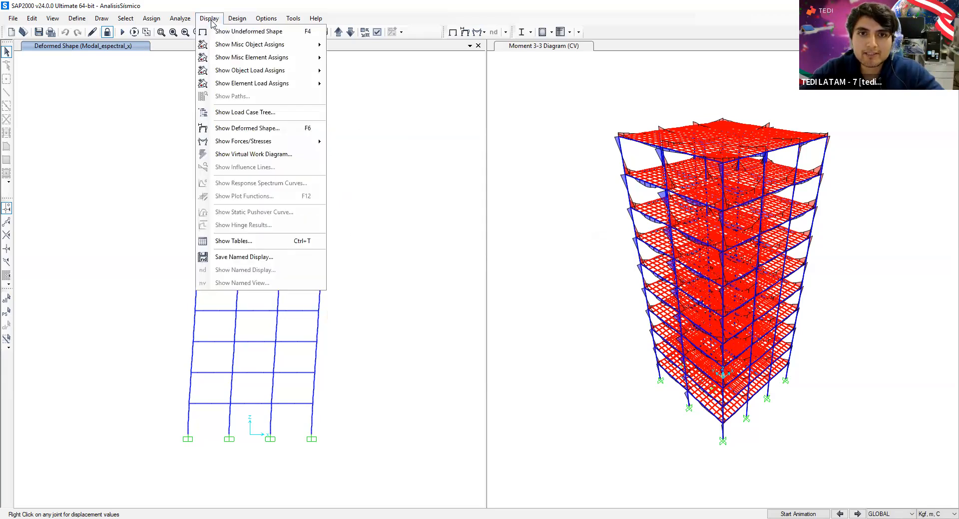
pyautogui.click(245, 244)
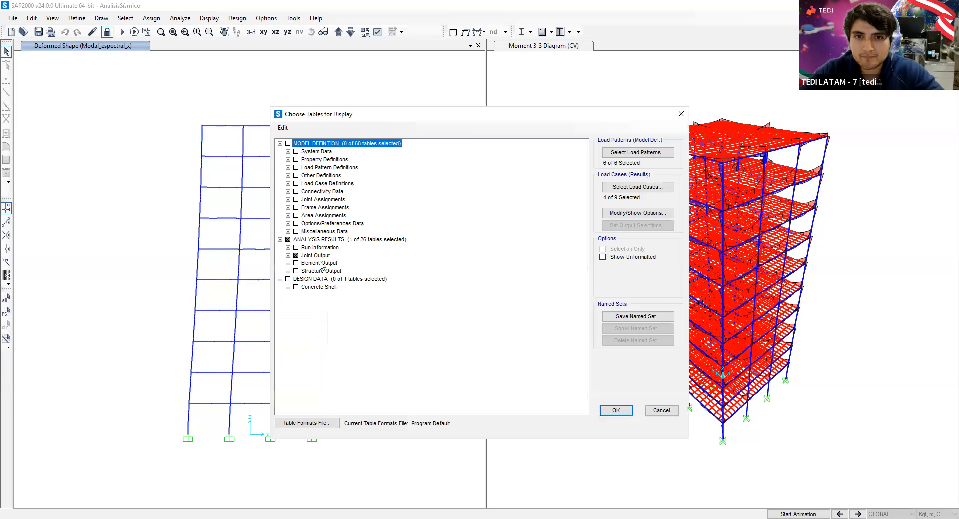
pyautogui.click(296, 255)
pyautogui.click(296, 255)
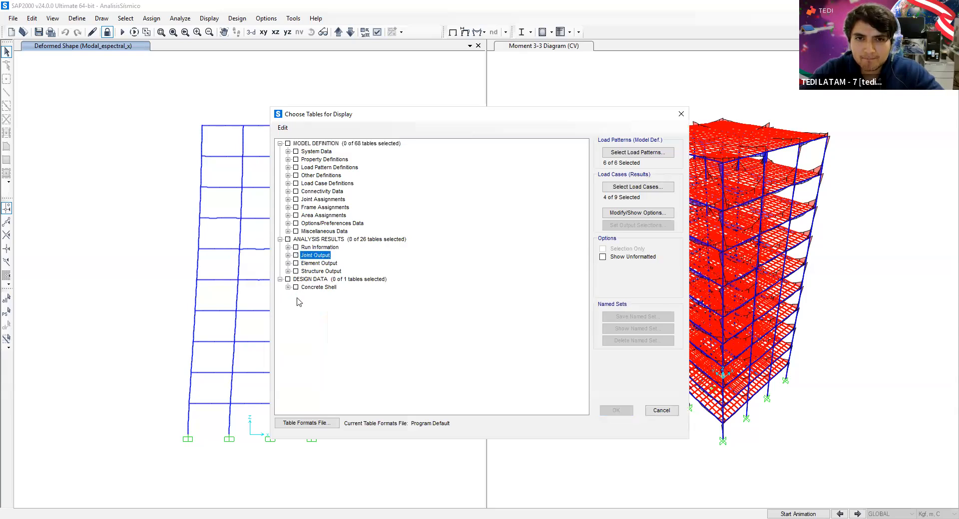
# Step: Display the Base Reactions table from Structure Output for Modal_espectral_x, Modal_espectral_y, Sismo_x and Sismo_y
pyautogui.click(288, 271)
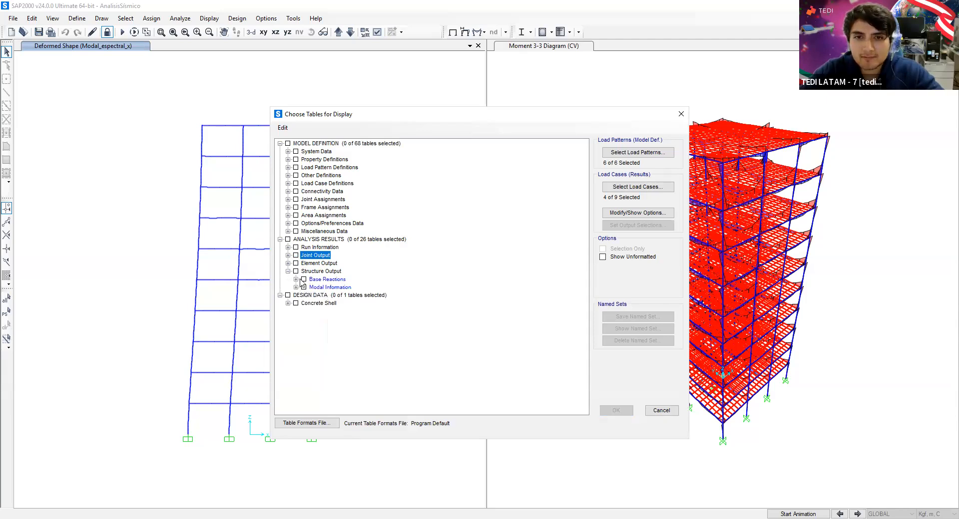
pyautogui.click(296, 279)
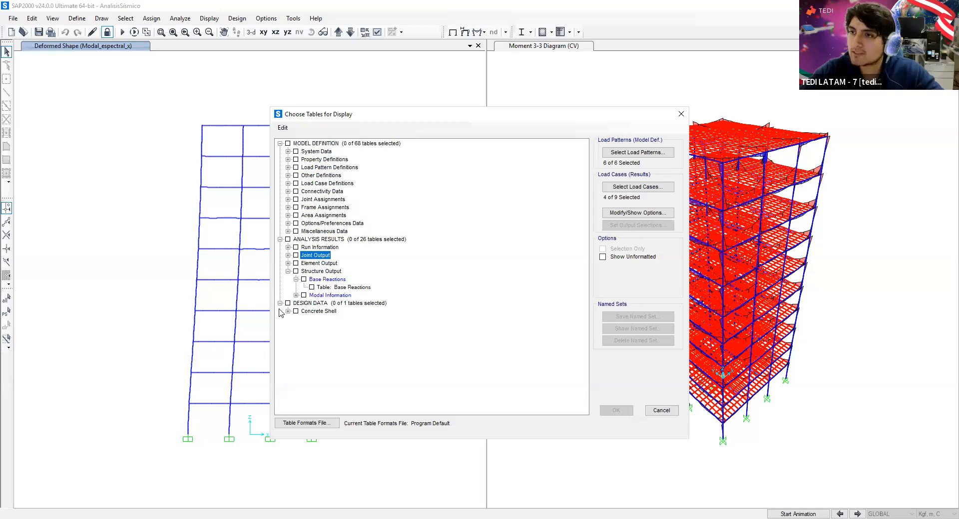
pyautogui.click(317, 288)
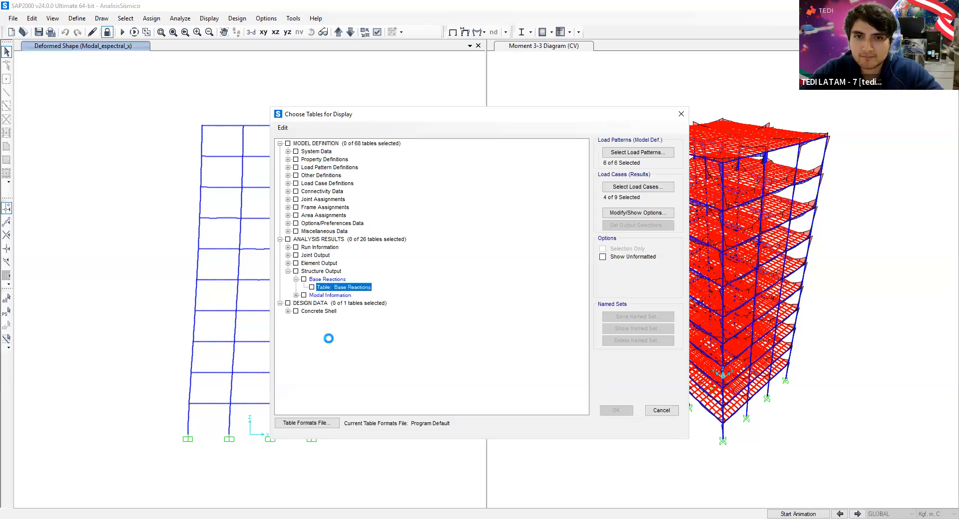
pyautogui.click(620, 188)
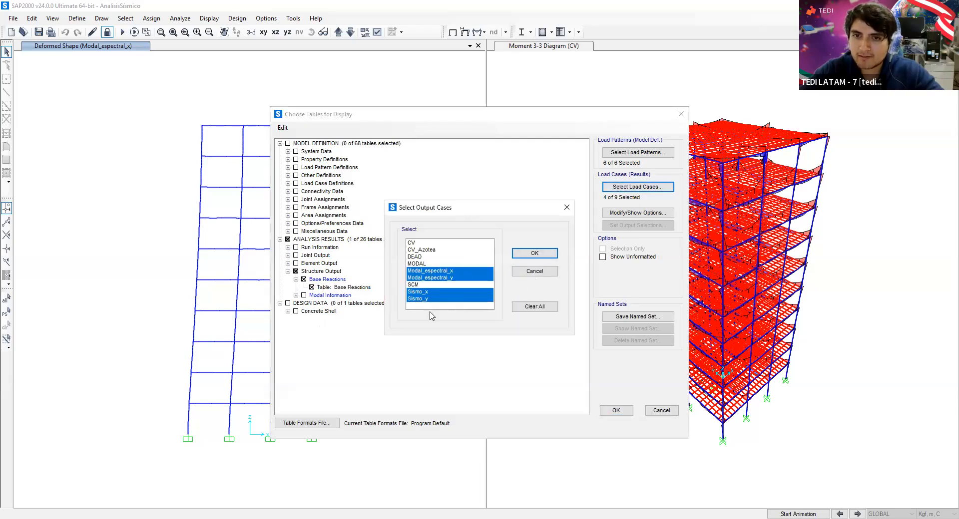
pyautogui.click(548, 256)
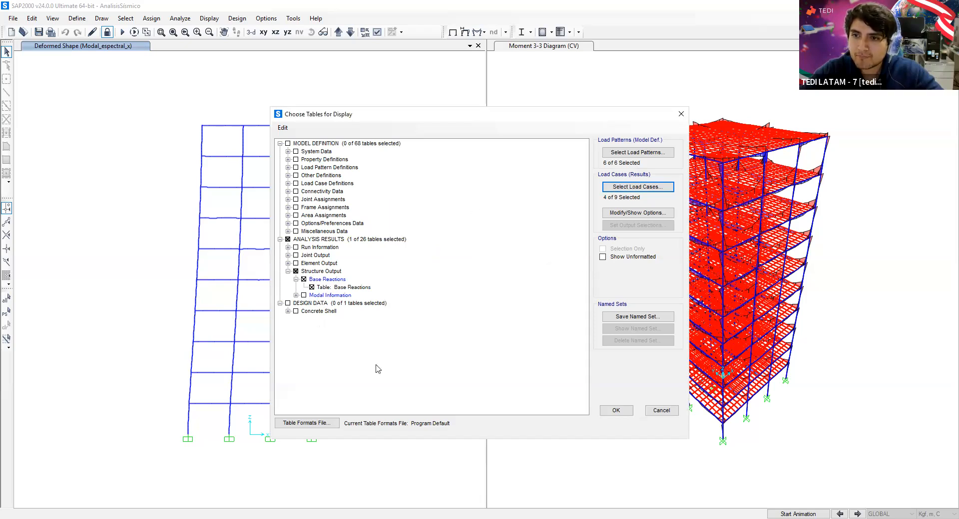
pyautogui.click(616, 411)
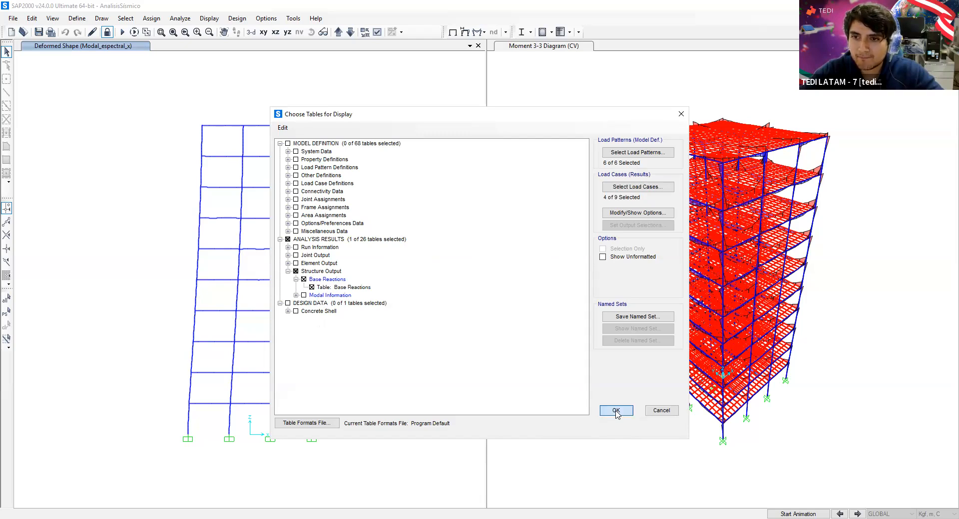
pyautogui.click(617, 411)
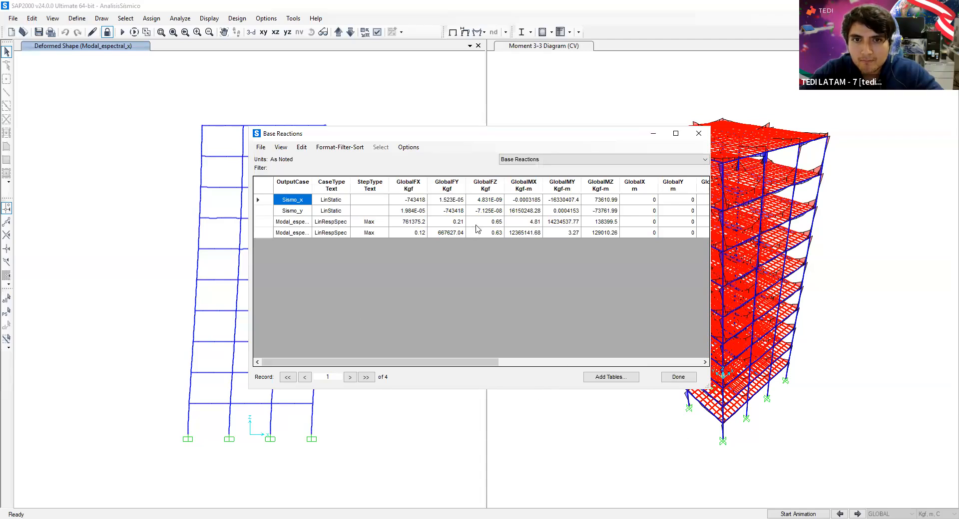
# Step: Compare the GlobalFX base reactions of Sismo_x and Modal_espectral_x and widen the OutputCase column to read the full case names
pyautogui.click(420, 201)
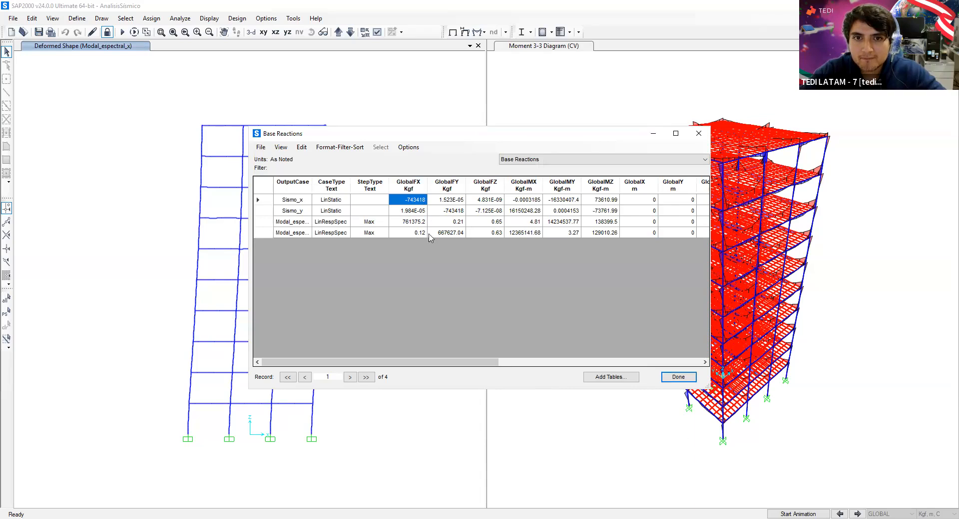
pyautogui.keyDown('ctrl'); pyautogui.click(414, 221); pyautogui.keyUp('ctrl')
pyautogui.moveTo(312, 184); pyautogui.dragTo(334, 183)
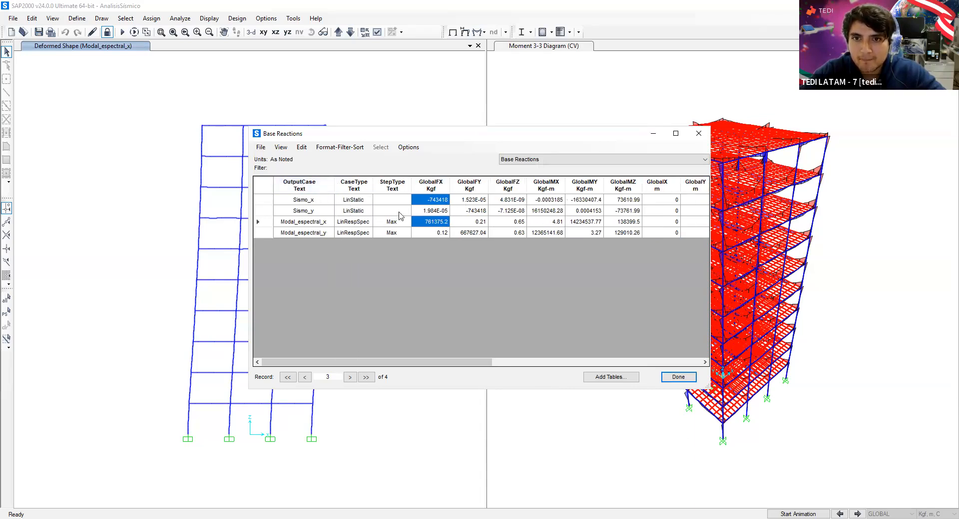
# Step: Highlight the complete Sismo_x and Modal_espectral_x rows to compare their base reactions, and close the table
pyautogui.click(305, 200)
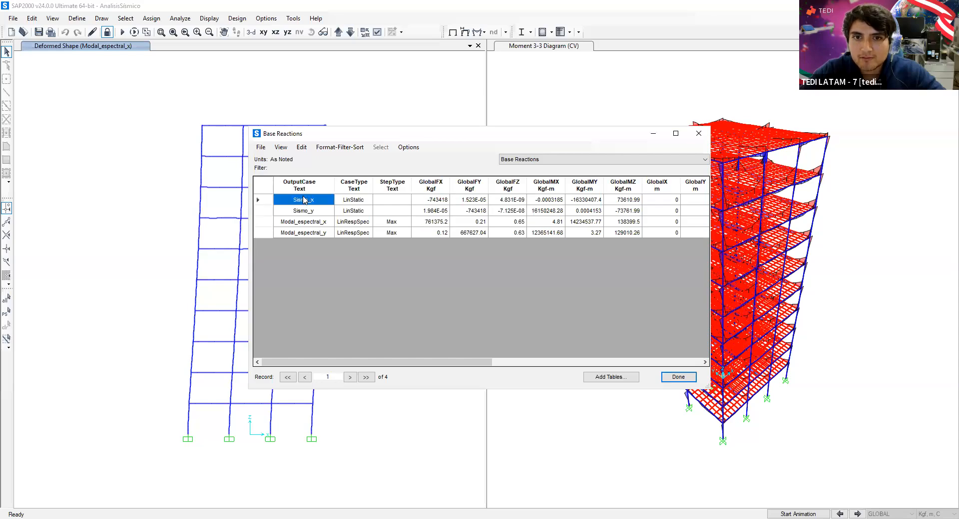
pyautogui.click(263, 200)
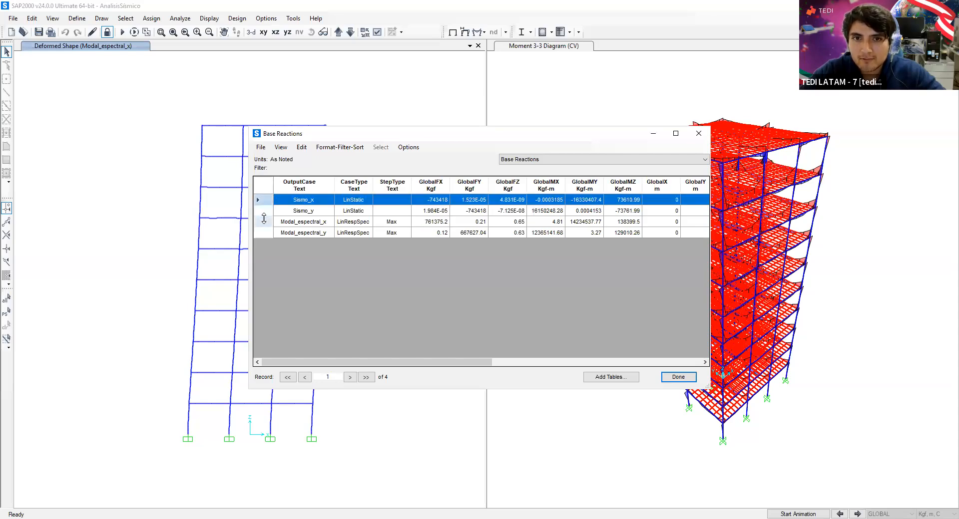
pyautogui.keyDown('ctrl'); pyautogui.click(264, 221); pyautogui.keyUp('ctrl')
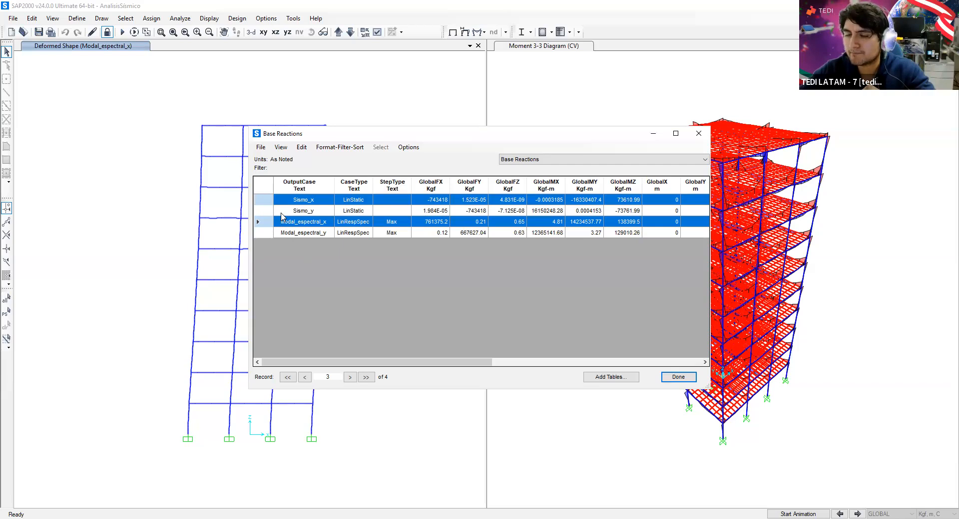
pyautogui.click(699, 134)
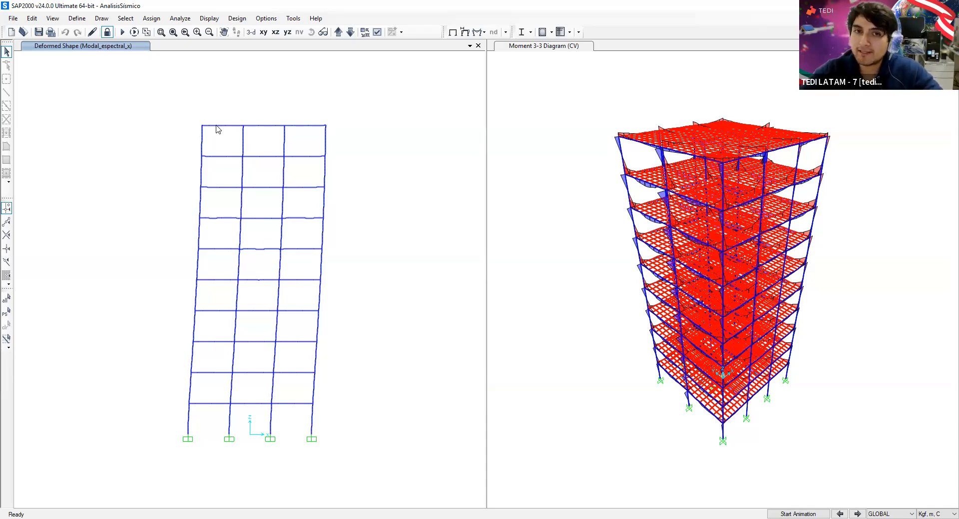
pyautogui.moveTo(263, 128)
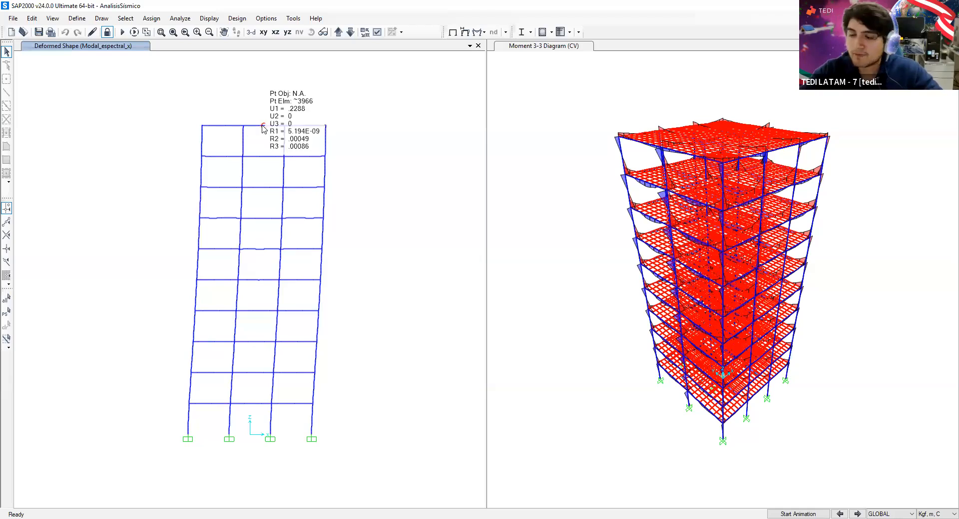